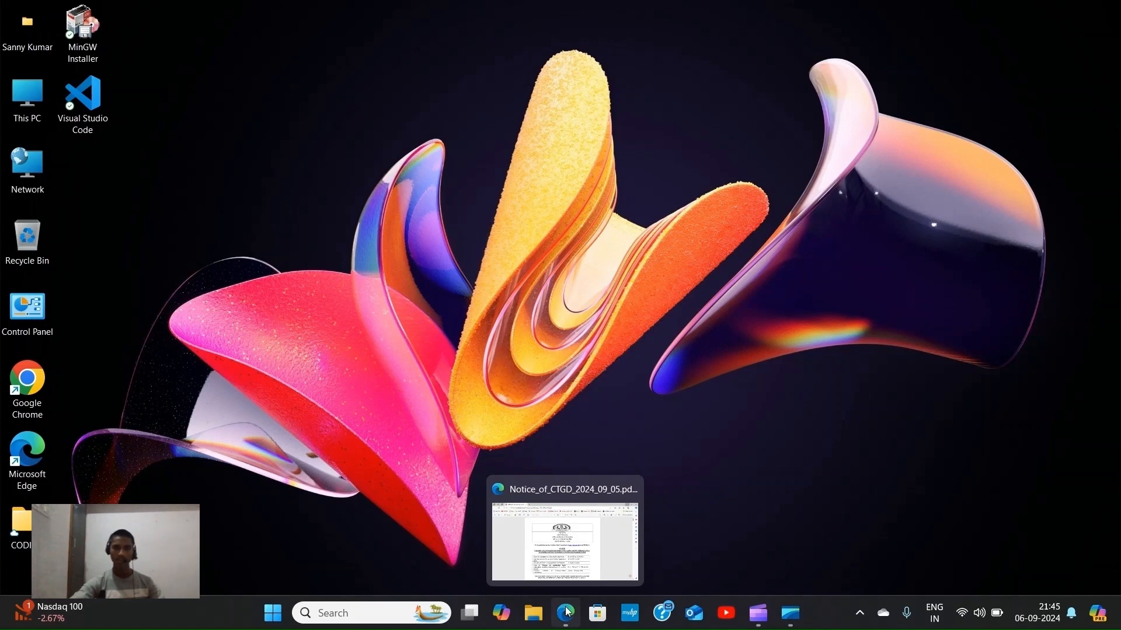
Restore the Notice_of_CTGD PDF in Edge and scroll through page 1's important dates table.
click(568, 612)
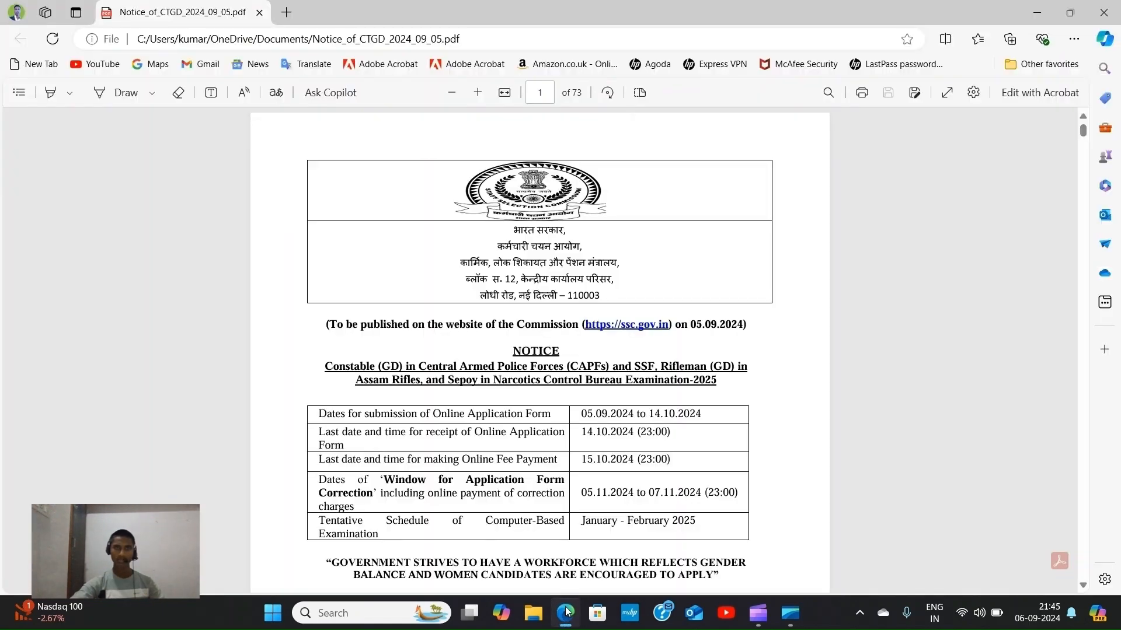
scroll(658, 200, down, 2)
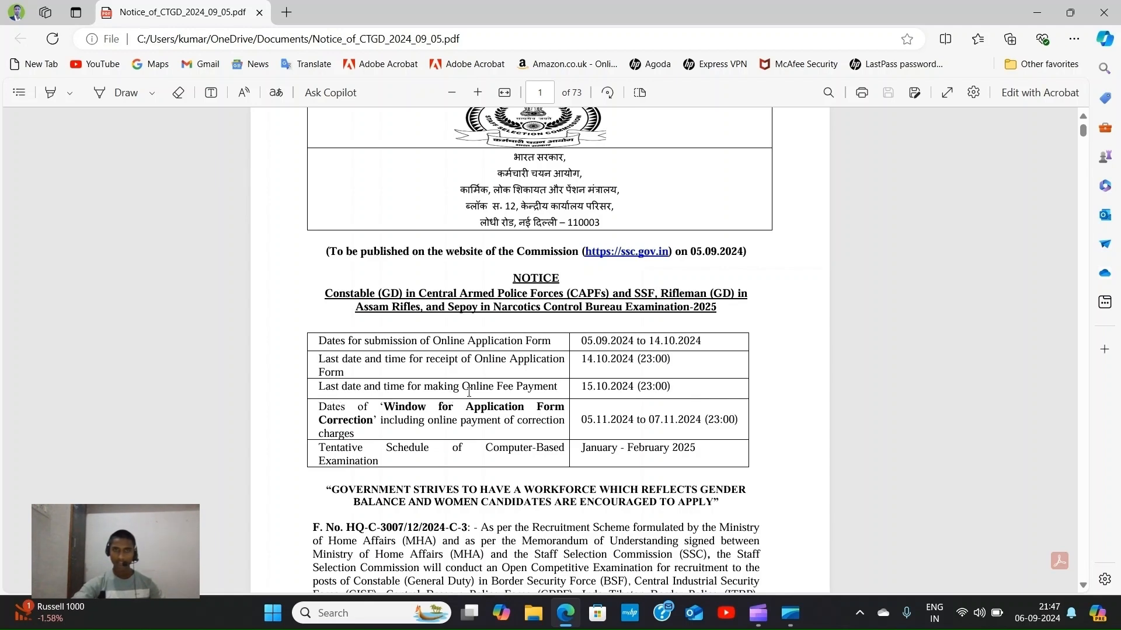
scroll(665, 386, down, 2)
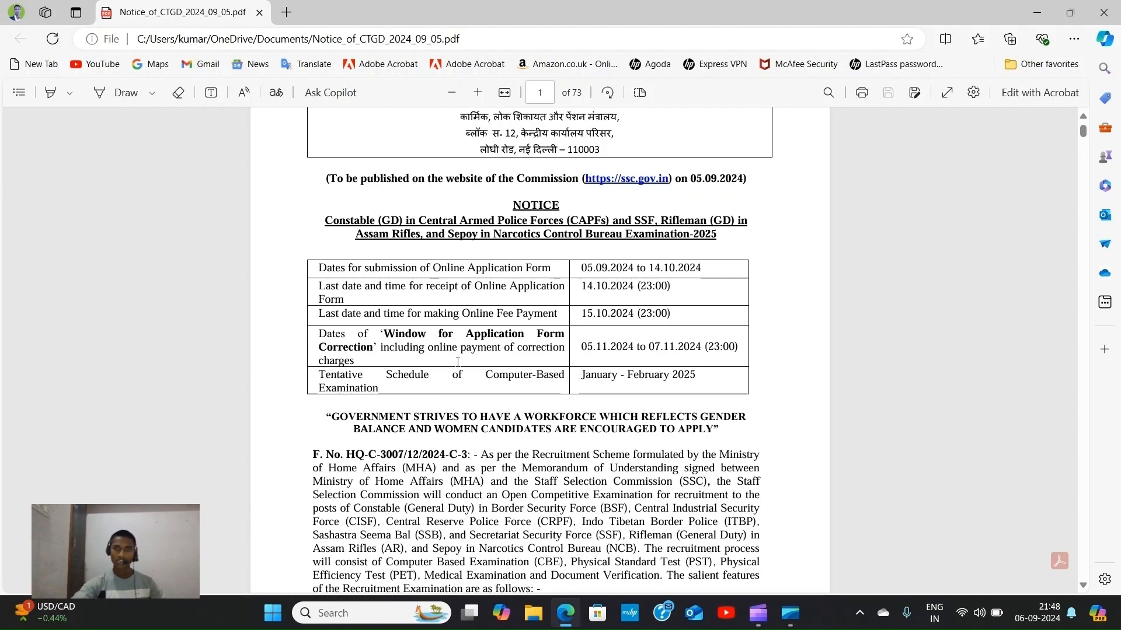
Review page 2's pay scale and force-wise vacancies table totalling 39481 posts.
scroll(458, 363, down, 12)
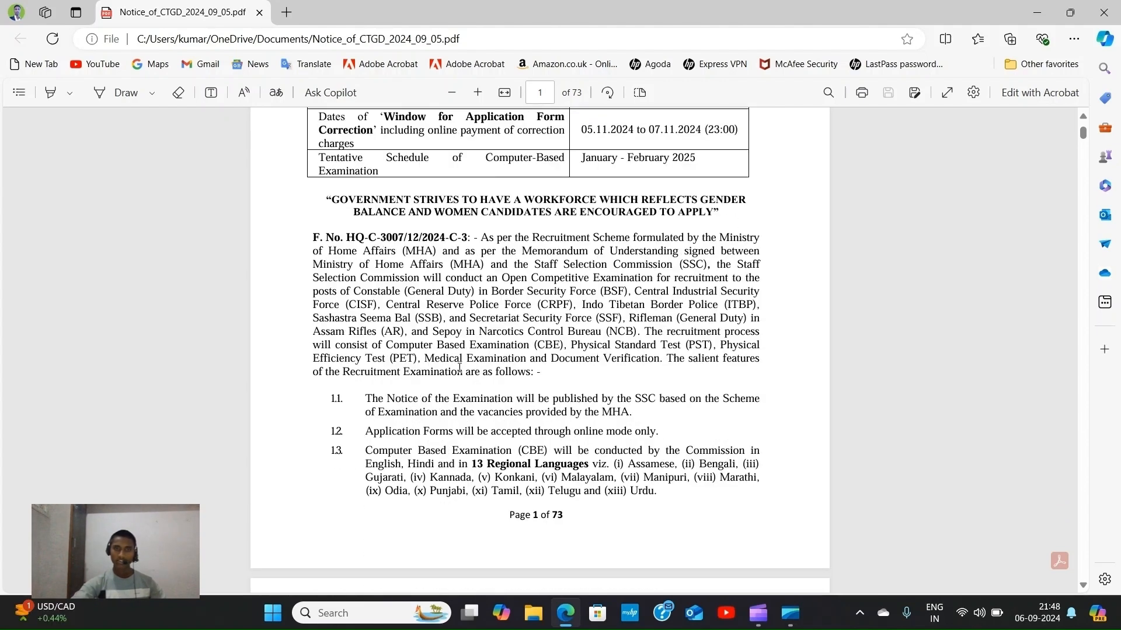
scroll(463, 371, down, 9)
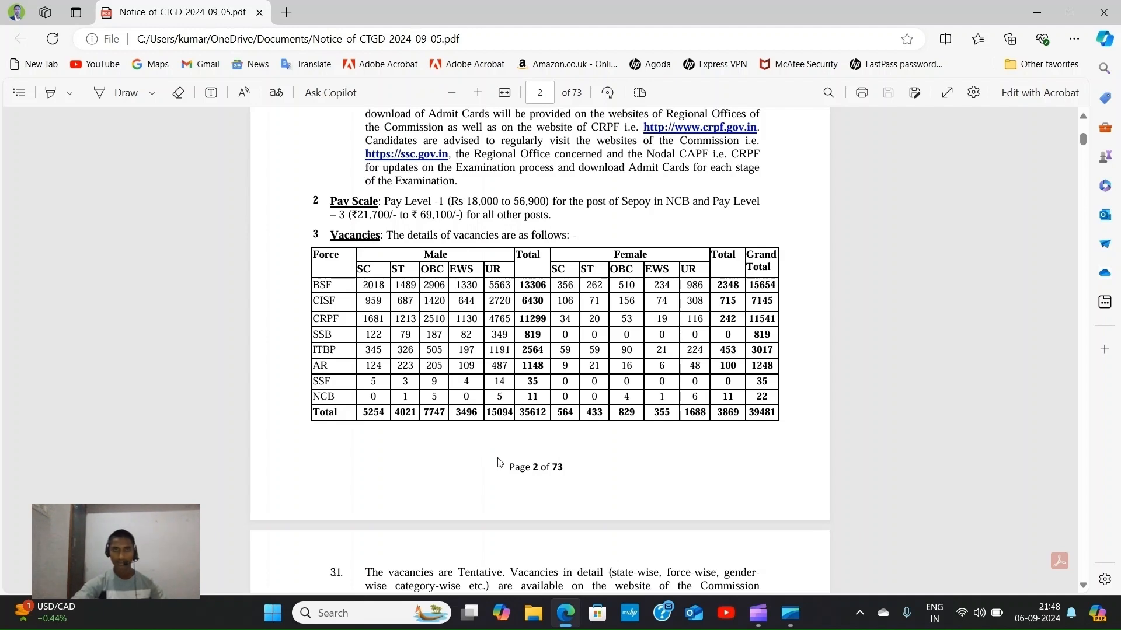
scroll(444, 403, up, 2)
scroll(445, 403, up, 15)
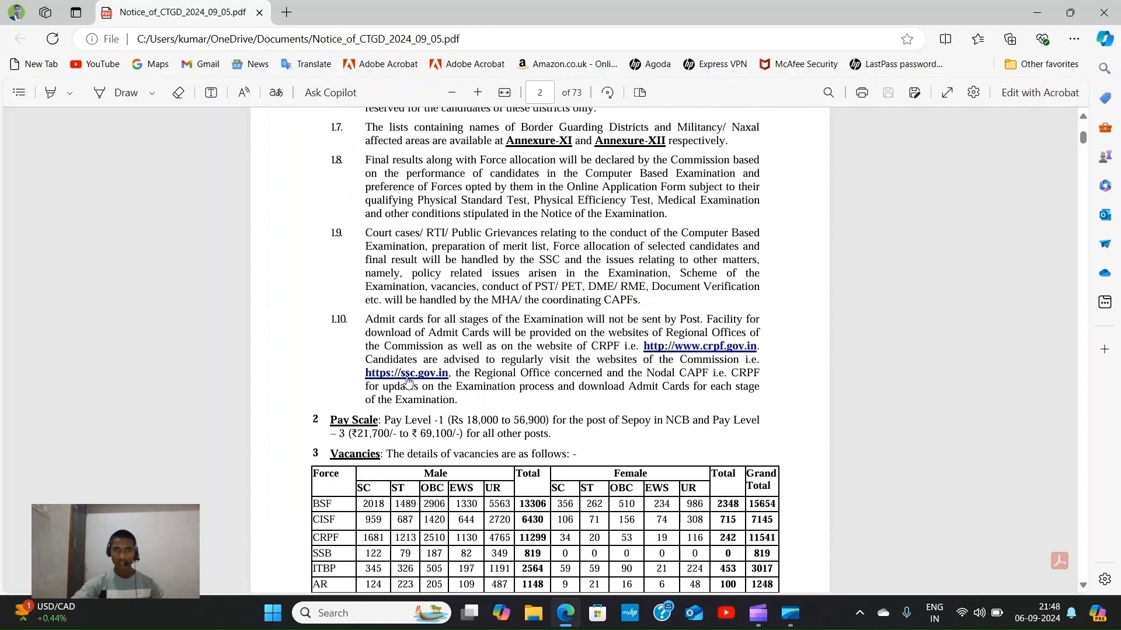
scroll(410, 376, up, 6)
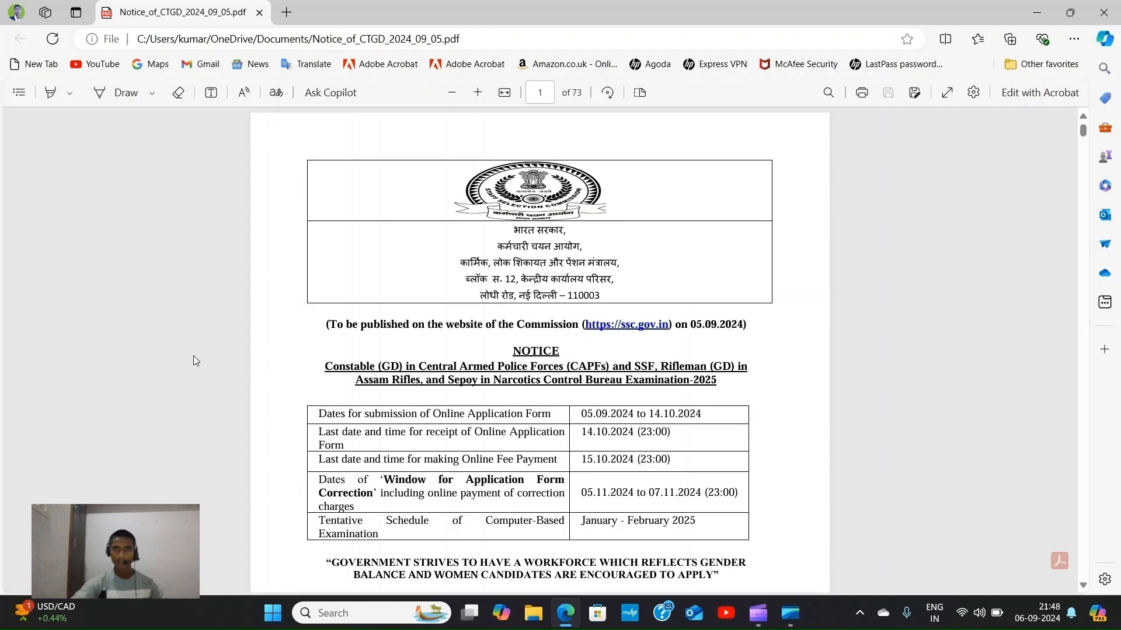
scroll(531, 364, down, 11)
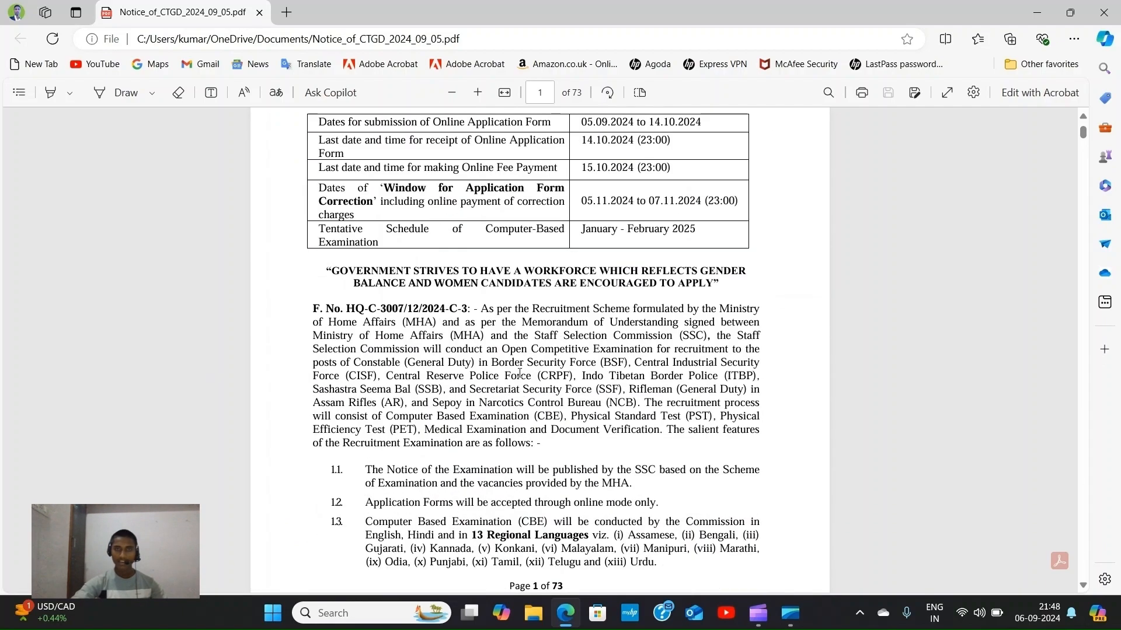
scroll(481, 329, down, 10)
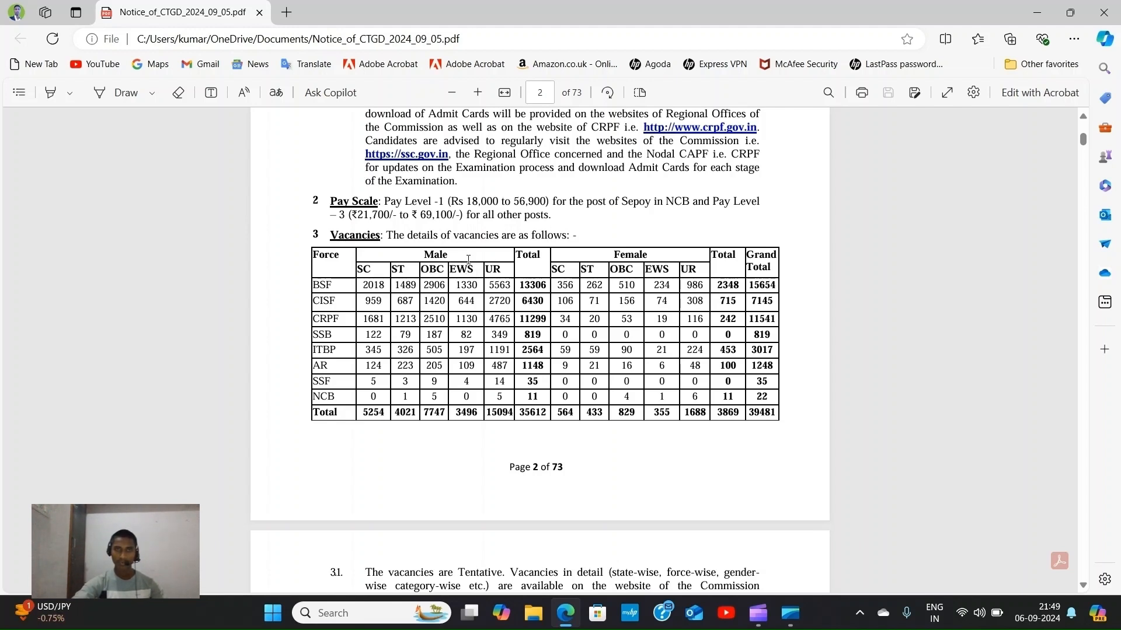
scroll(463, 273, up, 4)
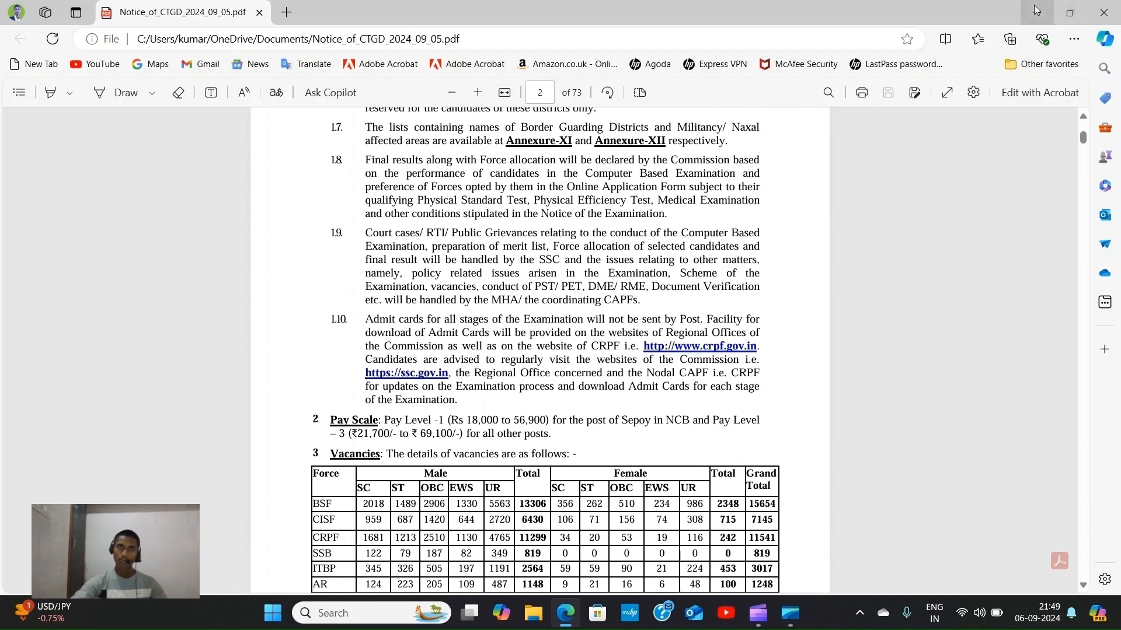
Minimize the PDF viewer and launch Google Chrome from its desktop shortcut.
click(1037, 10)
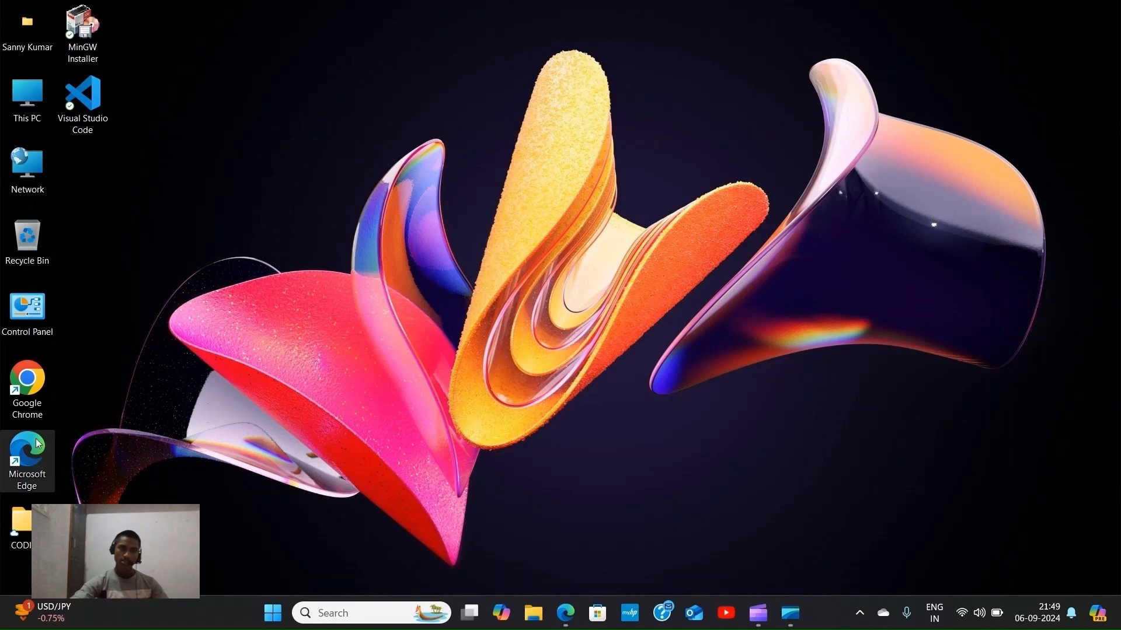
right_click(46, 392)
click(106, 132)
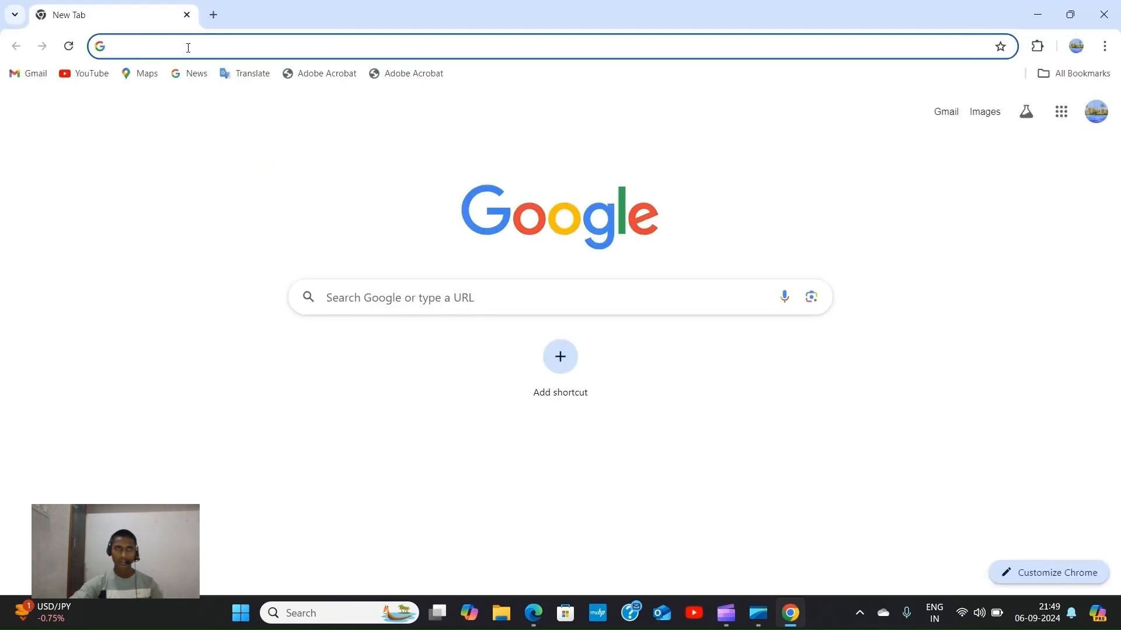
Go to ssc.gov.in in Chrome.
click(189, 47)
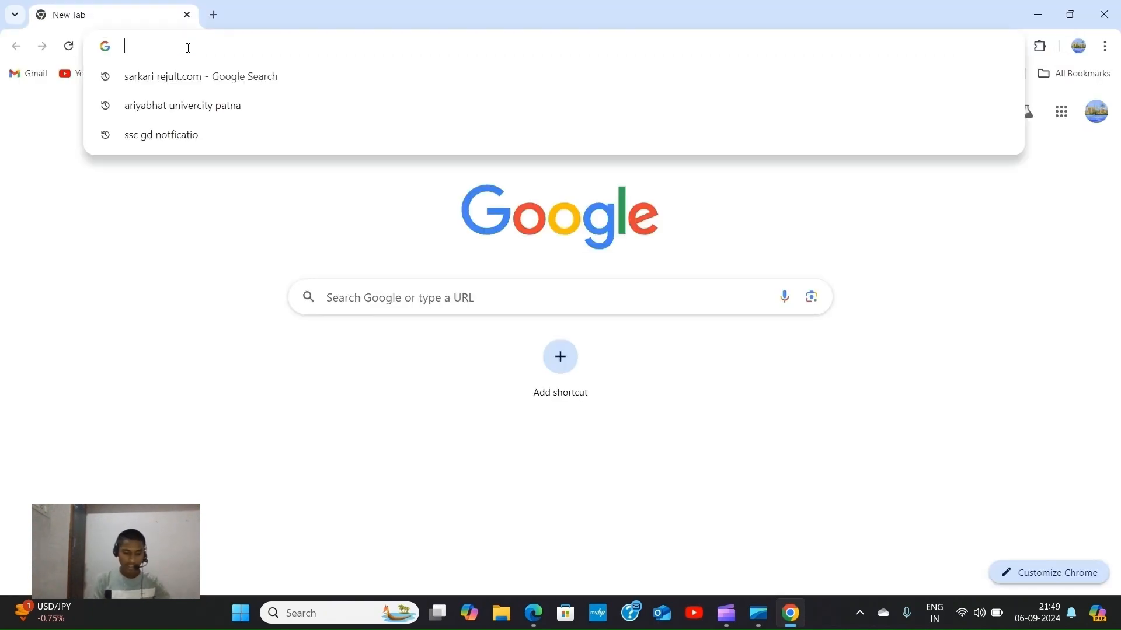
text(ssc)
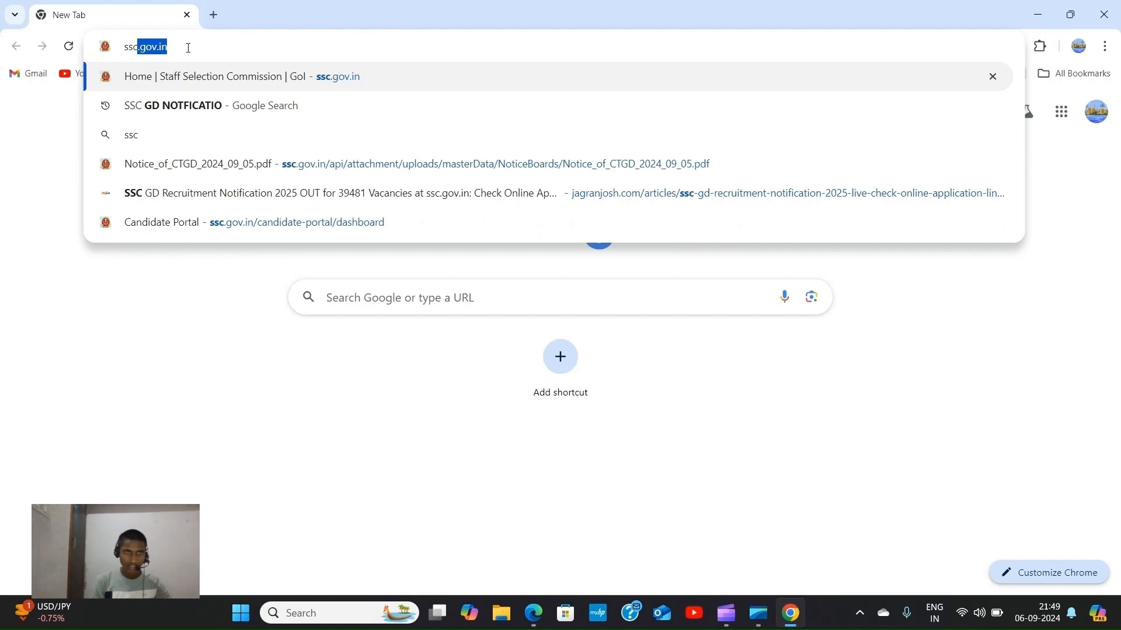
text(.g)
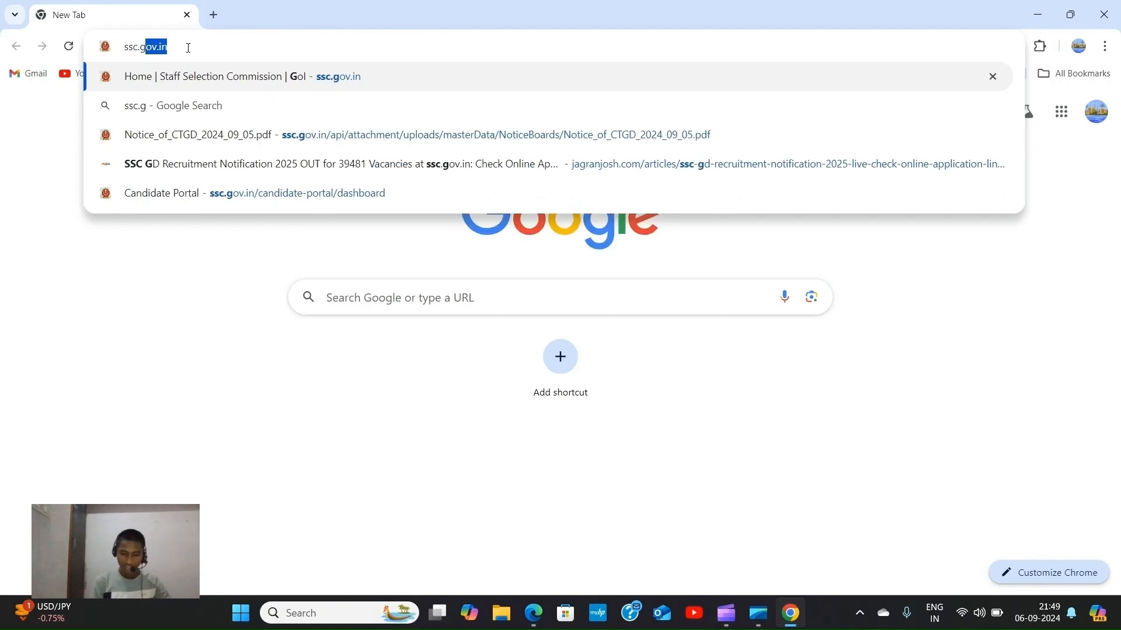
text(ov)
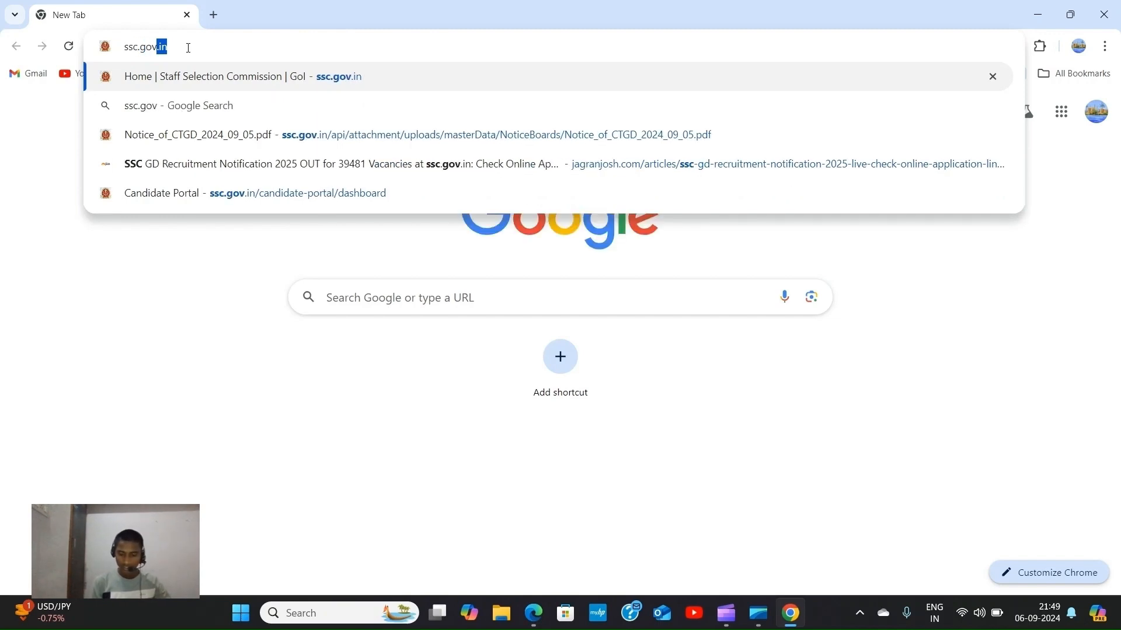
text(.in)
key(Return)
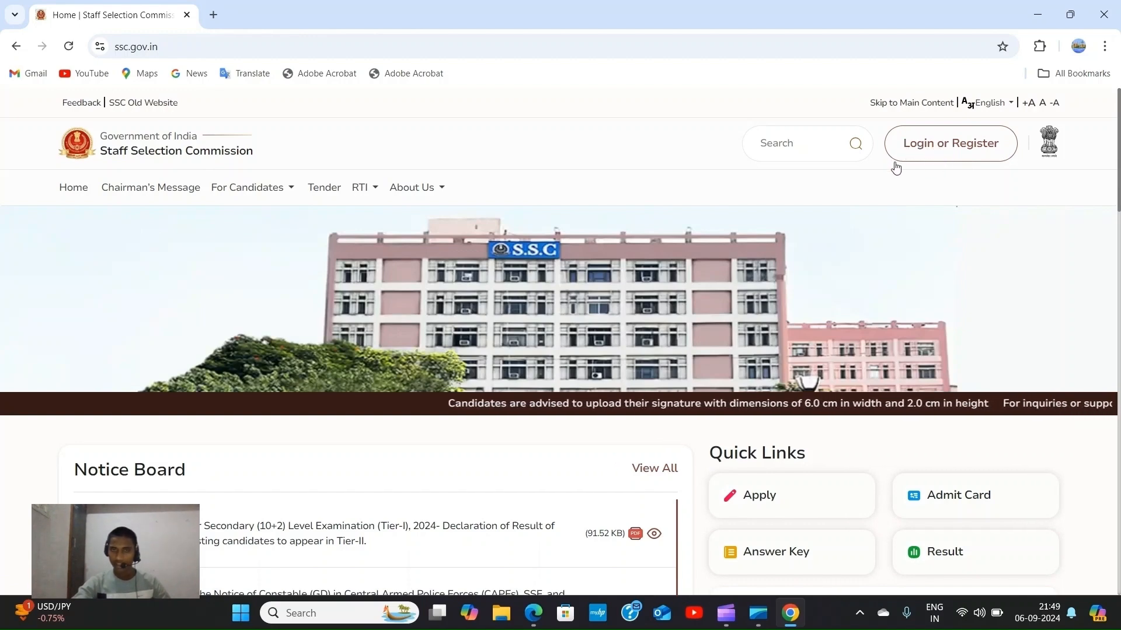
Choose Register Now from the Login or Register popup and review the One Time Registration steps.
click(993, 144)
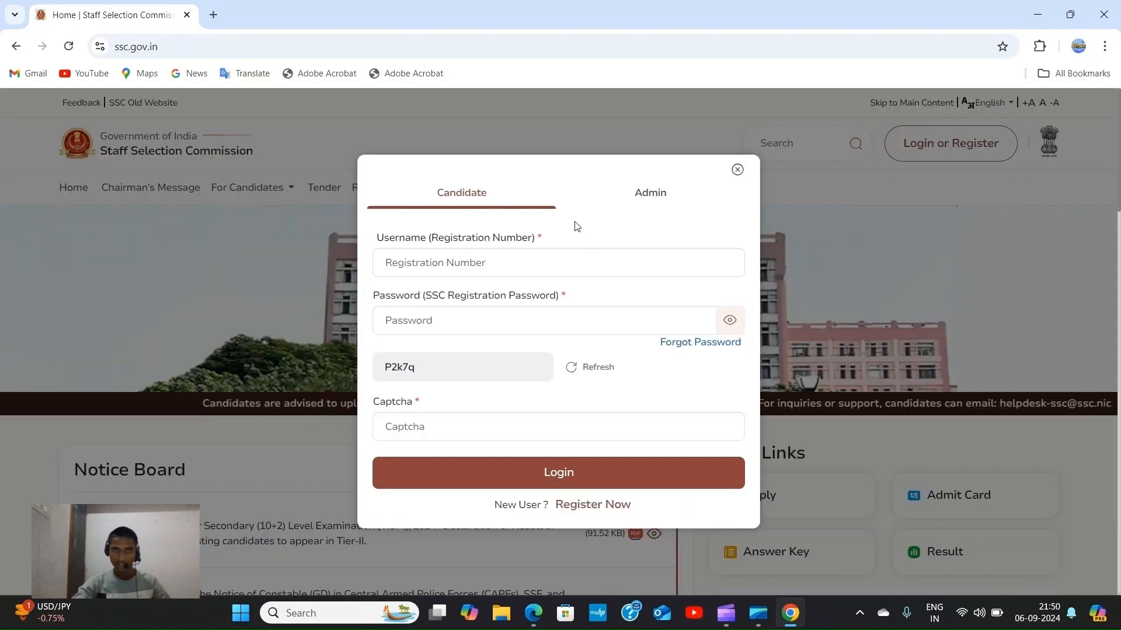
click(600, 506)
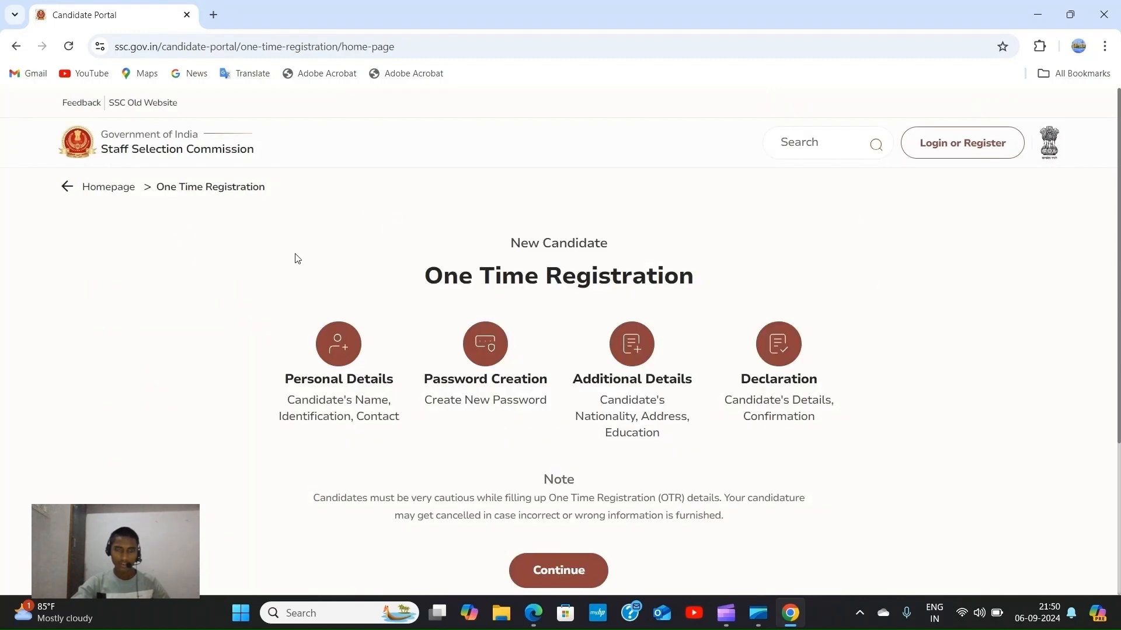
scroll(625, 300, down, 2)
scroll(475, 293, up, 2)
scroll(518, 275, down, 2)
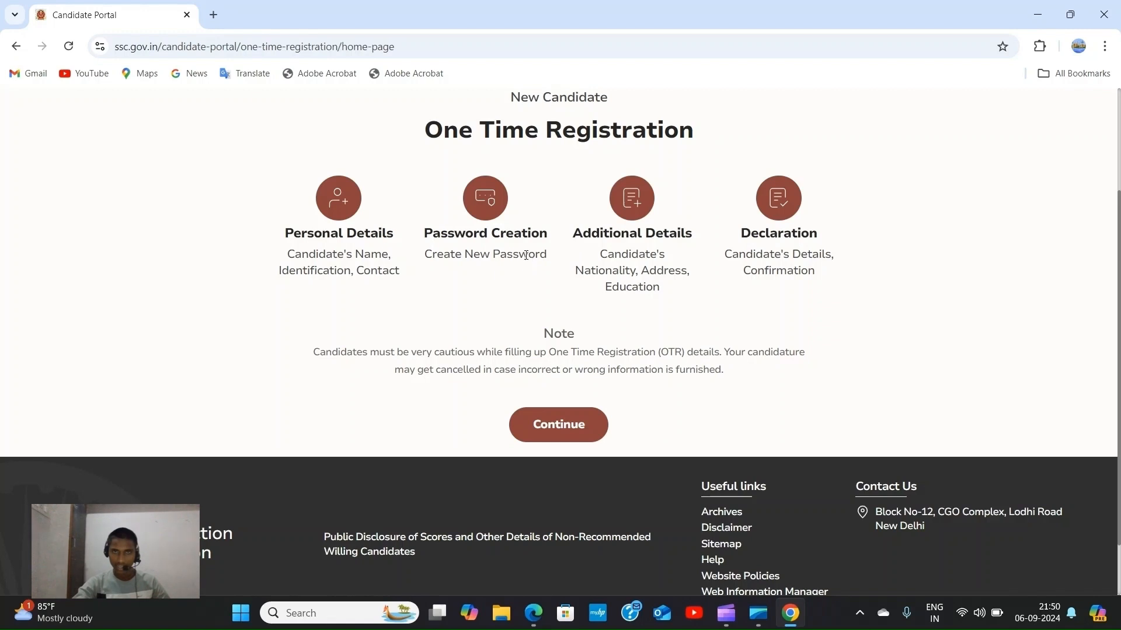
scroll(627, 330, up, 1)
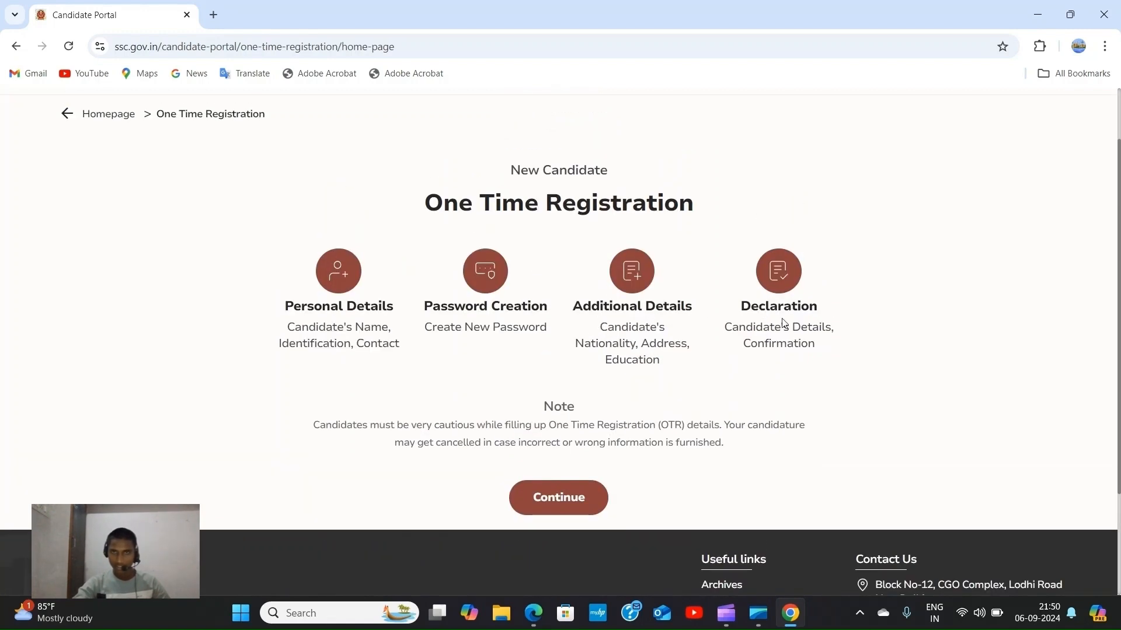
scroll(654, 333, up, 1)
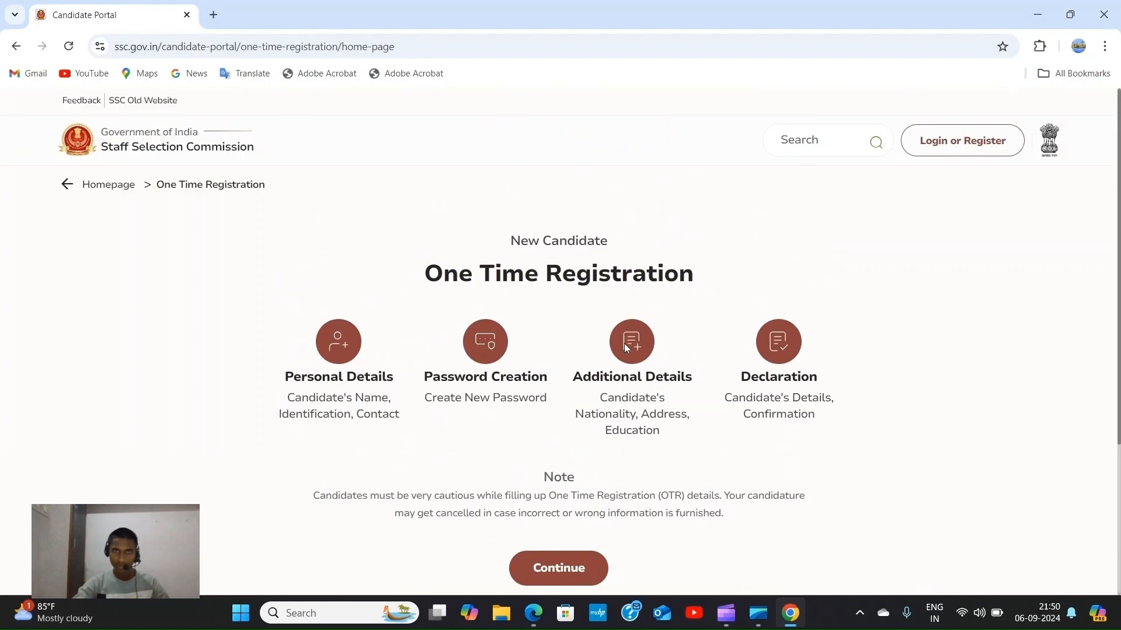
scroll(543, 432, down, 3)
Proceed to the Personal Details form and list the Type of Identification Card options.
click(558, 359)
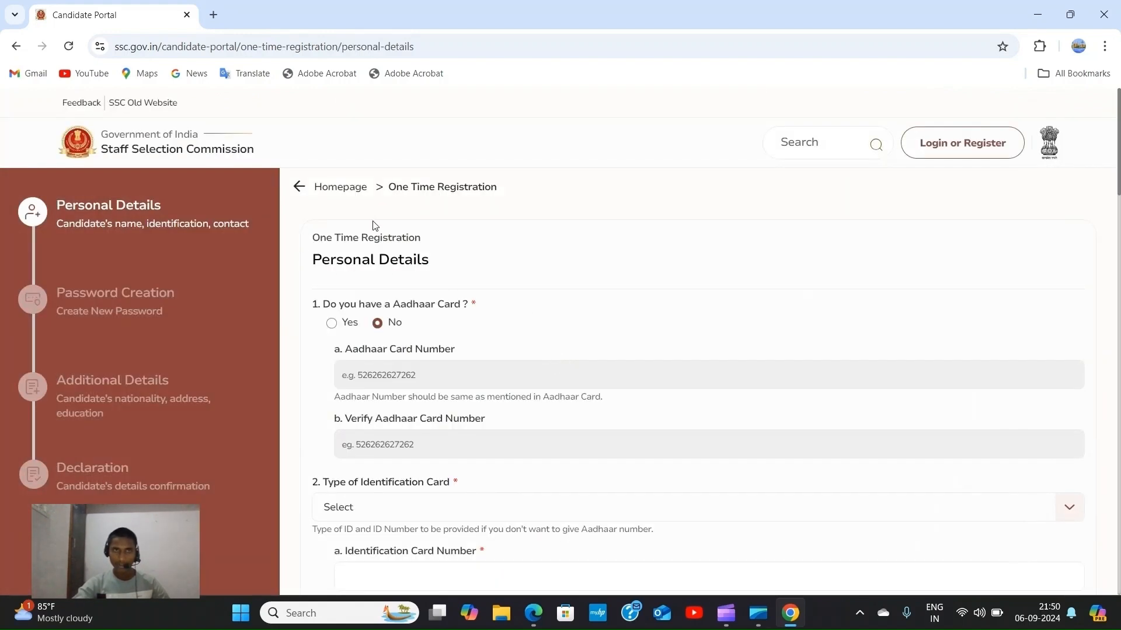
scroll(300, 227, down, 2)
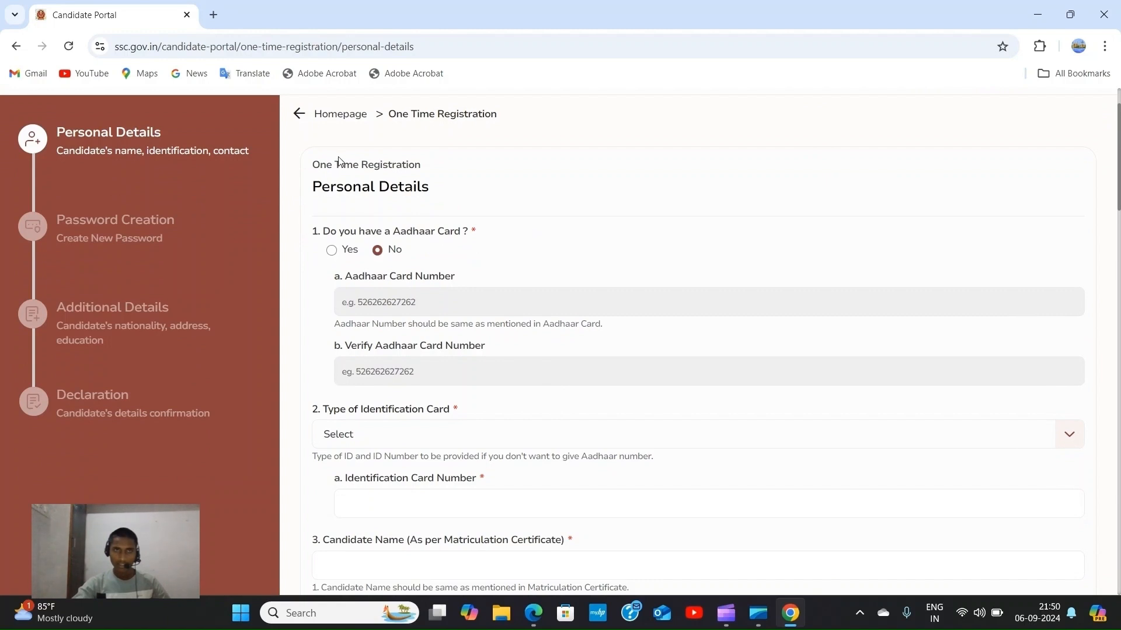
scroll(342, 162, up, 2)
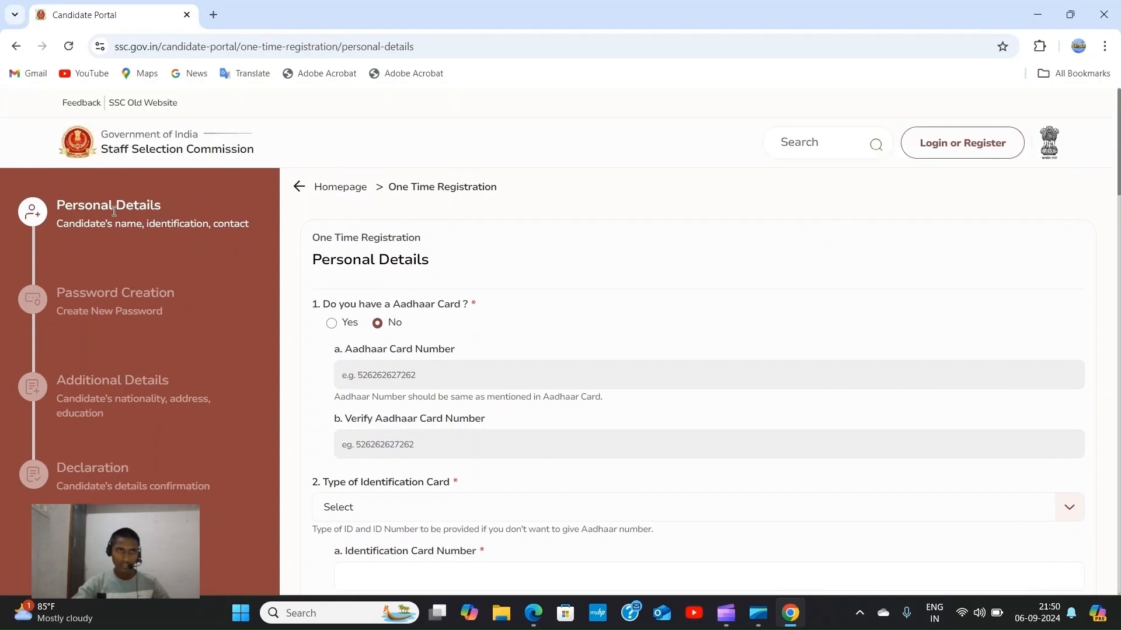
scroll(430, 278, down, 2)
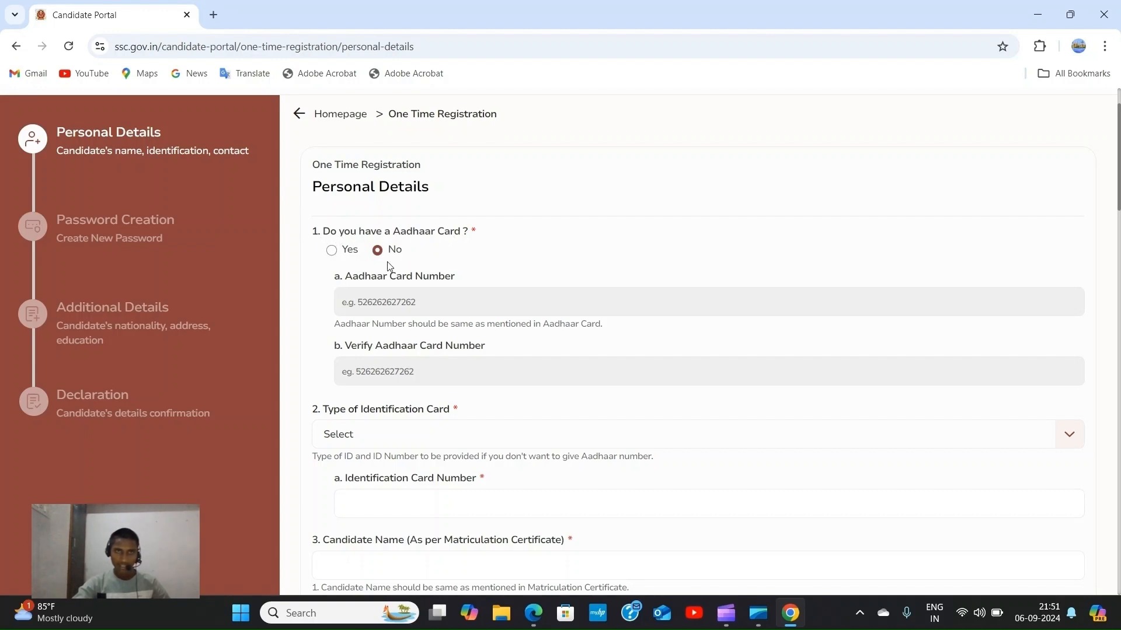
scroll(392, 249, down, 1)
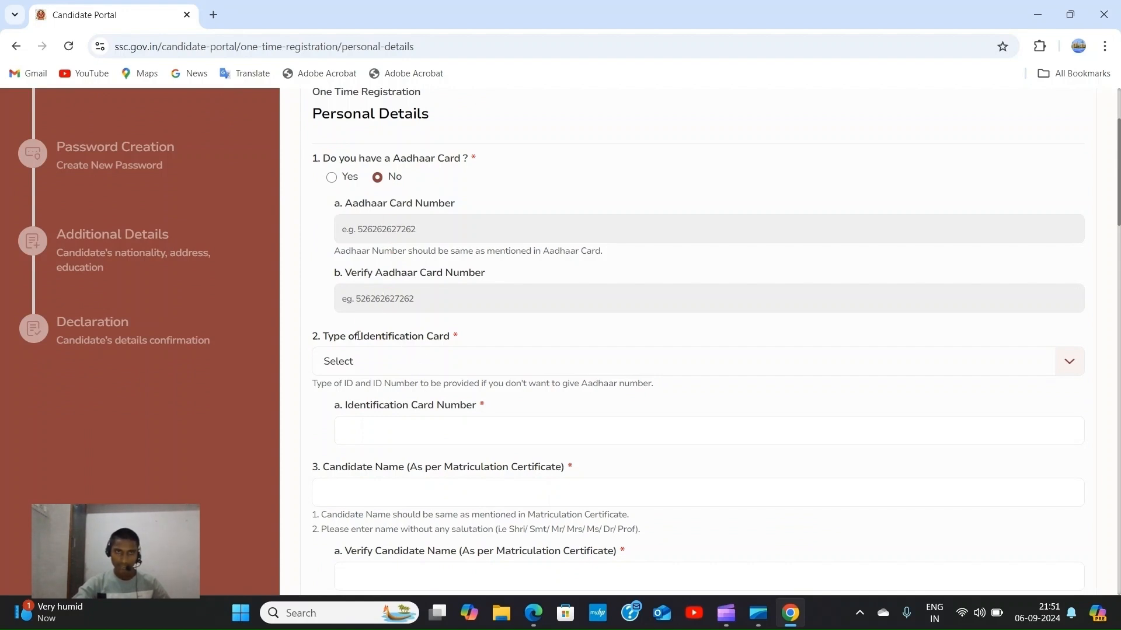
scroll(661, 370, down, 1)
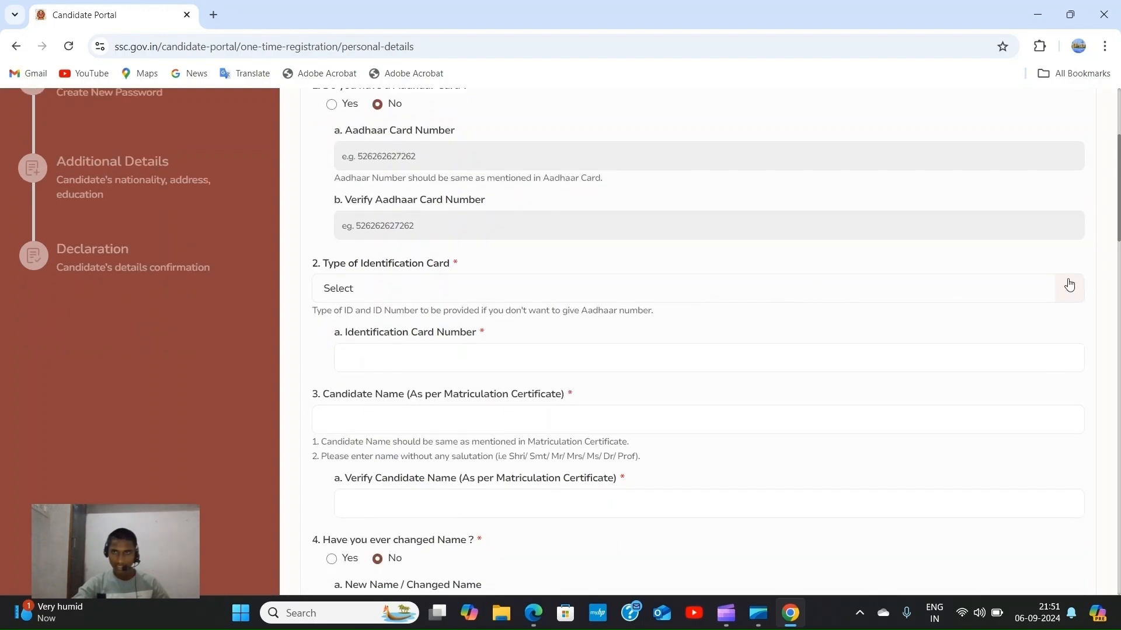
click(1069, 285)
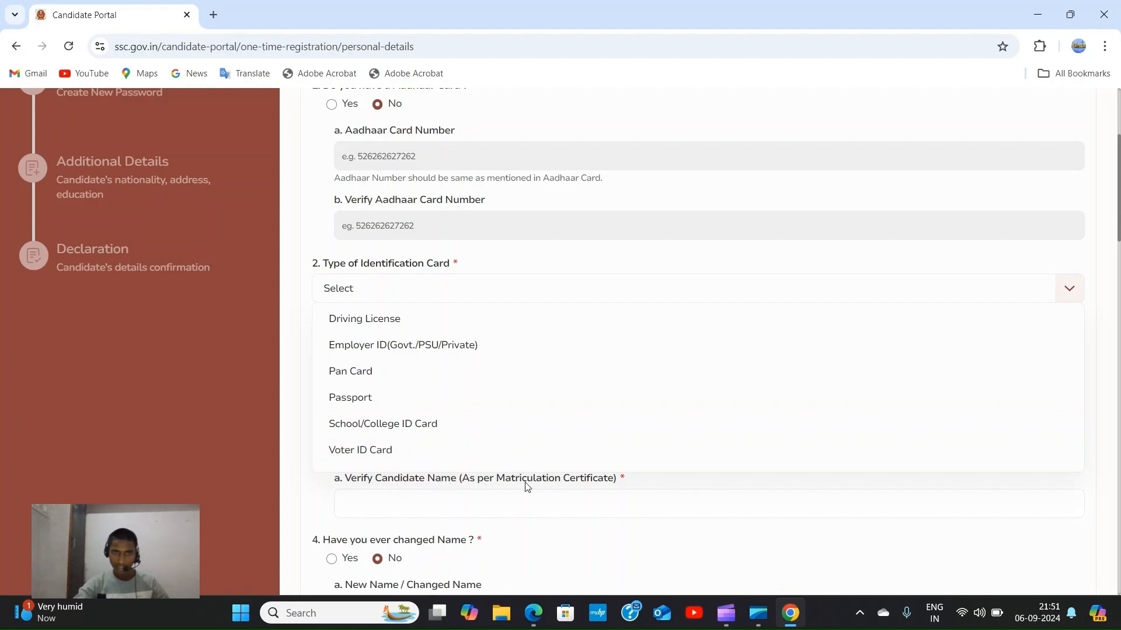
scroll(436, 426, up, 4)
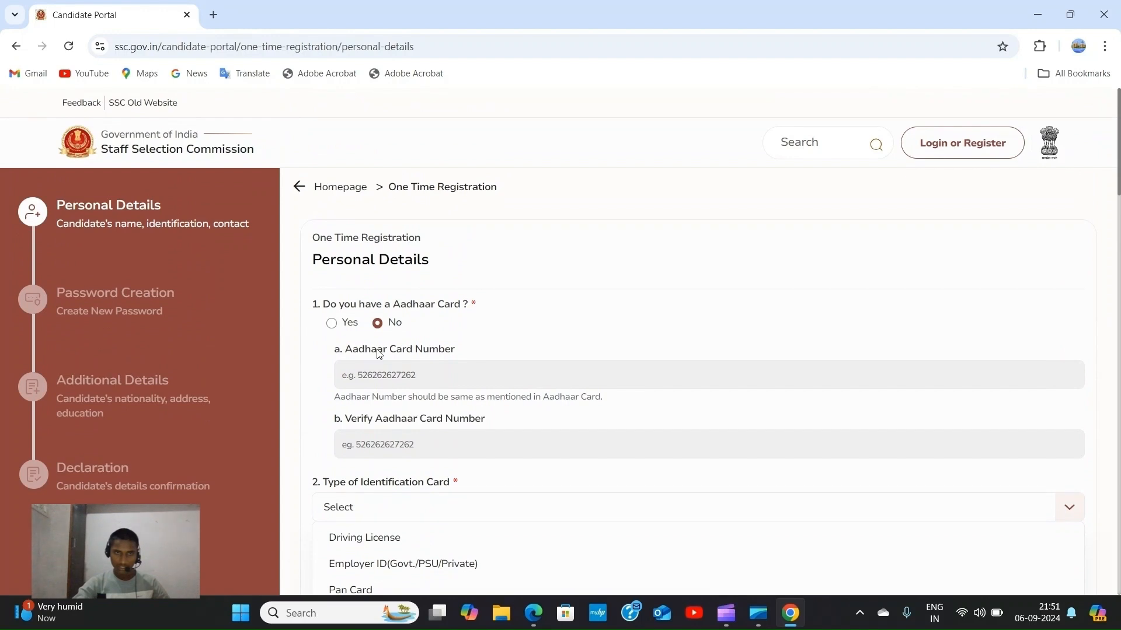
Answer Yes to having an Aadhaar card and enter the Aadhaar number.
click(334, 325)
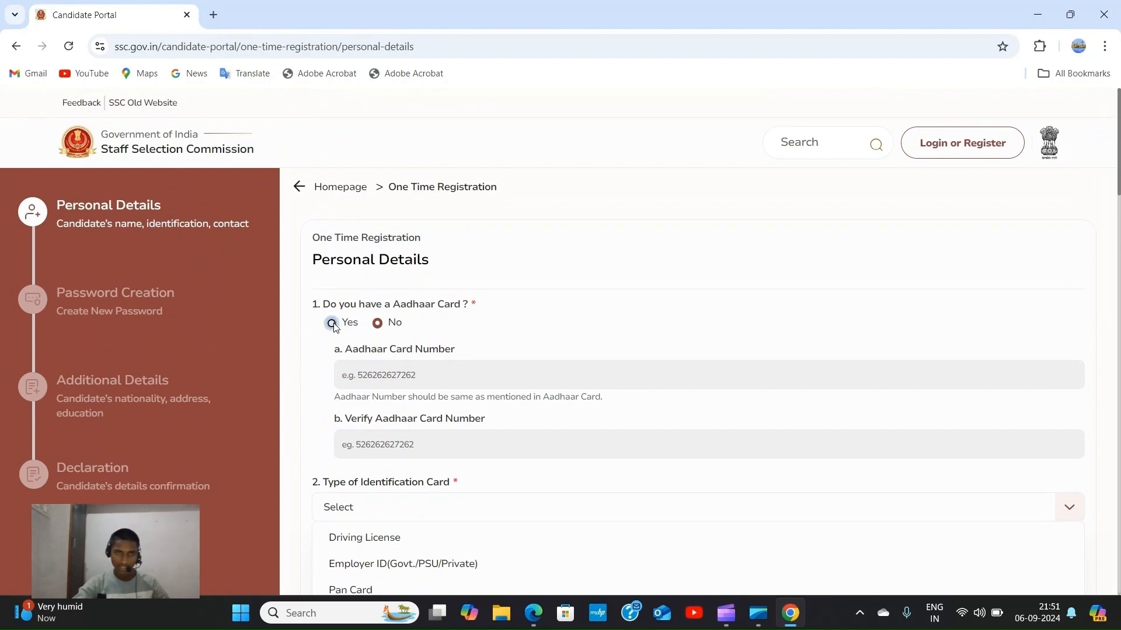
click(454, 381)
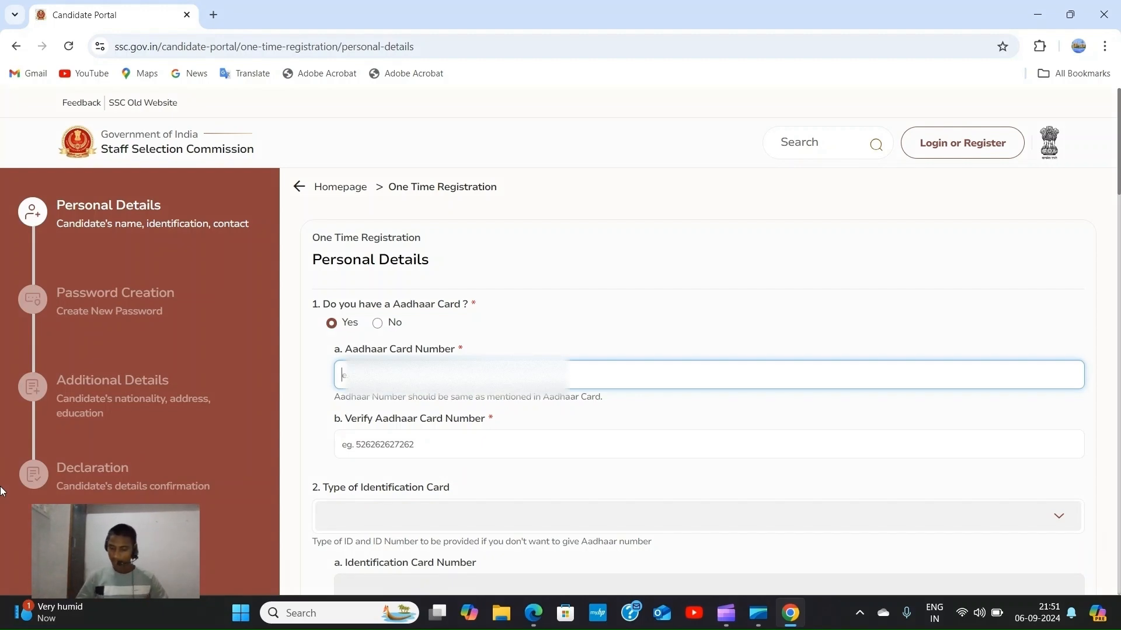
text(5)
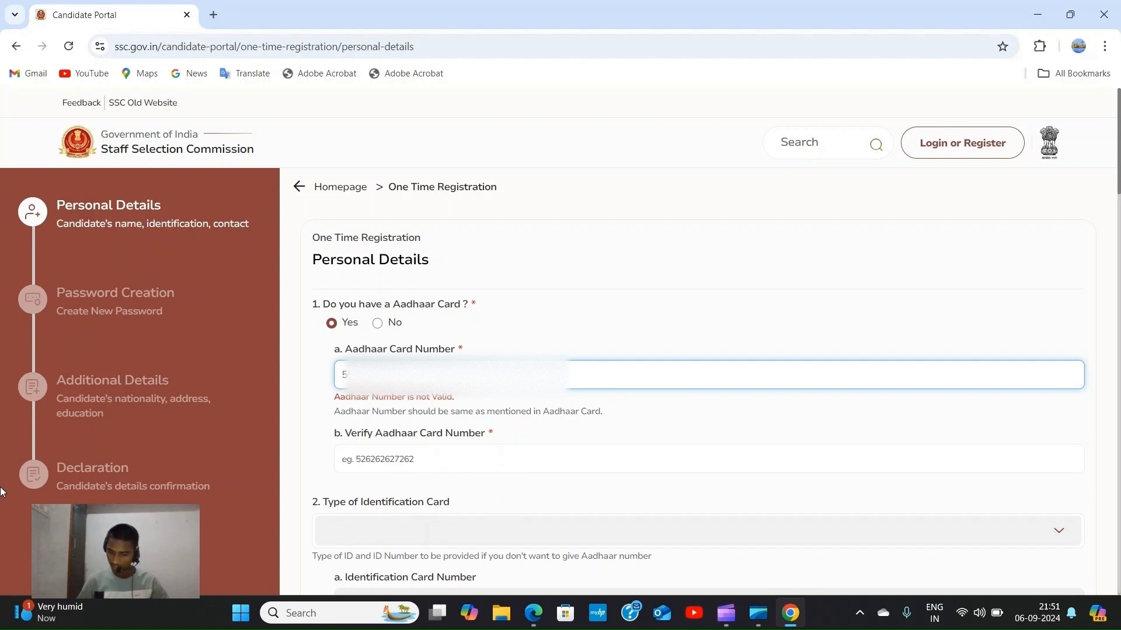
text(?)
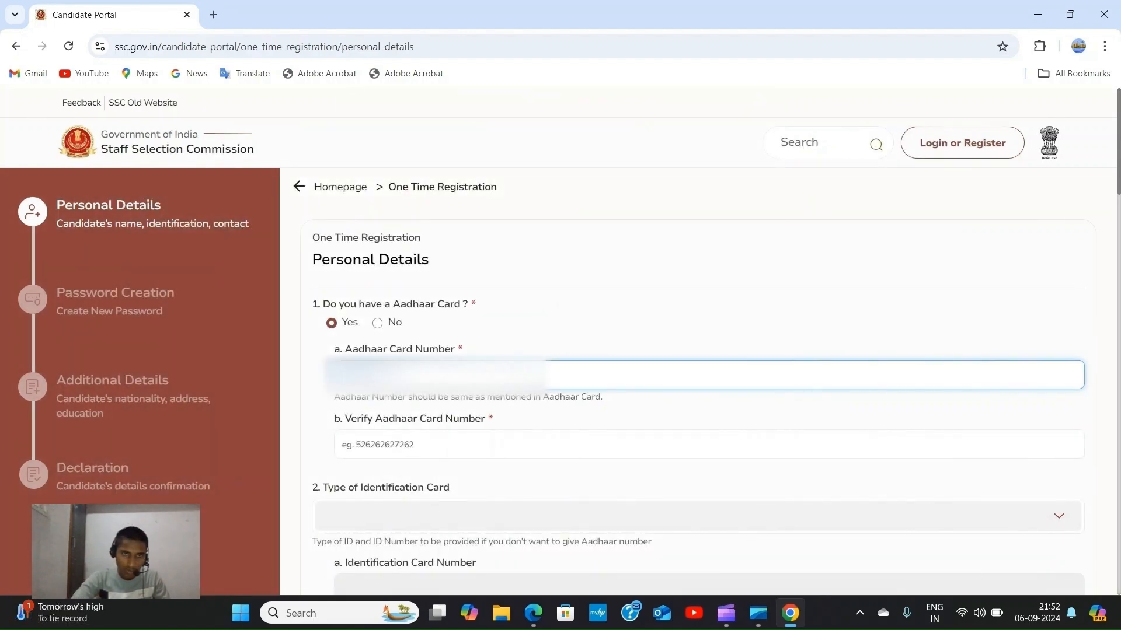
Fill Verify Aadhaar with the same number, typing it manually after pasting is blocked.
key(ctrl+a)
right_click(390, 373)
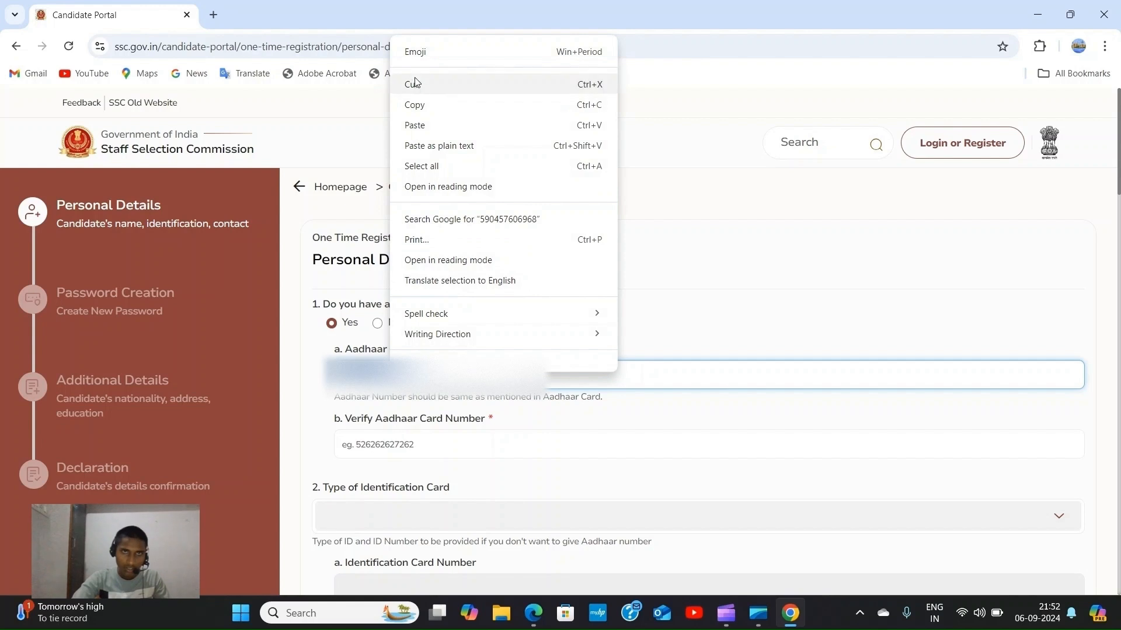
click(419, 103)
click(400, 442)
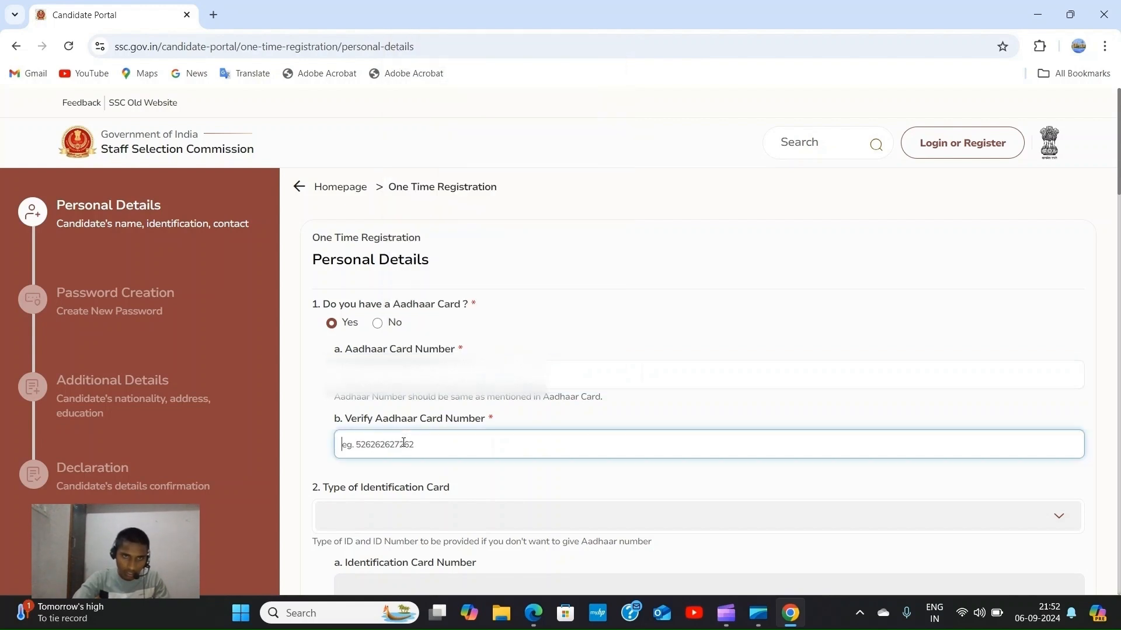
right_click(399, 443)
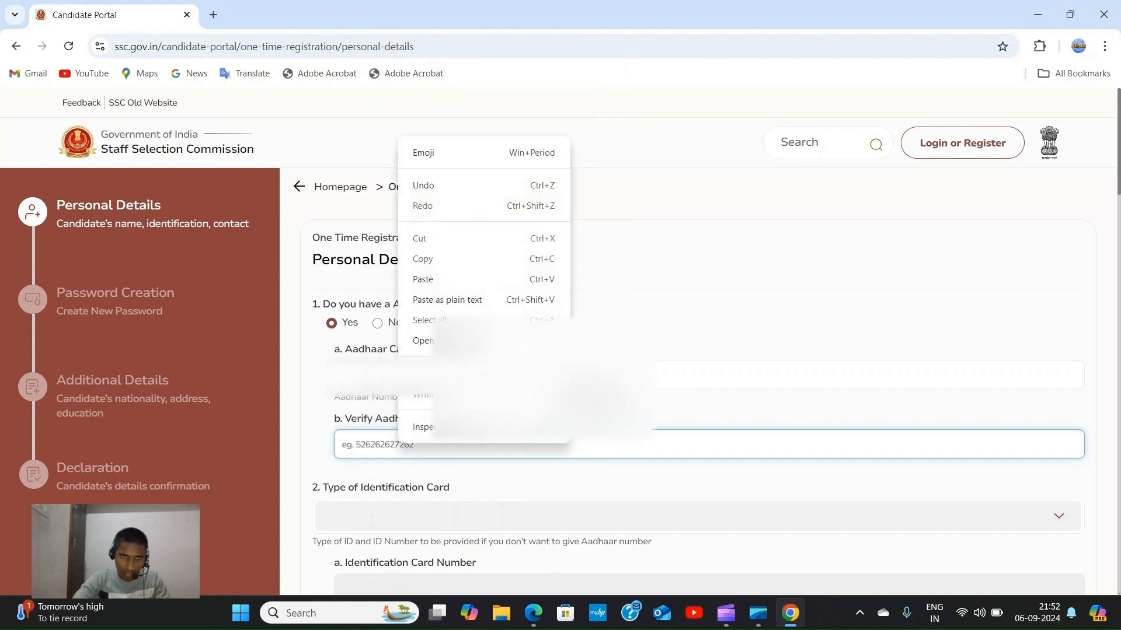
click(455, 280)
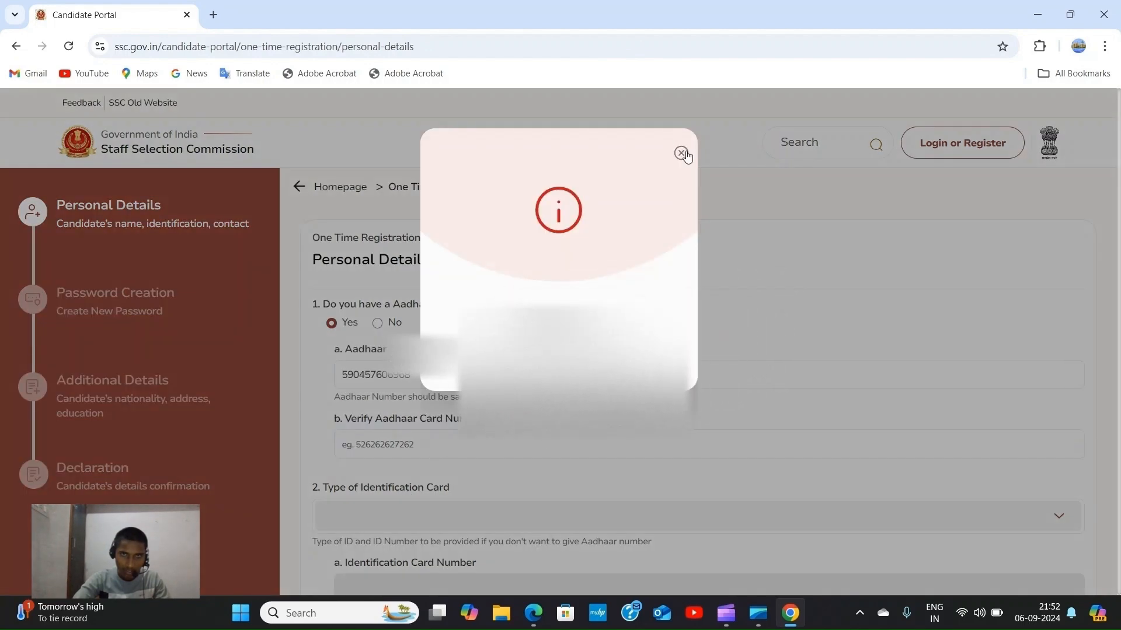
click(681, 152)
click(389, 446)
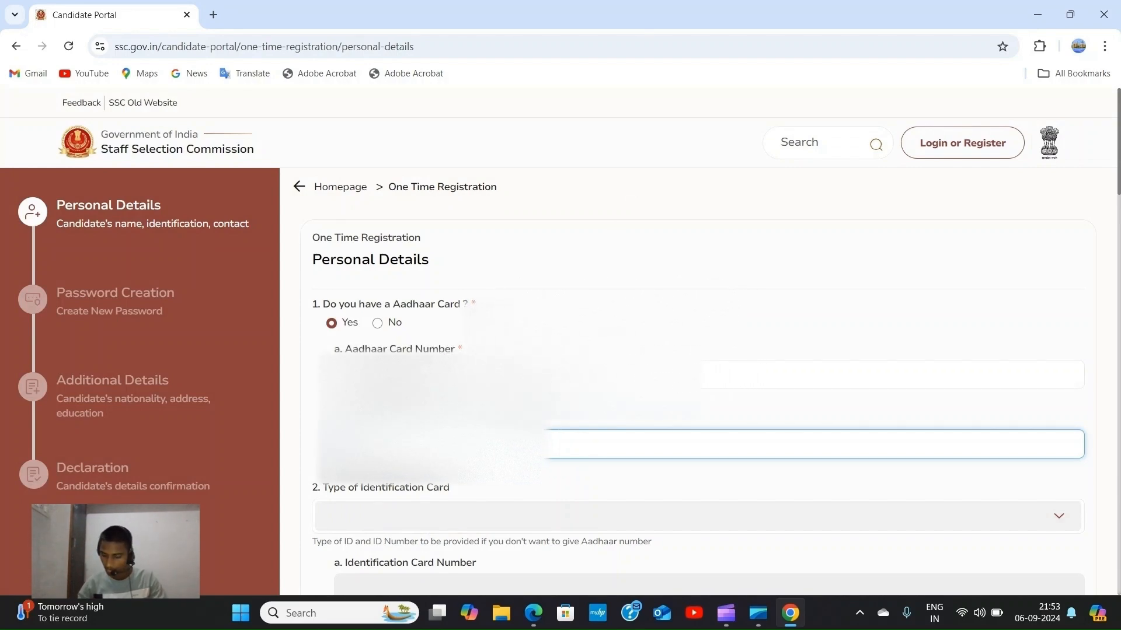
text(*)
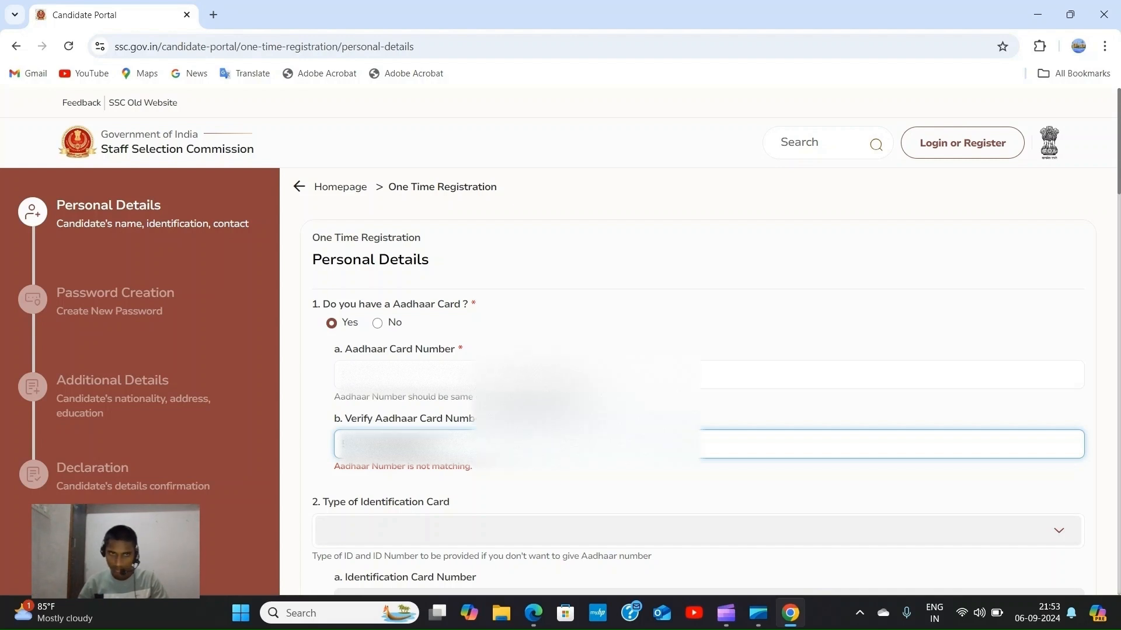
text(*)
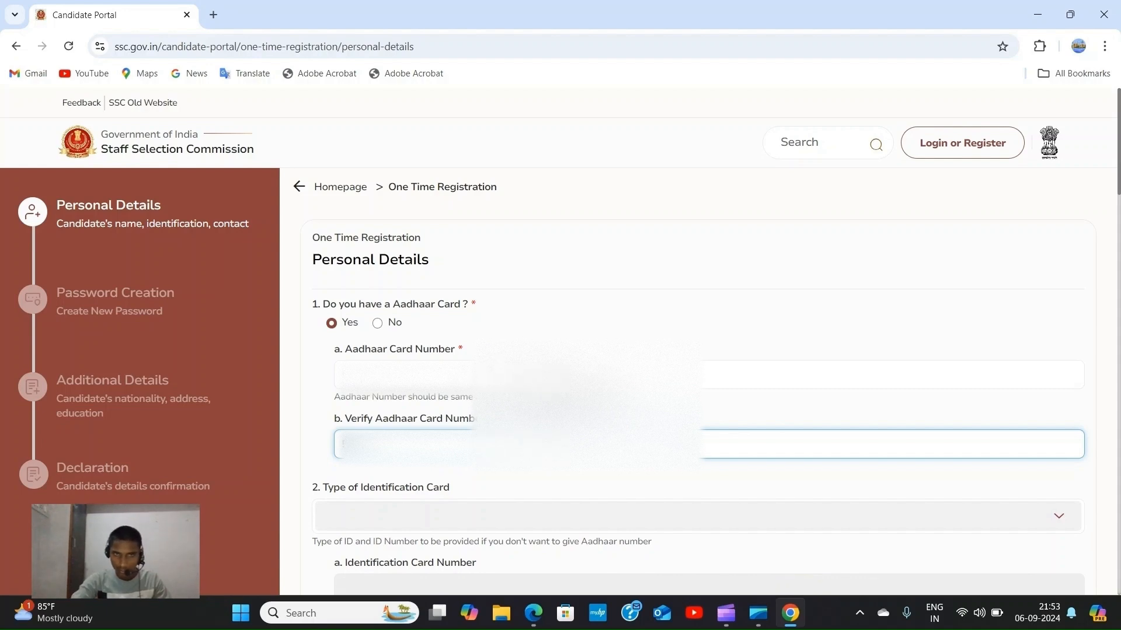
scroll(381, 289, down, 3)
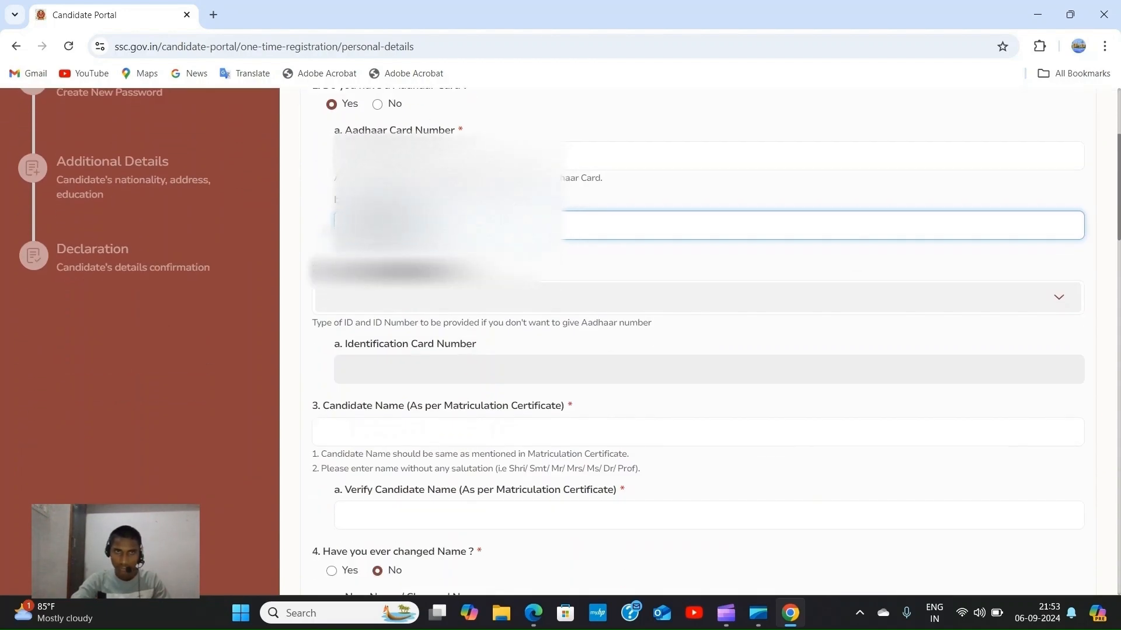
Type the candidate's name in Candidate Name, fixing typos, and repeat it in Verify Candidate Name.
scroll(373, 286, down, 2)
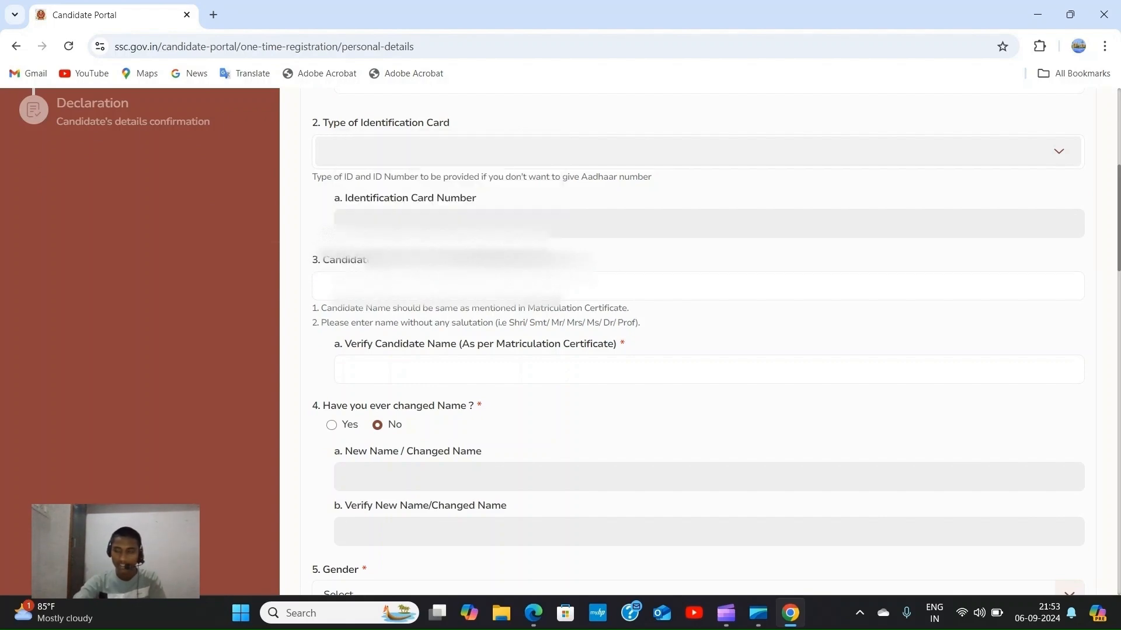
click(443, 286)
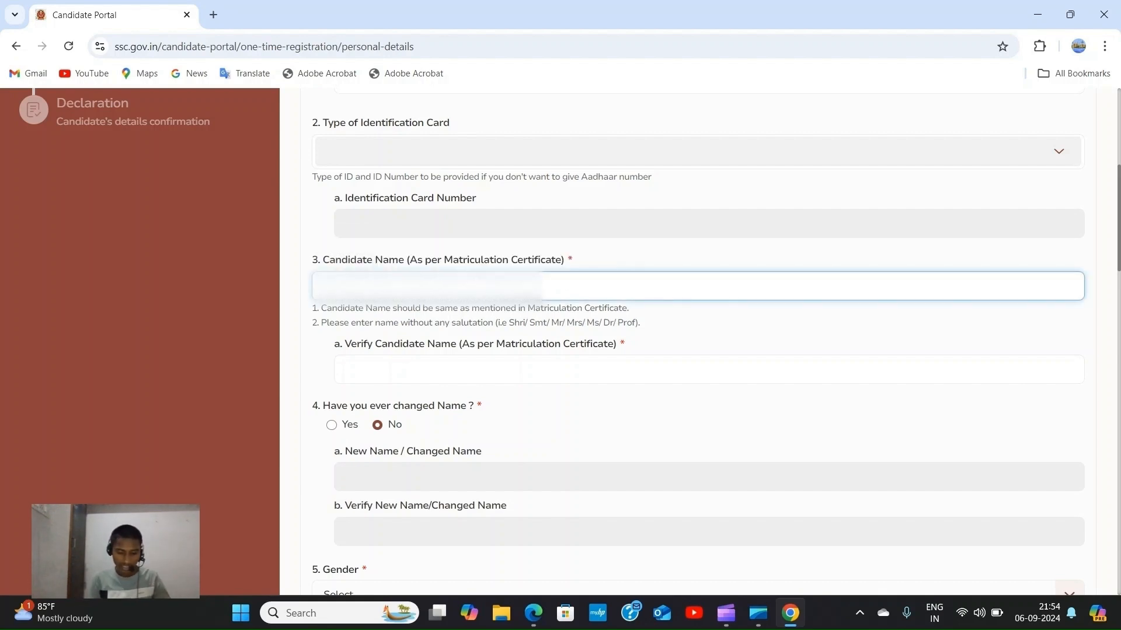
text(ABHI)
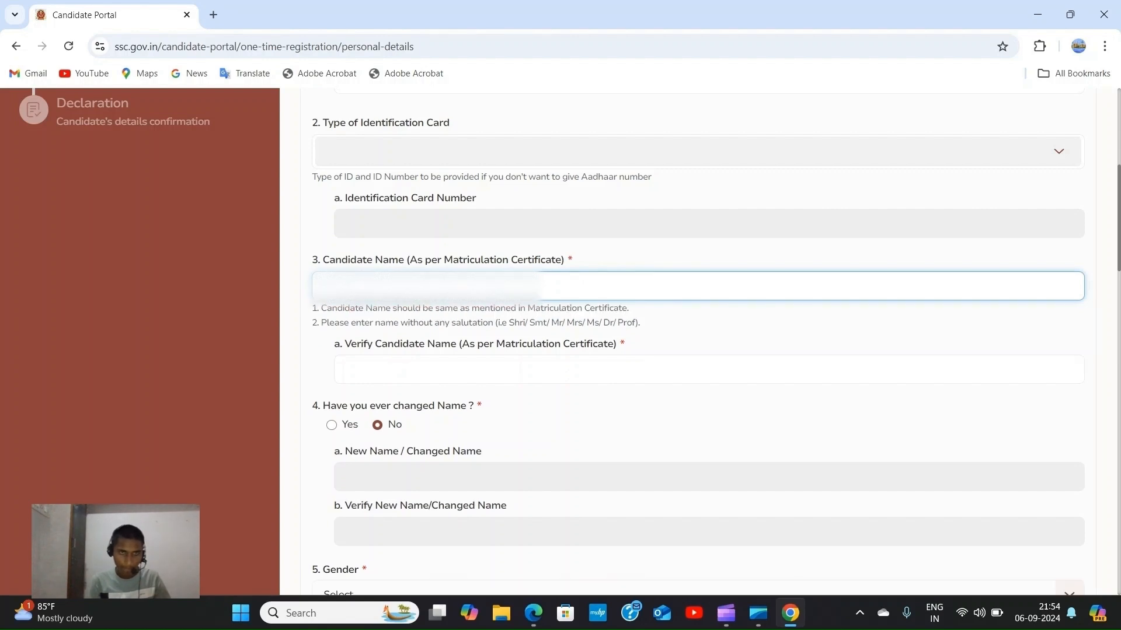
key(BackSpace)
key(BackSpace)
key(BackSpace)
key(BackSpace)
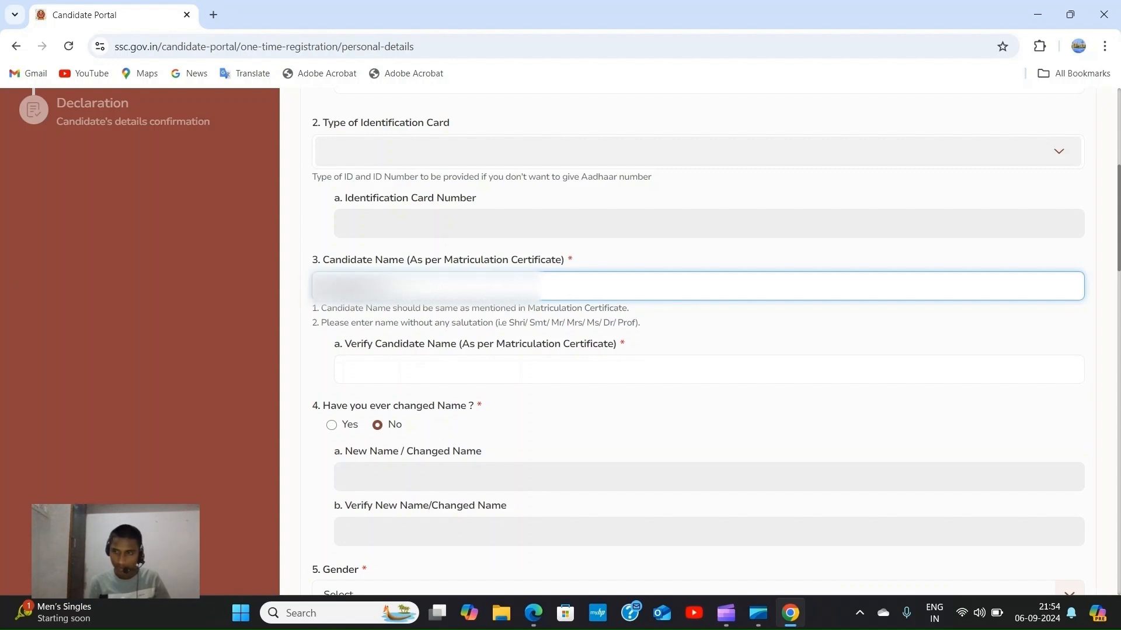
key(BackSpace)
key(BackSpace)
key(BackSpace)
key(BackSpace)
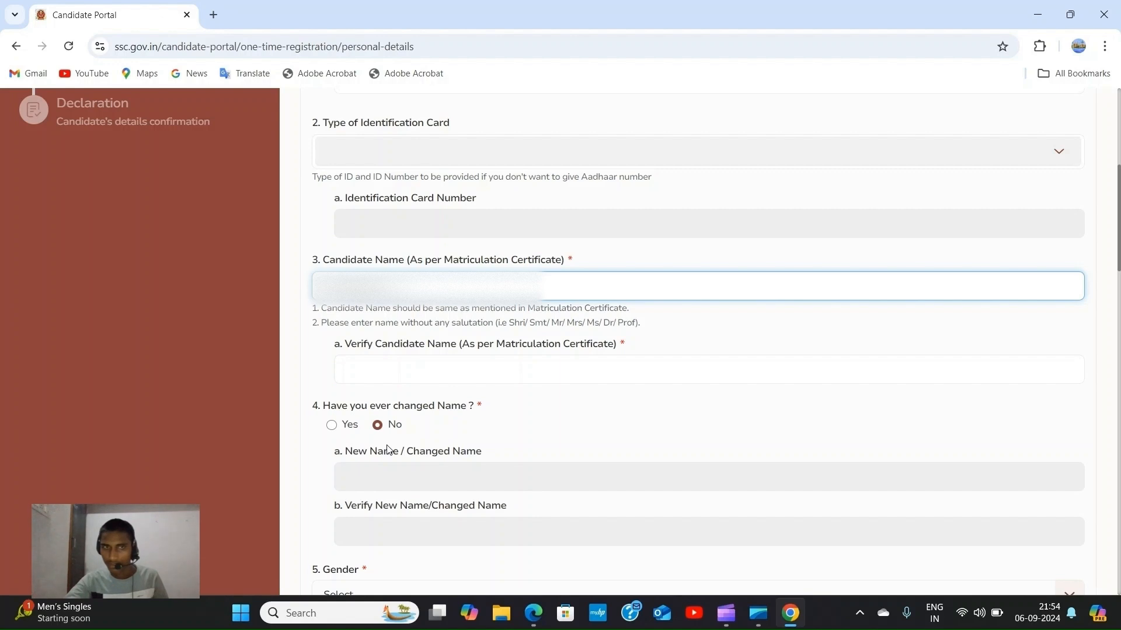
click(407, 368)
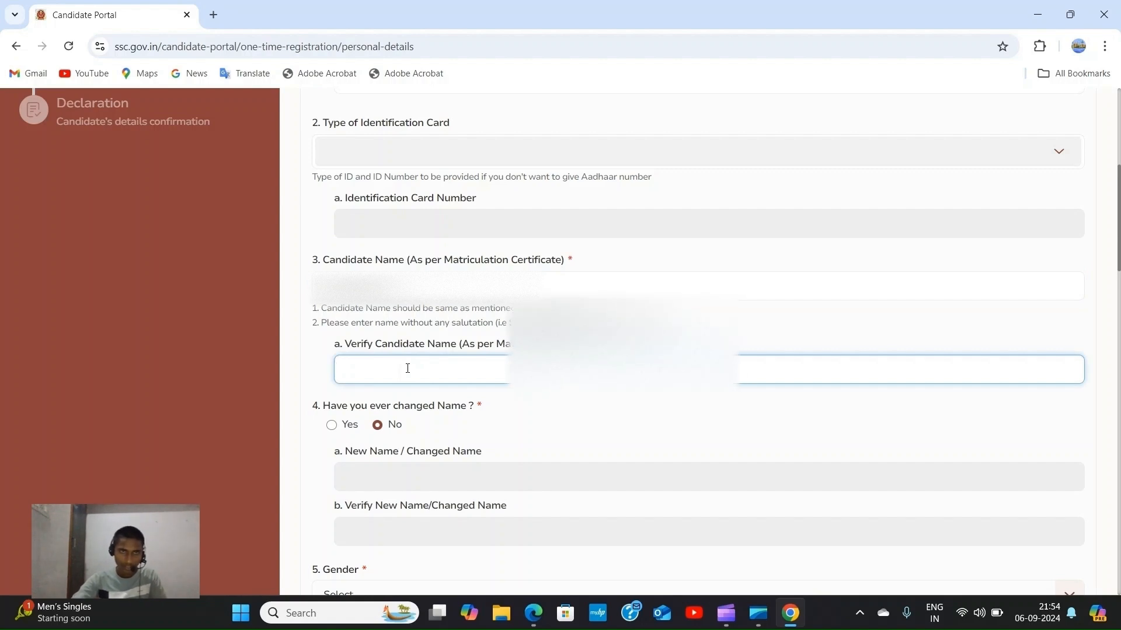
text(V)
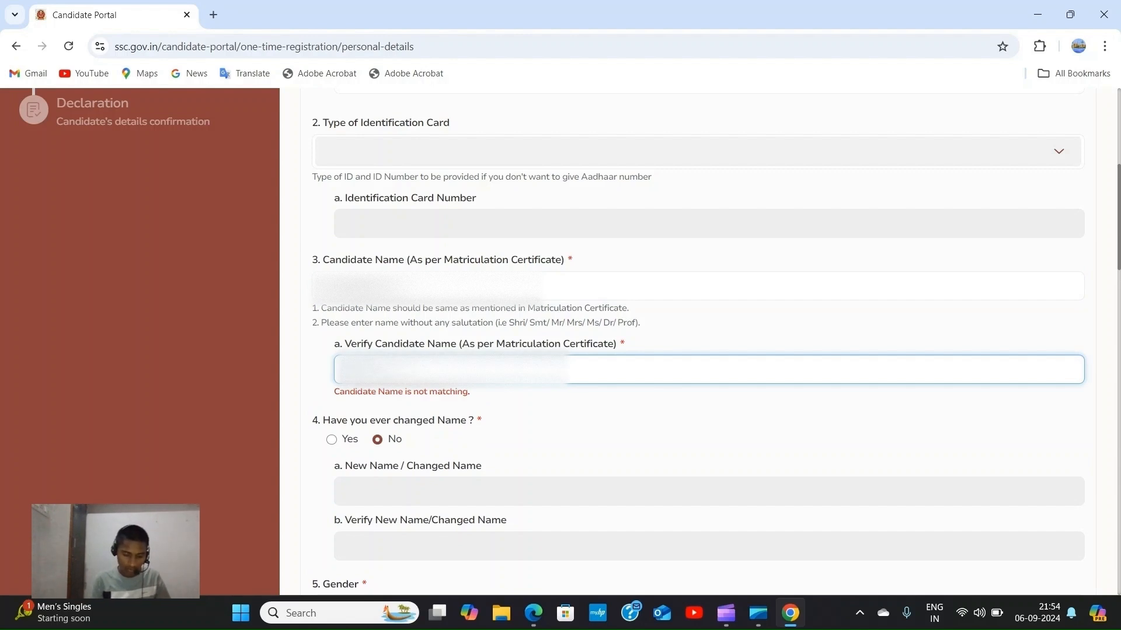
text(...)
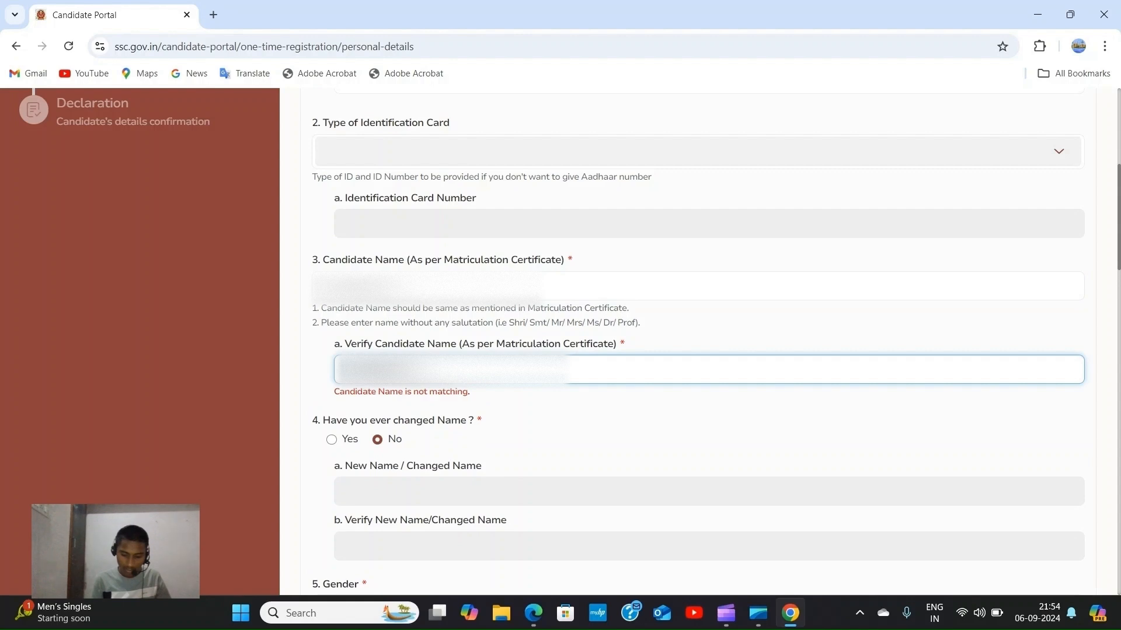
text(...)
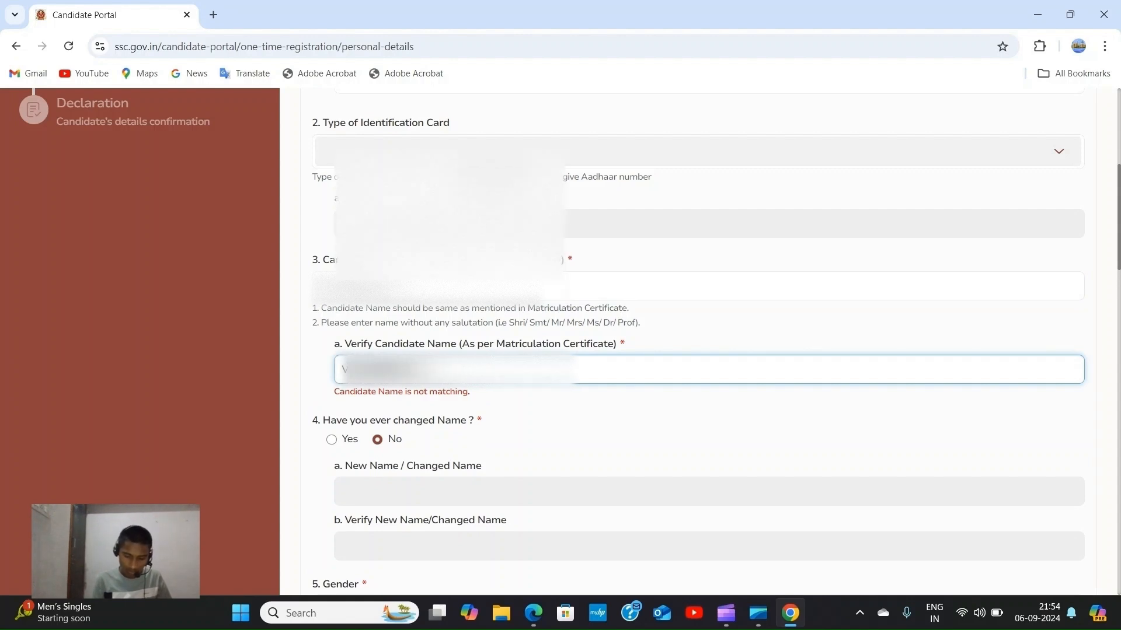
scroll(373, 300, down, 3)
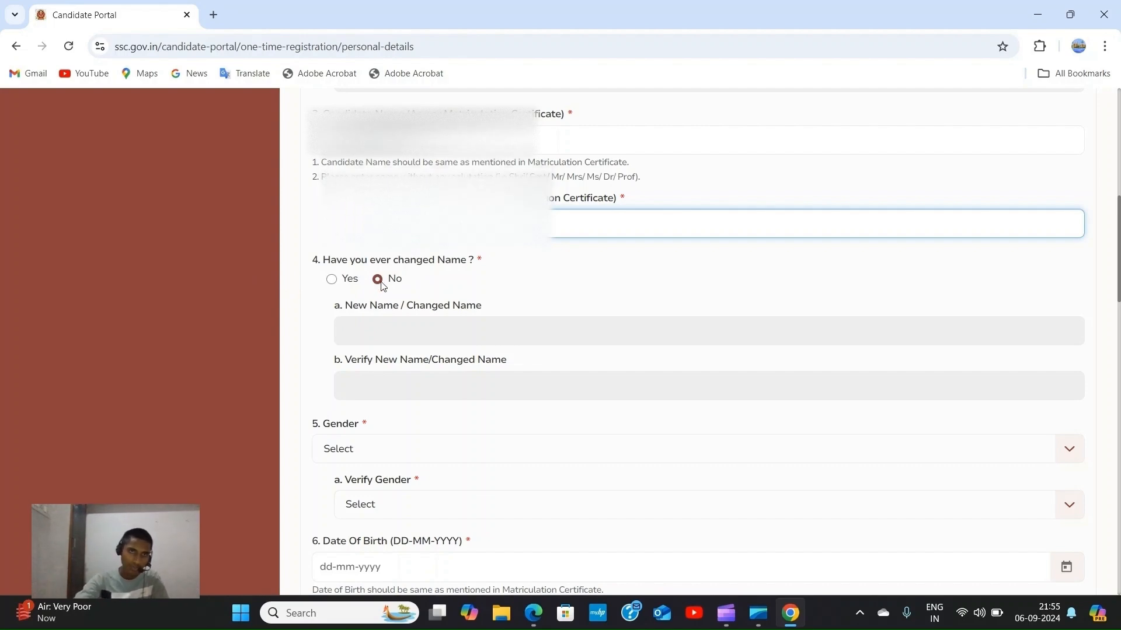
Select Female in both the Gender and Verify Gender dropdowns.
scroll(397, 286, down, 1)
scroll(398, 286, down, 1)
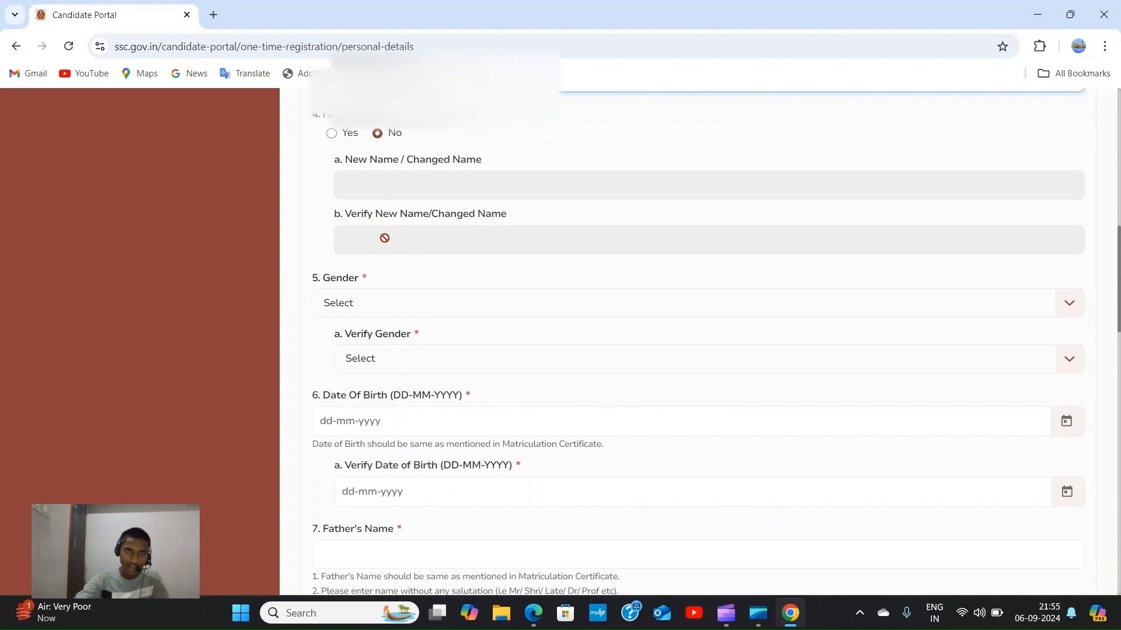
scroll(400, 253, down, 1)
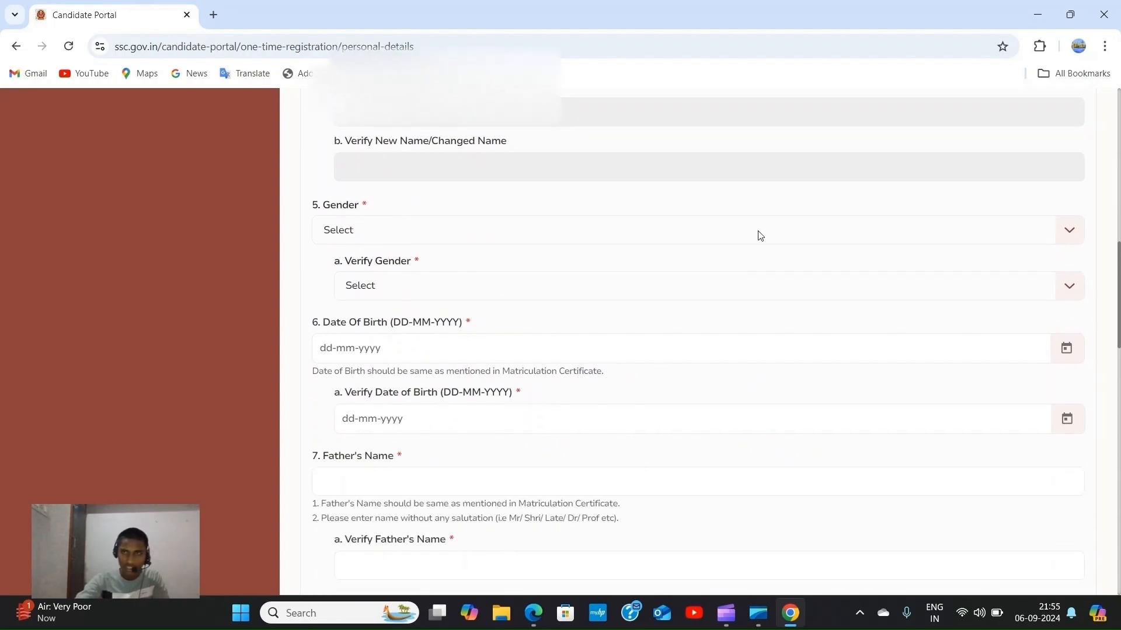
click(1069, 234)
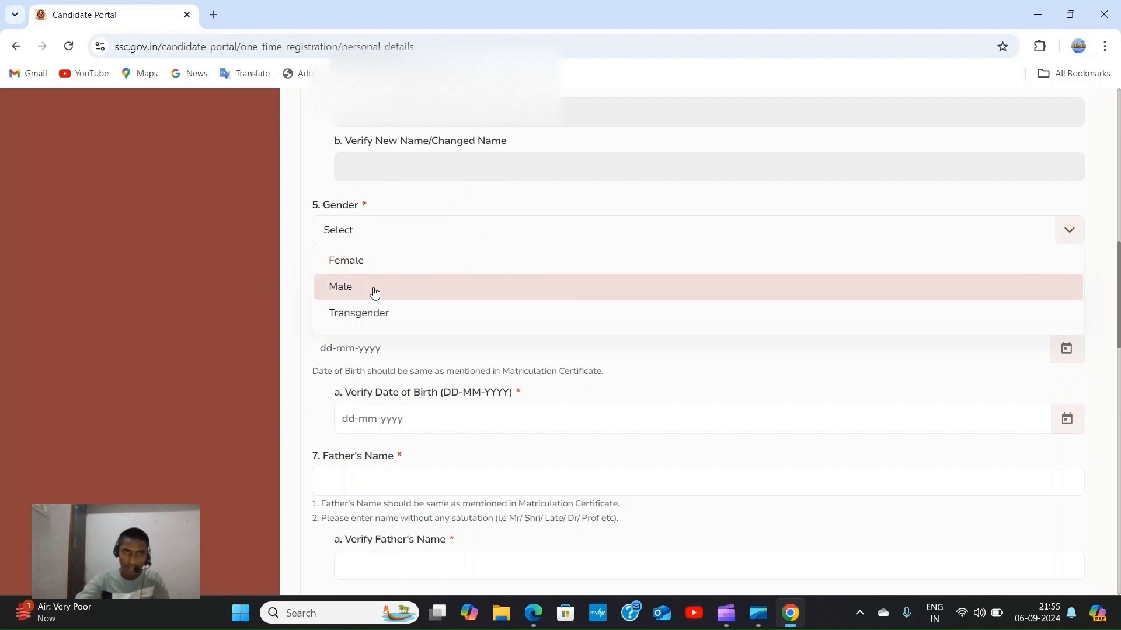
click(393, 263)
scroll(441, 266, down, 1)
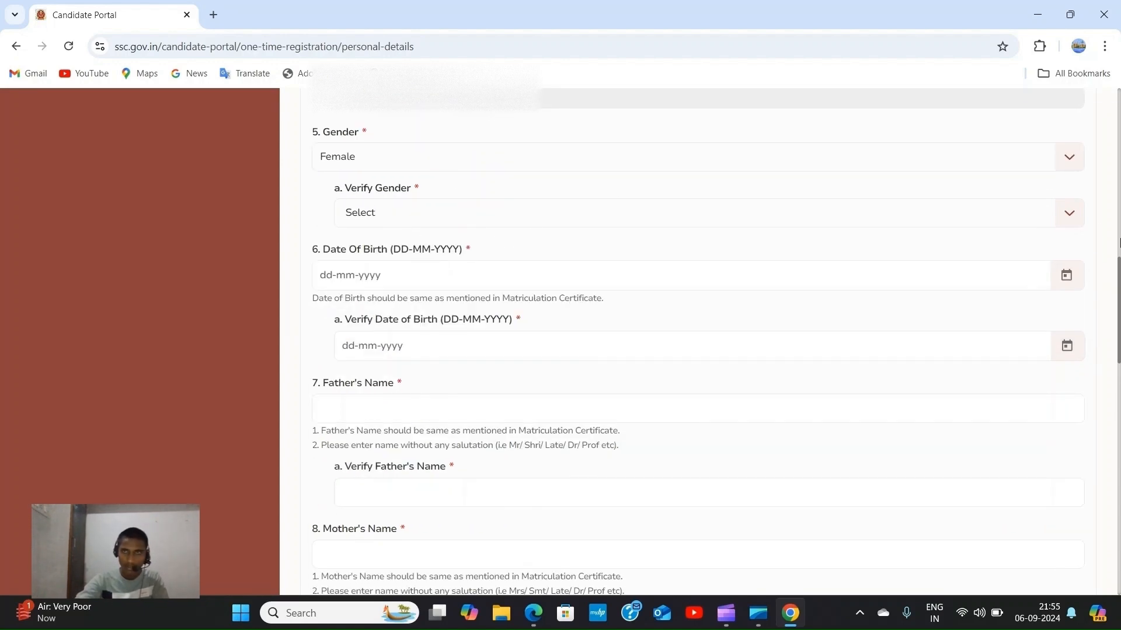
click(1069, 220)
click(592, 250)
Pick 24 September 2001 as the Date of Birth in the calendar.
click(1064, 282)
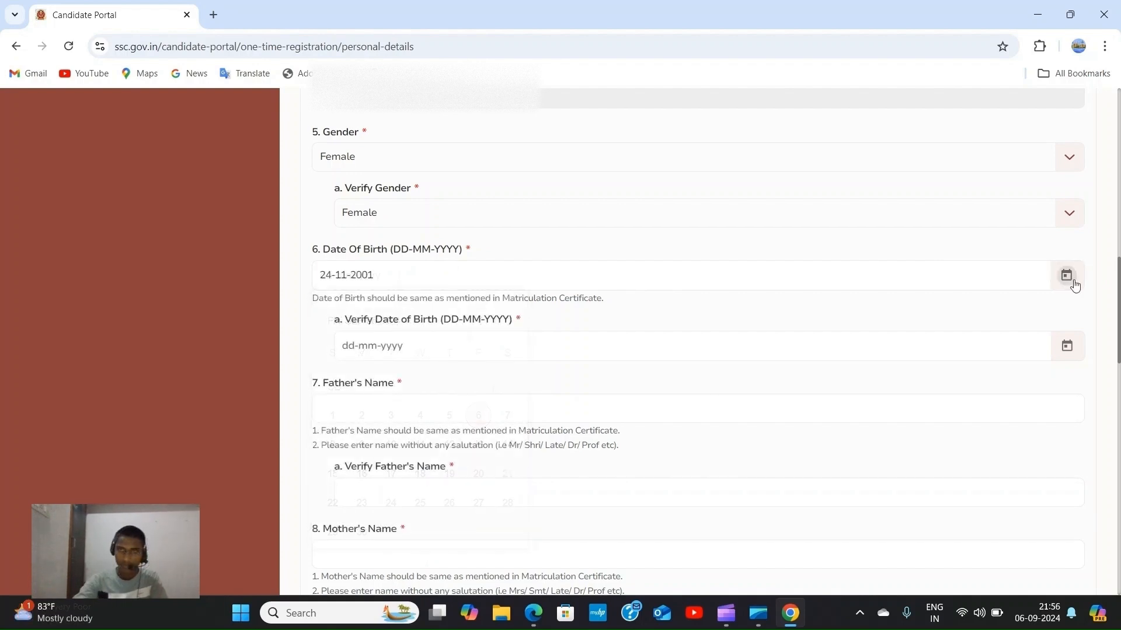
click(1067, 279)
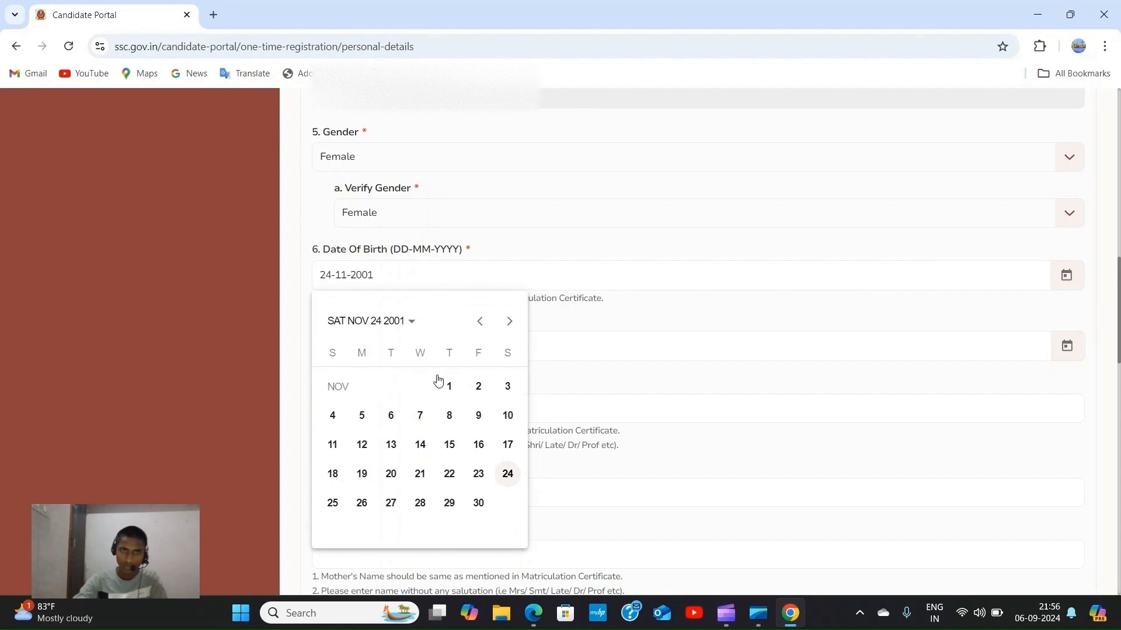
click(484, 325)
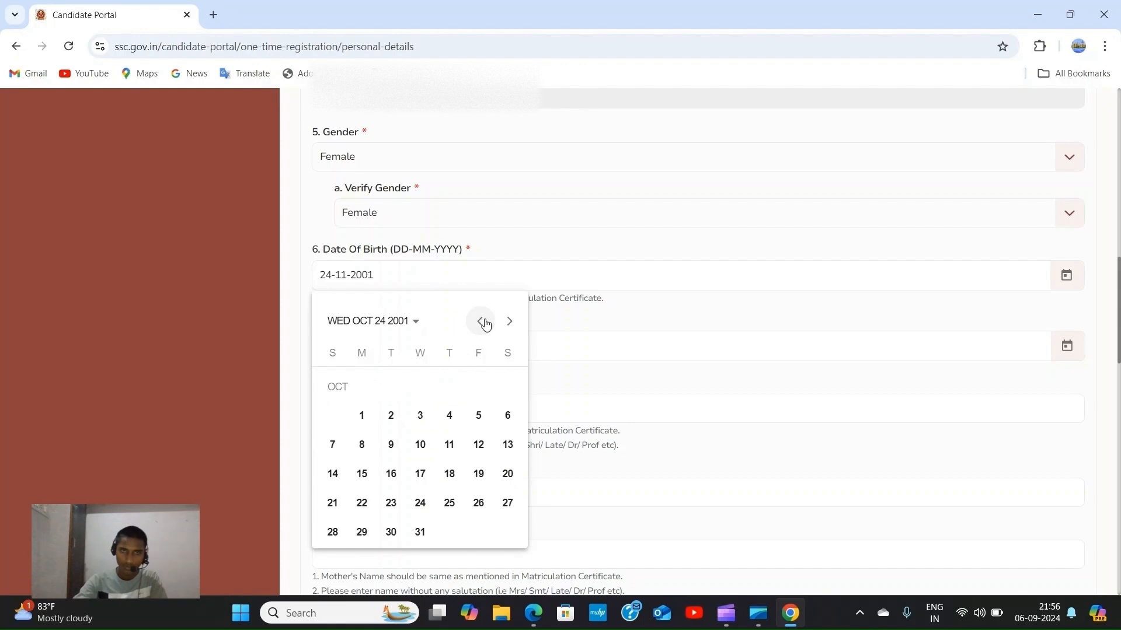
click(510, 324)
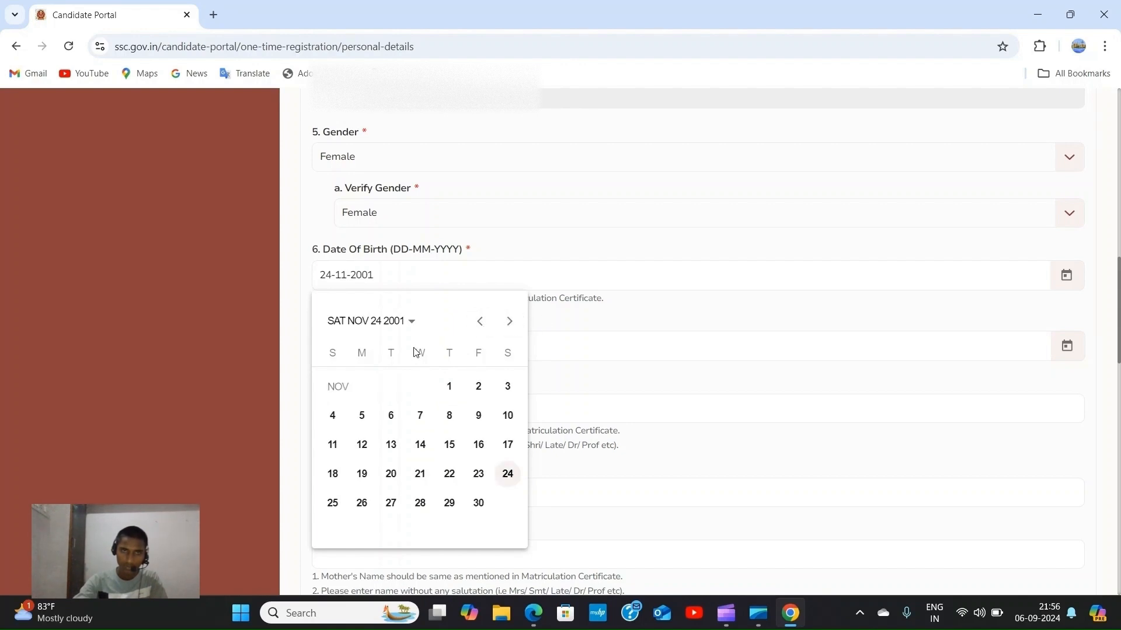
click(371, 326)
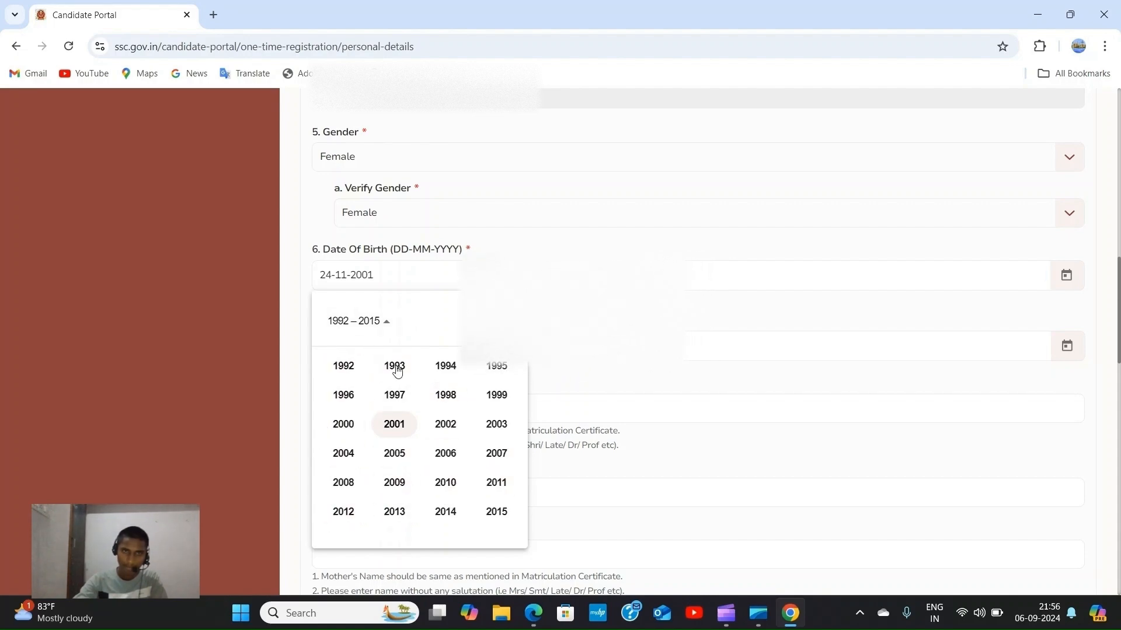
click(394, 424)
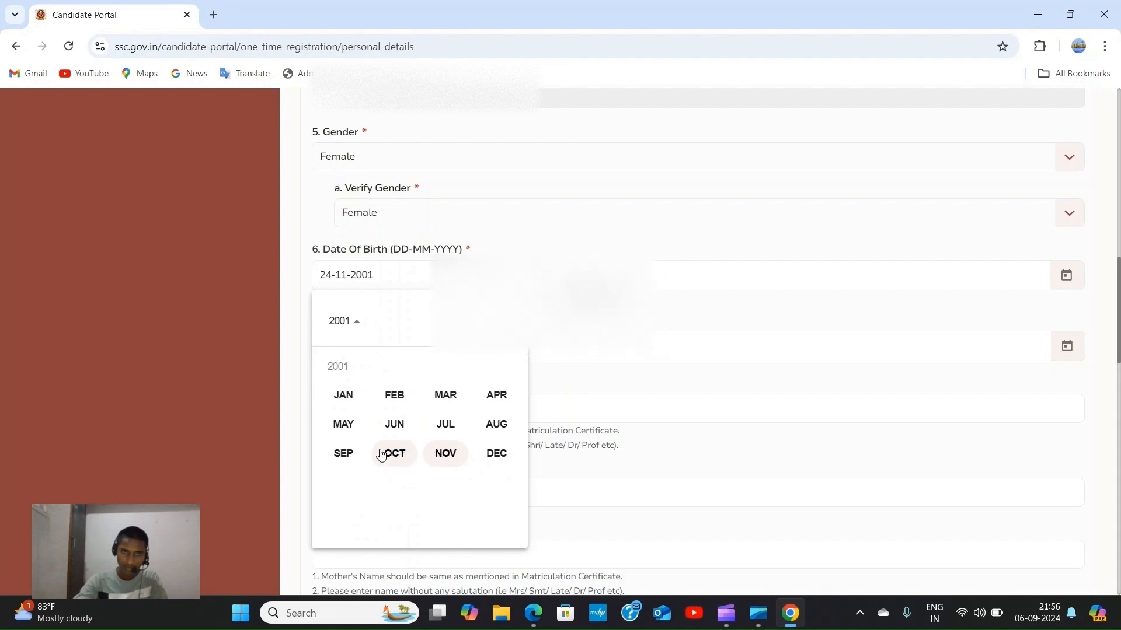
click(349, 454)
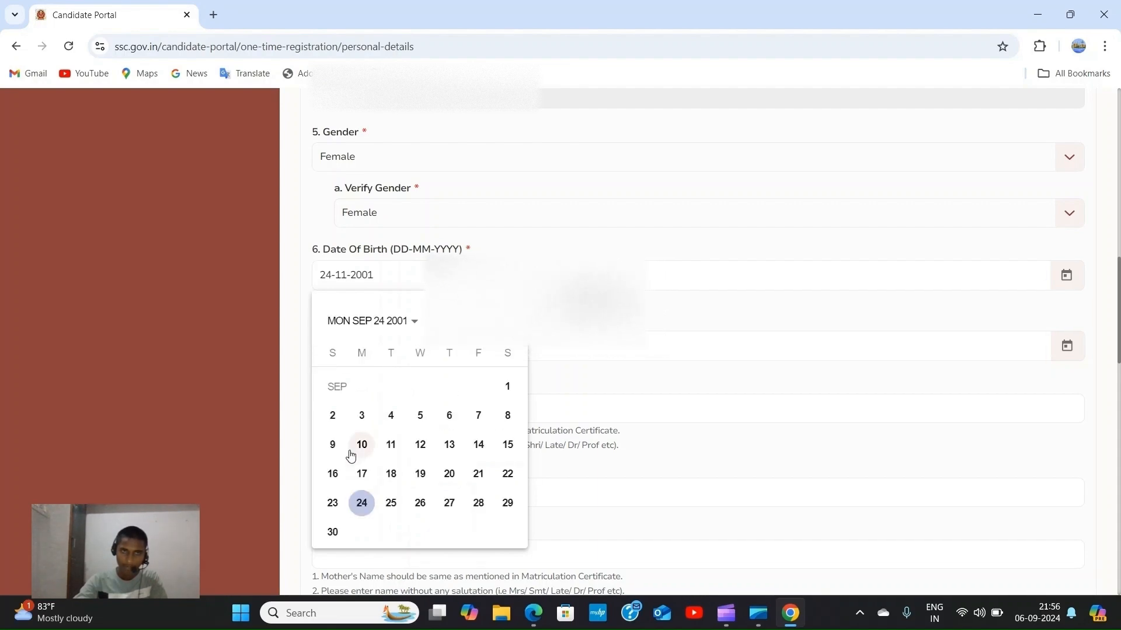
click(362, 508)
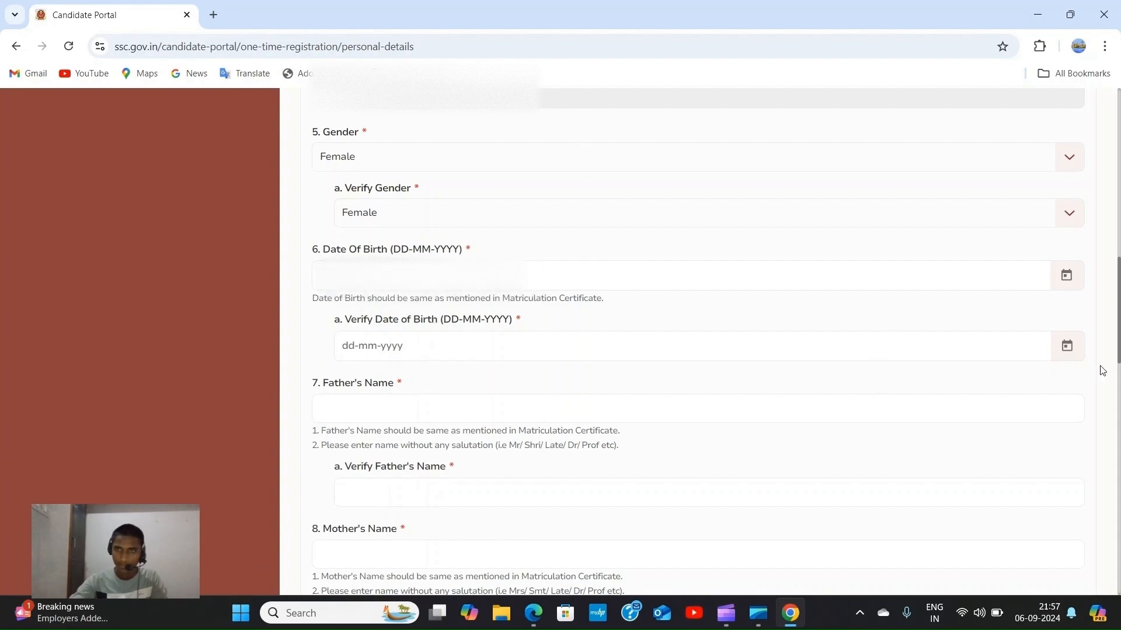
Pick 24 September 2001 in the Verify Date of Birth calendar.
click(1065, 346)
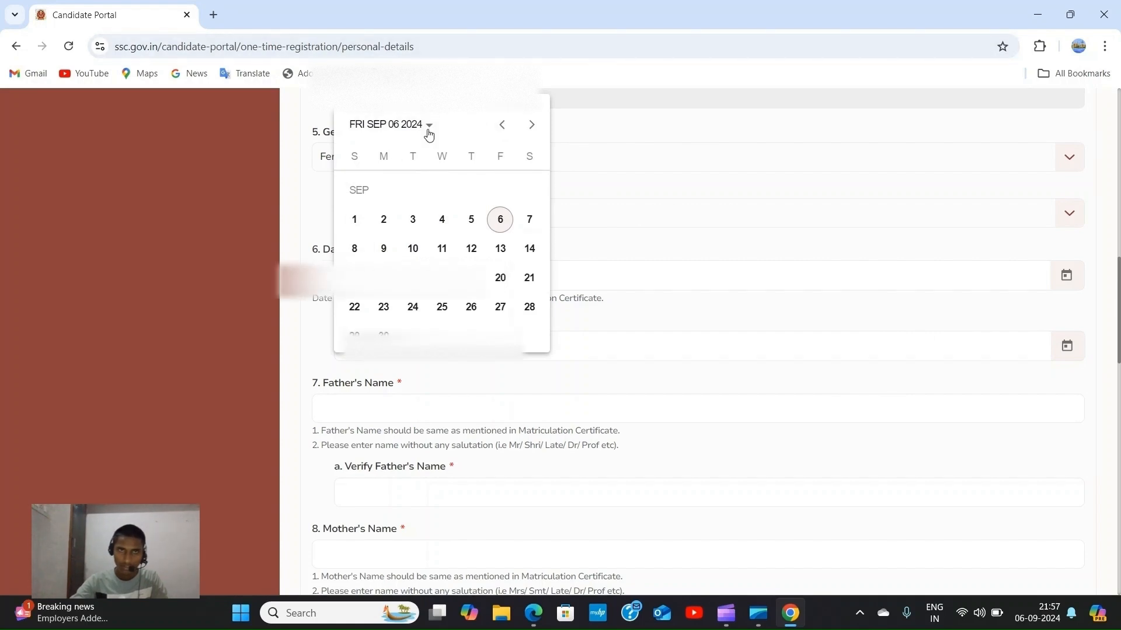
click(422, 126)
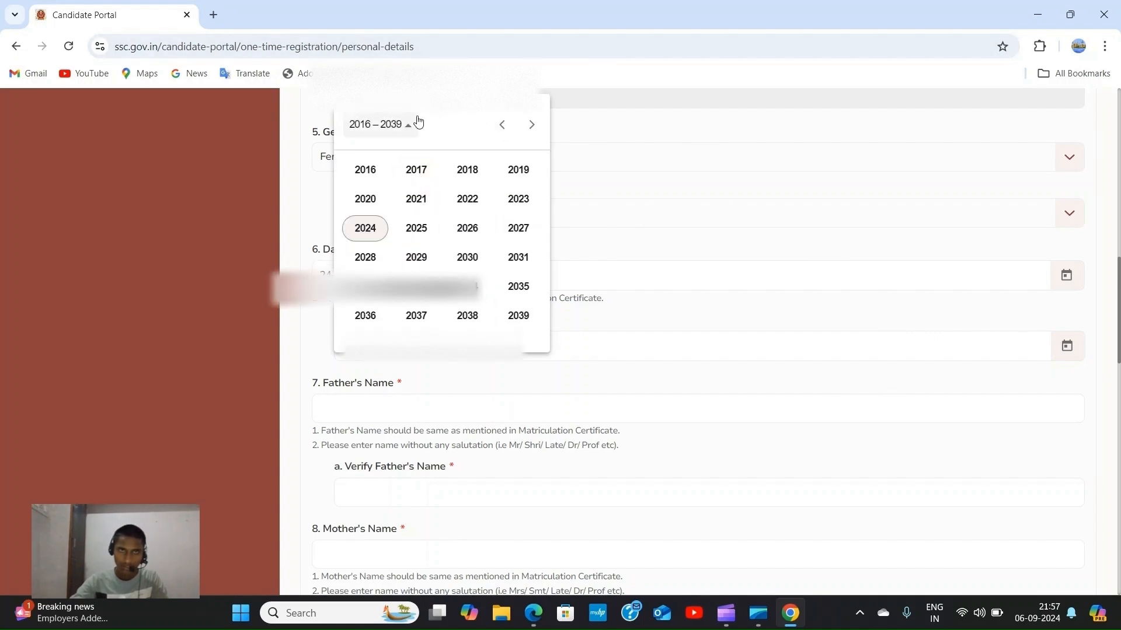
click(502, 125)
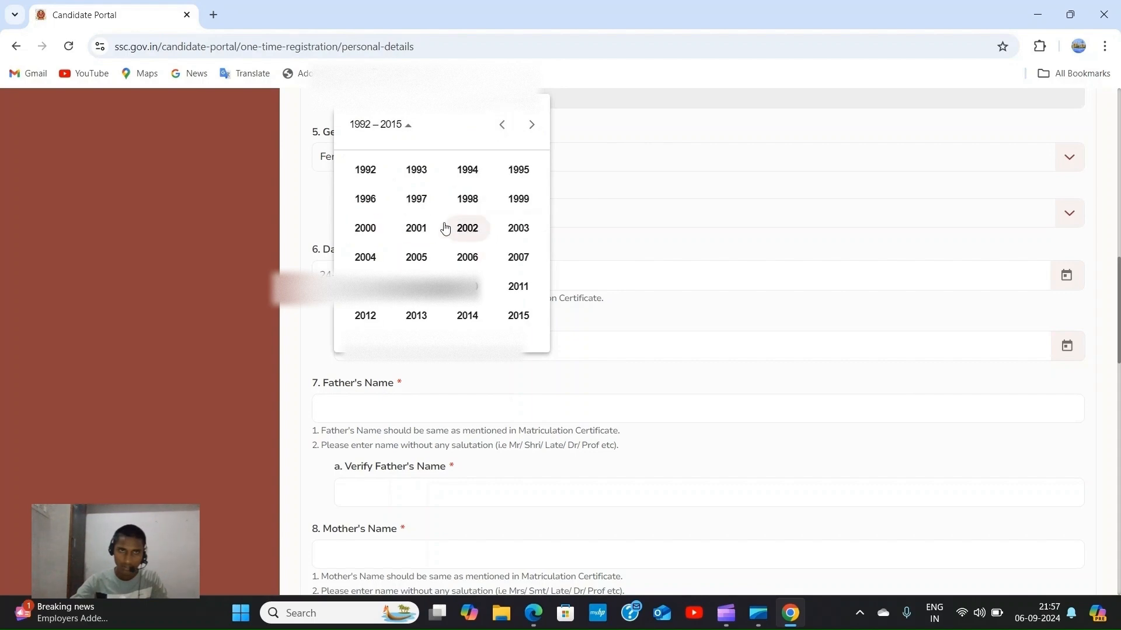
click(416, 227)
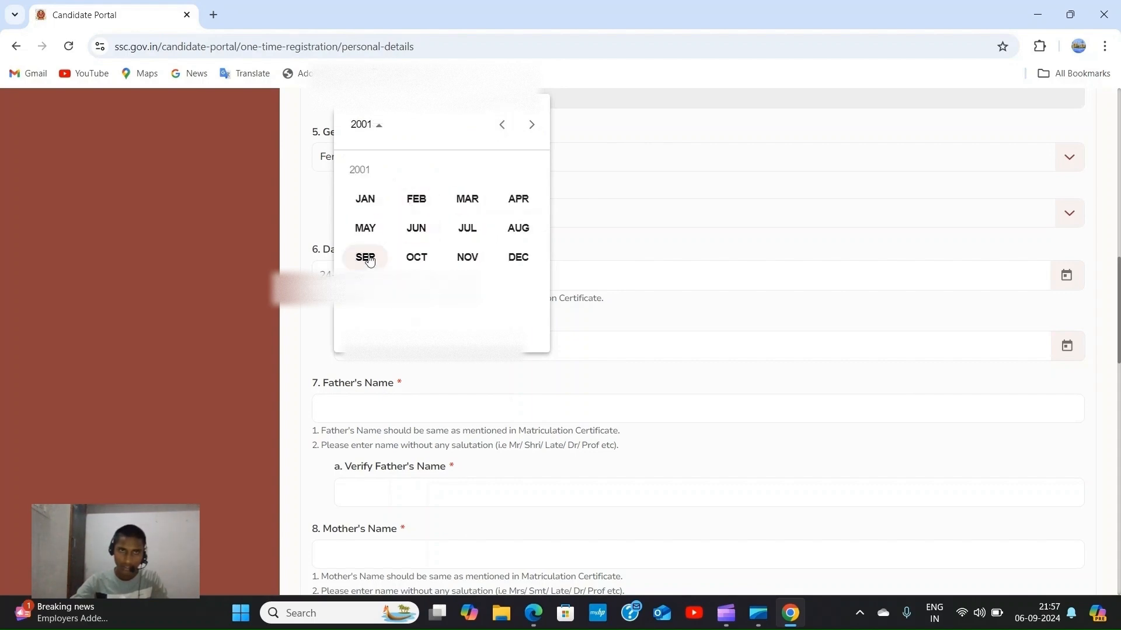
click(365, 258)
click(394, 315)
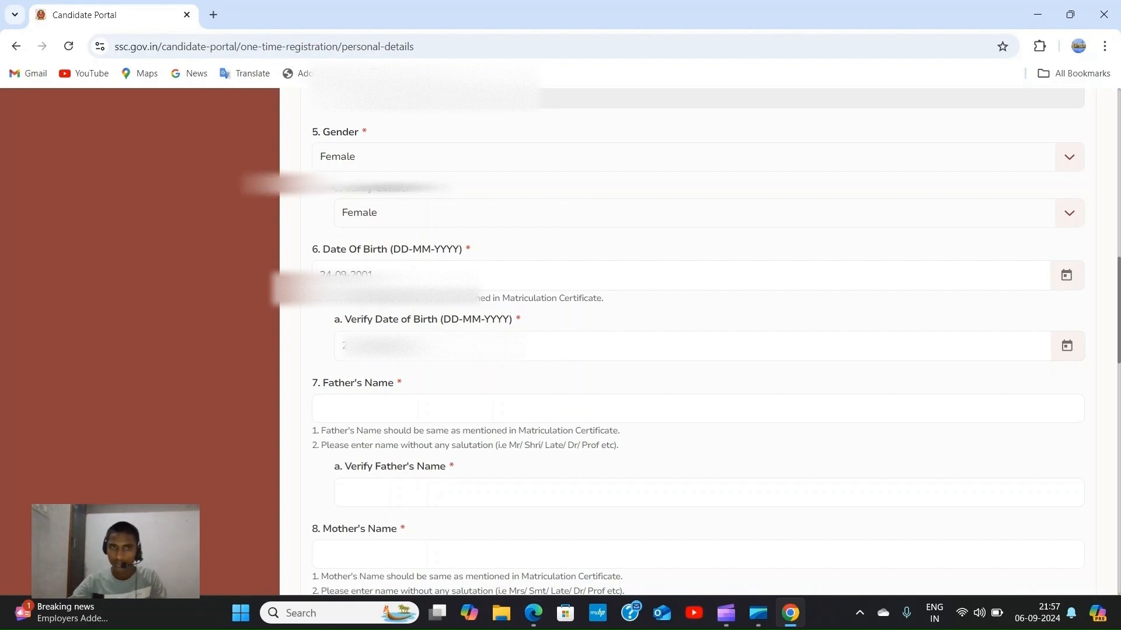
Enter the father's name in Father's Name and identically in Verify Father's Name.
scroll(814, 310, down, 1)
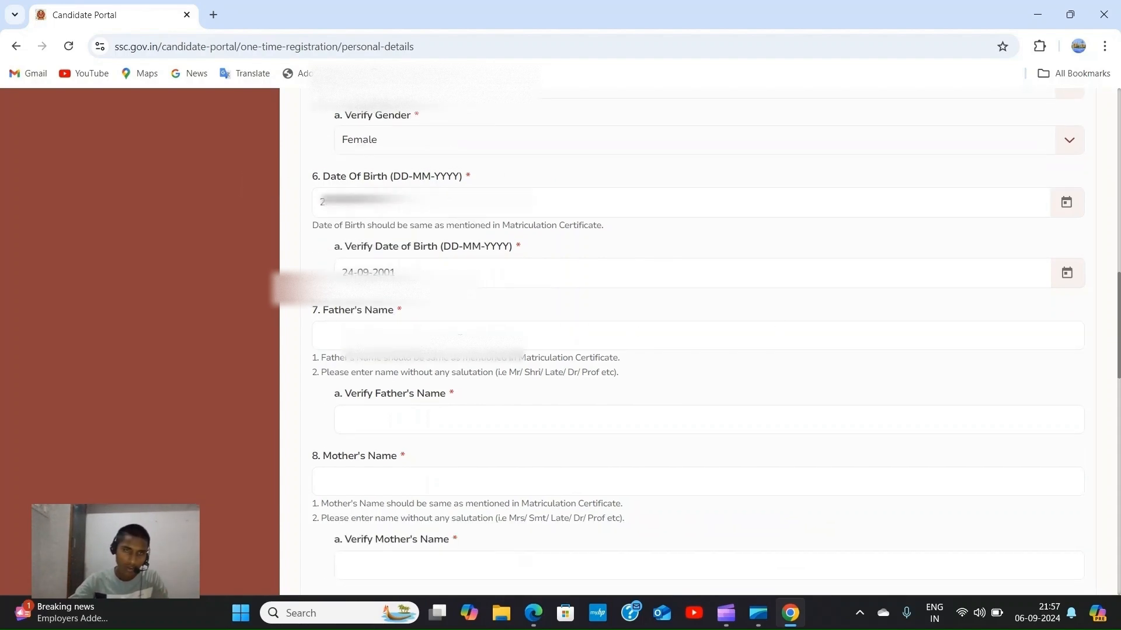
click(458, 337)
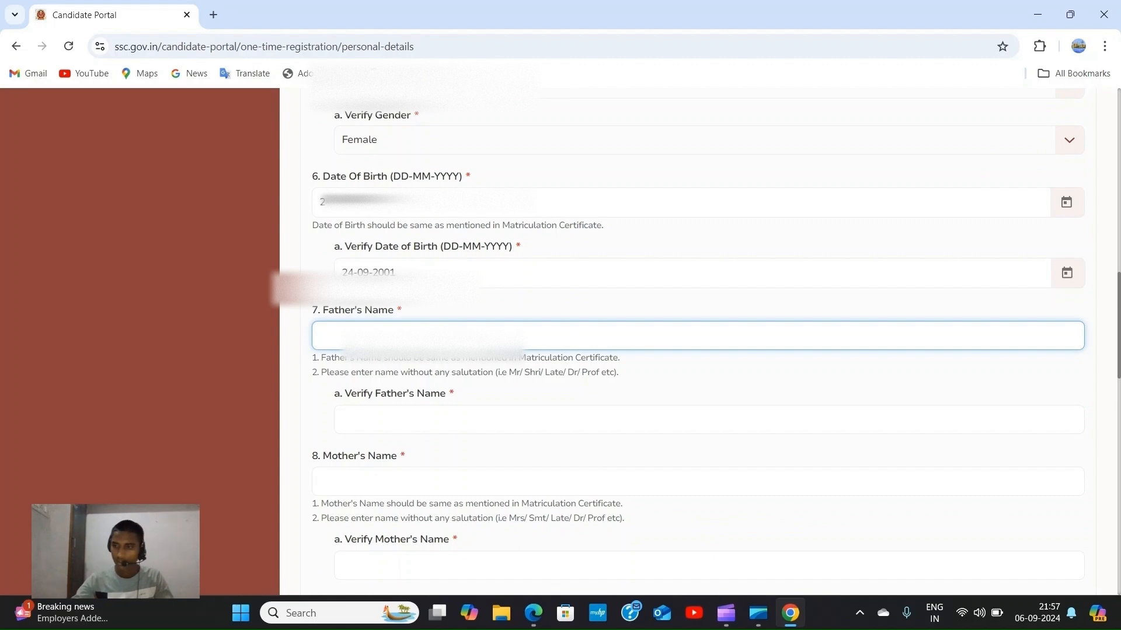
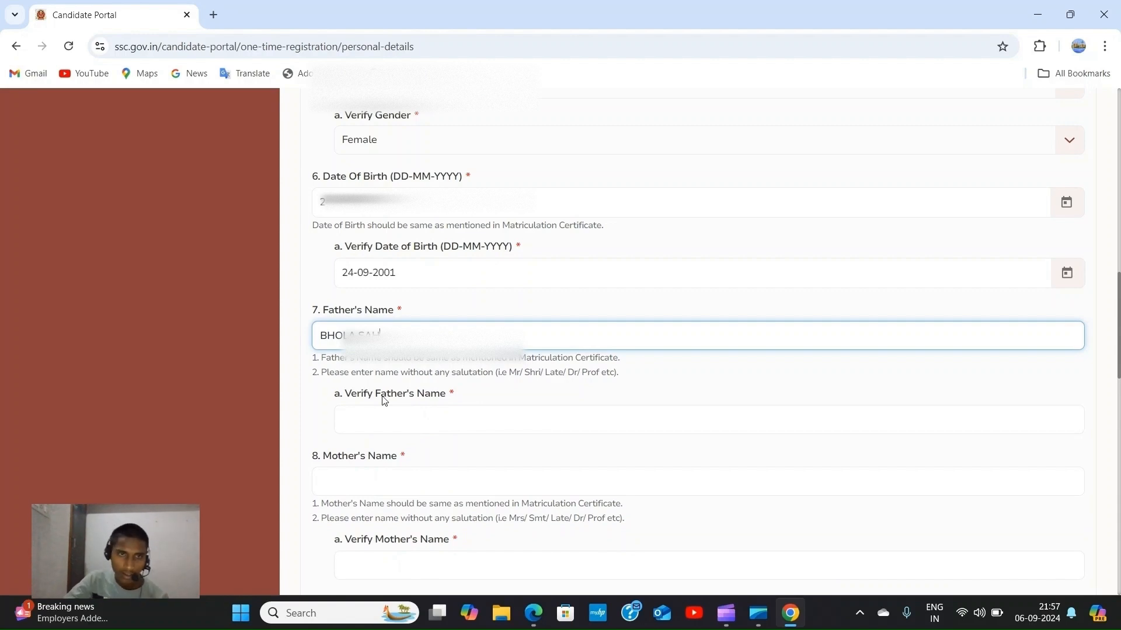
click(385, 415)
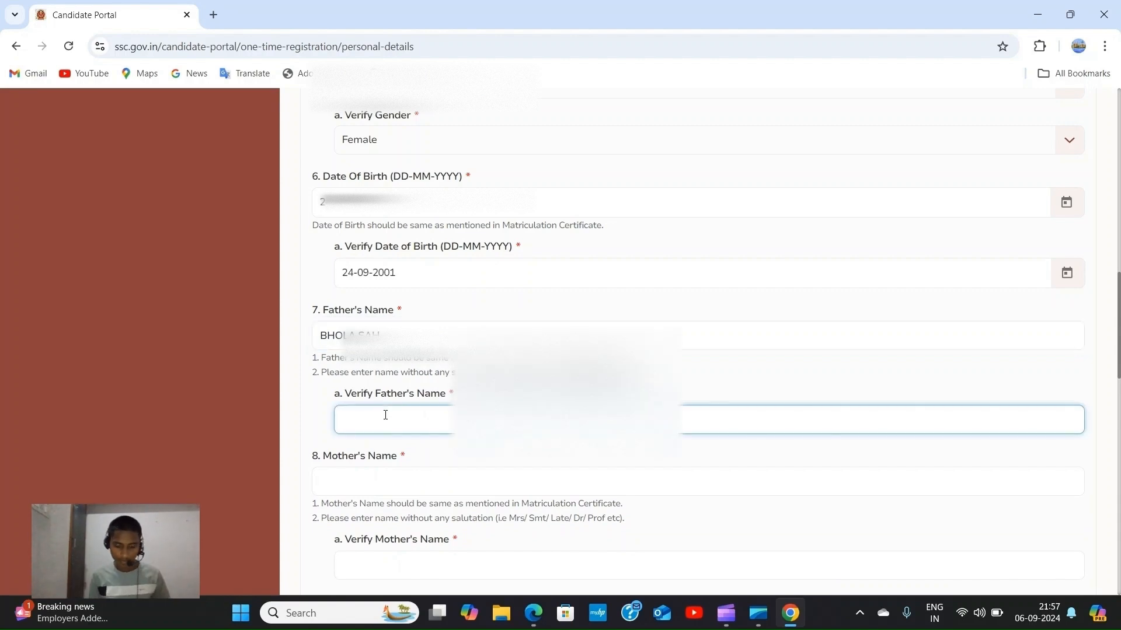
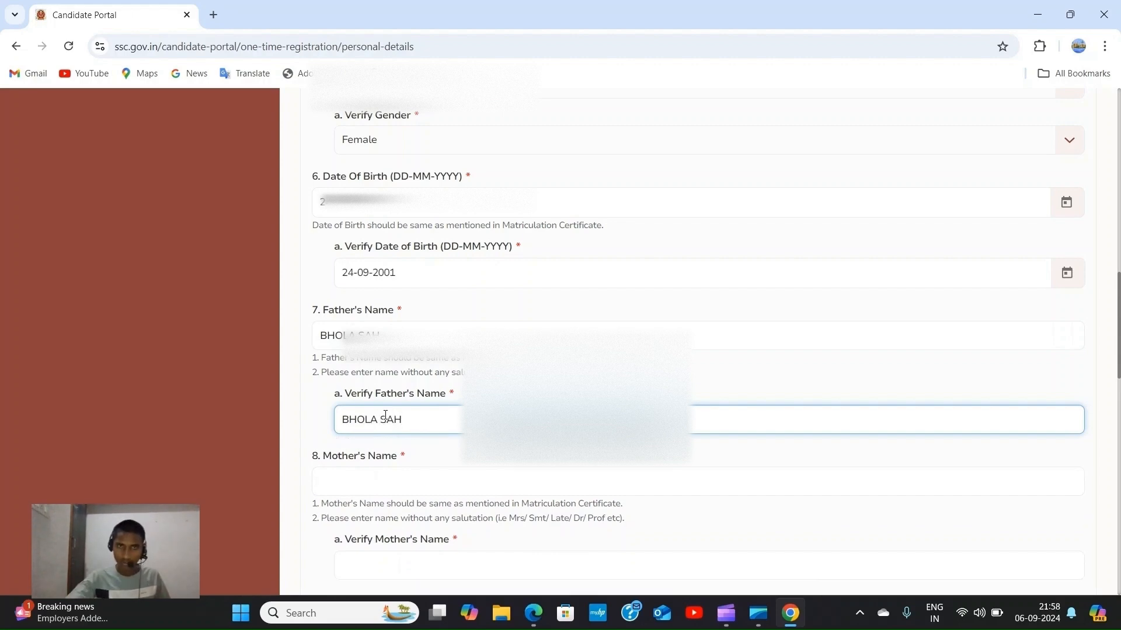
scroll(416, 411, down, 1)
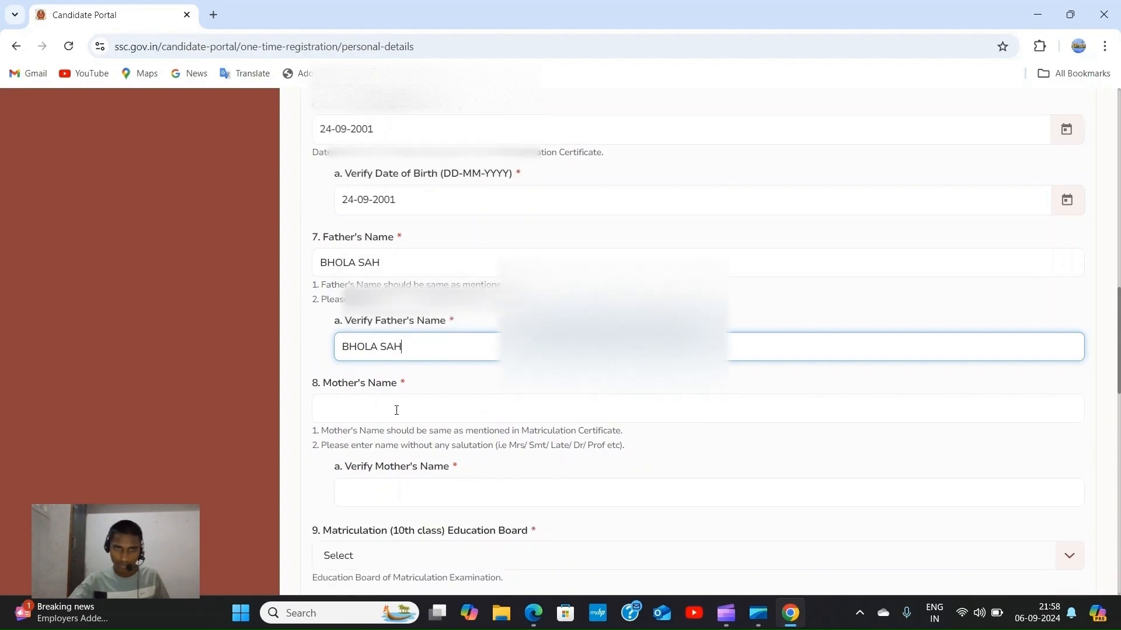
Enter the mother's name and type it again in the Verify Mother's Name field.
click(397, 410)
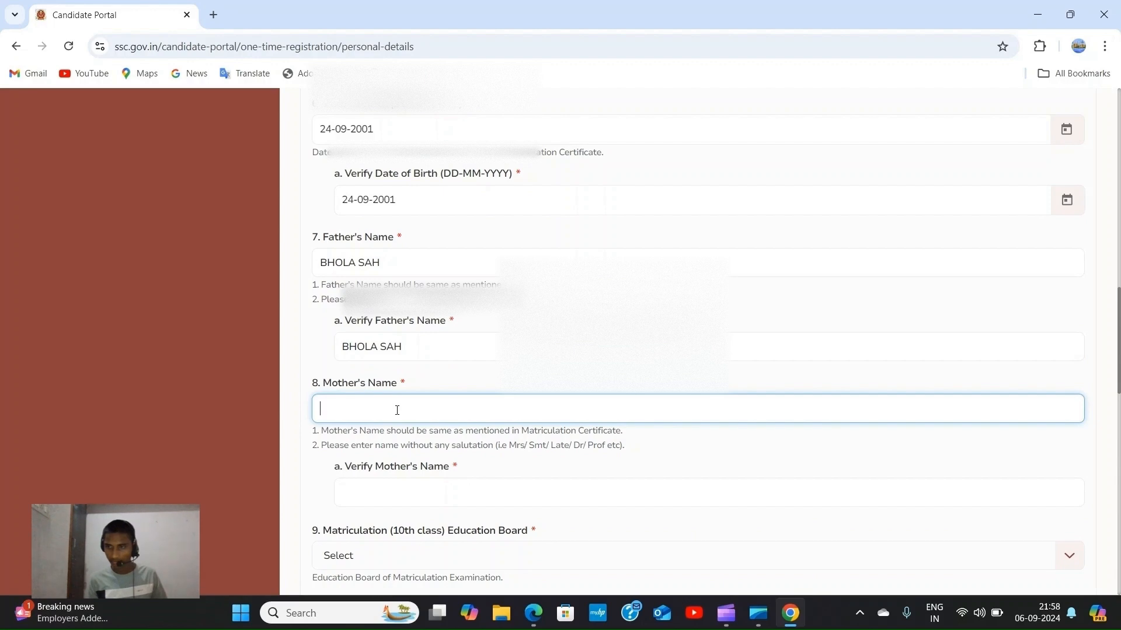
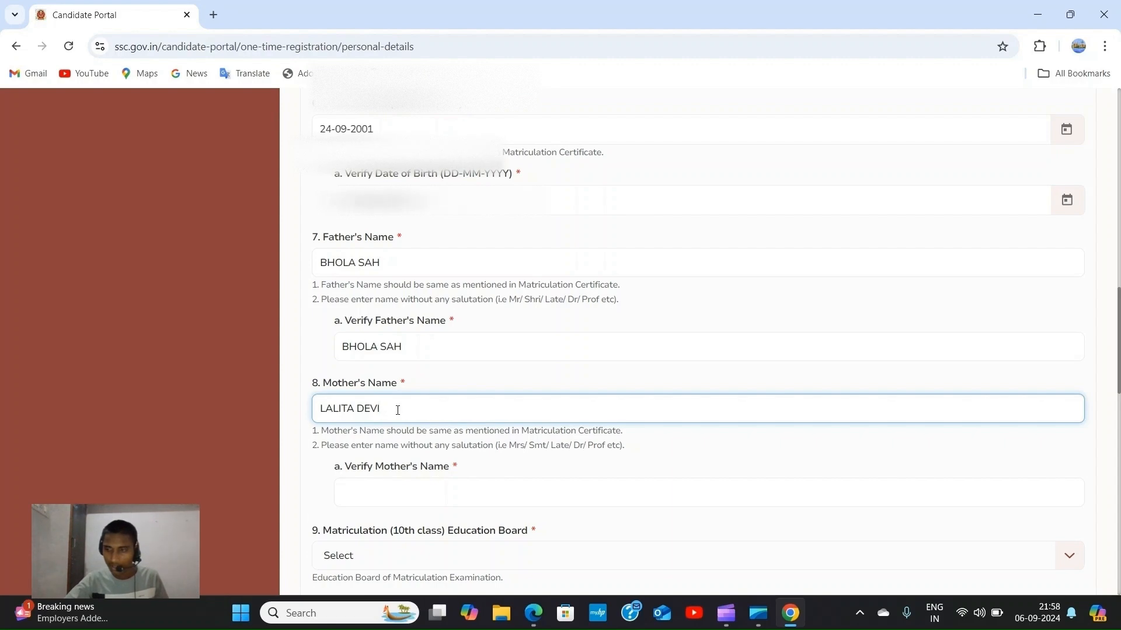
scroll(403, 409, down, 1)
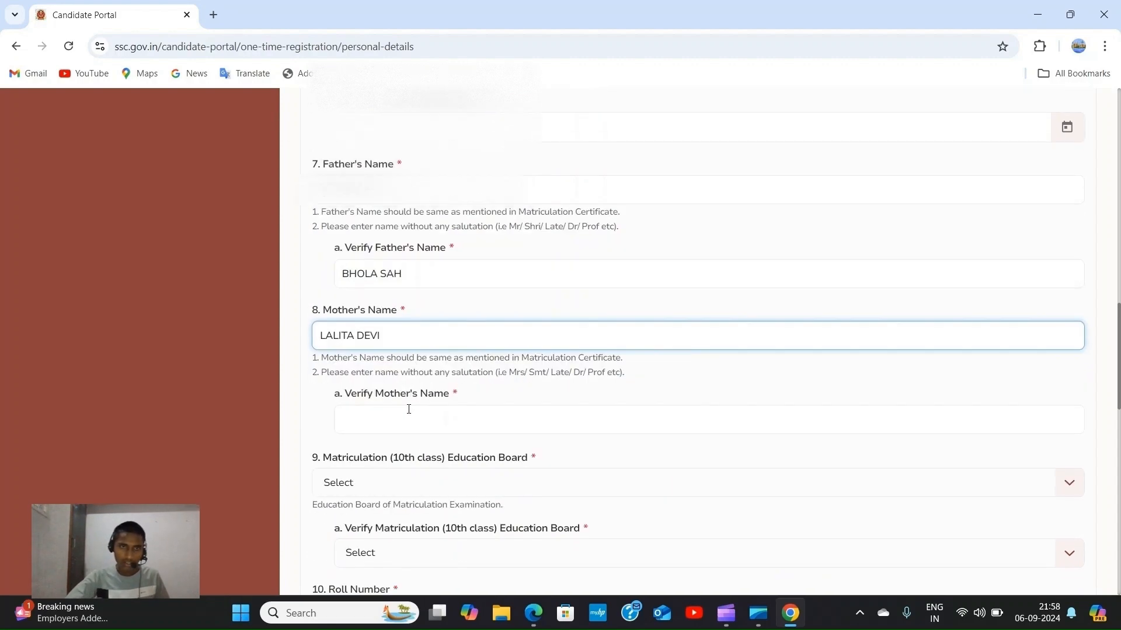
click(407, 411)
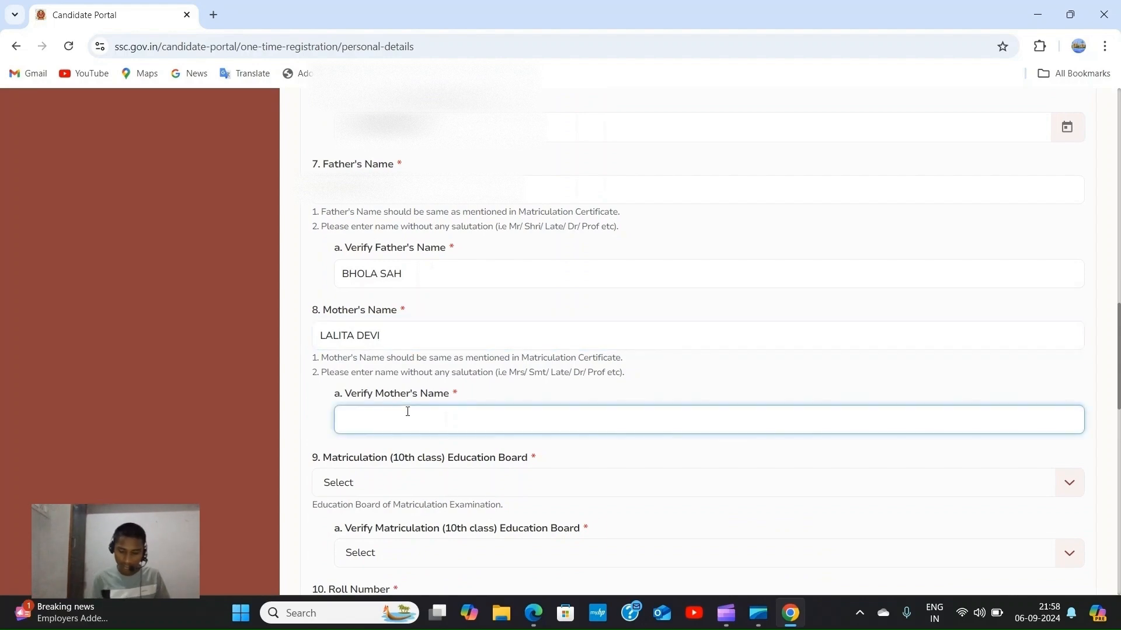
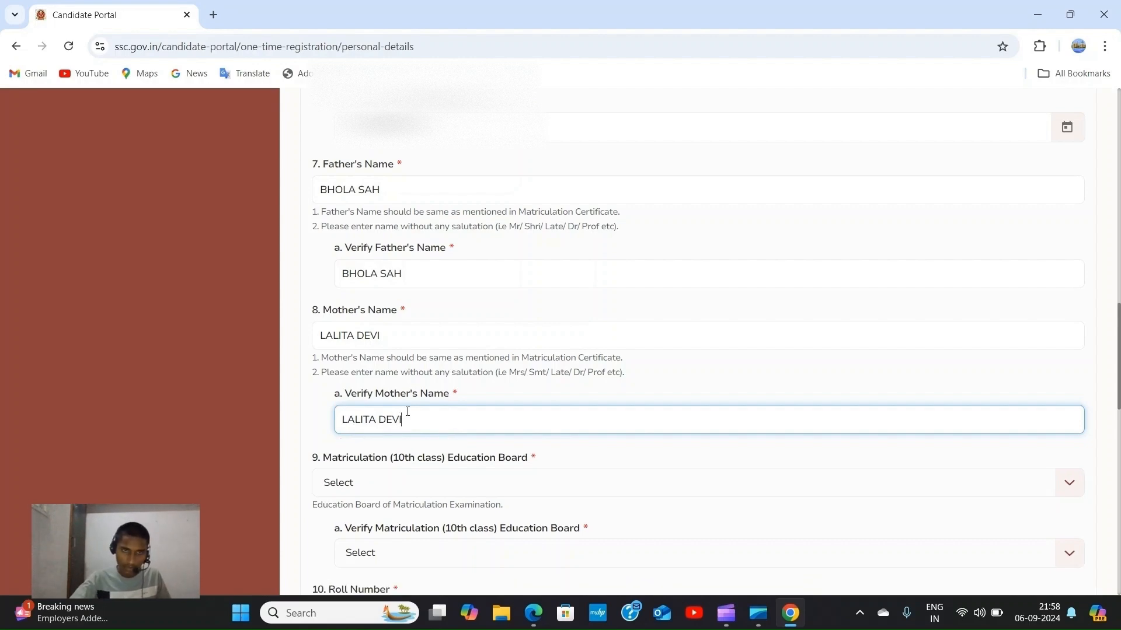
Select Bihar School Examination Board as the 10th class board and again in its verify dropdown.
scroll(416, 336, down, 2)
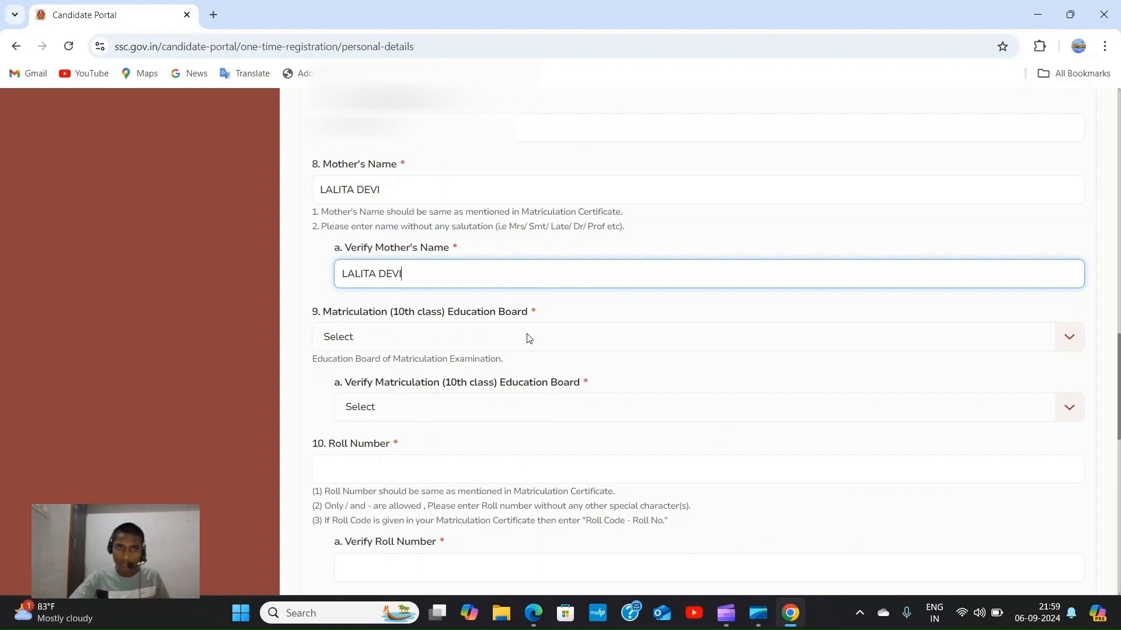
click(1075, 346)
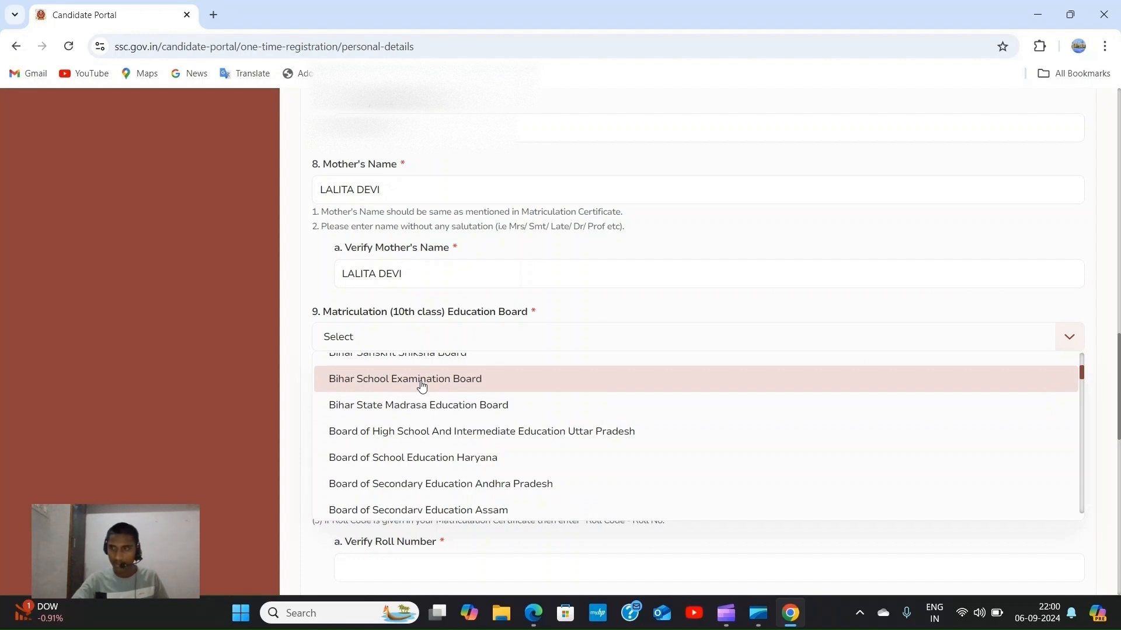
click(422, 386)
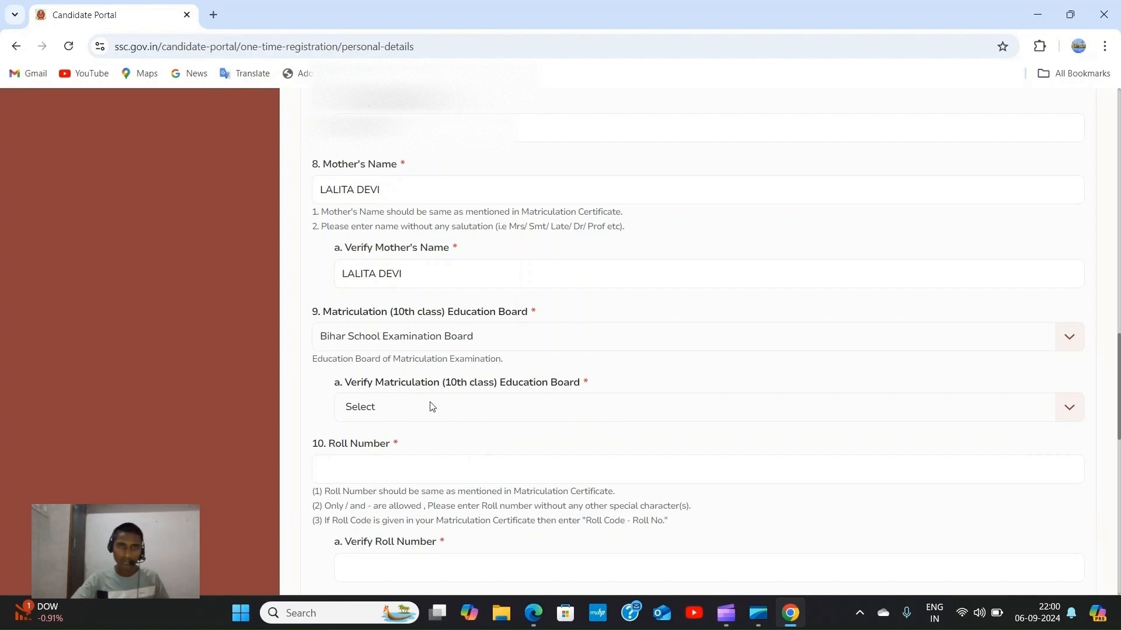
click(1068, 406)
scroll(421, 502, down, 1)
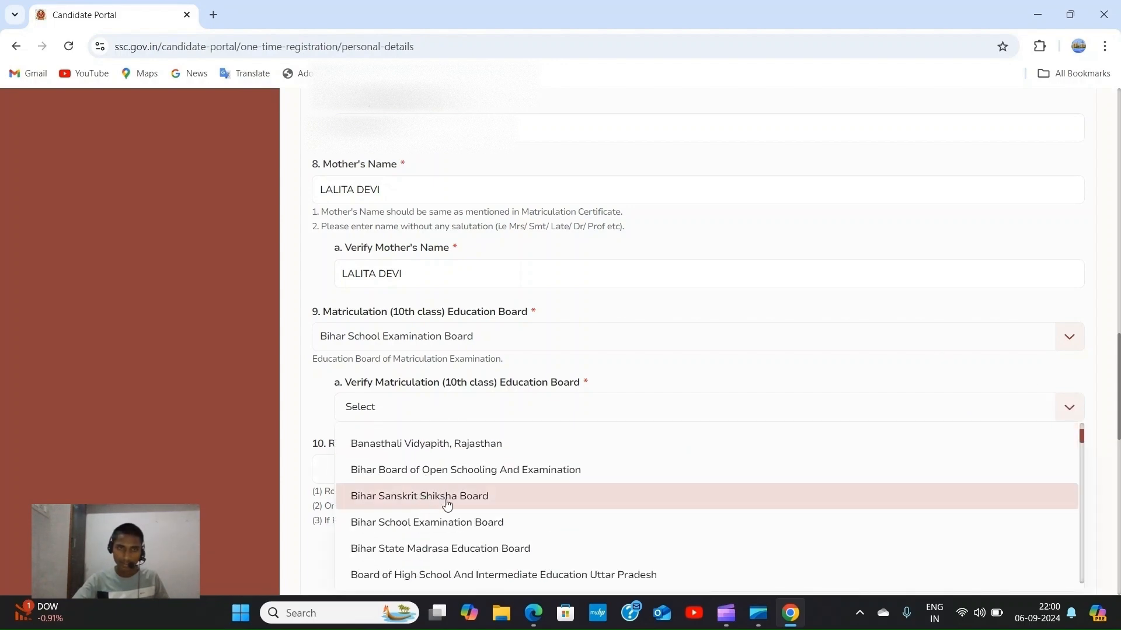
scroll(422, 502, down, 1)
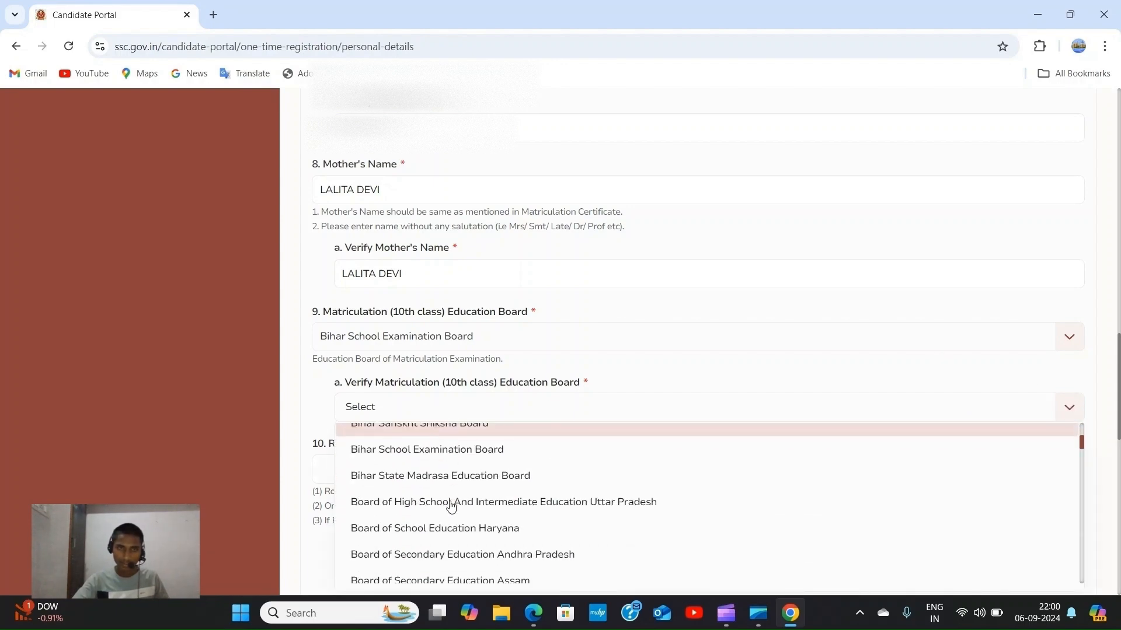
click(424, 450)
scroll(419, 355, down, 1)
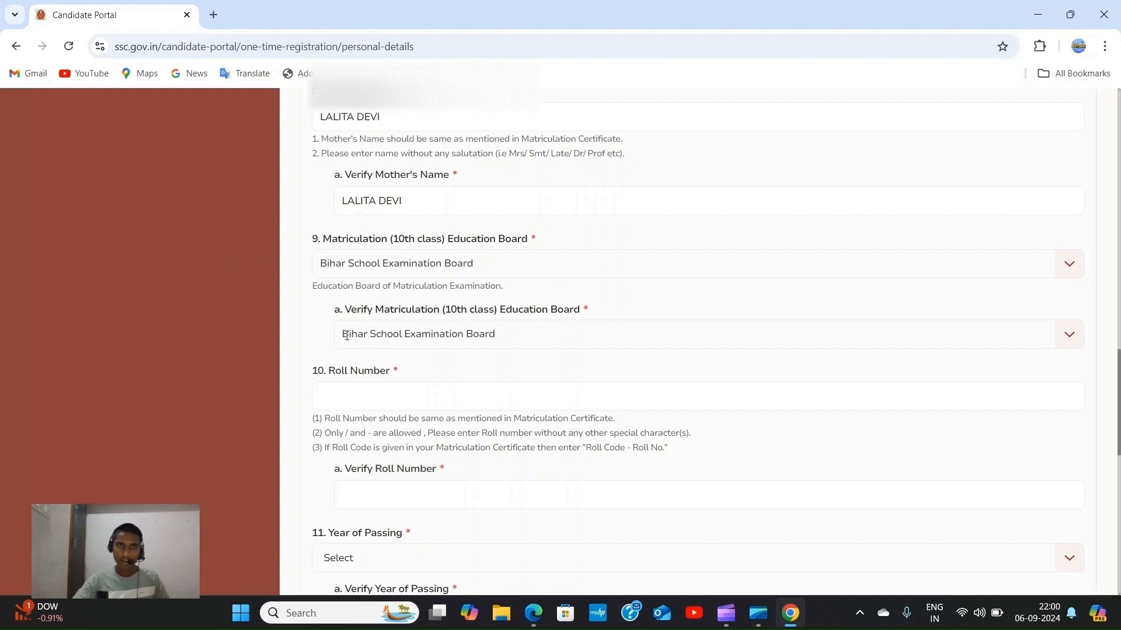
Enter the matriculation roll number in both Roll Number and Verify Roll Number.
scroll(390, 350, down, 1)
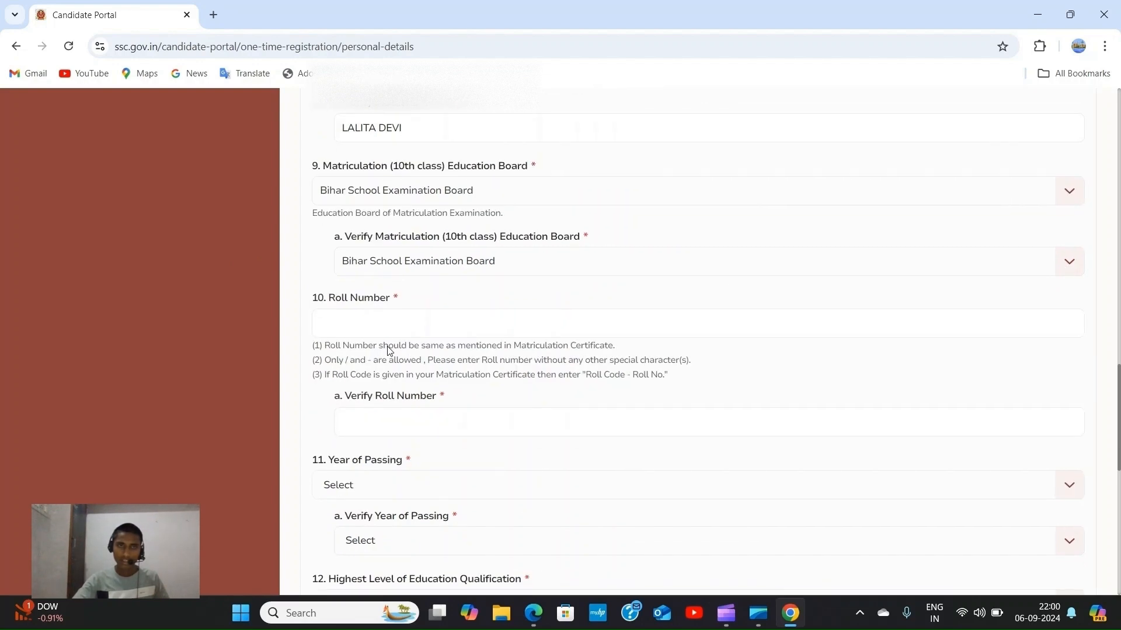
click(340, 328)
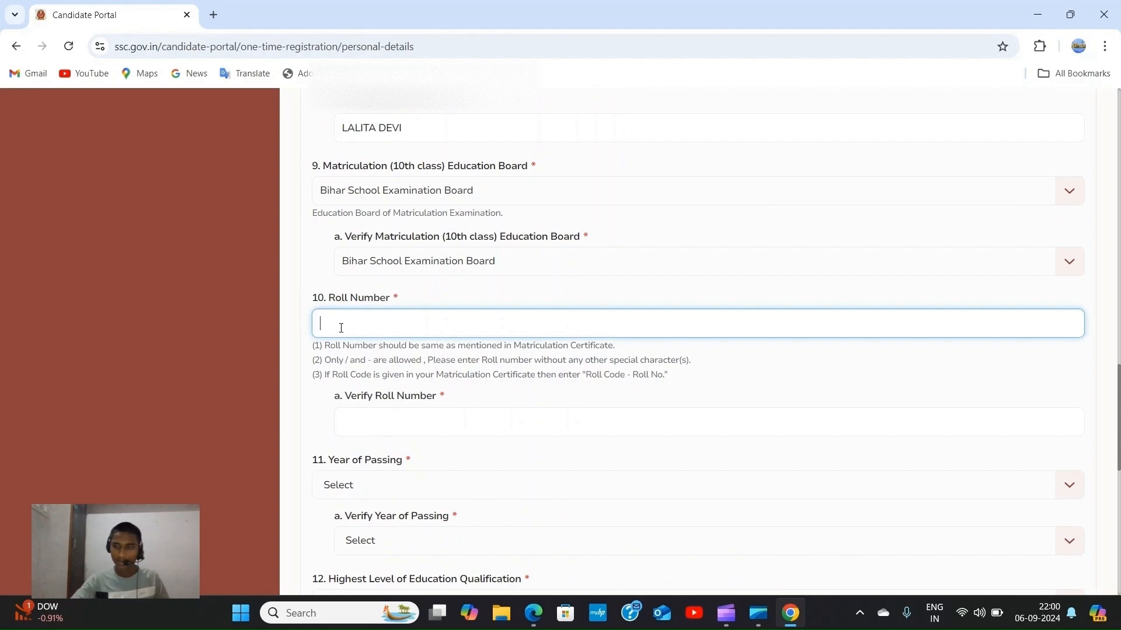
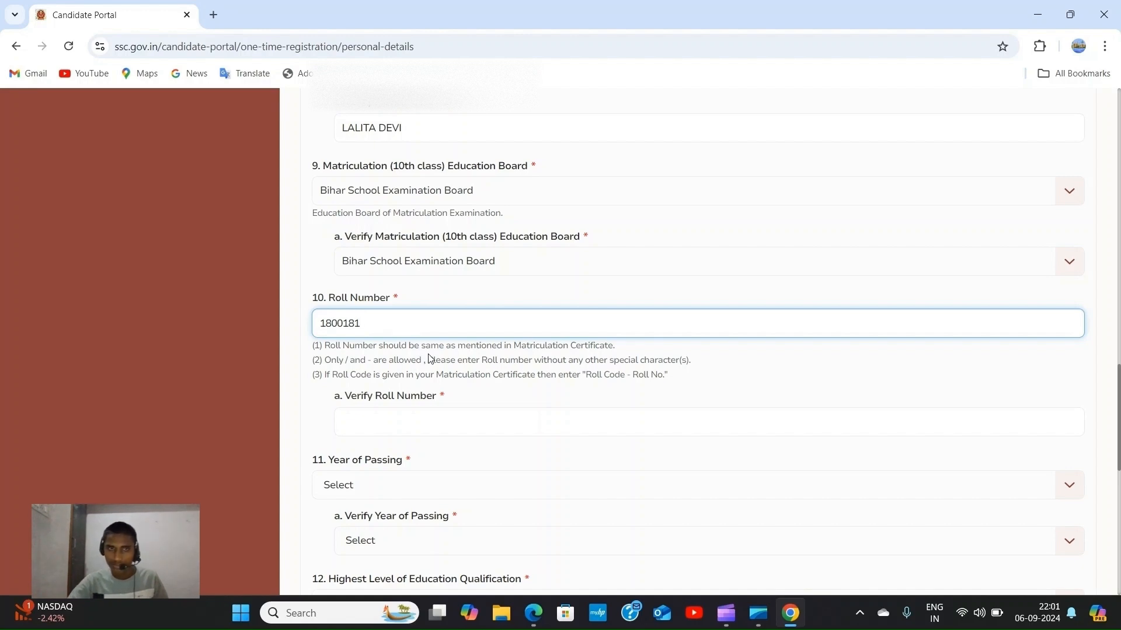
scroll(406, 307, down, 3)
click(384, 280)
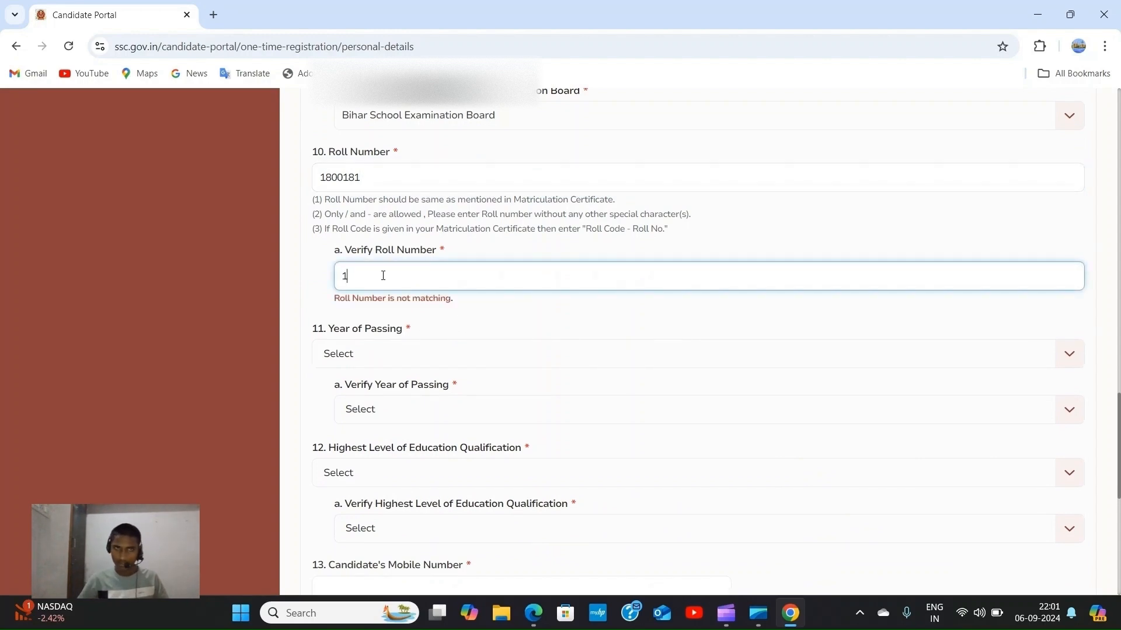
scroll(413, 314, down, 1)
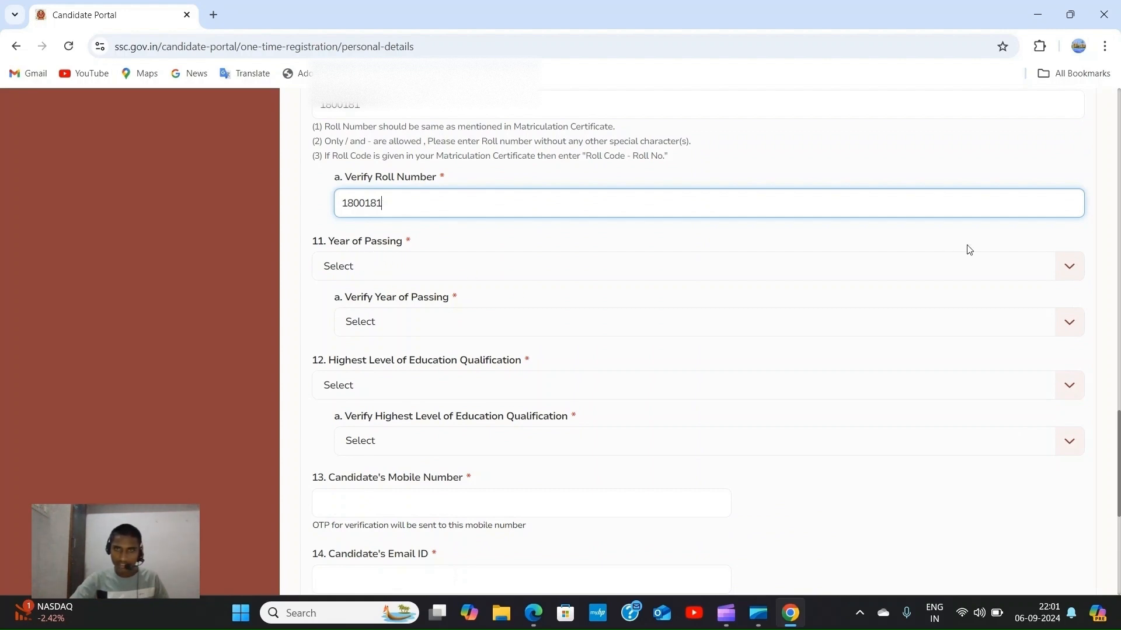
Choose 2018 in both the Year of Passing and Verify Year of Passing dropdowns.
click(1077, 269)
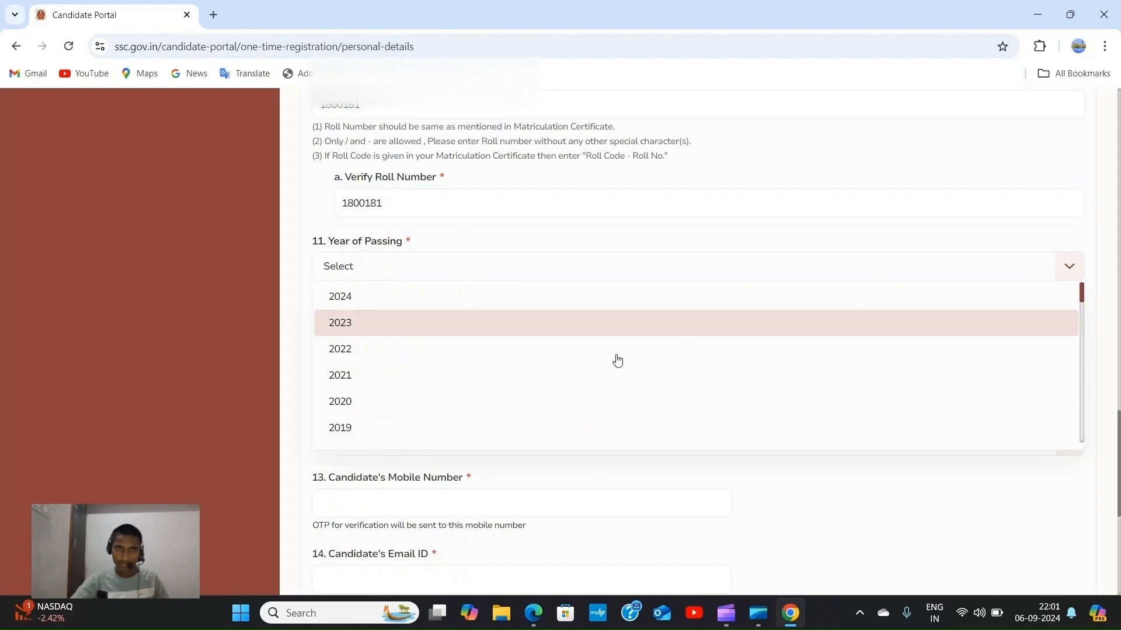
scroll(370, 392, down, 1)
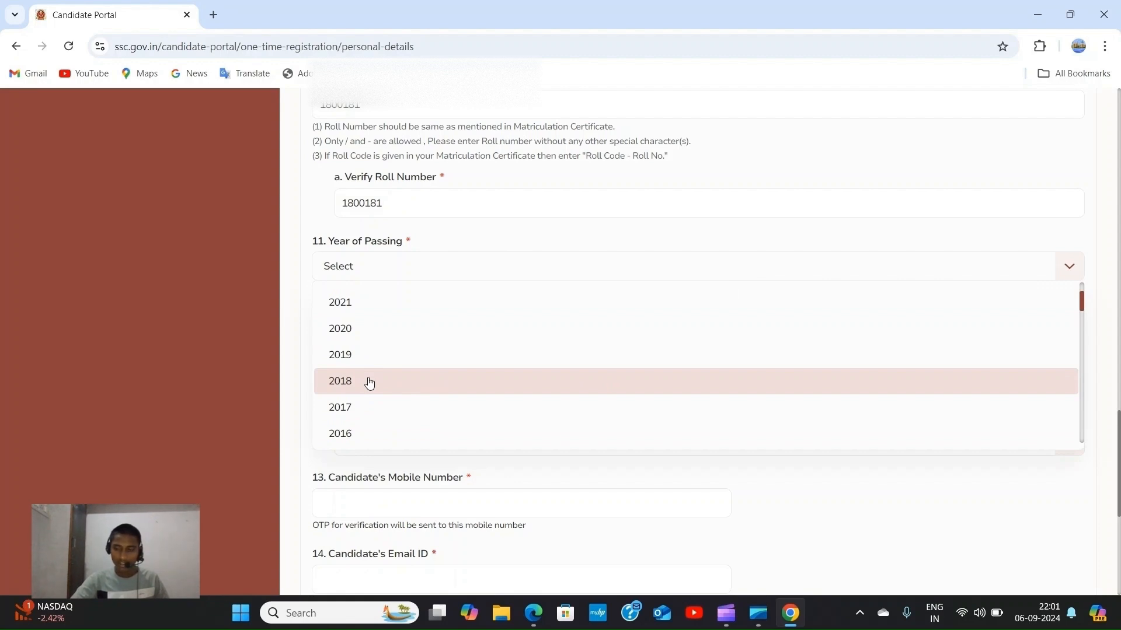
click(369, 383)
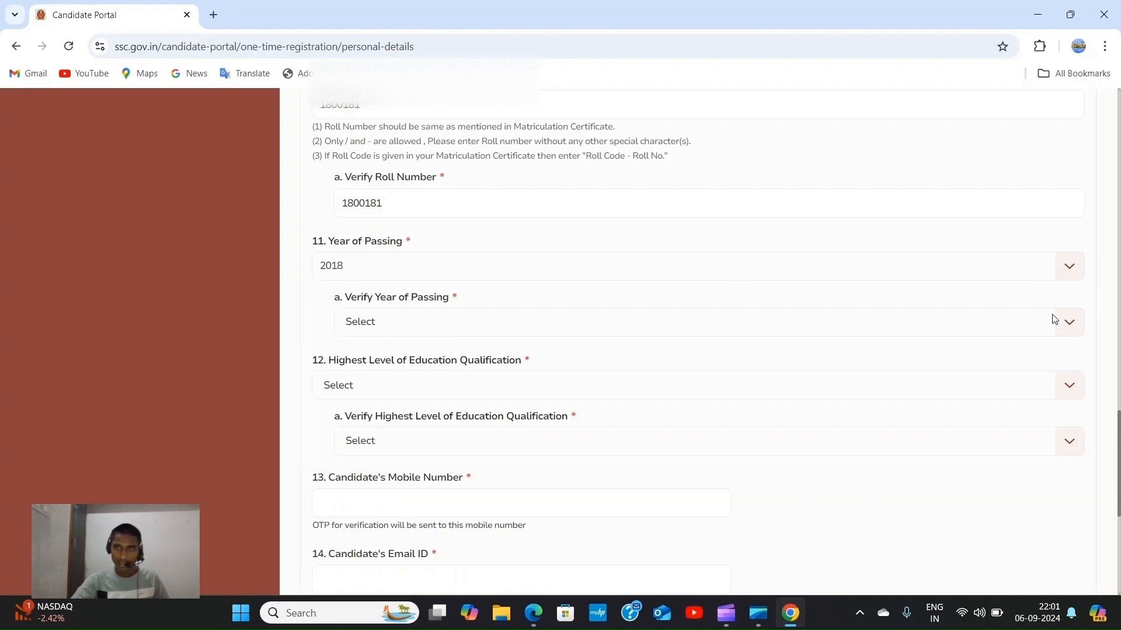
click(1068, 323)
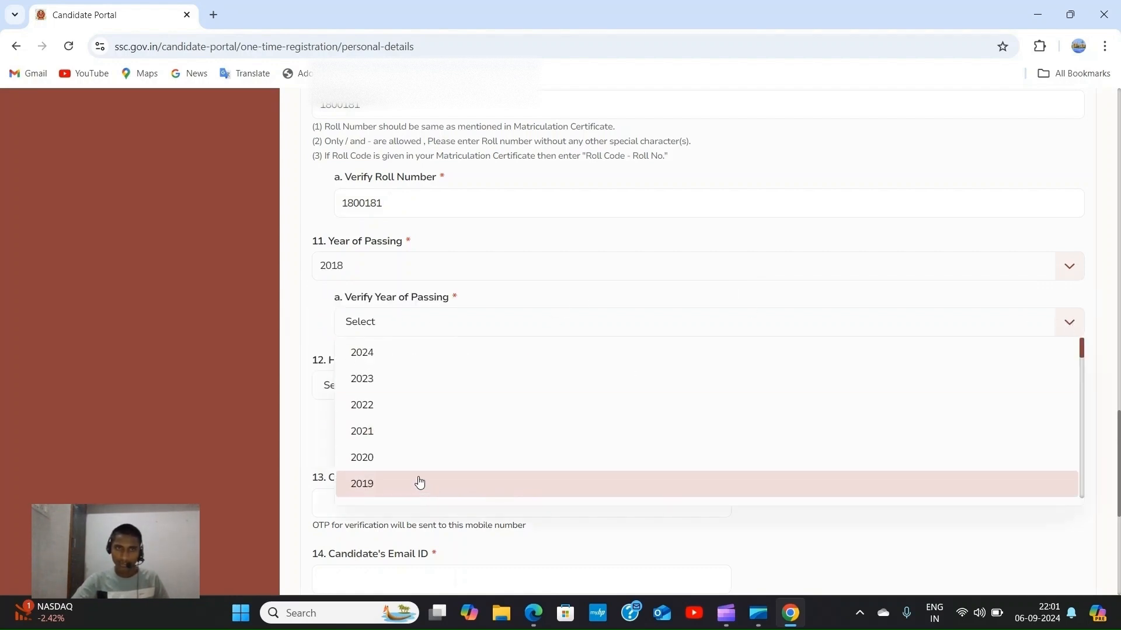
scroll(409, 455, down, 2)
click(394, 441)
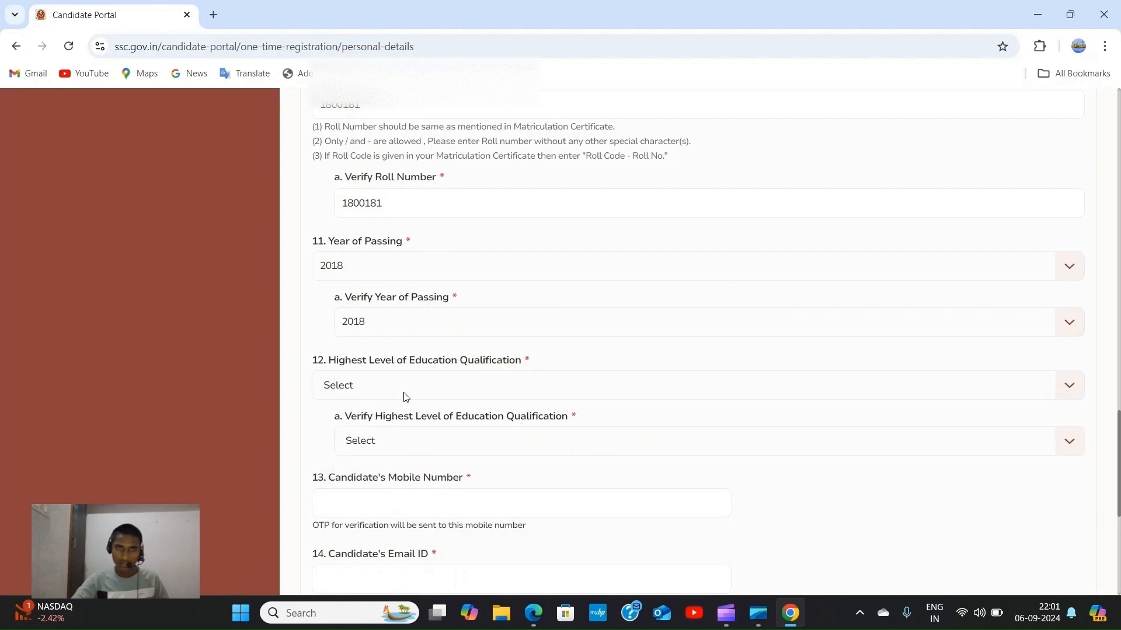
scroll(404, 397, down, 1)
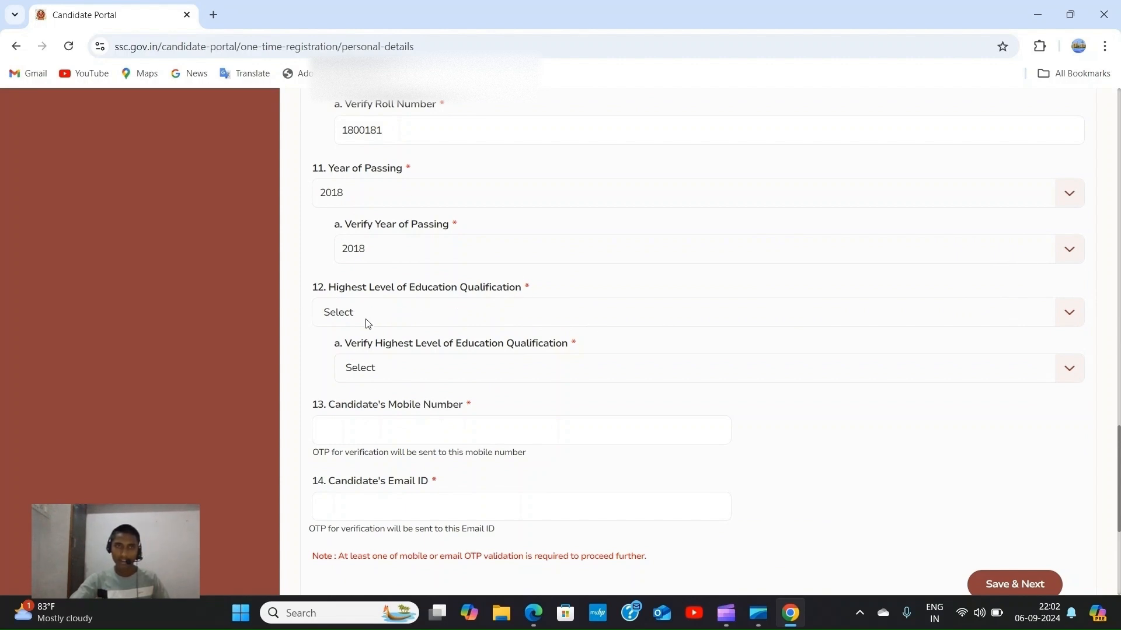
Pick Higher Secondary (10+2) for highest qualification and again in its verify dropdown.
click(1074, 319)
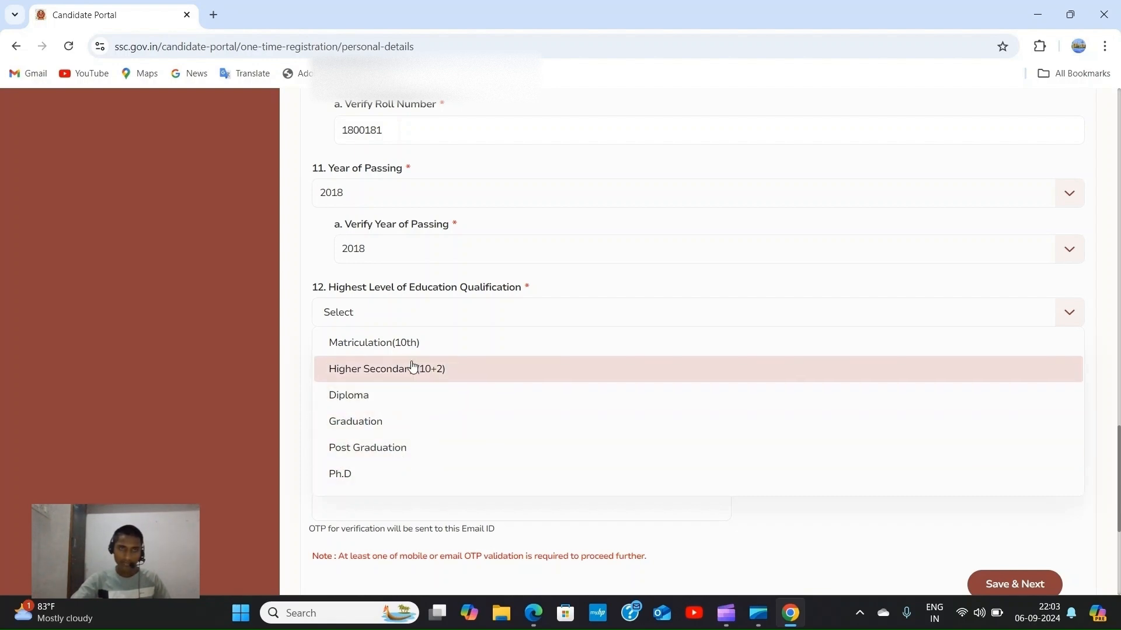
click(474, 374)
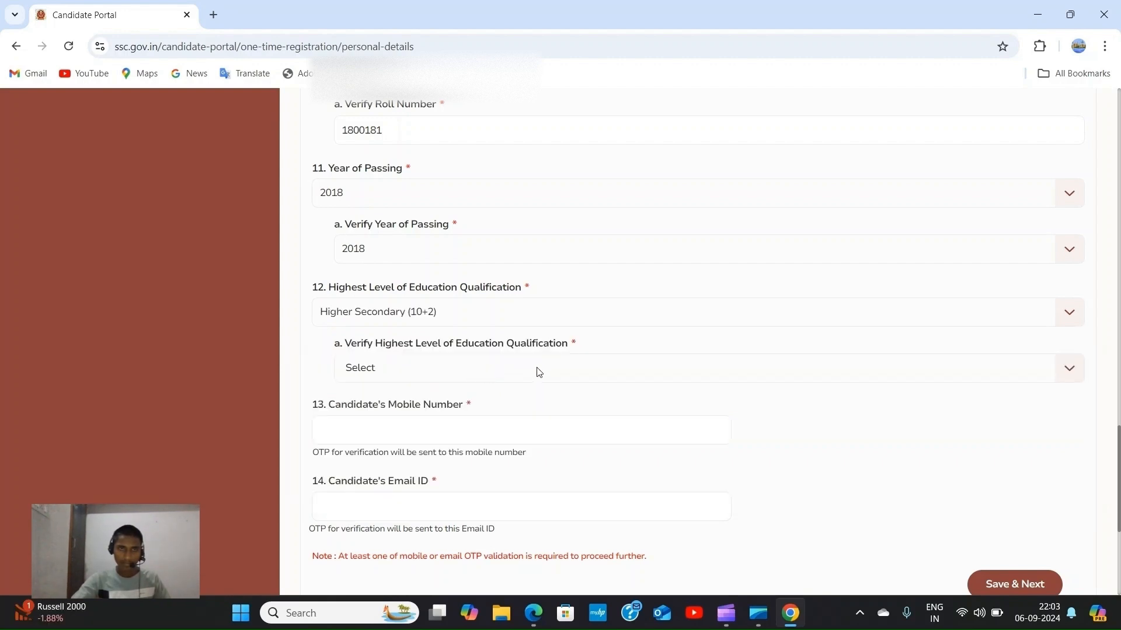
scroll(451, 356, down, 1)
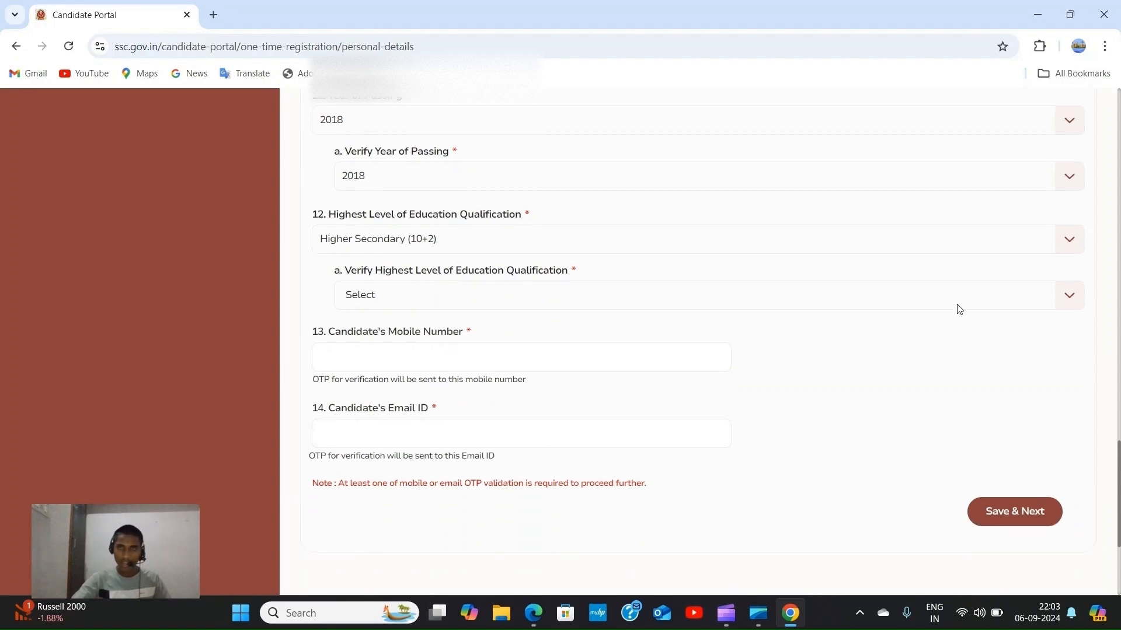
click(1064, 298)
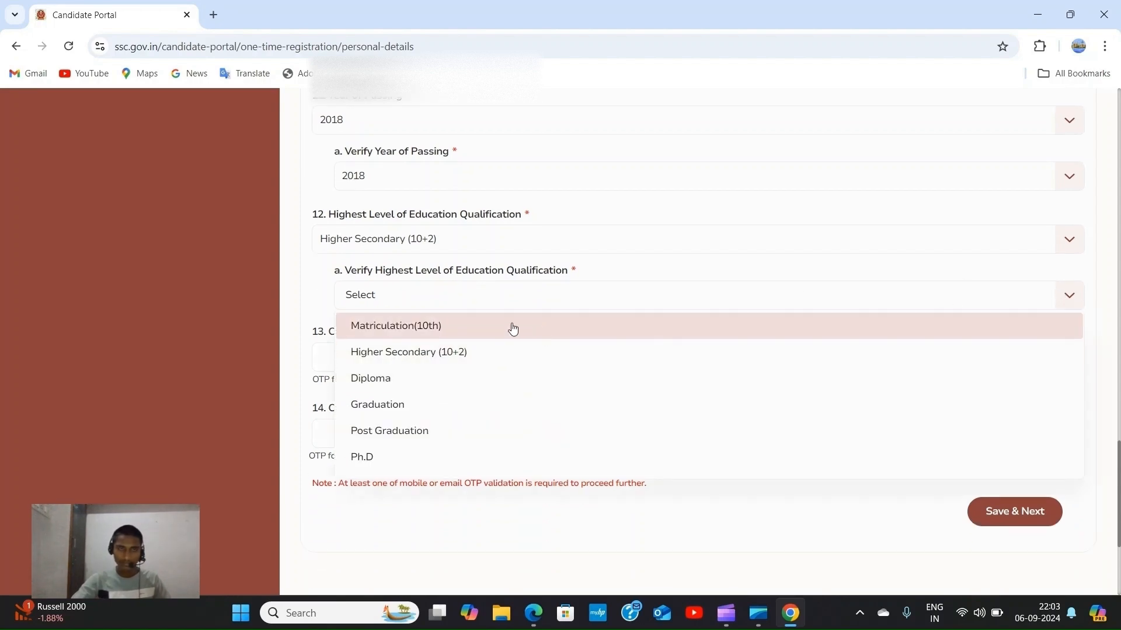
click(502, 353)
scroll(506, 309, down, 1)
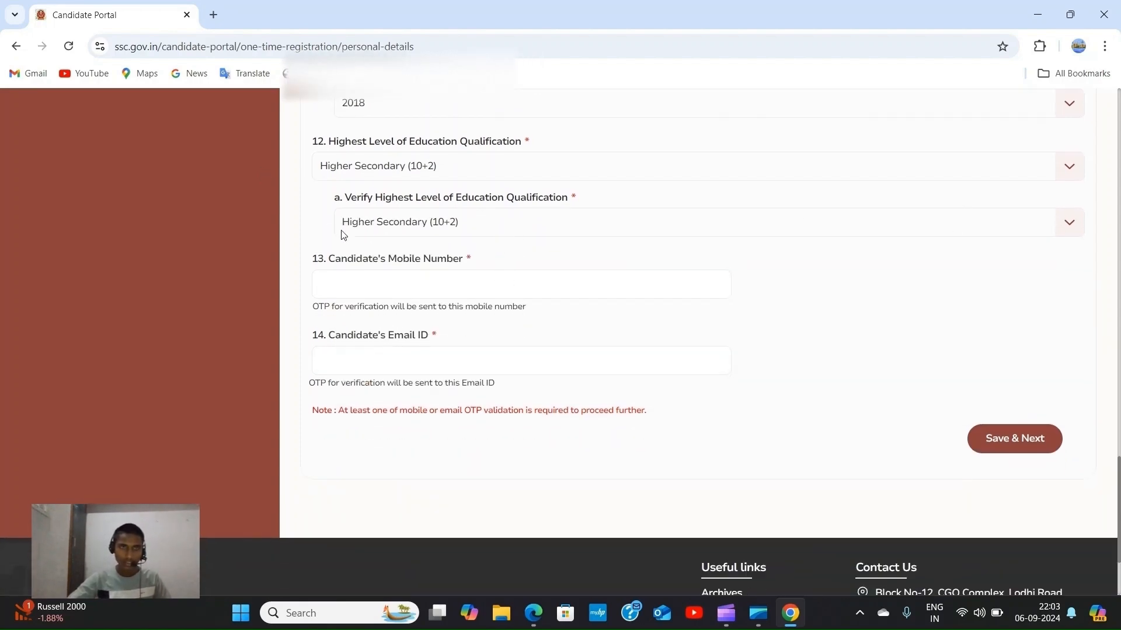
Enter the candidate's mobile number, request an OTP, and validate the received code.
click(341, 289)
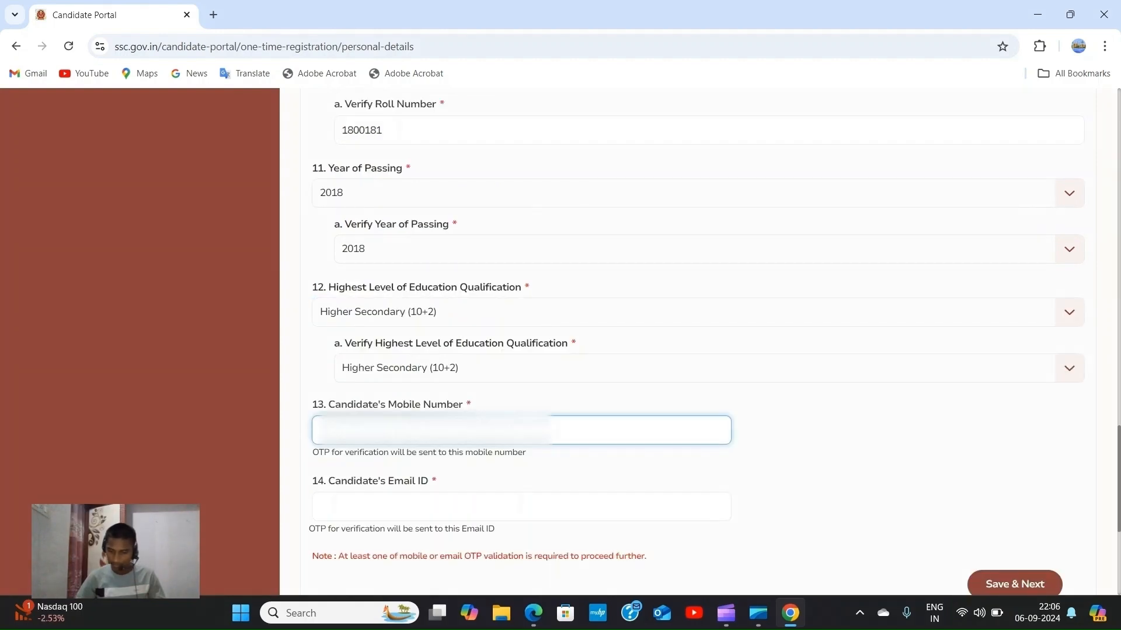
text(9)
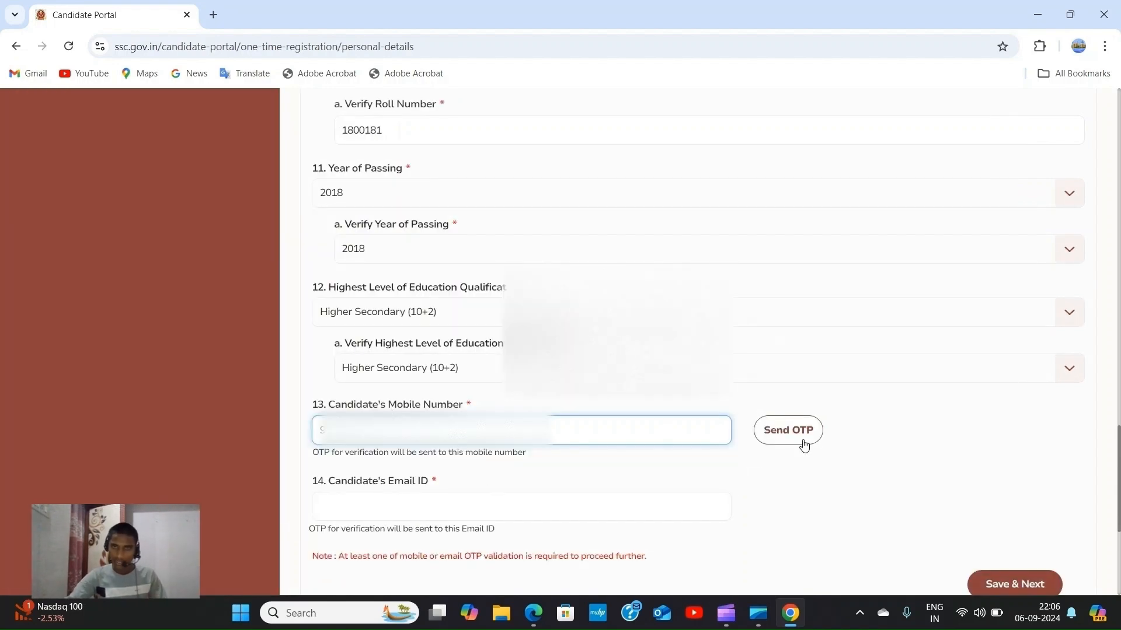
click(805, 437)
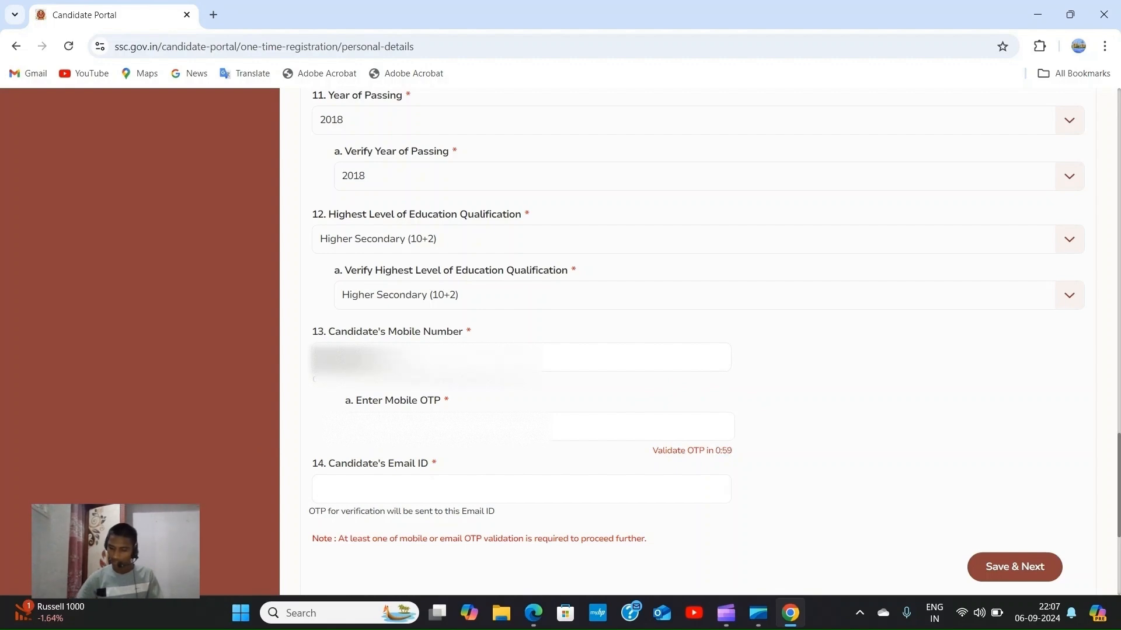
click(448, 427)
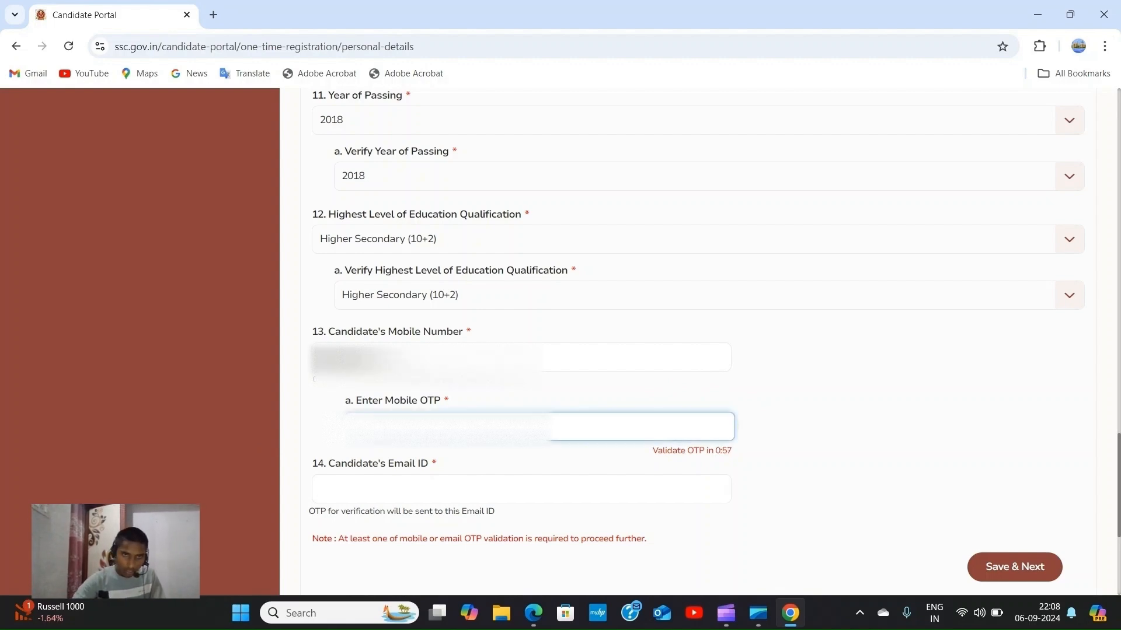
text(******)
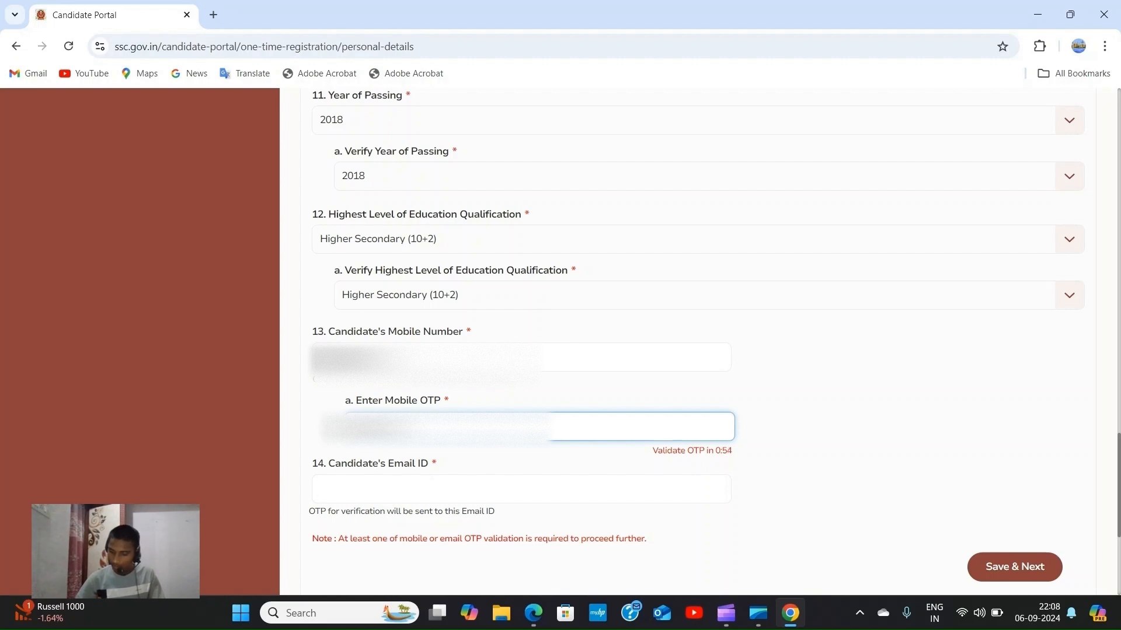
text(*)
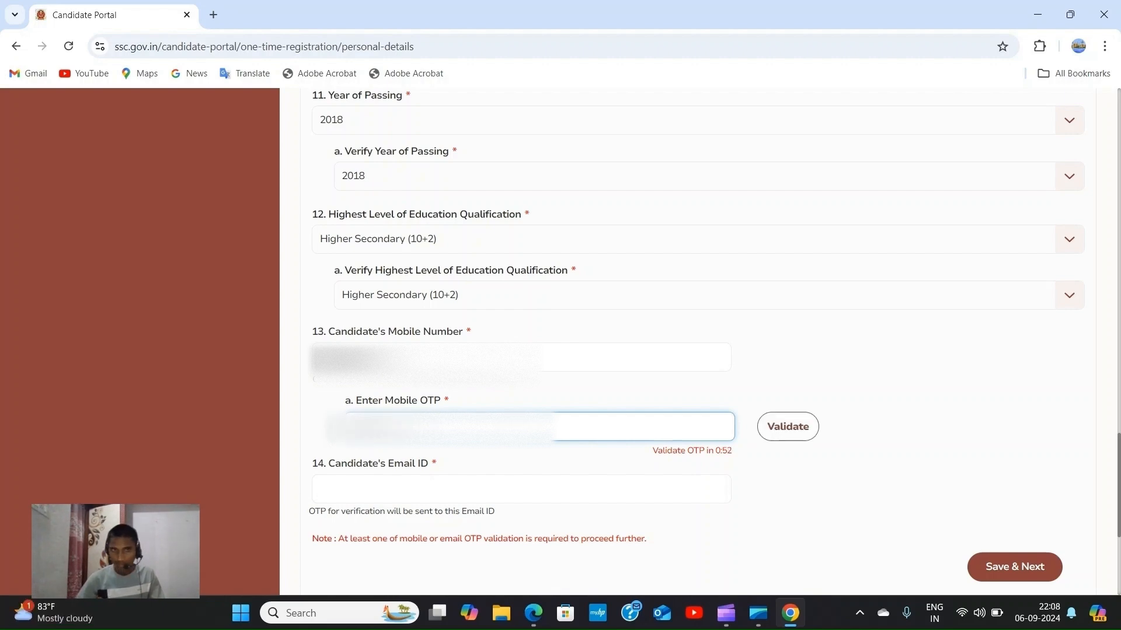
click(794, 428)
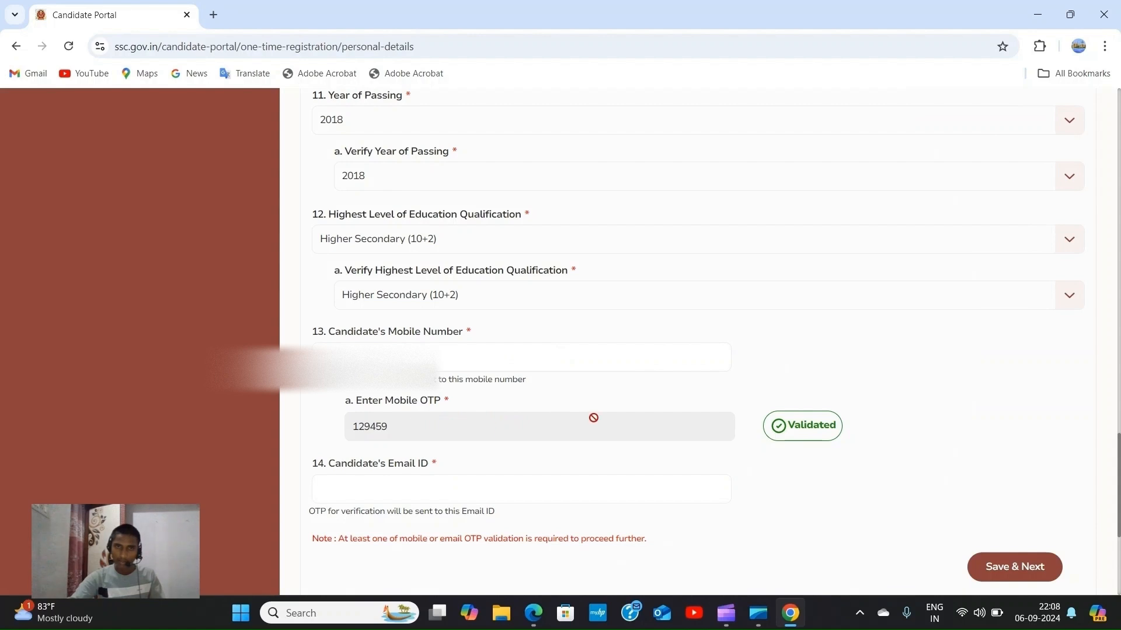
scroll(694, 403, down, 1)
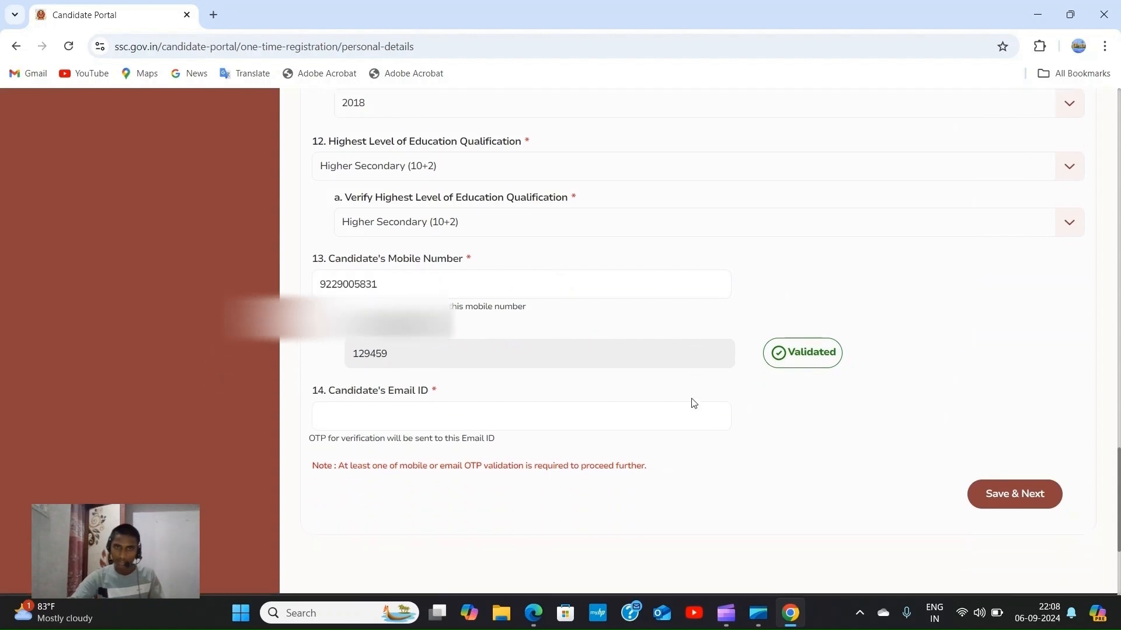
Enter the candidate's e-mail address and request an e-mail OTP.
click(355, 417)
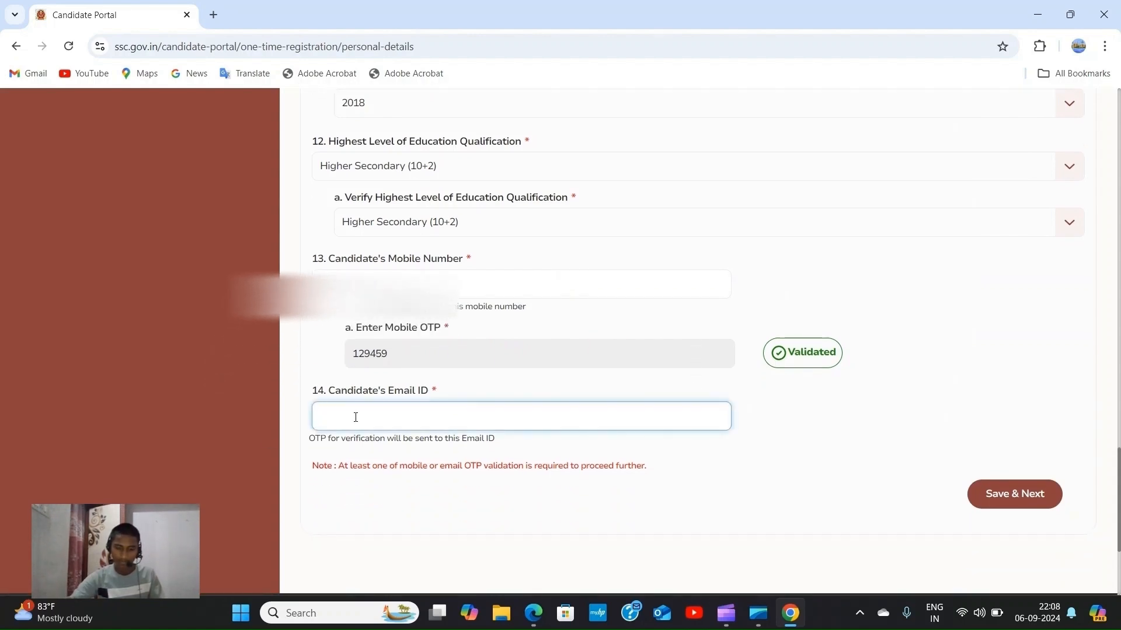
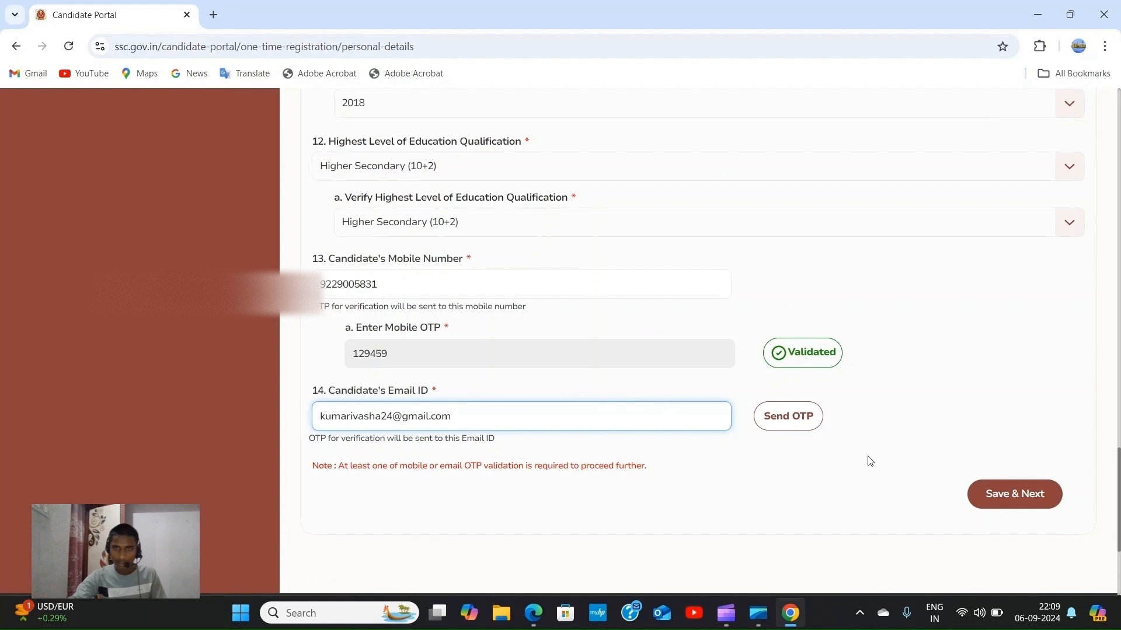
click(795, 420)
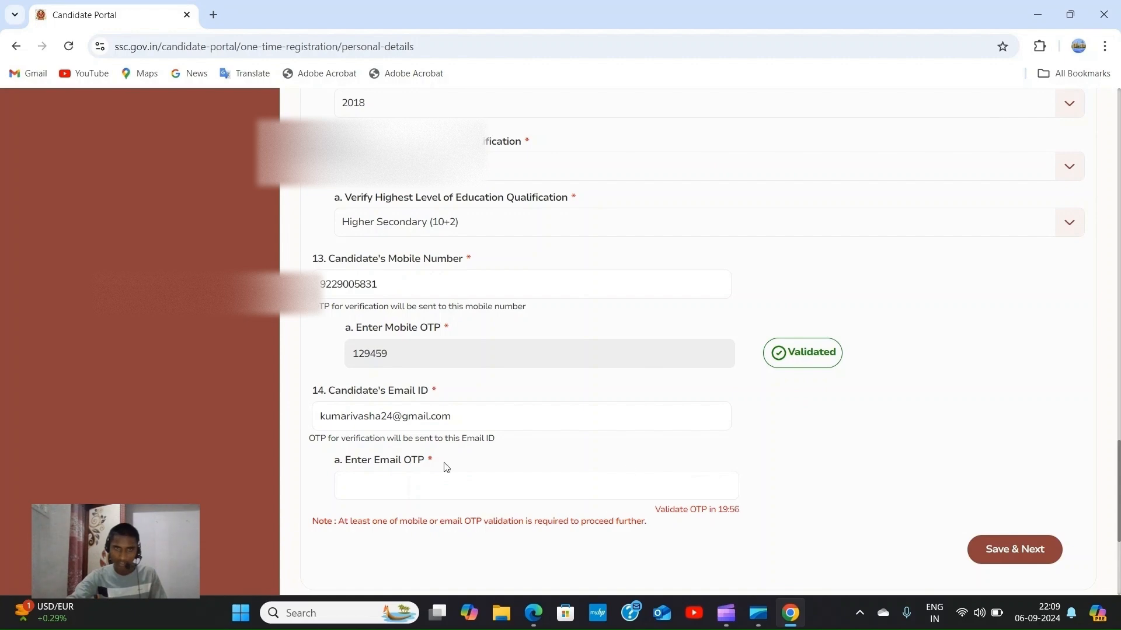
scroll(446, 468, down, 2)
Enter the e-mail OTP, correcting a mistyped digit, validate it, and review the contact fields.
click(406, 342)
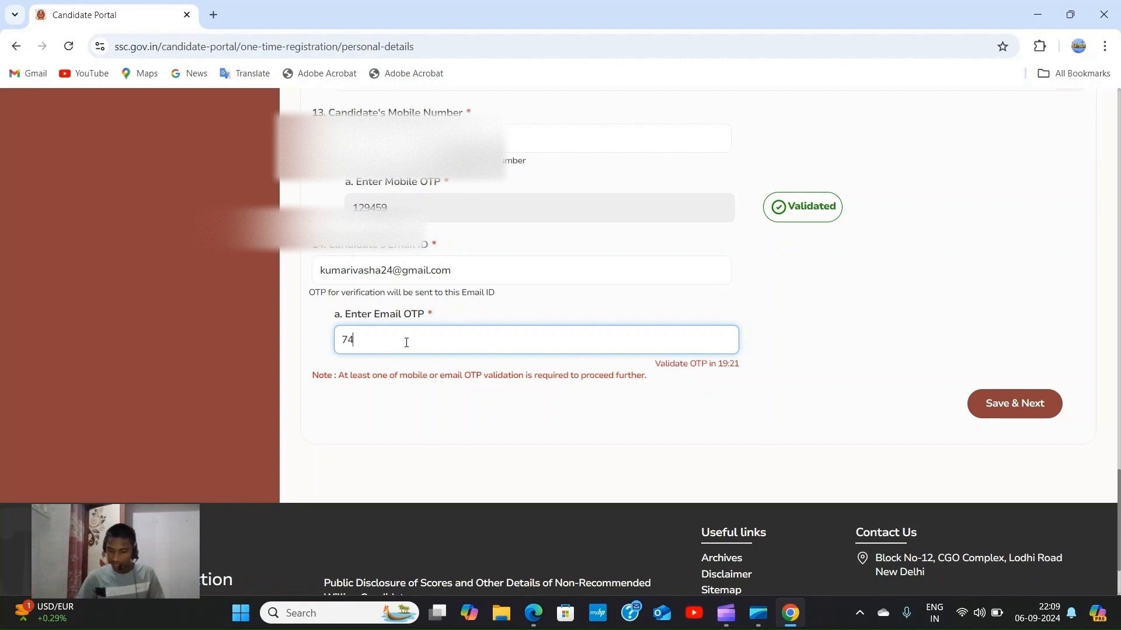
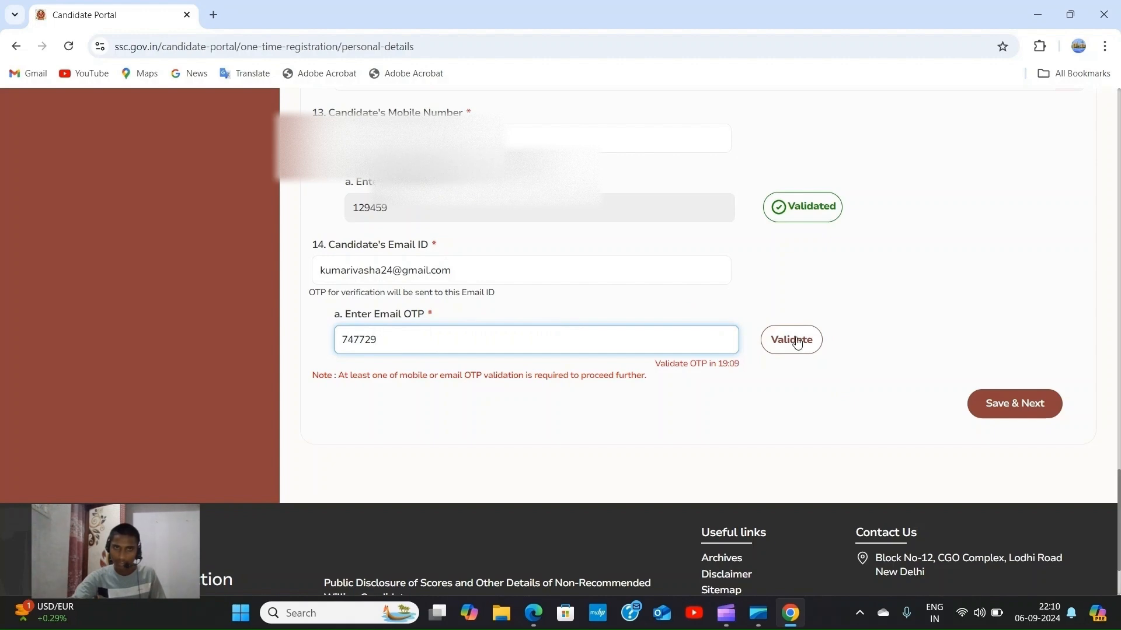
click(797, 343)
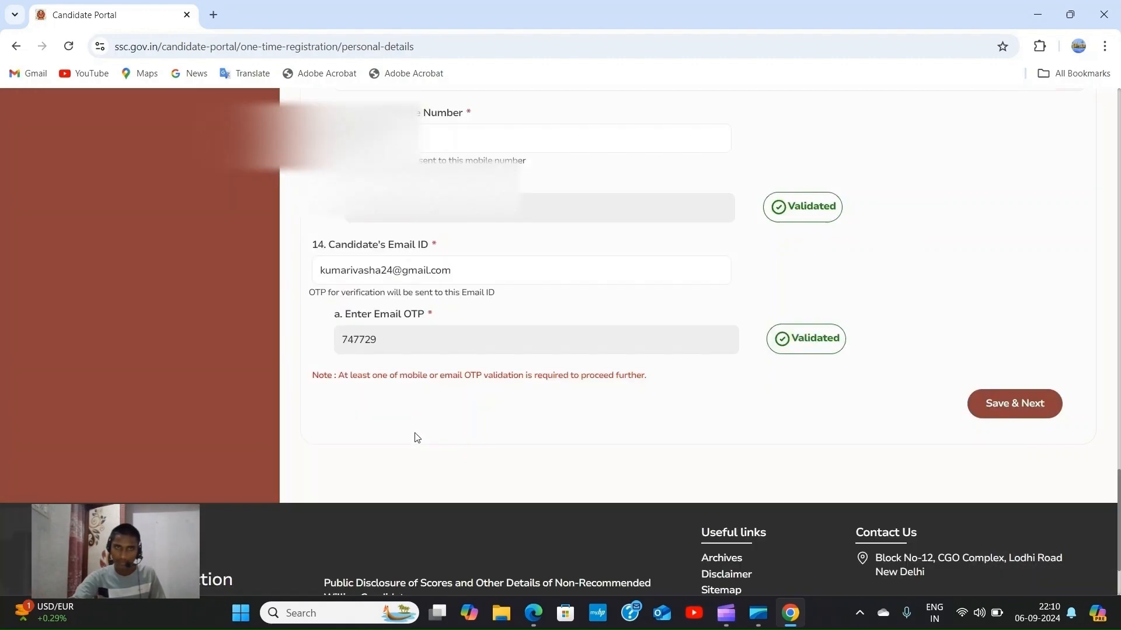
scroll(526, 362, up, 2)
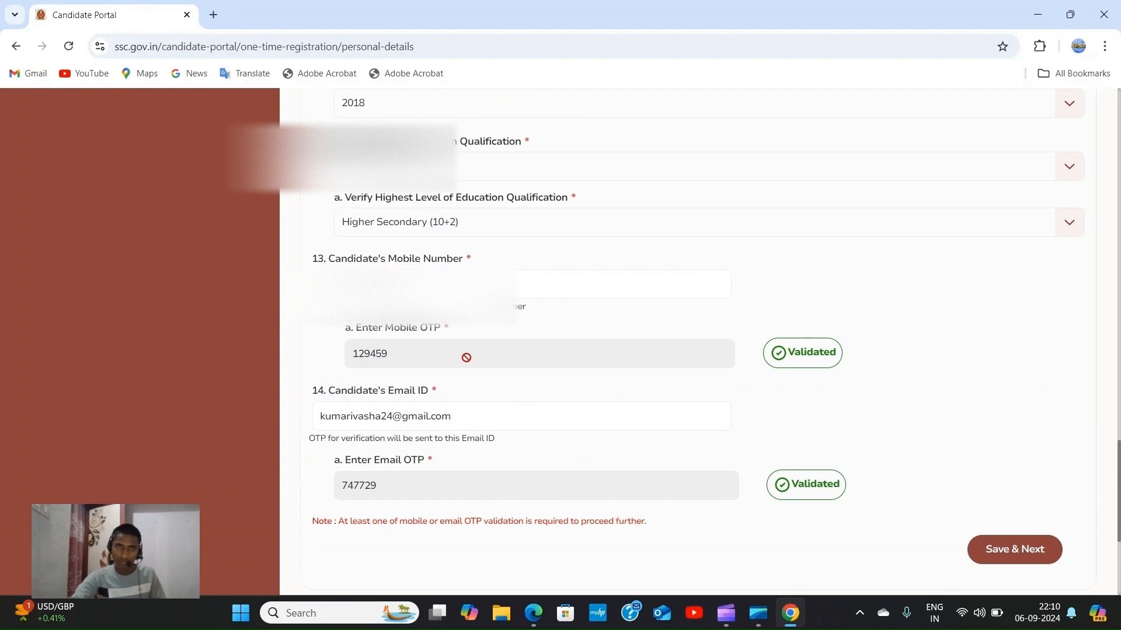
scroll(811, 373, down, 1)
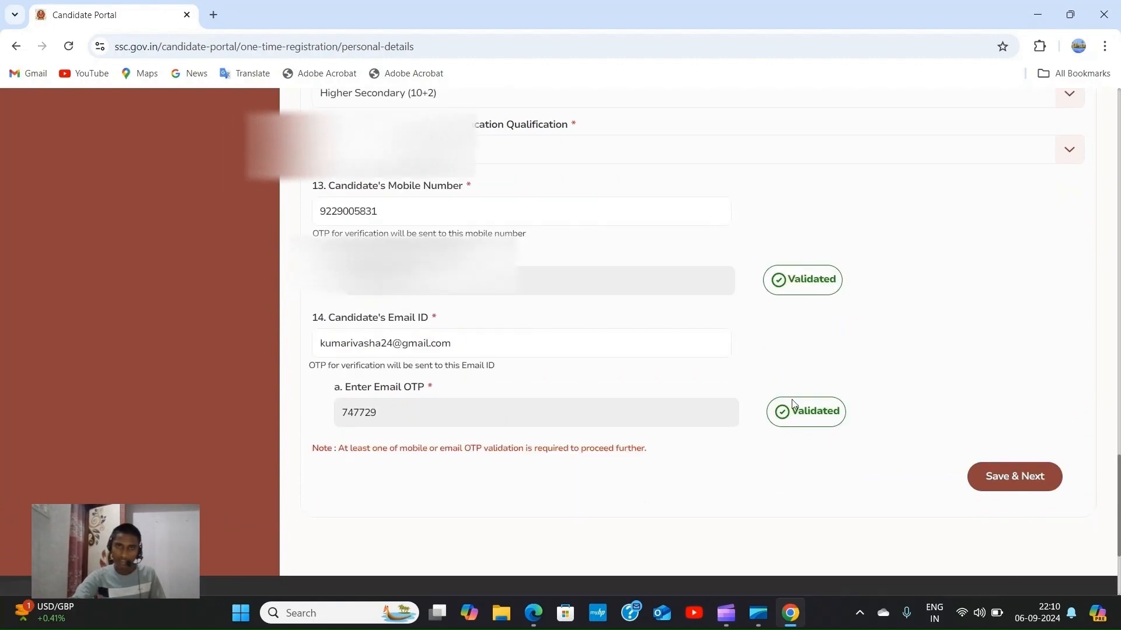
scroll(558, 385, up, 3)
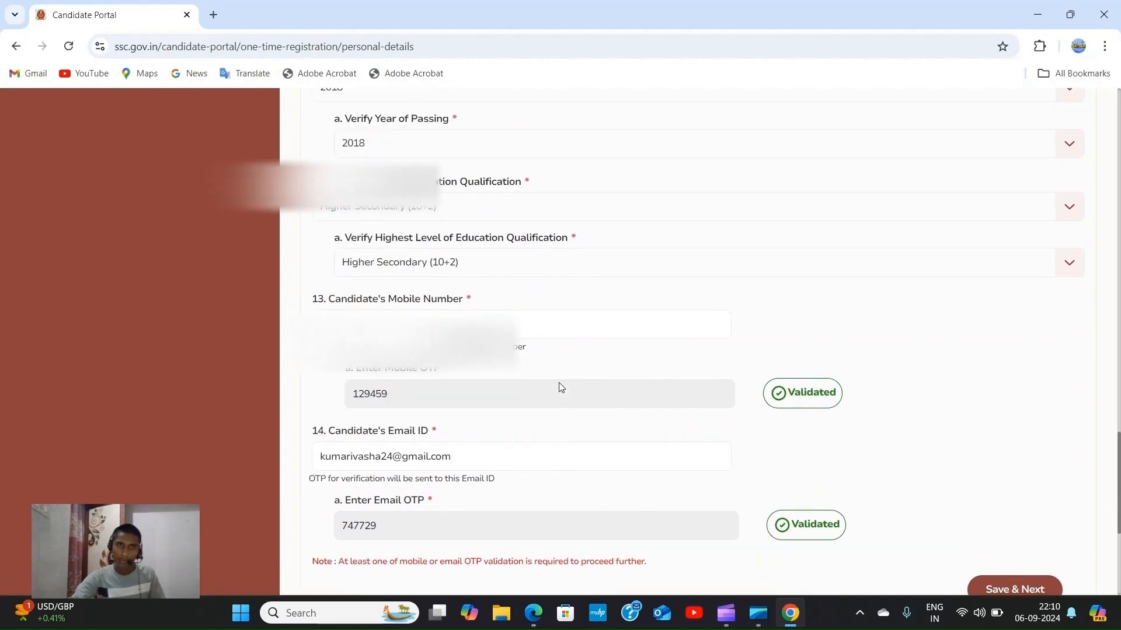
scroll(558, 386, down, 3)
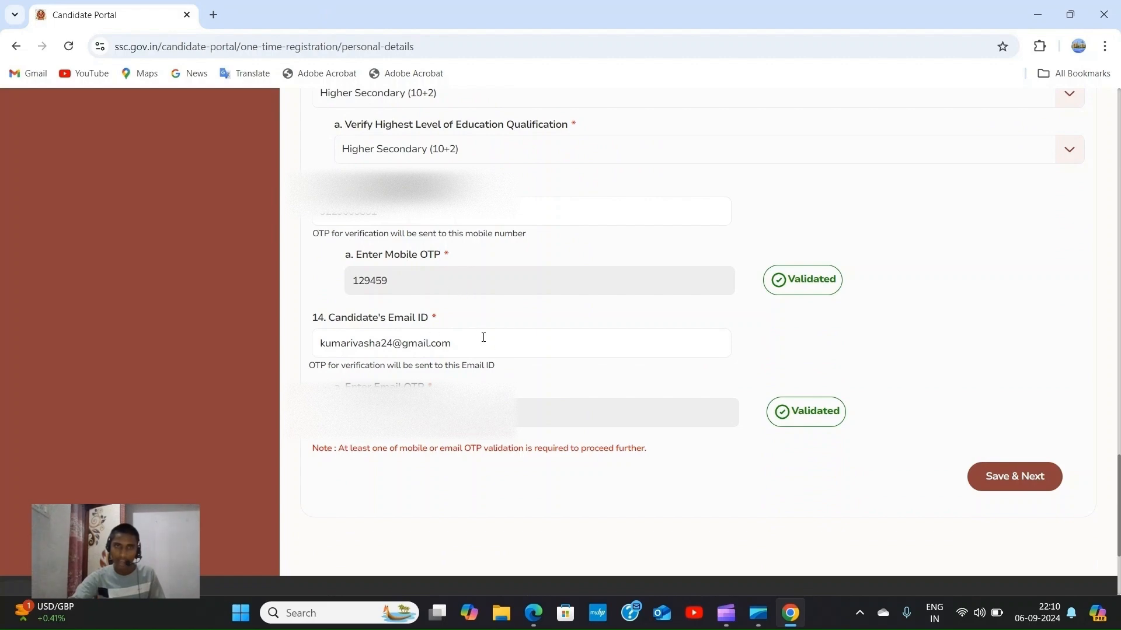
scroll(484, 336, up, 1)
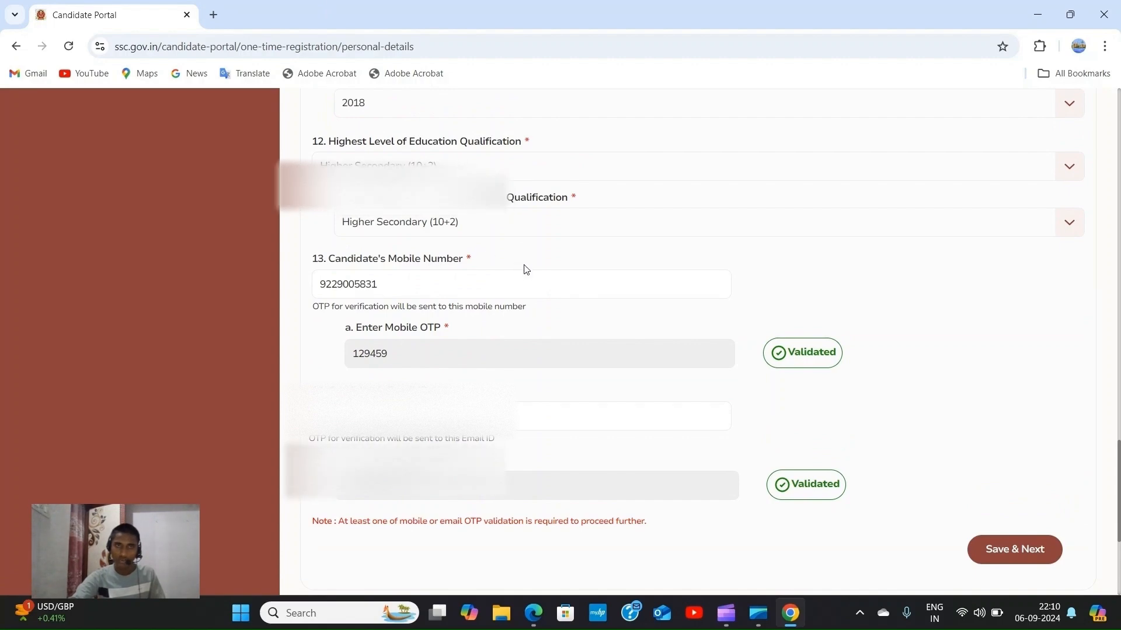
scroll(526, 269, up, 1)
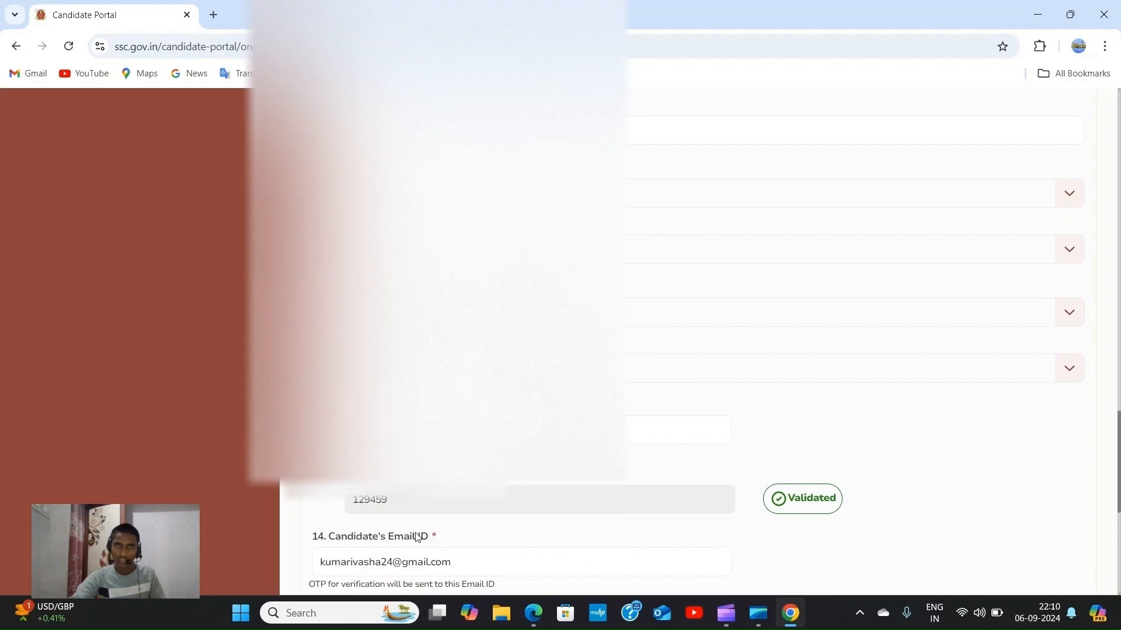
scroll(677, 341, down, 1)
scroll(677, 341, up, 8)
scroll(677, 341, up, 10)
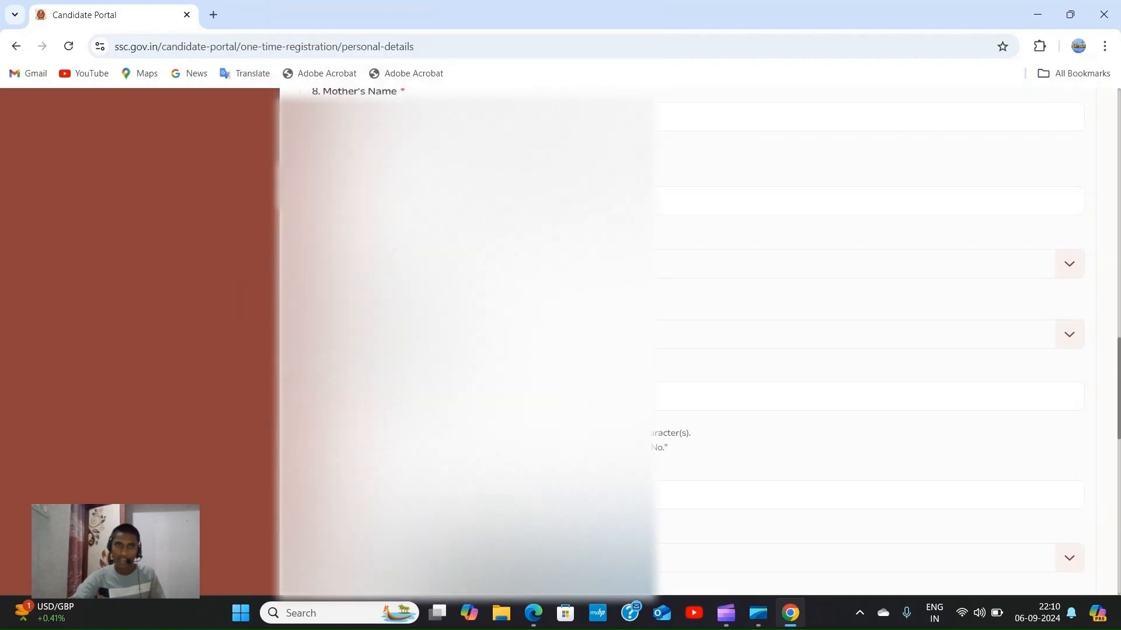
scroll(677, 342, up, 6)
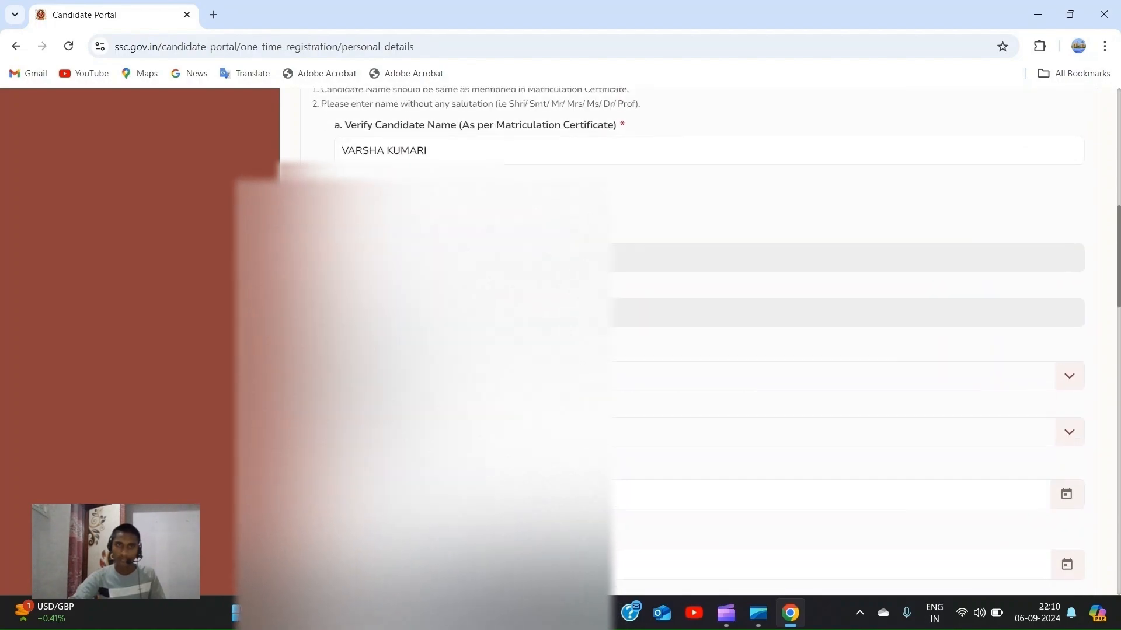
scroll(677, 342, down, 1)
scroll(677, 341, up, 10)
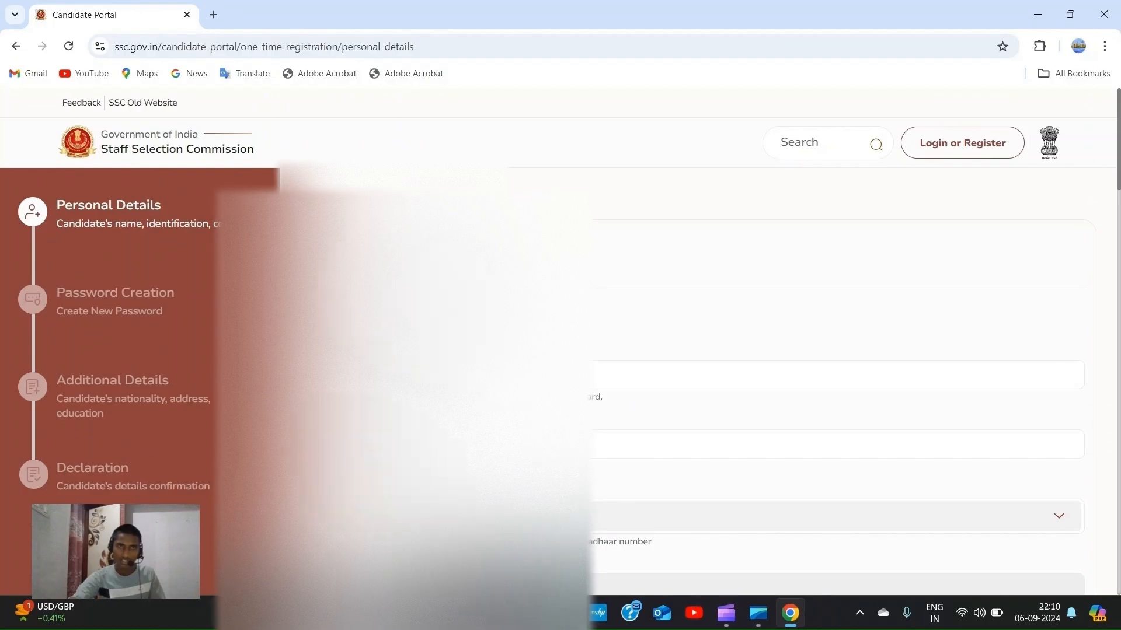
scroll(677, 342, down, 8)
scroll(677, 341, down, 10)
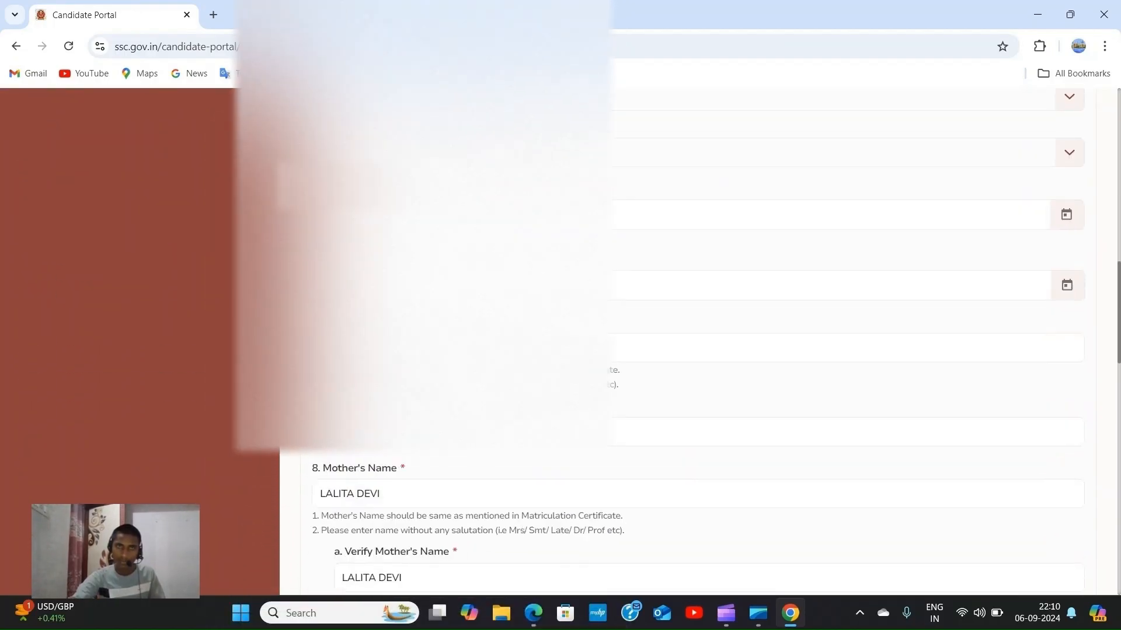
scroll(677, 341, up, 10)
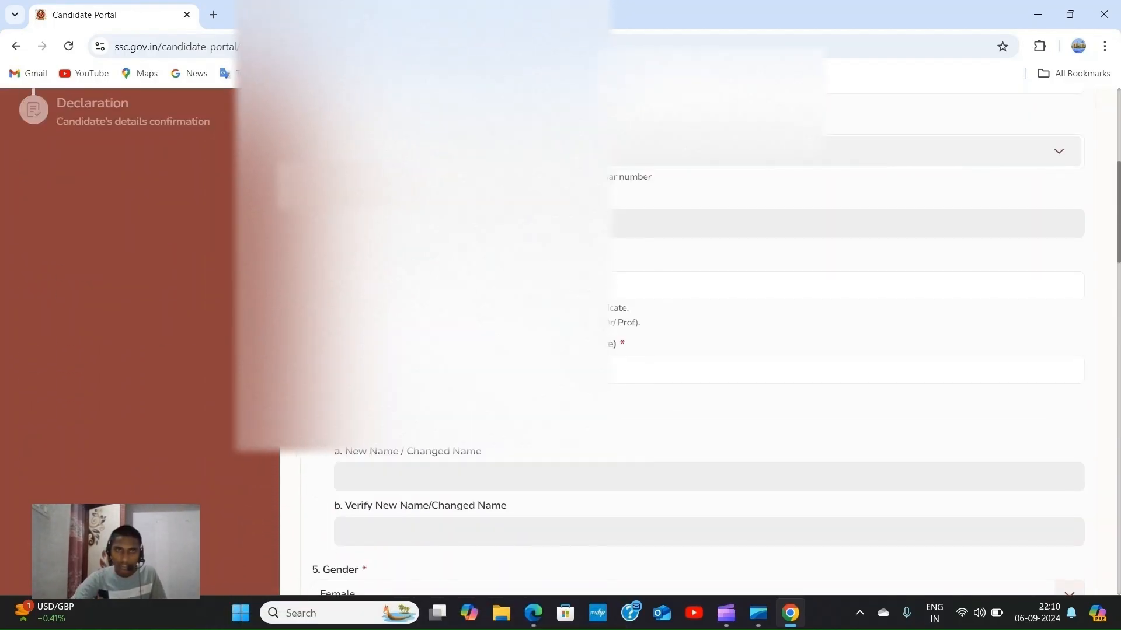
scroll(677, 341, up, 4)
scroll(677, 342, down, 12)
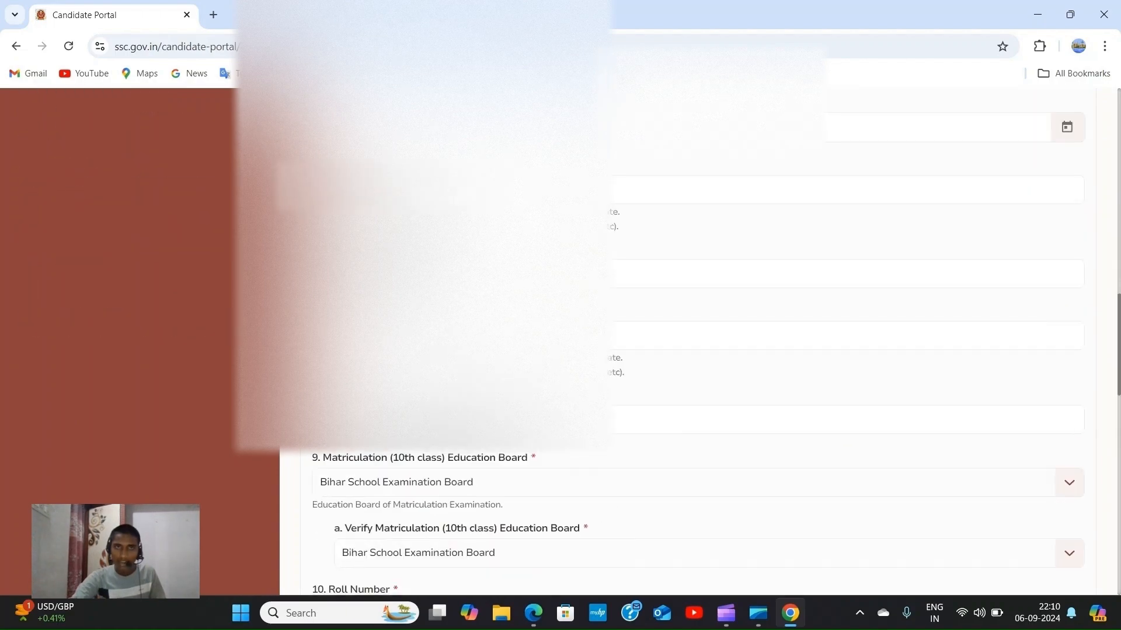
scroll(647, 389, down, 6)
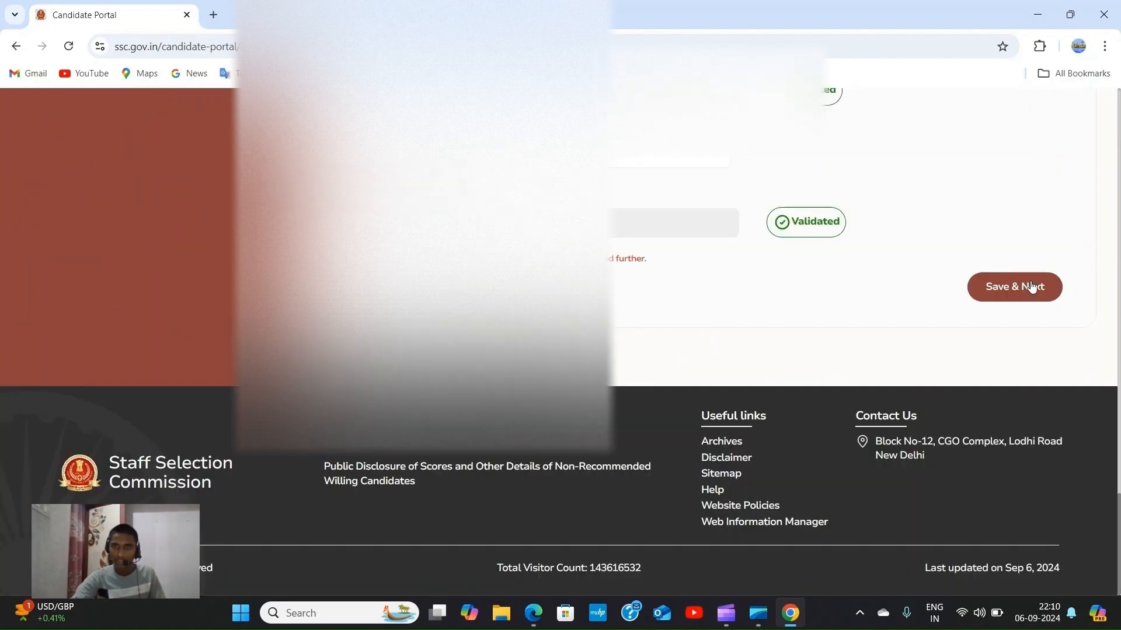
Save the basic details, acknowledge the success message, and continue to candidate sign-in.
click(1031, 286)
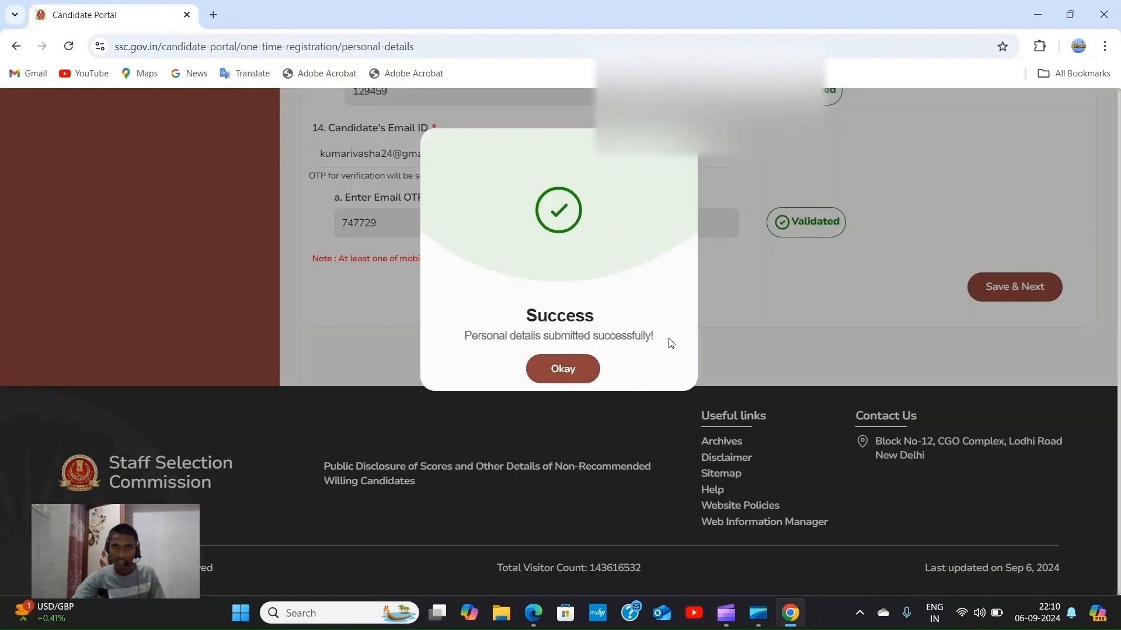
click(572, 375)
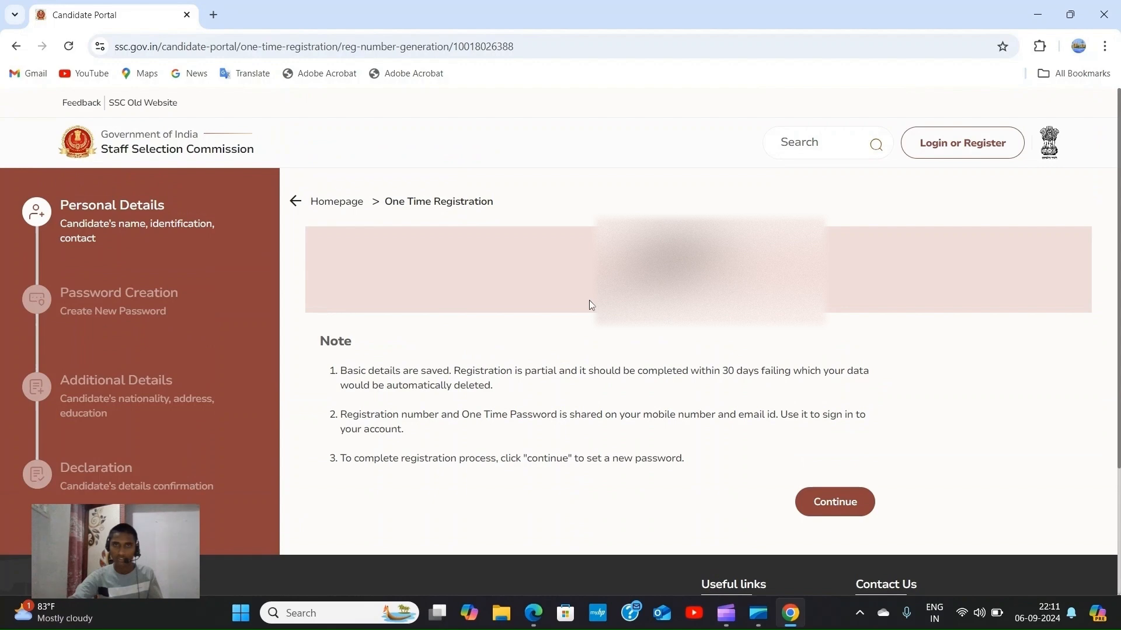
click(412, 309)
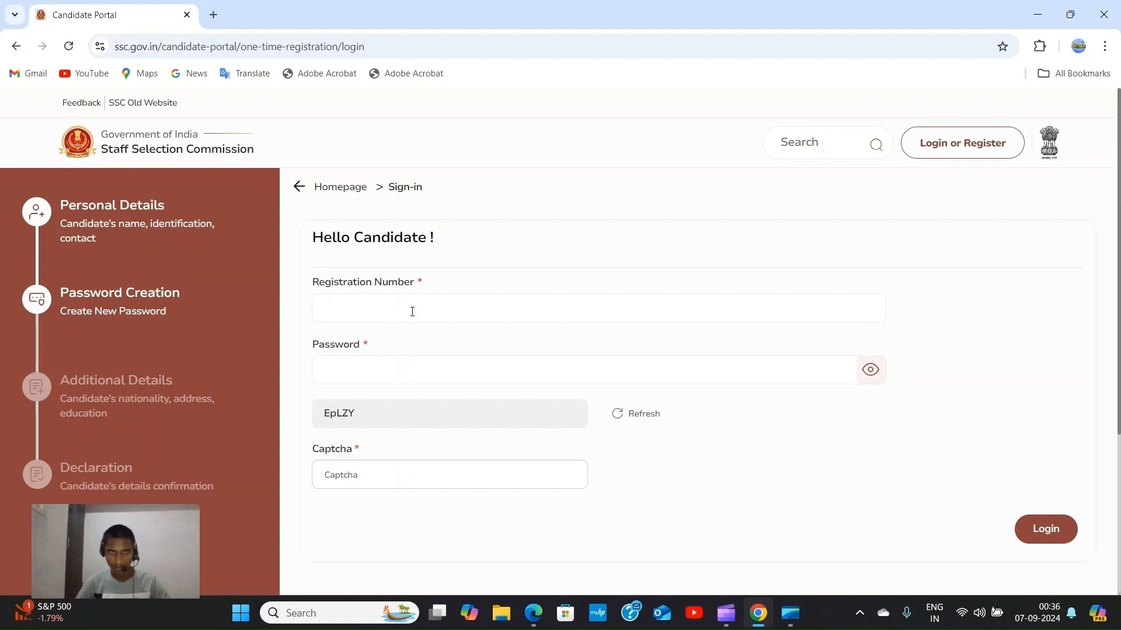
Log in with the registration number, temporary password and captcha.
click(412, 312)
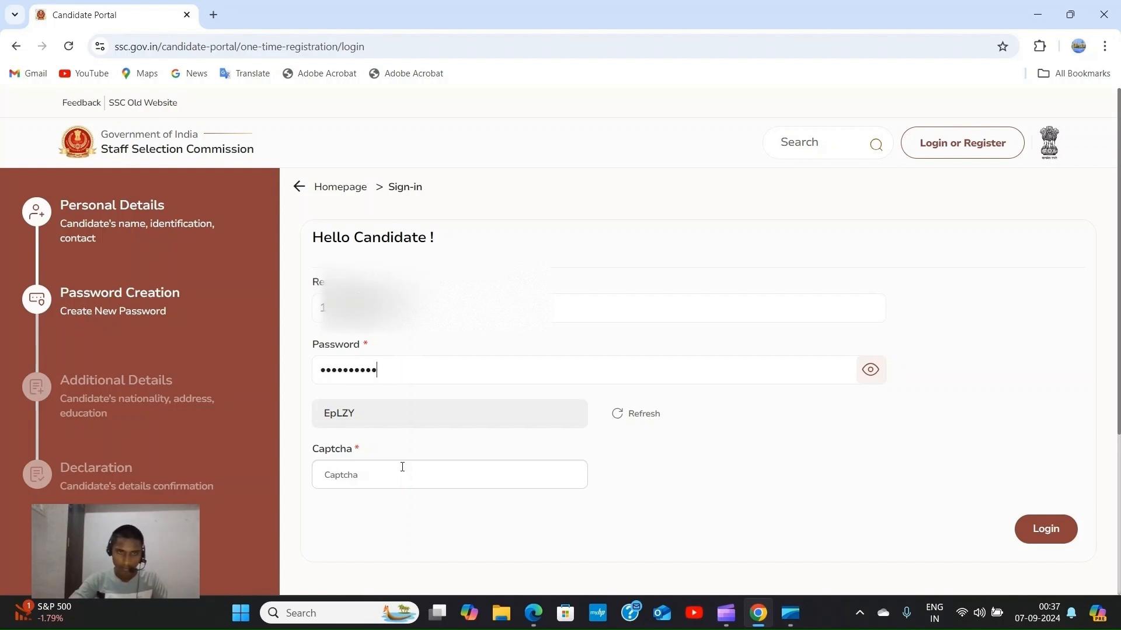
click(403, 471)
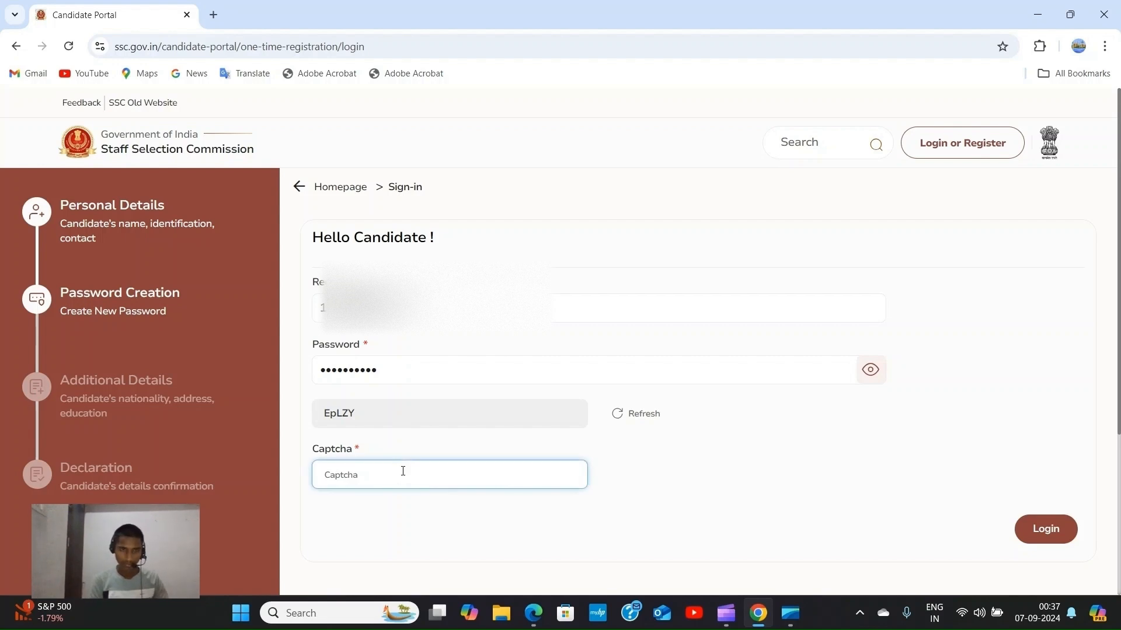
text(EpL)
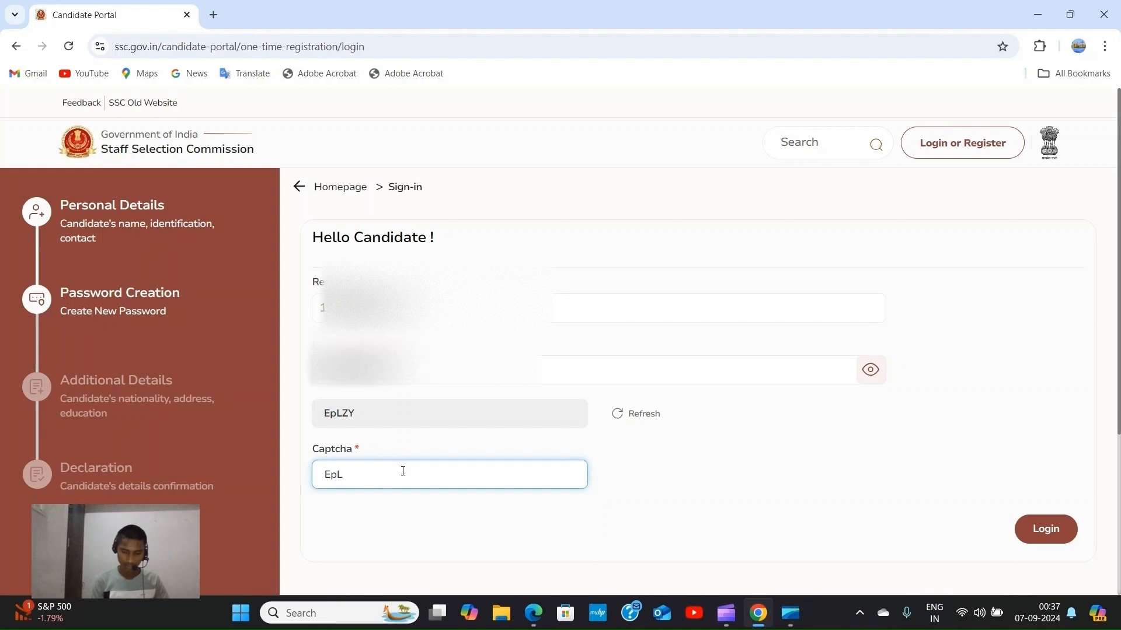
text(ZY)
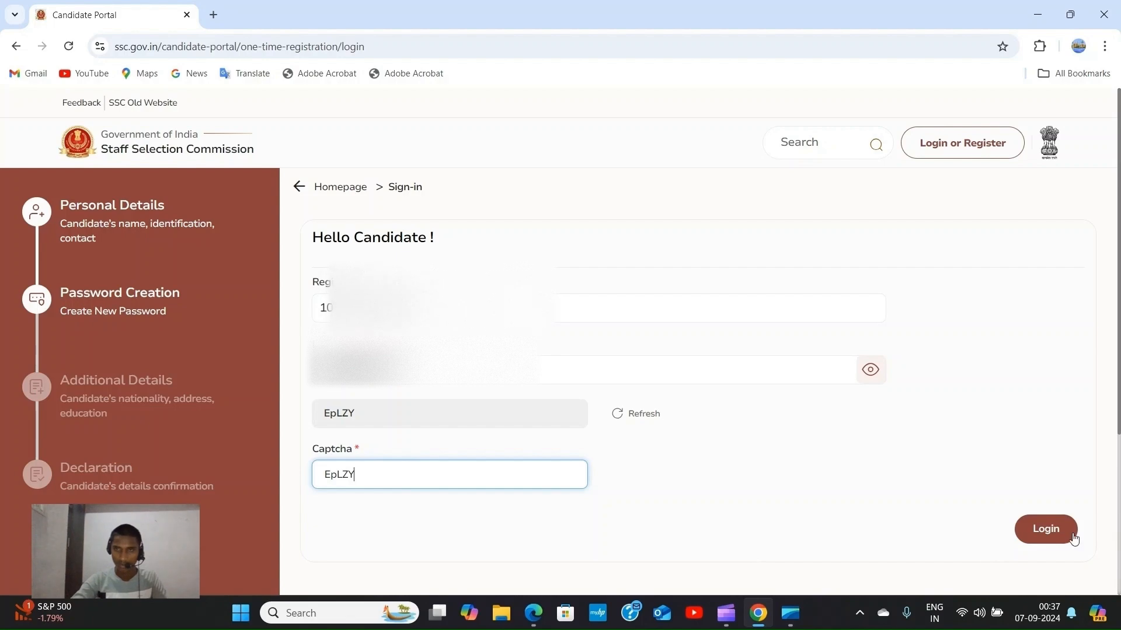
click(1055, 531)
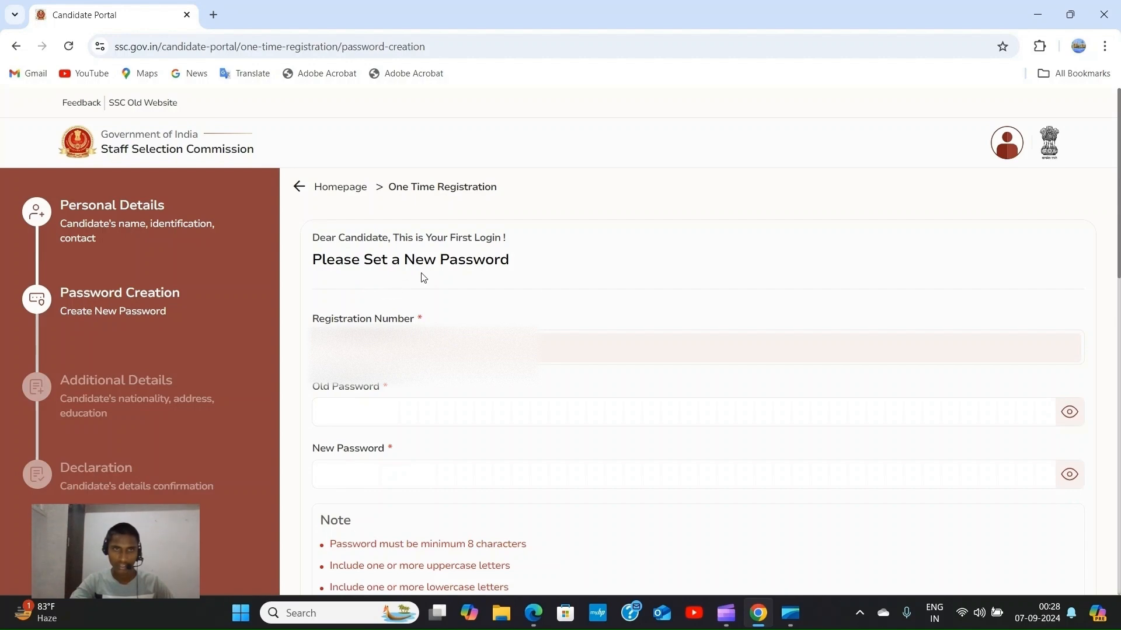
Enter the old temporary password and reveal it to check it.
scroll(424, 279, down, 2)
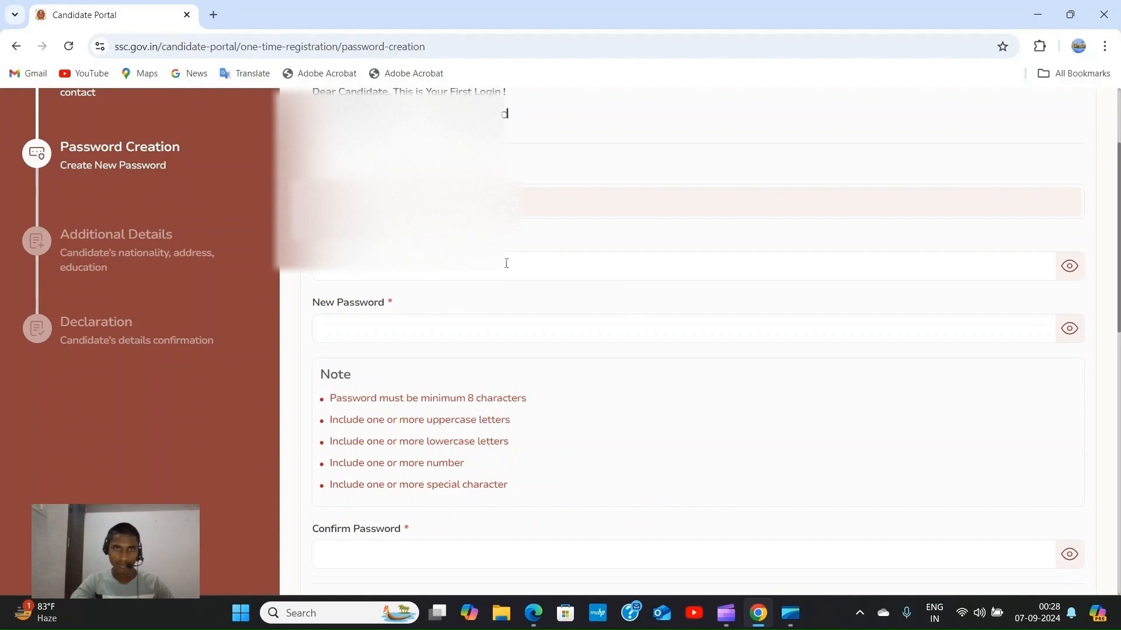
click(366, 269)
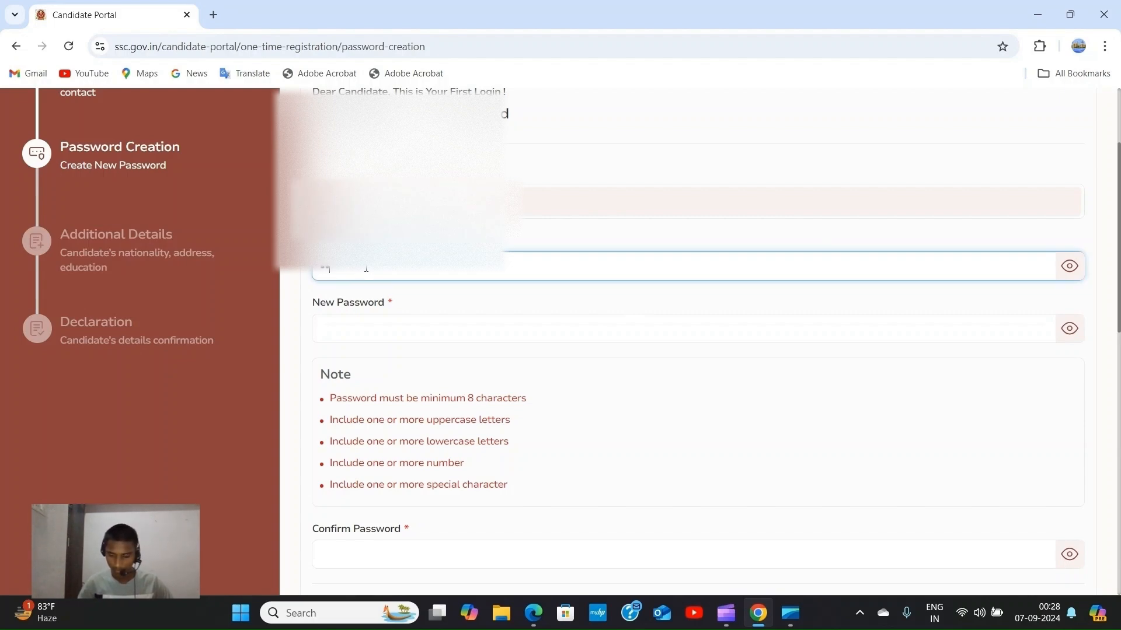
text(*)
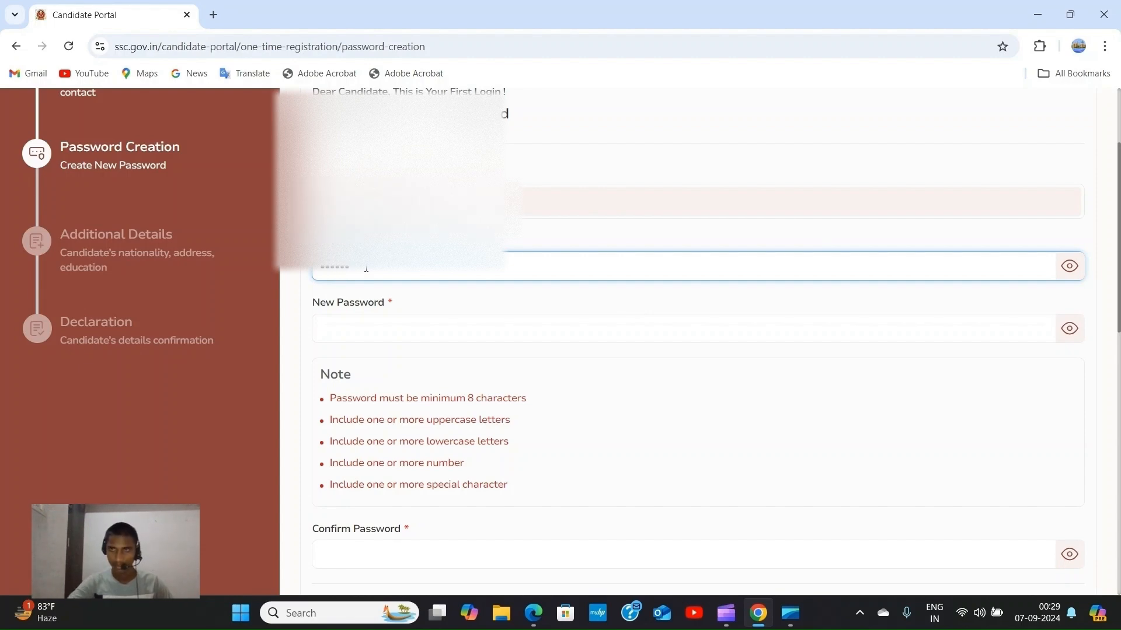
click(1077, 268)
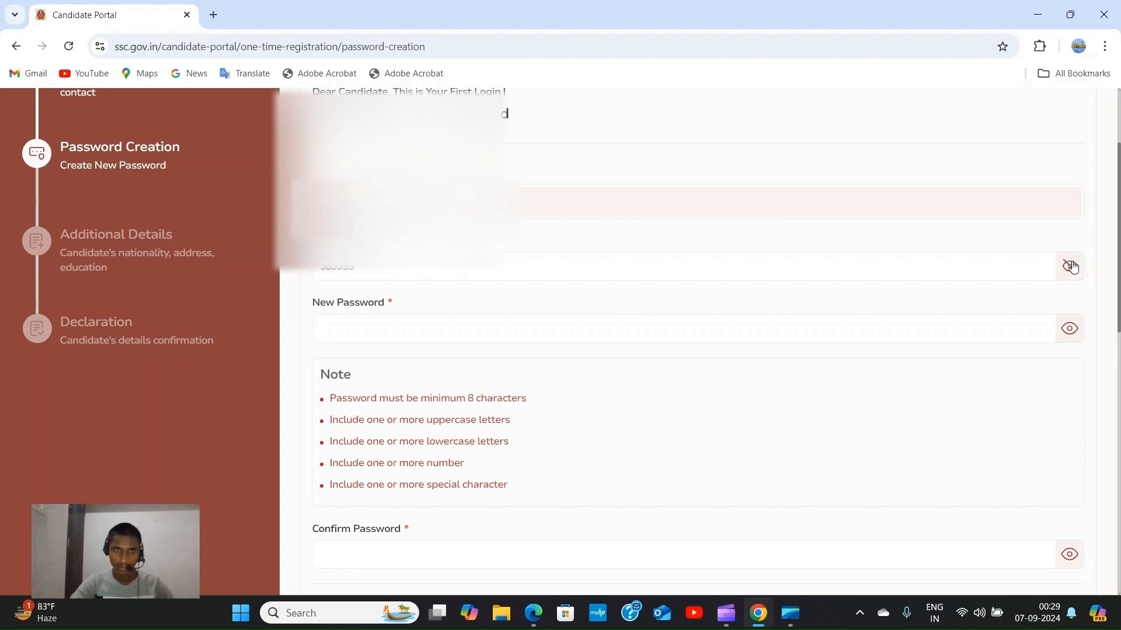
Type the new password and show it in plain text.
click(347, 327)
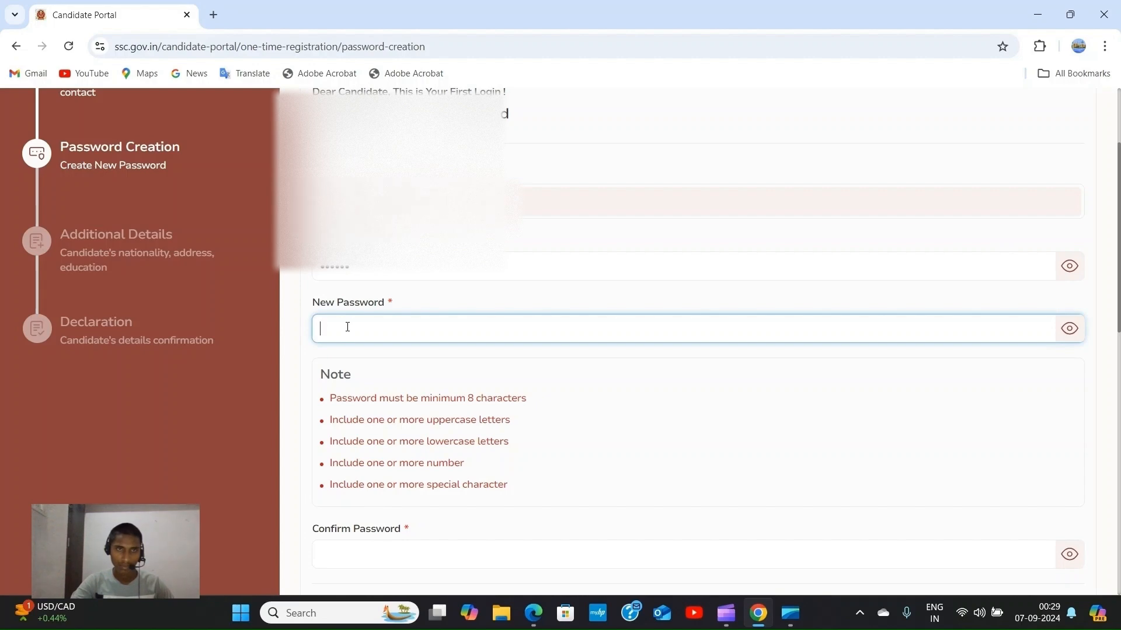
scroll(324, 377, down, 1)
scroll(322, 382, down, 1)
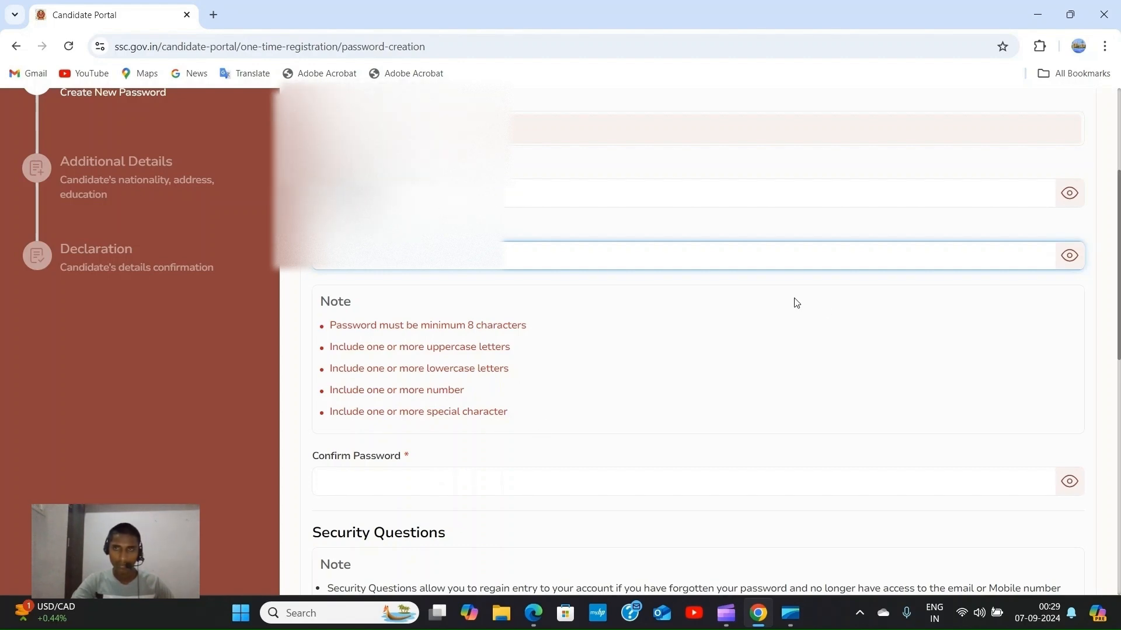
click(1069, 255)
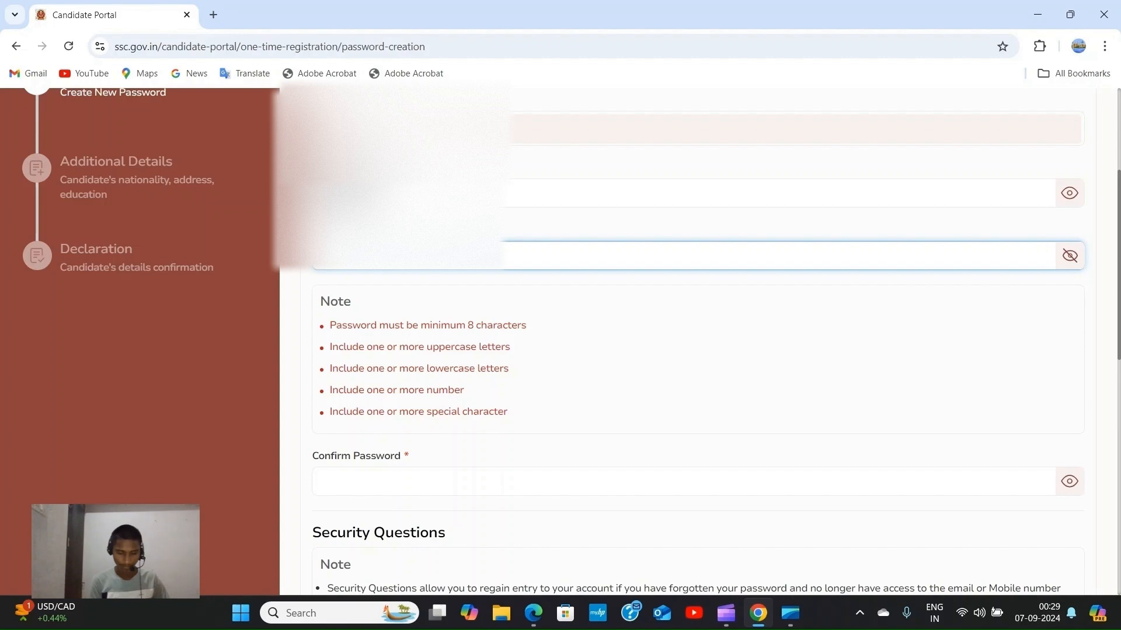
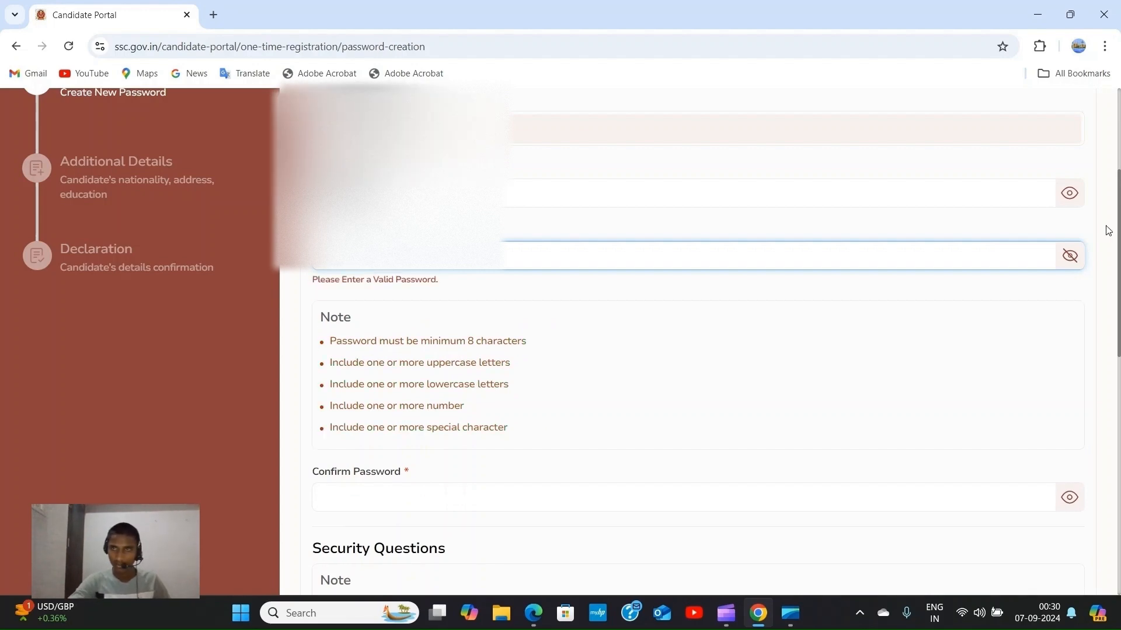
Enter a new password with uppercase, lowercase, a digit and a special character, fixing a typo.
click(1071, 256)
click(508, 260)
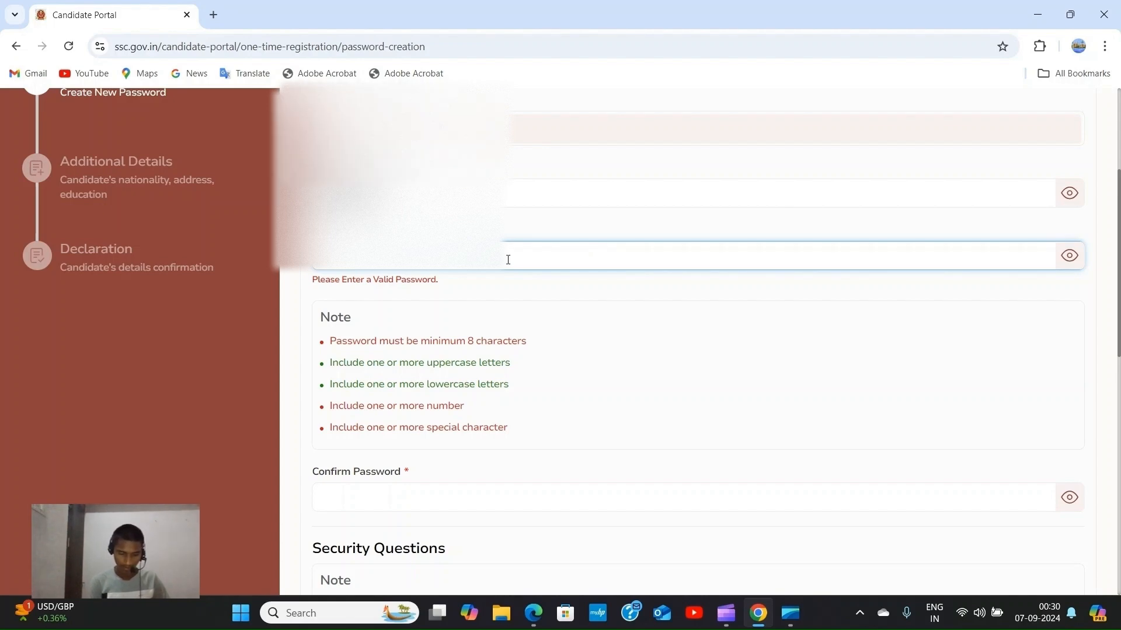
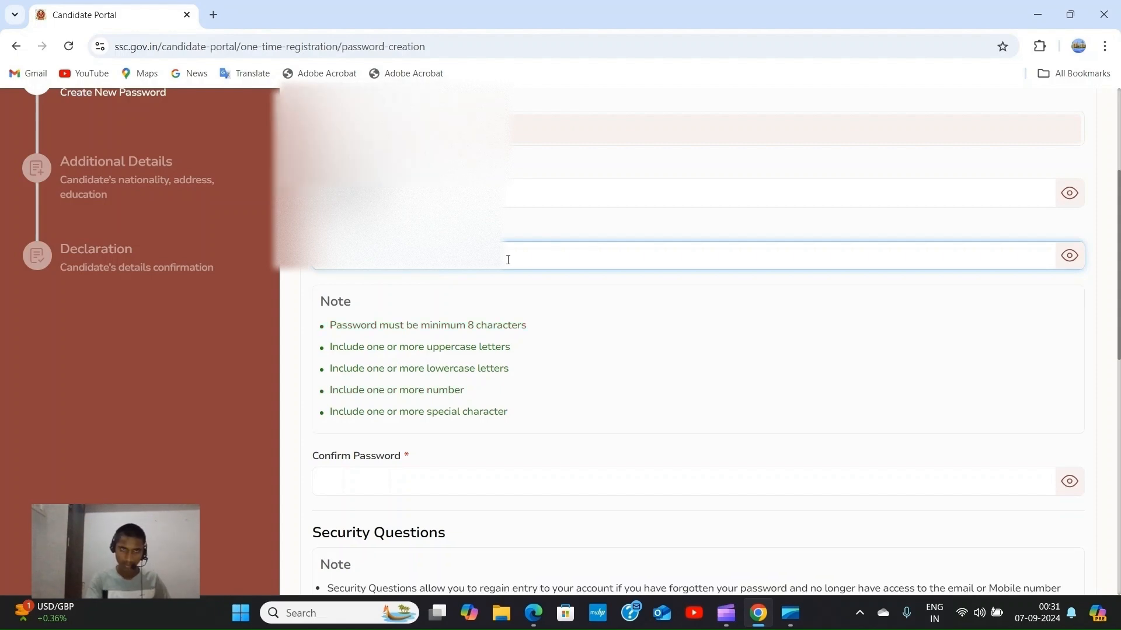
scroll(500, 380, down, 3)
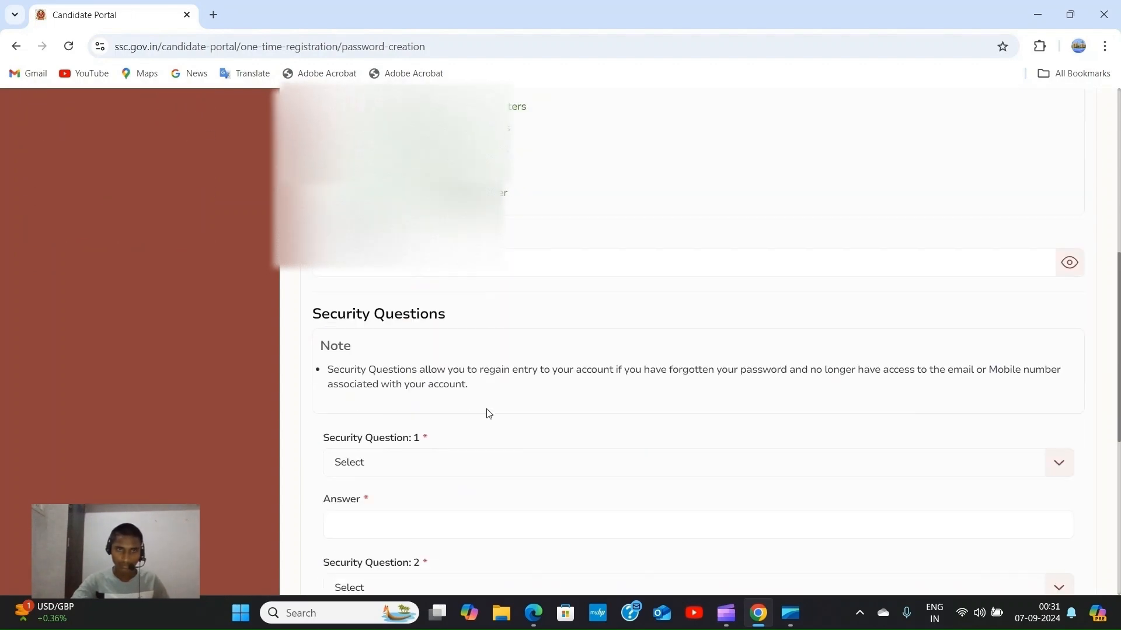
Paste the same password into the Confirm Password field.
scroll(488, 418, up, 2)
scroll(488, 404, up, 2)
scroll(420, 281, down, 3)
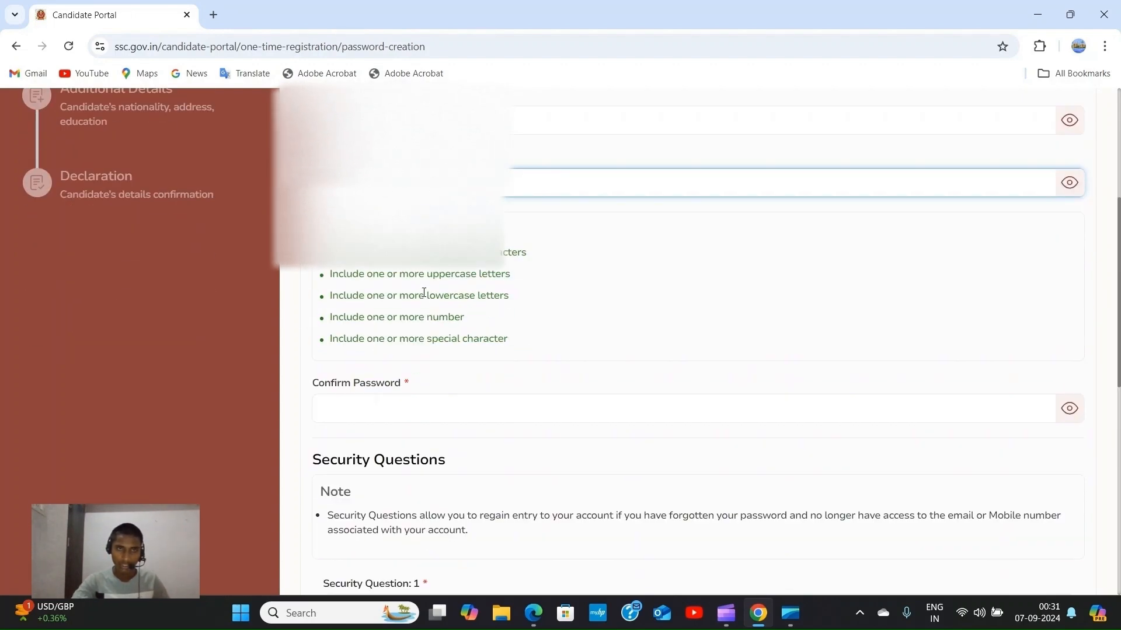
click(415, 334)
key(ctrl+v)
Bring up the list of options for Security Question 1.
scroll(415, 335, down, 1)
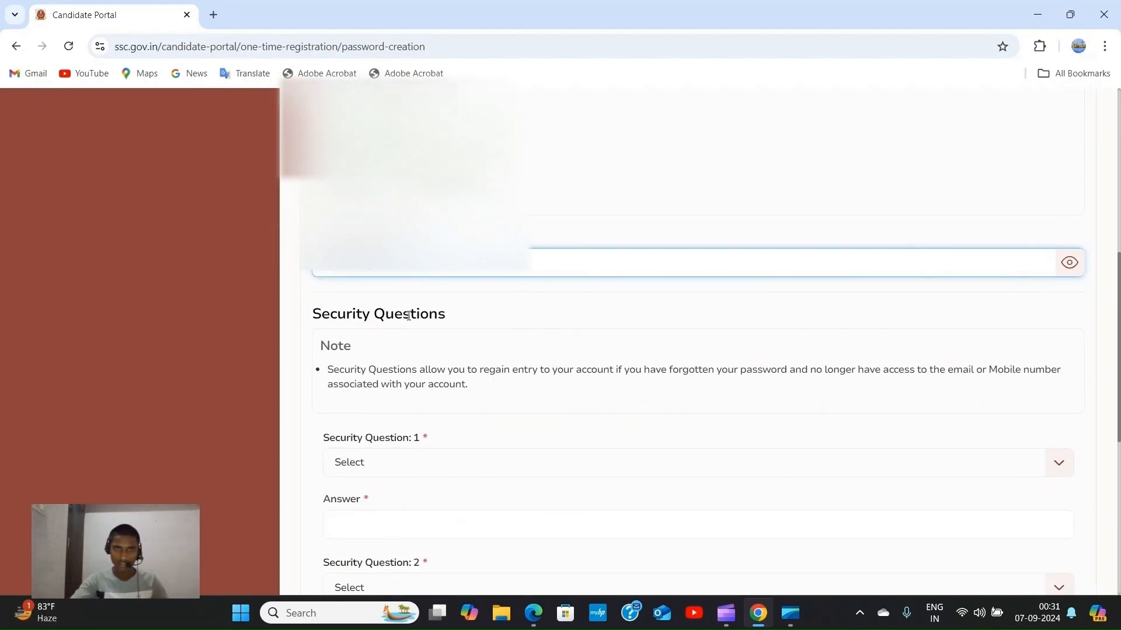
scroll(379, 364, down, 1)
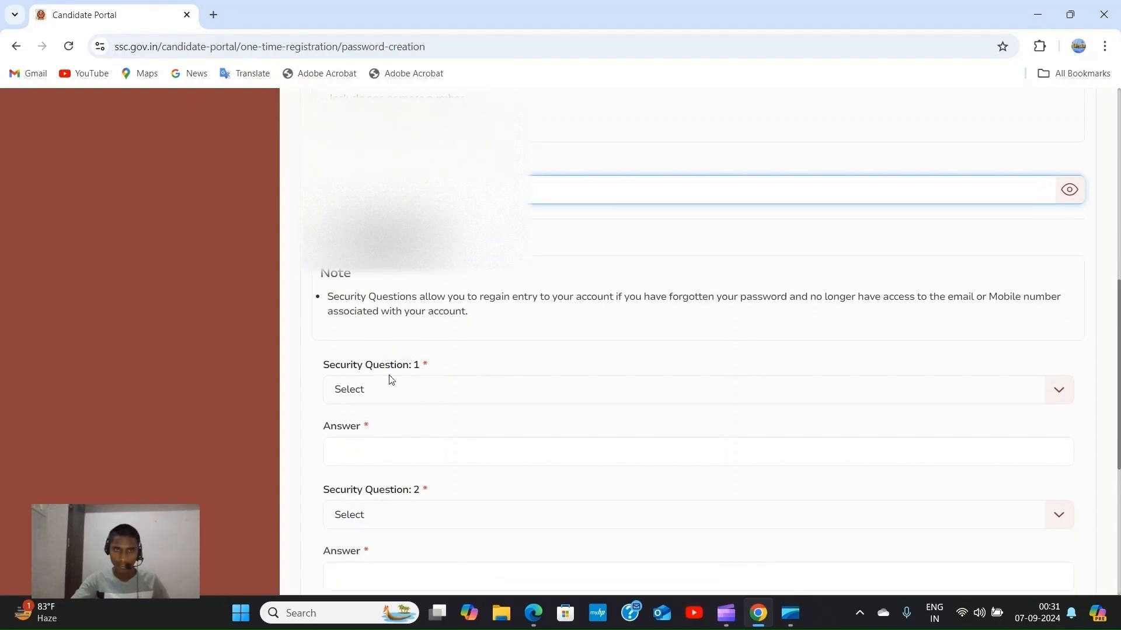
scroll(424, 364, down, 1)
scroll(424, 364, up, 1)
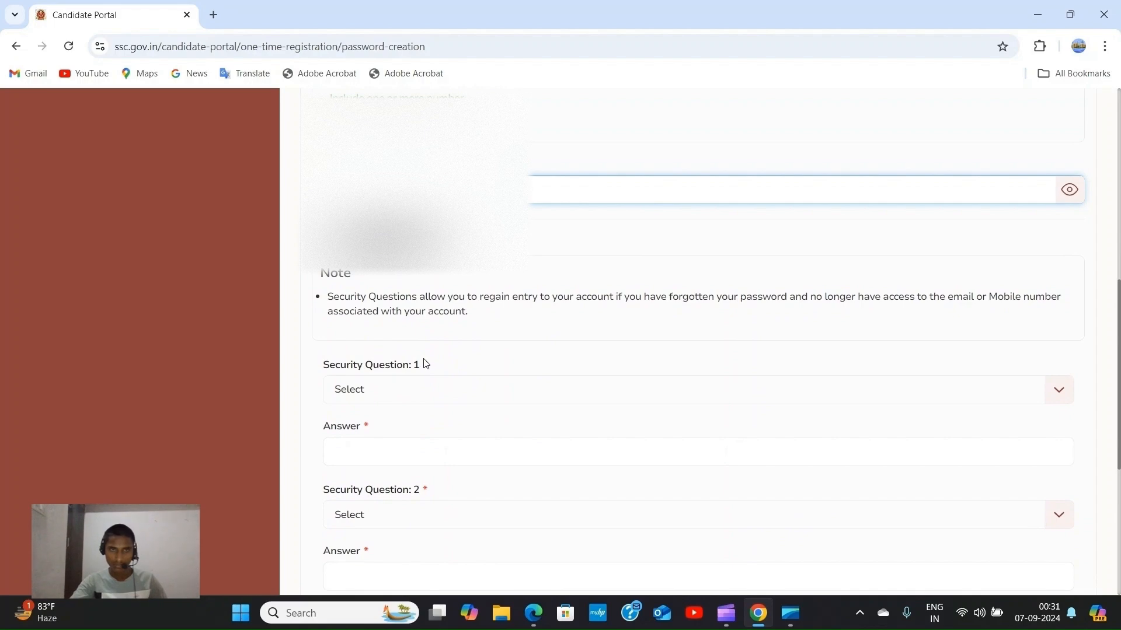
scroll(433, 365, down, 1)
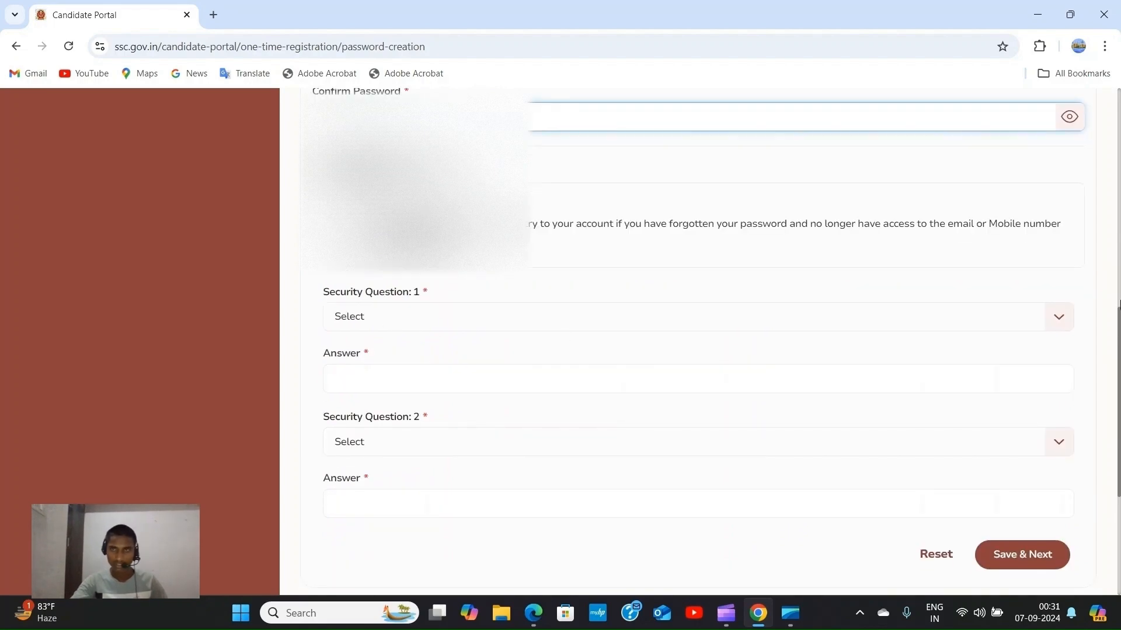
click(1061, 319)
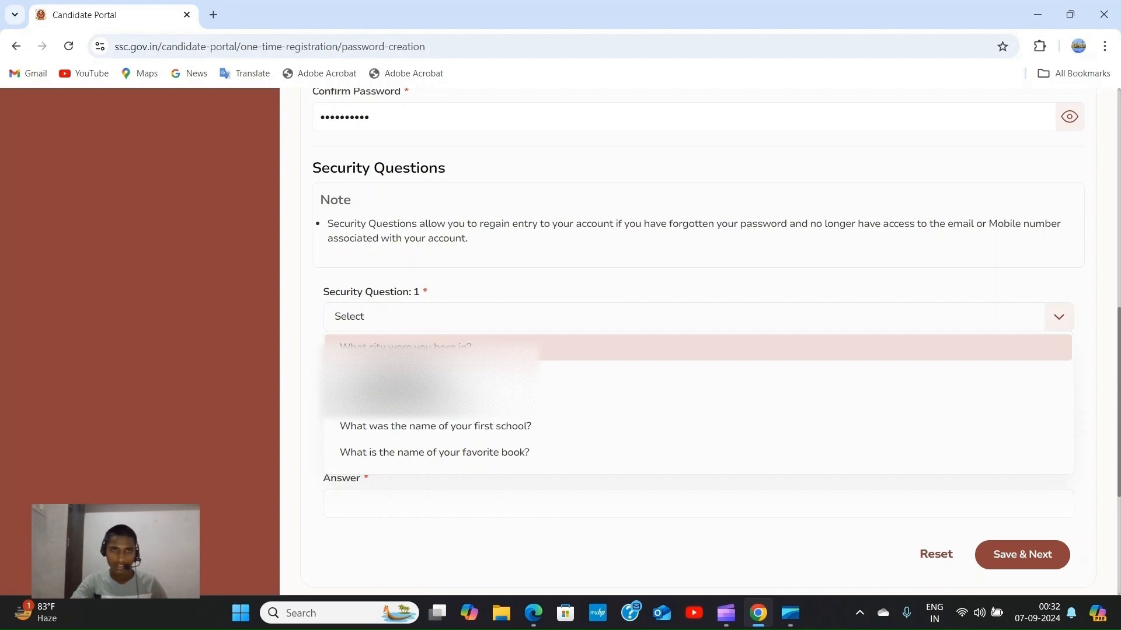
Choose 'What city were you born in?' and the first-school question as the two security questions.
click(409, 347)
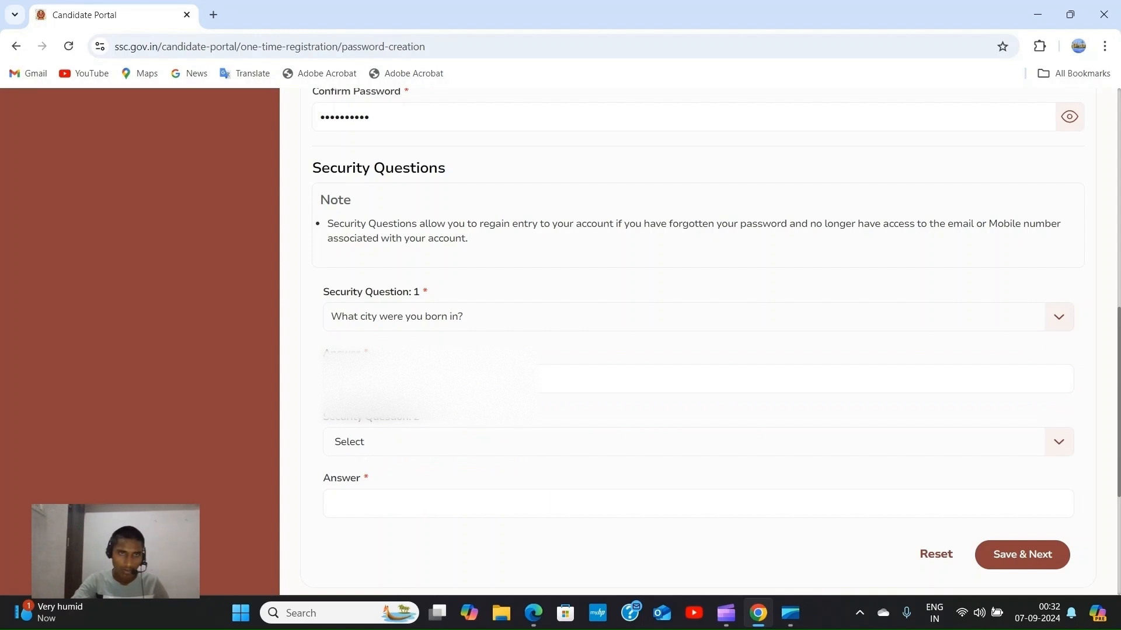
click(409, 379)
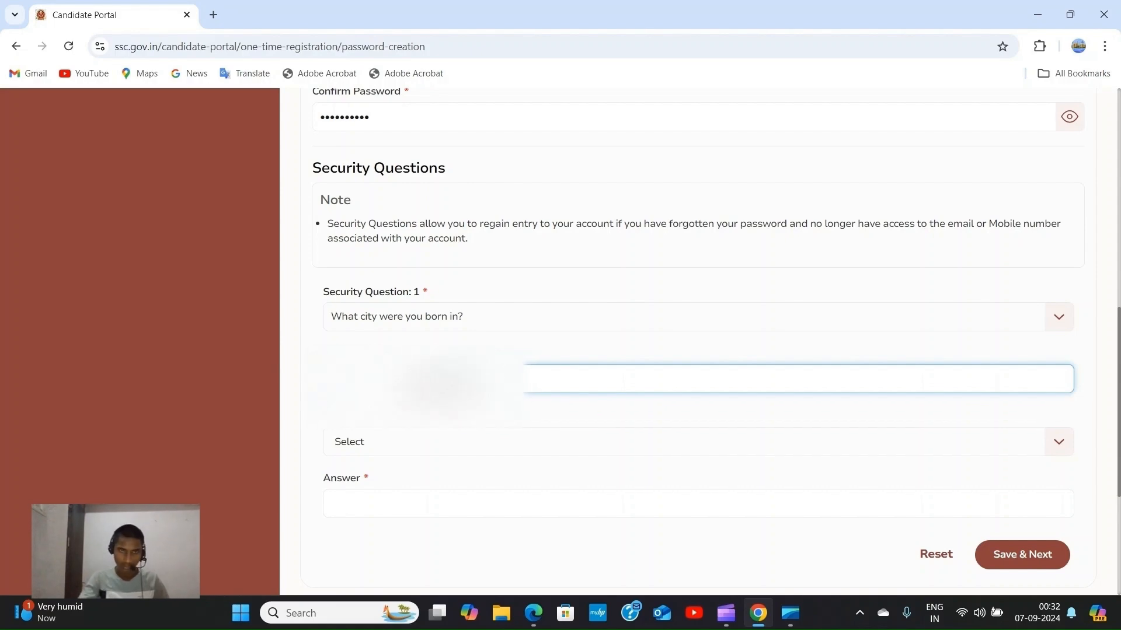
click(461, 448)
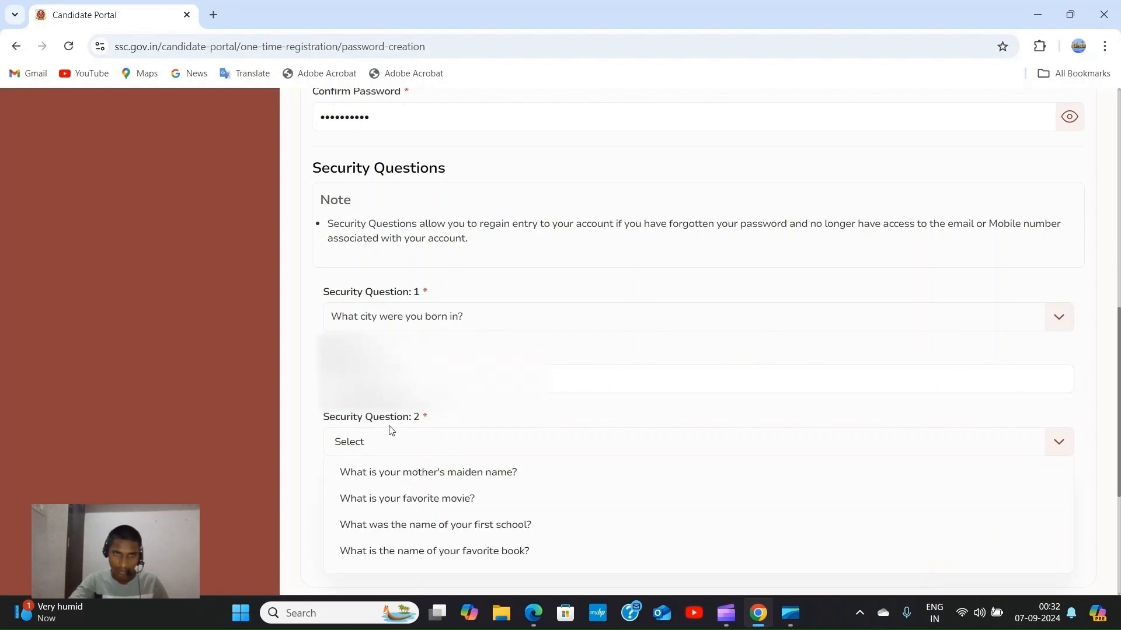
scroll(458, 417, down, 2)
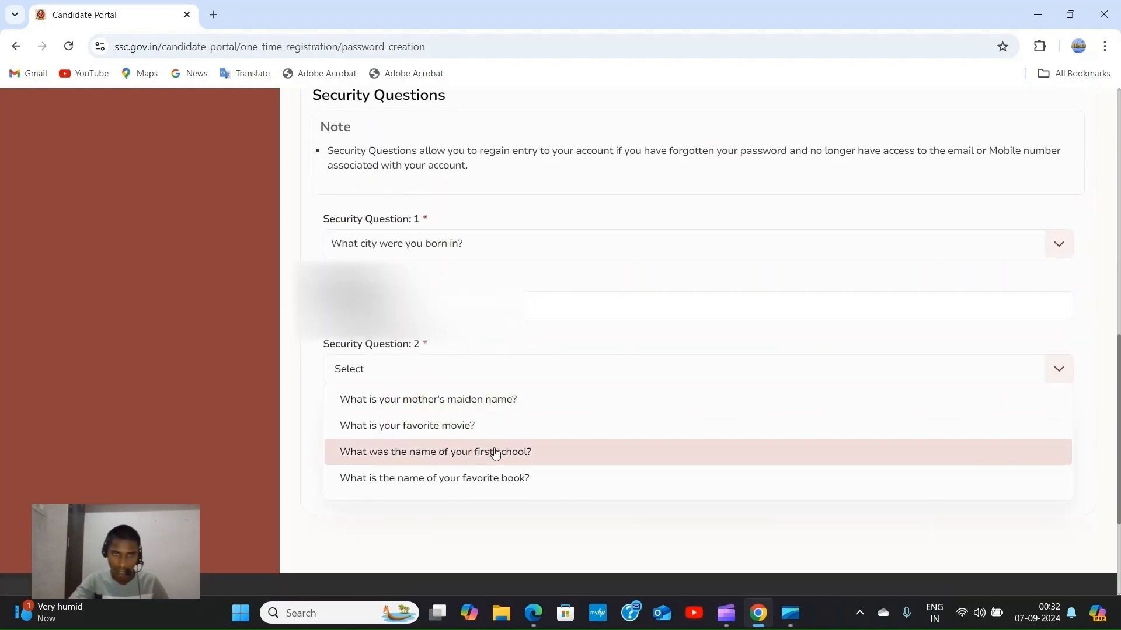
click(492, 452)
click(445, 440)
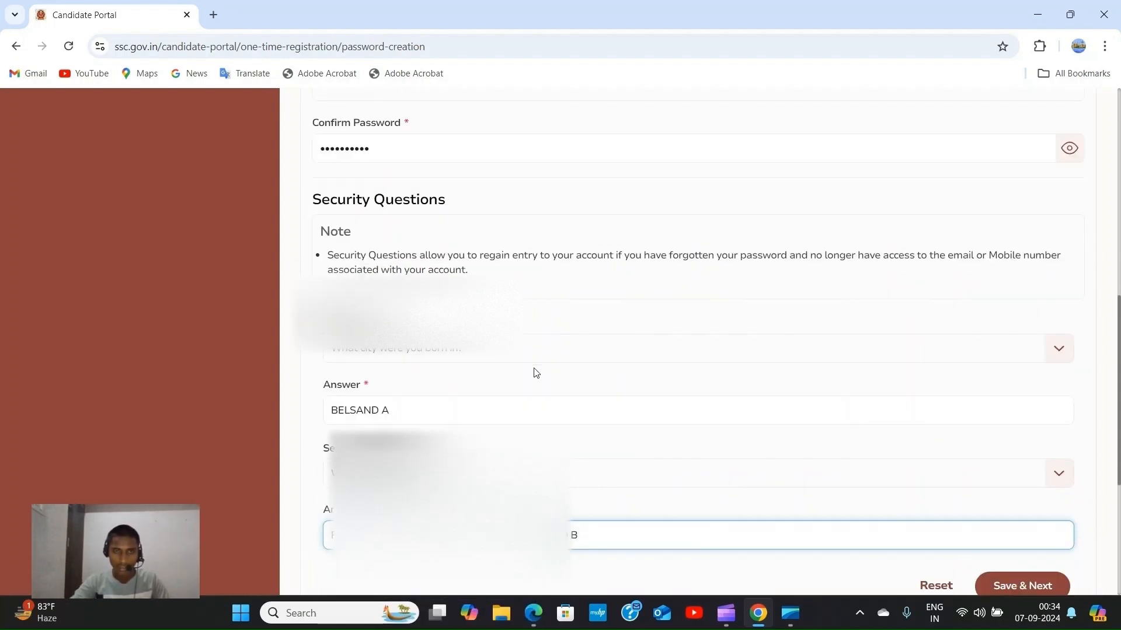
Save the password and security answers with Save & Next and acknowledge the success message.
scroll(872, 359, up, 1)
scroll(983, 502, down, 3)
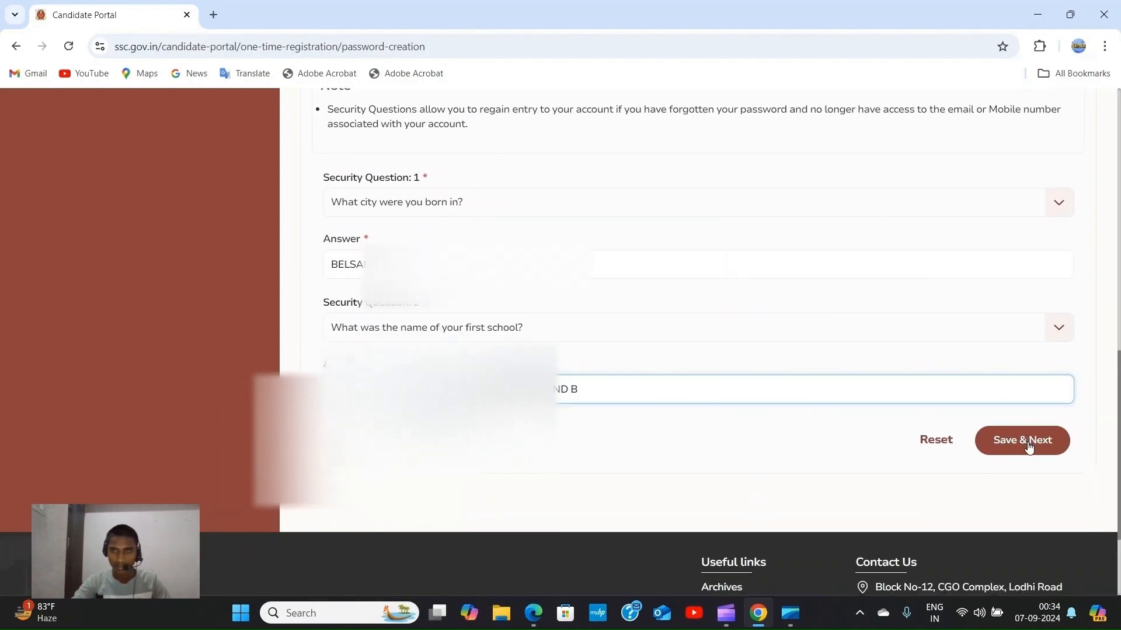
click(1029, 442)
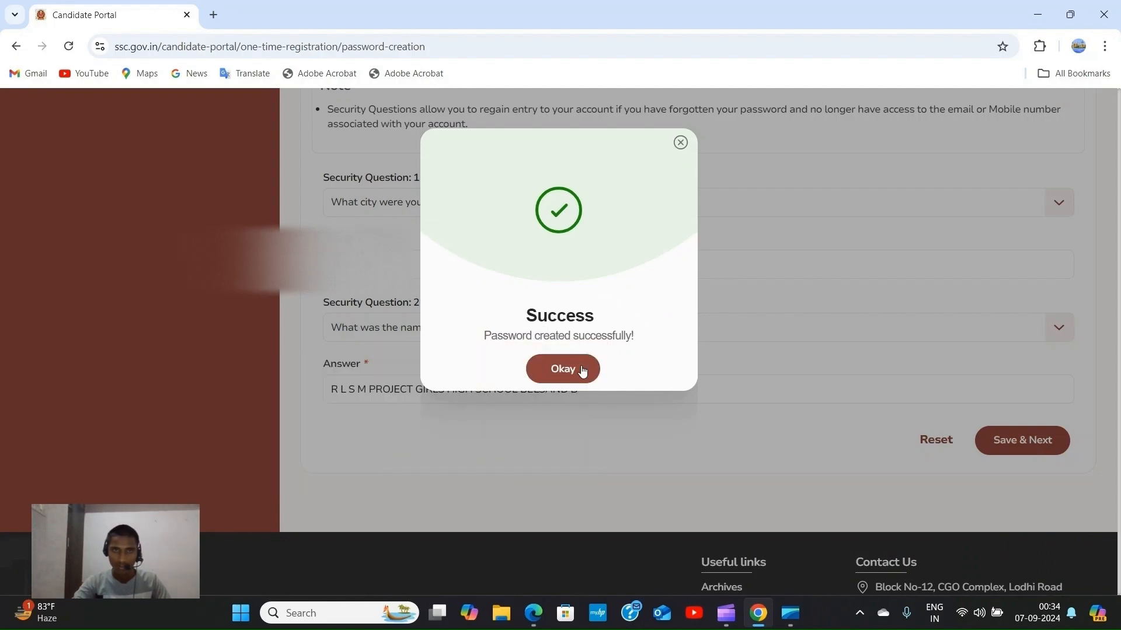
click(563, 370)
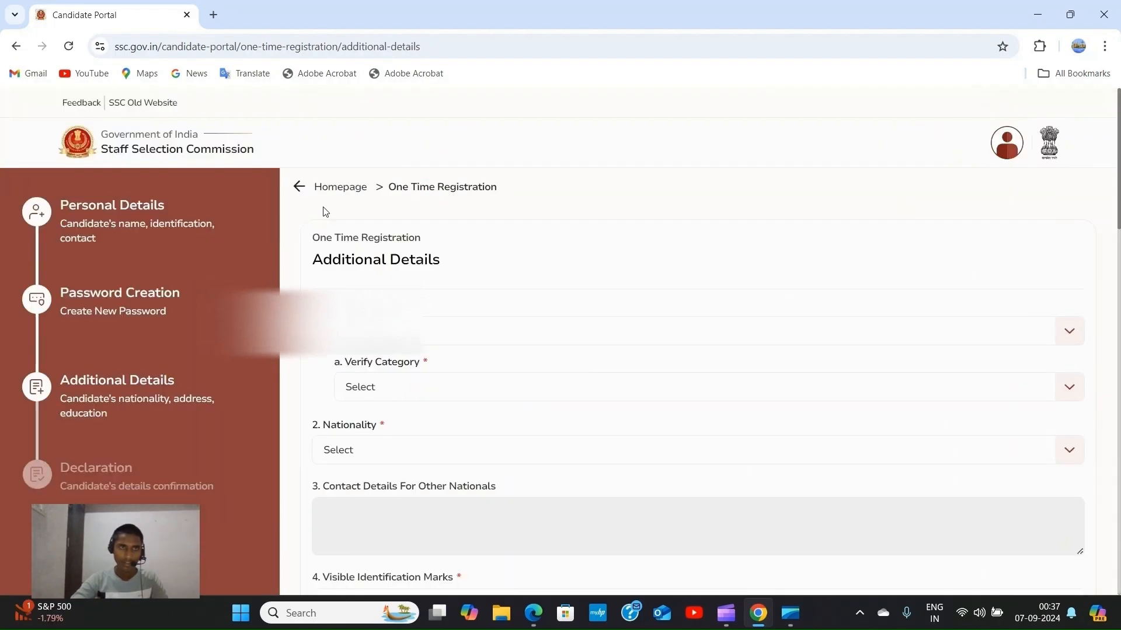
Set Category to OBC and confirm it as OBC in Verify Category.
scroll(437, 330, down, 1)
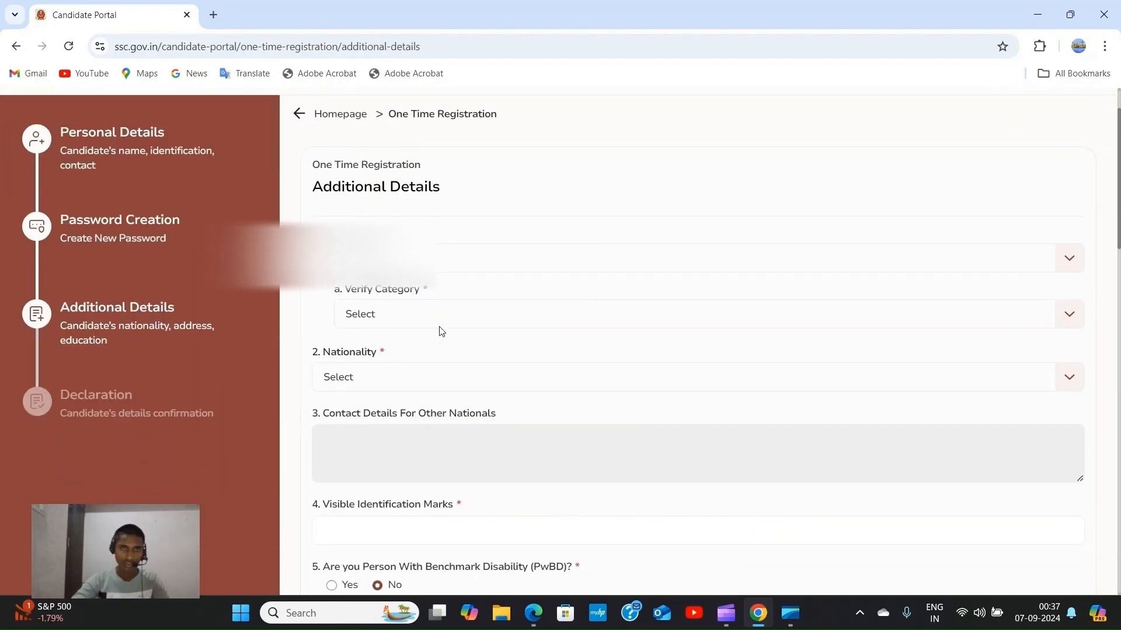
scroll(436, 316, up, 1)
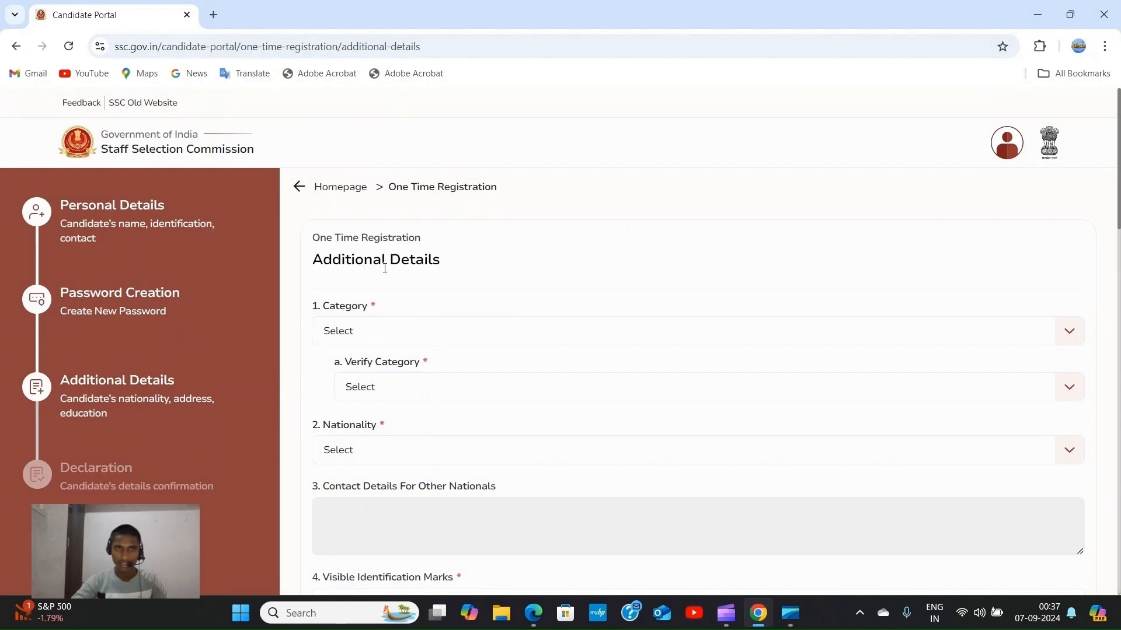
scroll(685, 243, down, 2)
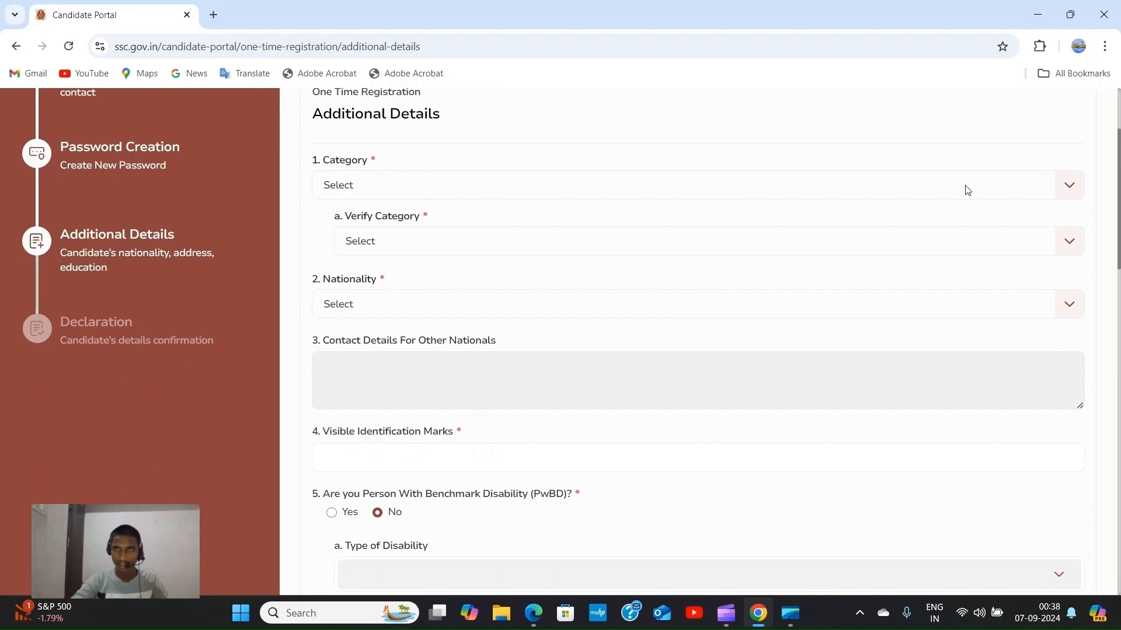
click(1071, 192)
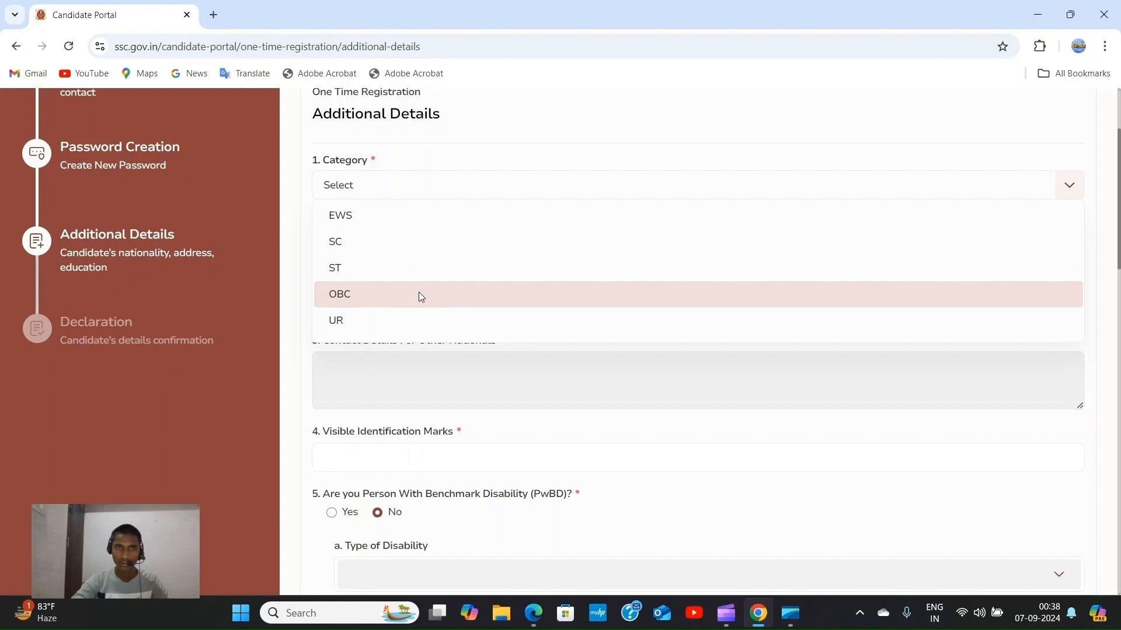
click(420, 296)
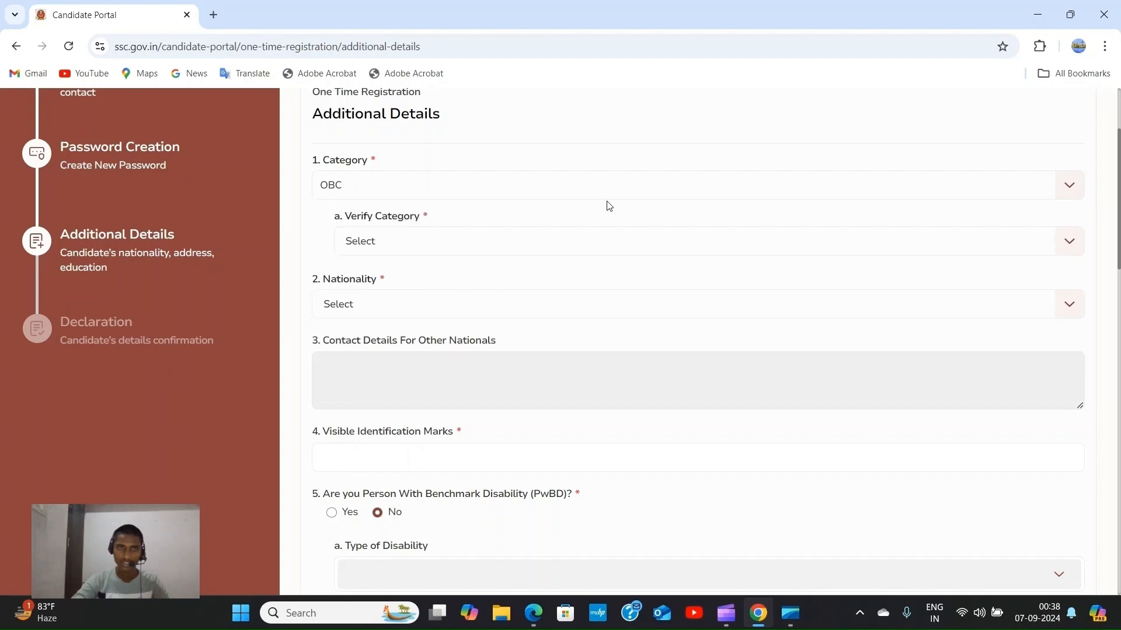
click(1069, 240)
click(564, 359)
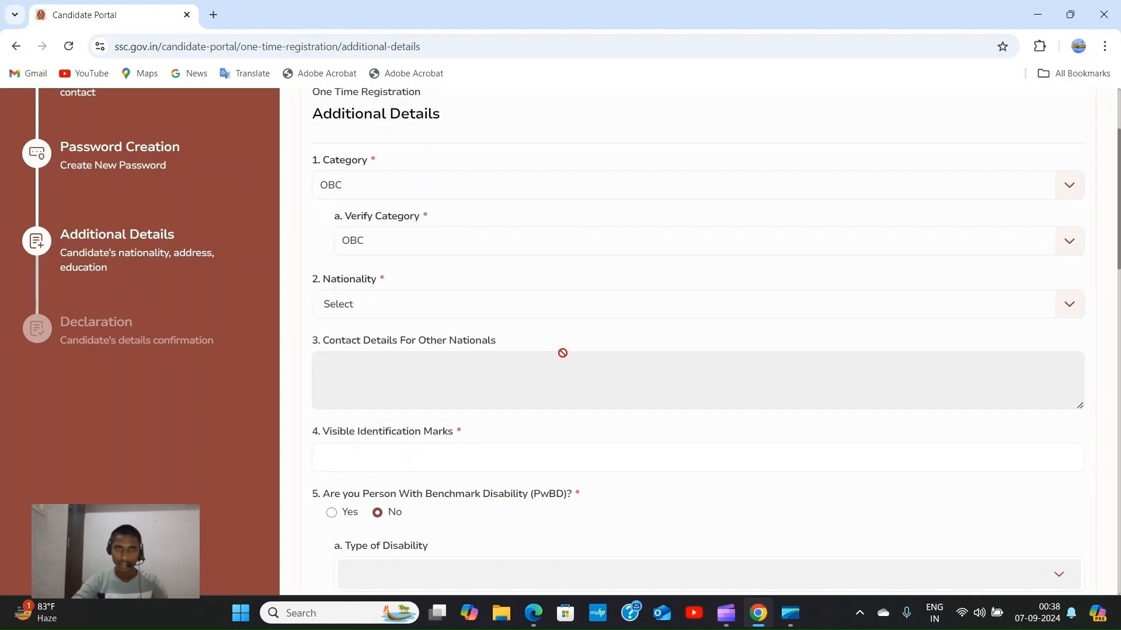
Choose Citizen of India as the nationality.
scroll(568, 277, down, 1)
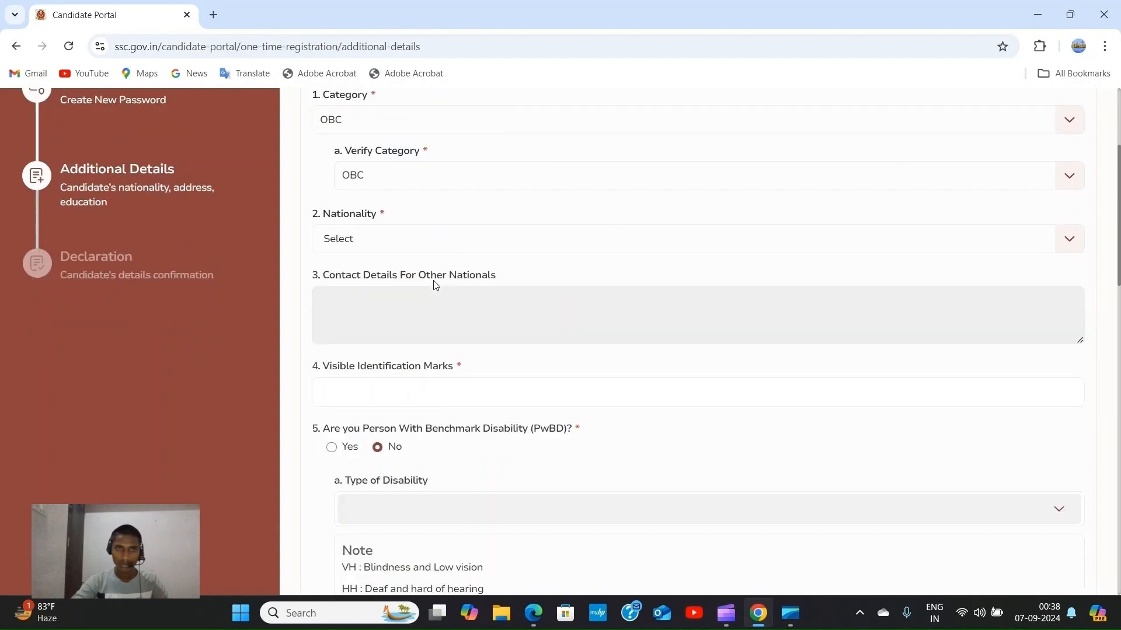
click(1068, 233)
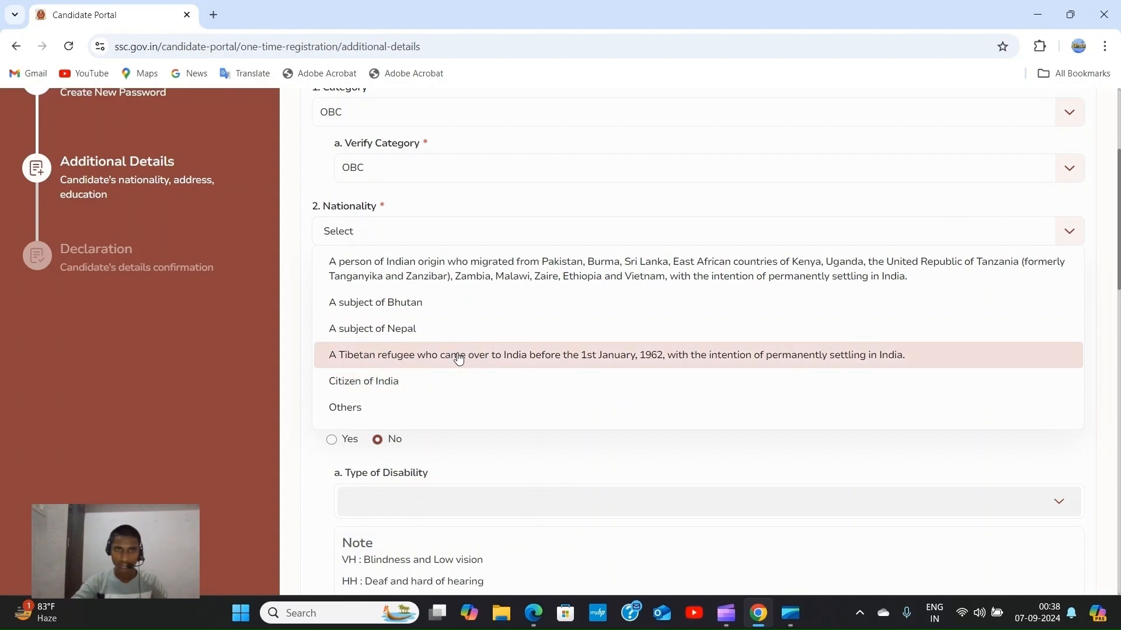
click(440, 380)
click(440, 380)
scroll(441, 380, down, 2)
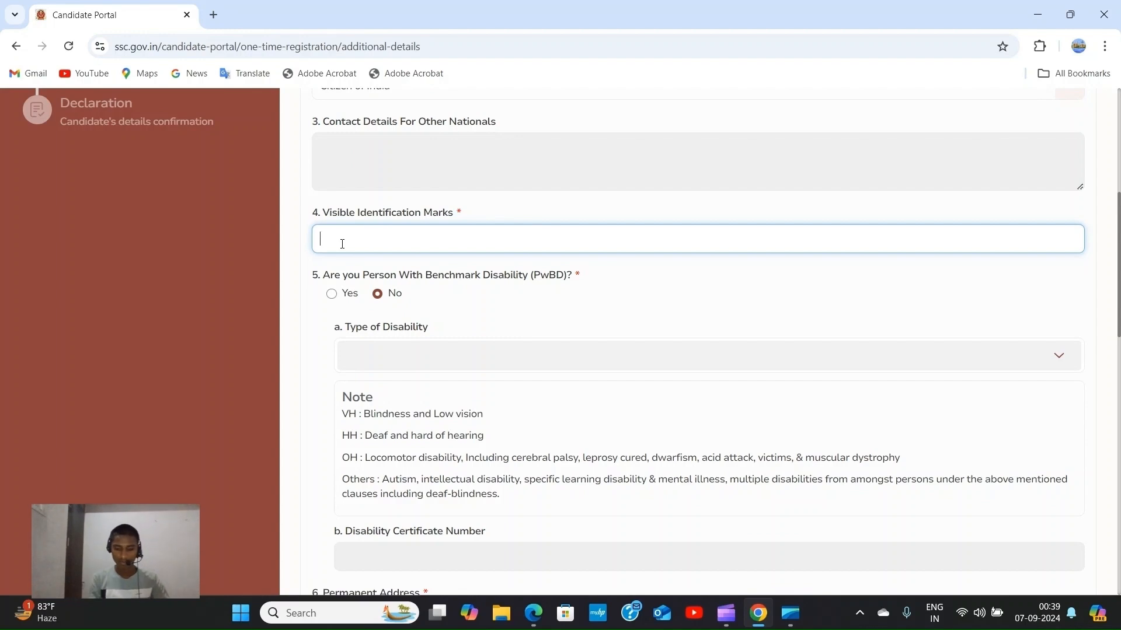
Enter 'NO MARK' in Visible Identification Marks.
text(N)
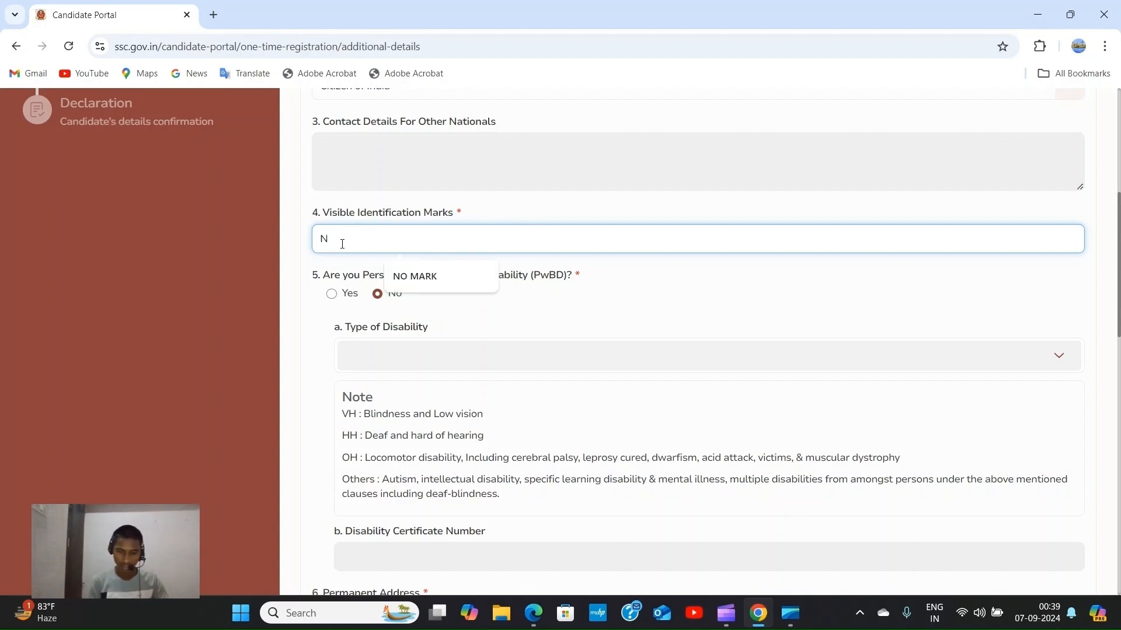
text(O MAR)
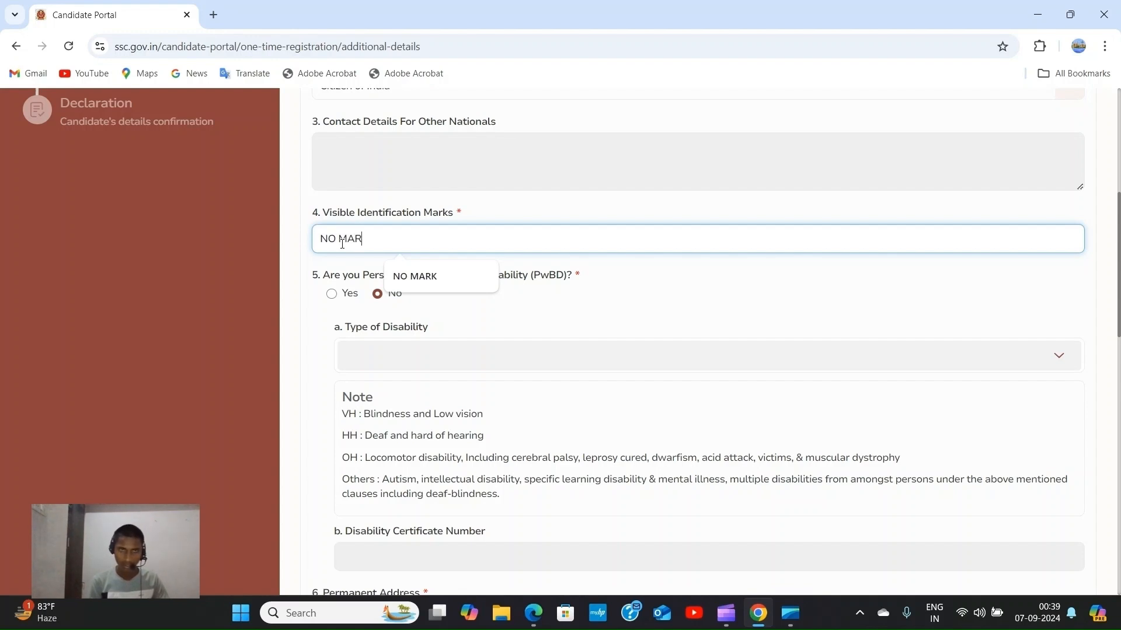
text(K)
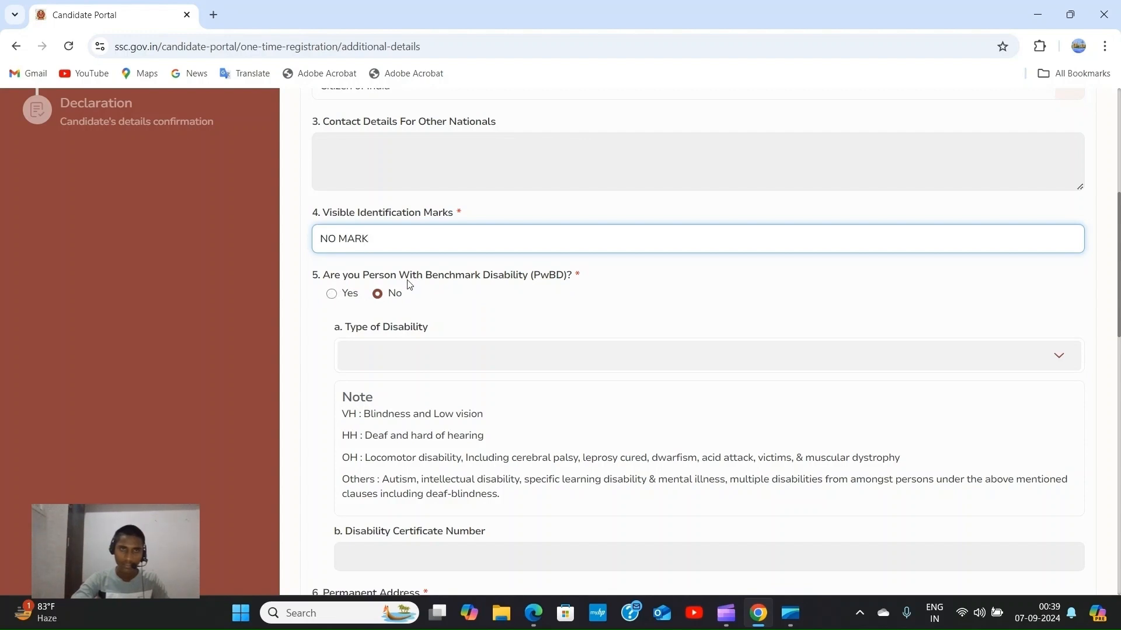
scroll(408, 280, down, 1)
scroll(444, 251, down, 2)
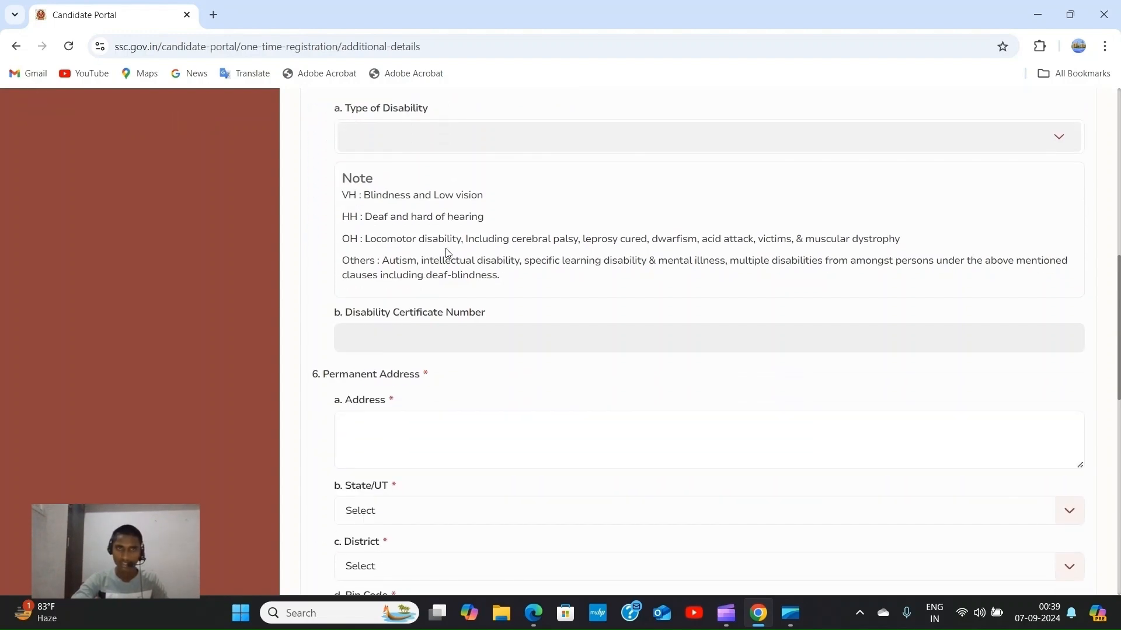
scroll(409, 251, up, 2)
scroll(379, 248, up, 1)
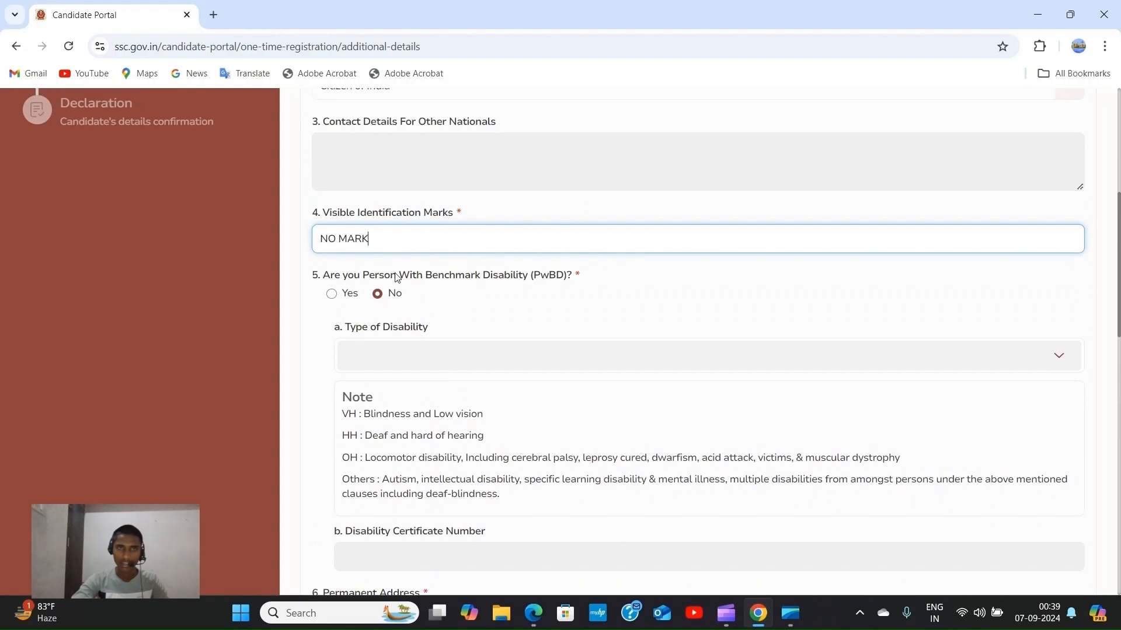
Switch the benchmark disability answer to Yes, then back to No.
click(331, 293)
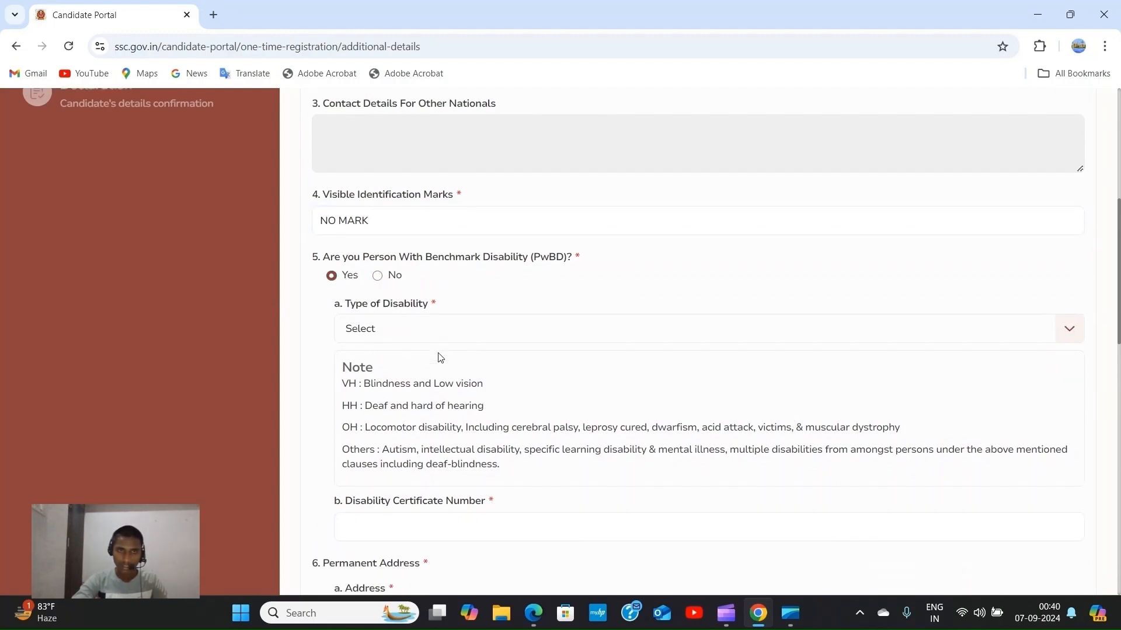
scroll(440, 357, down, 2)
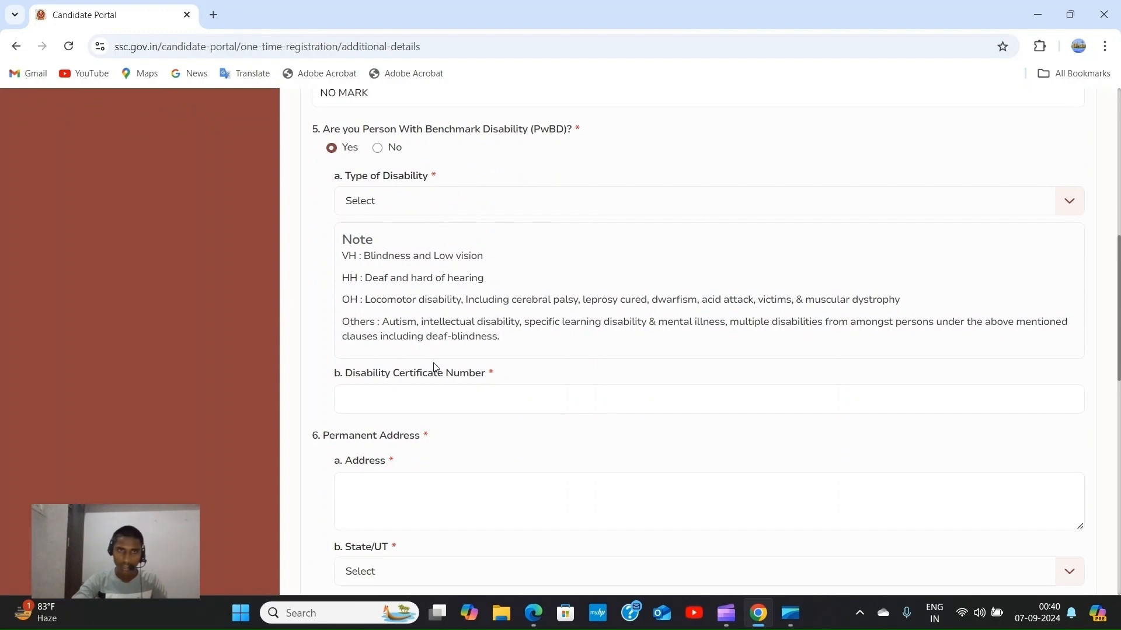
scroll(434, 365, down, 1)
scroll(426, 328, up, 3)
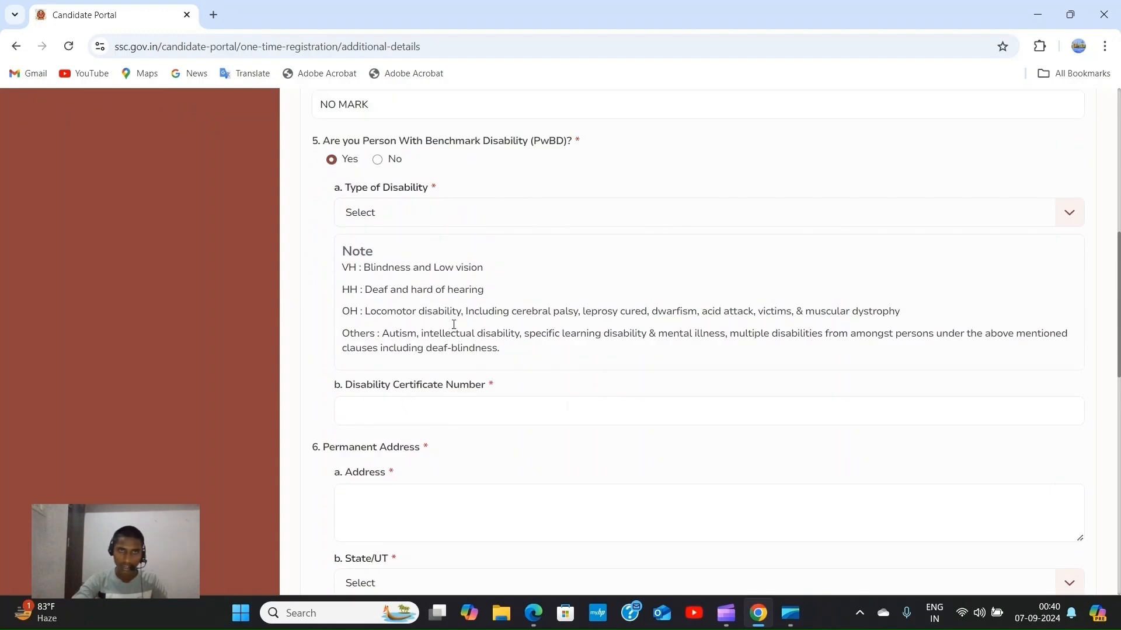
click(378, 293)
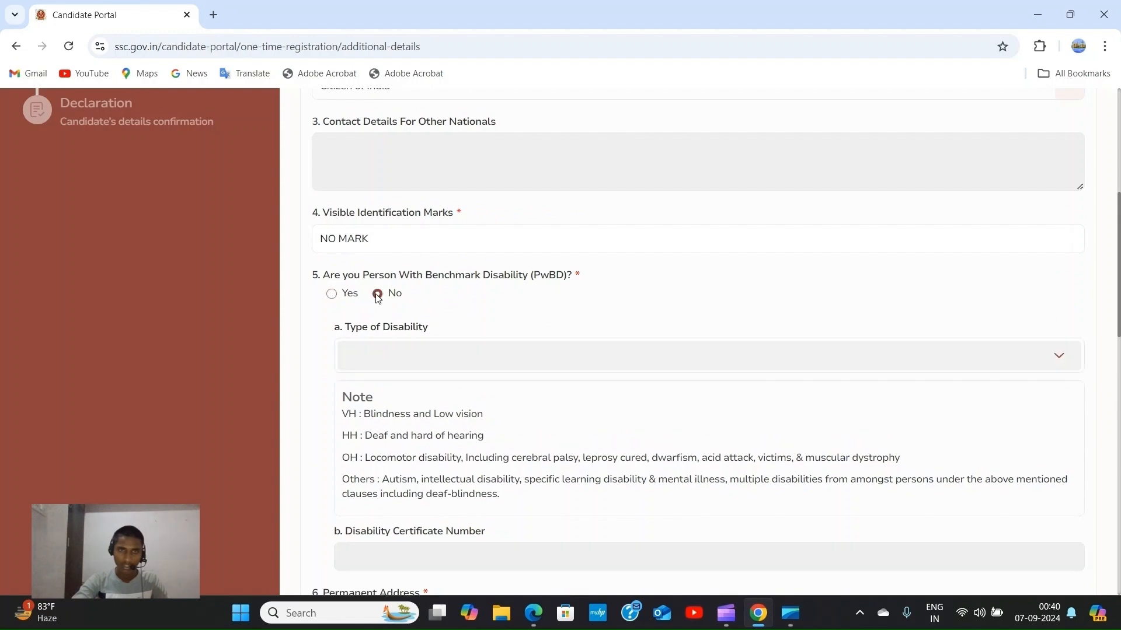
scroll(440, 257, down, 3)
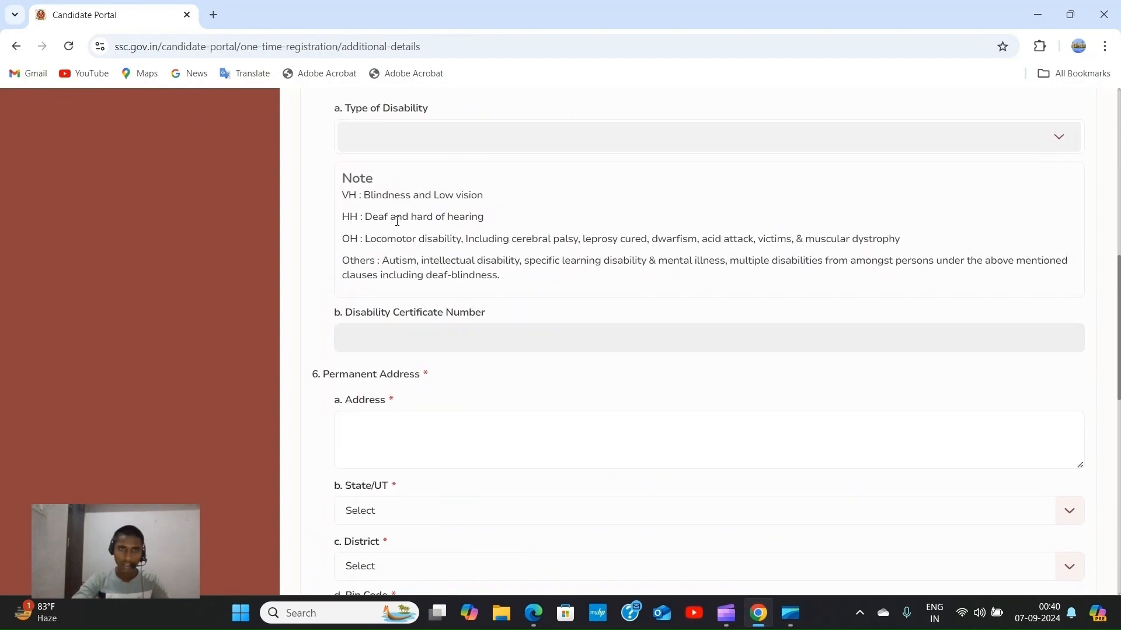
scroll(397, 221, up, 2)
scroll(379, 278, down, 3)
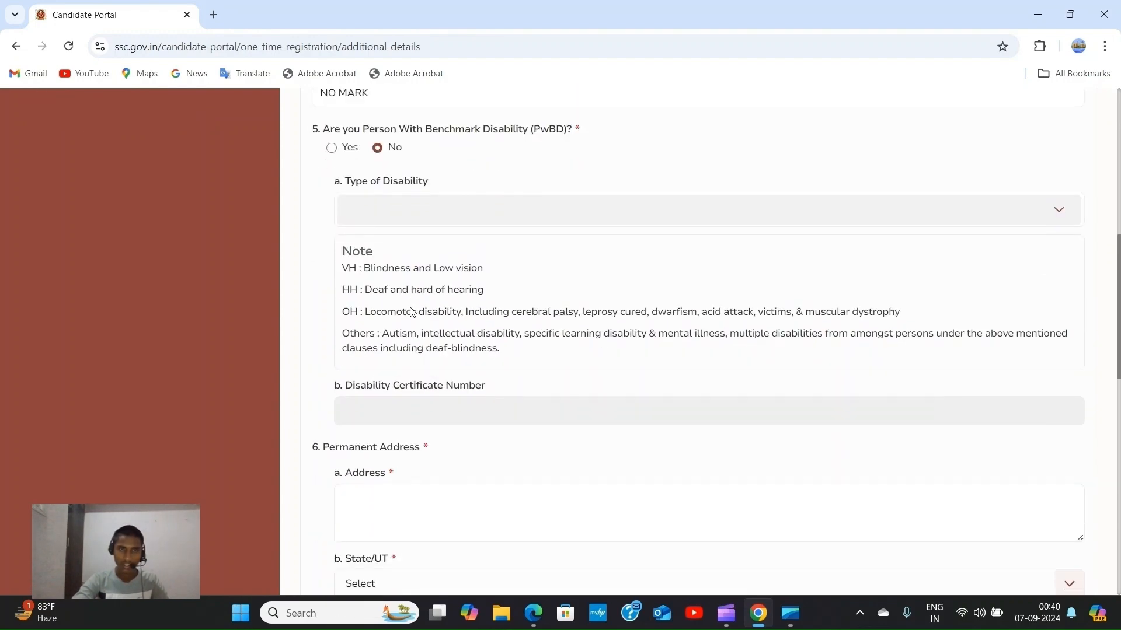
scroll(383, 276, down, 2)
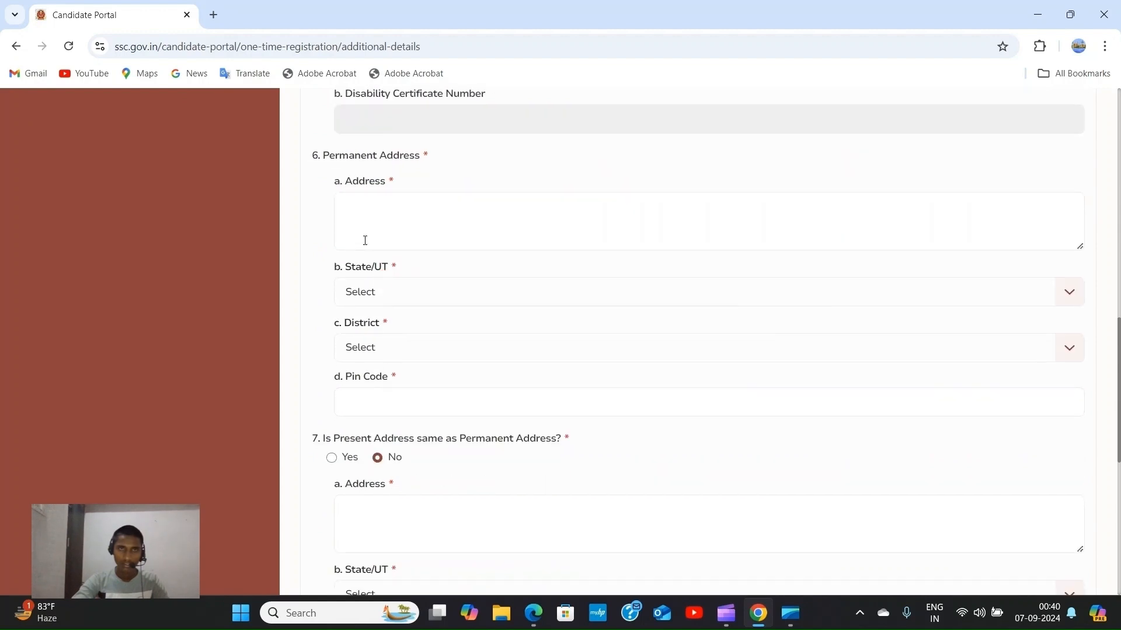
Paste the permanent address line and choose Bihar as its State/UT.
click(344, 204)
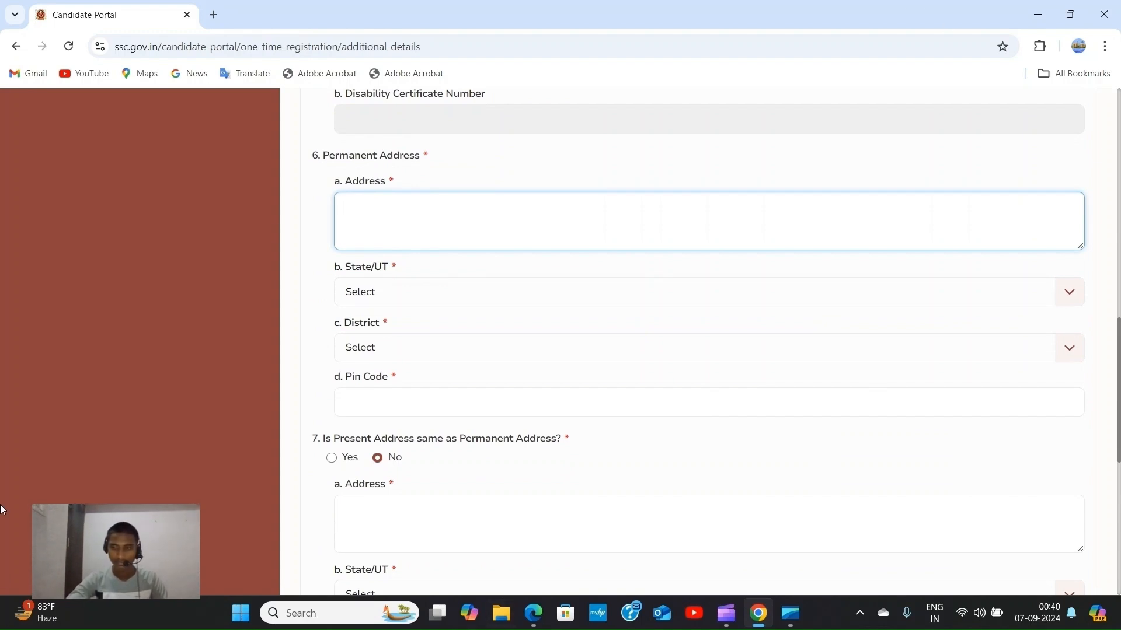
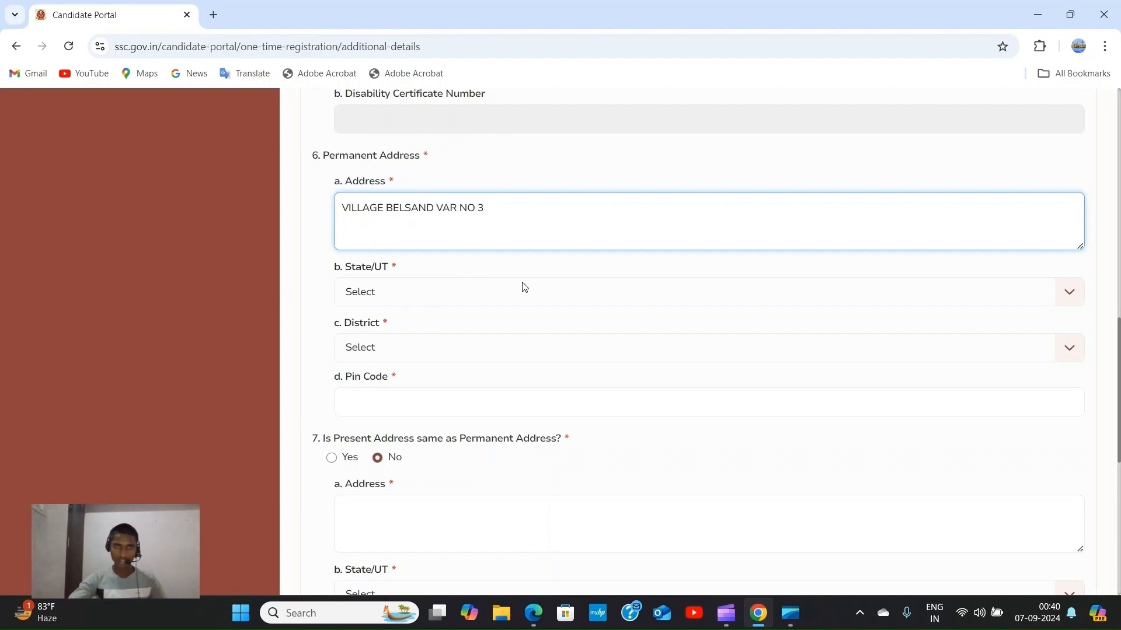
scroll(524, 287, down, 1)
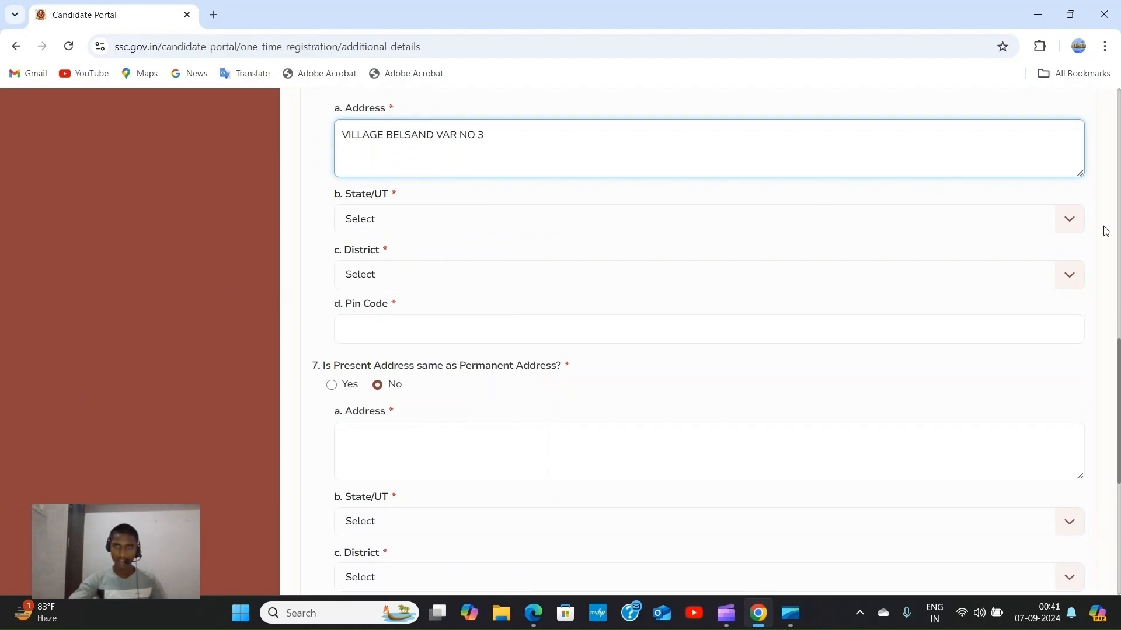
click(1076, 220)
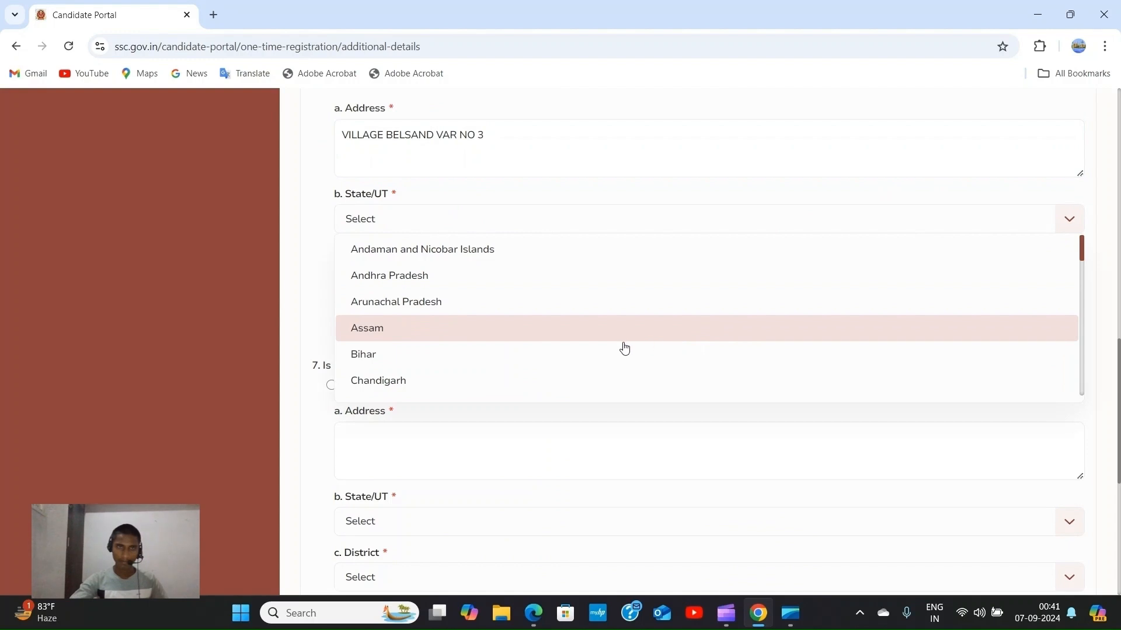
click(593, 359)
Select Sitamarhi as the district and fill in the suggested pin code.
scroll(439, 226, down, 1)
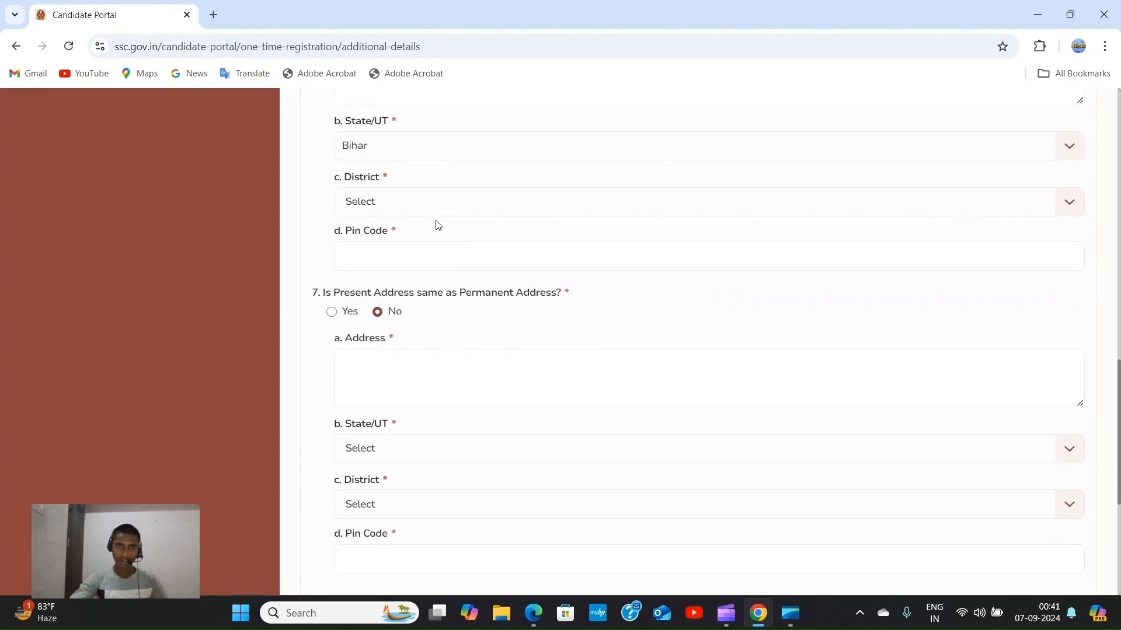
click(1070, 204)
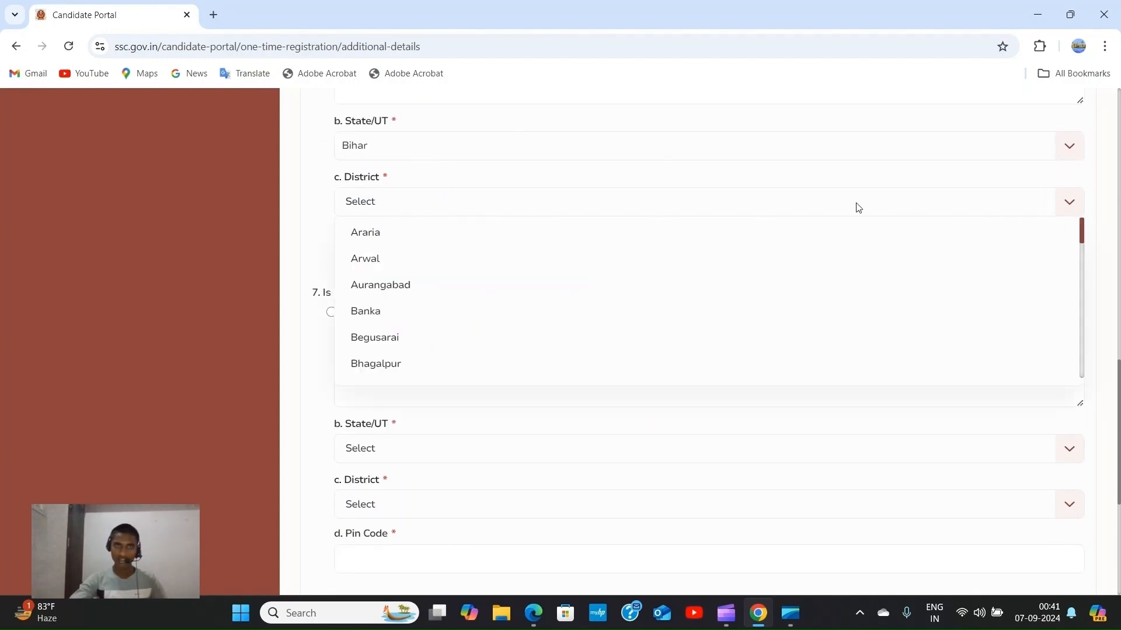
scroll(537, 290, down, 5)
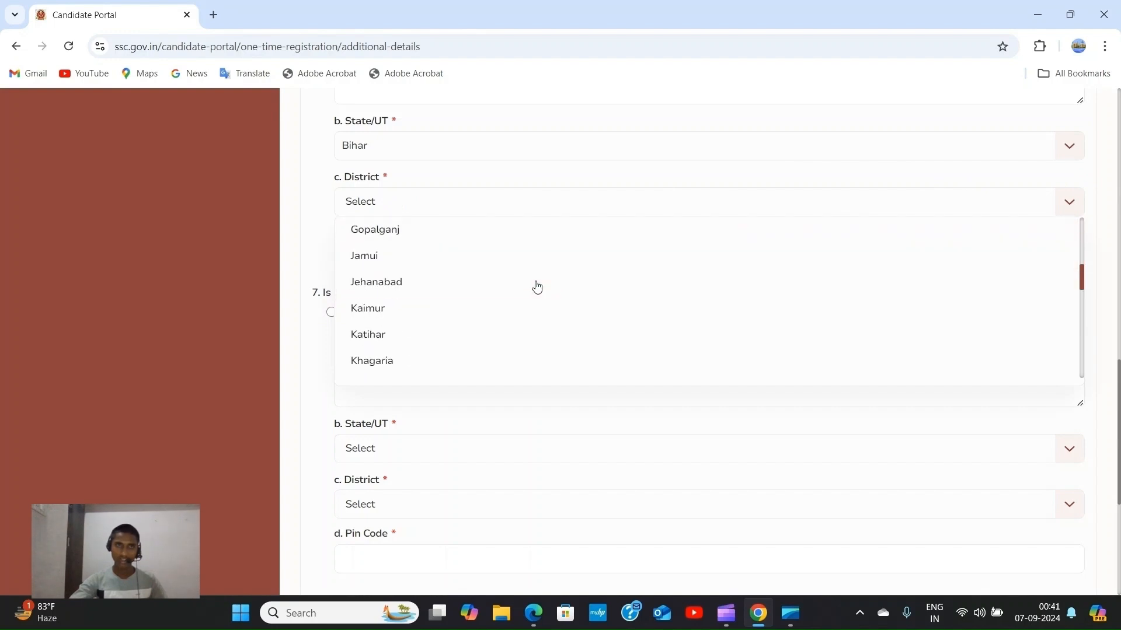
scroll(508, 277, down, 7)
scroll(503, 280, up, 3)
scroll(502, 280, down, 5)
click(466, 302)
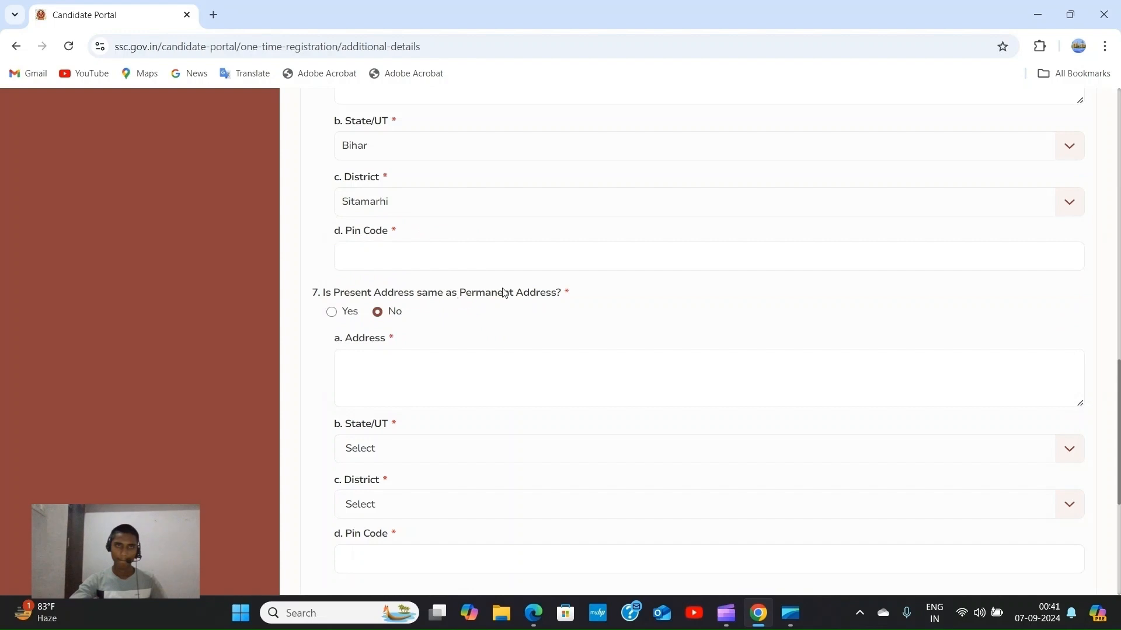
scroll(770, 288, down, 3)
scroll(743, 283, up, 3)
click(1077, 204)
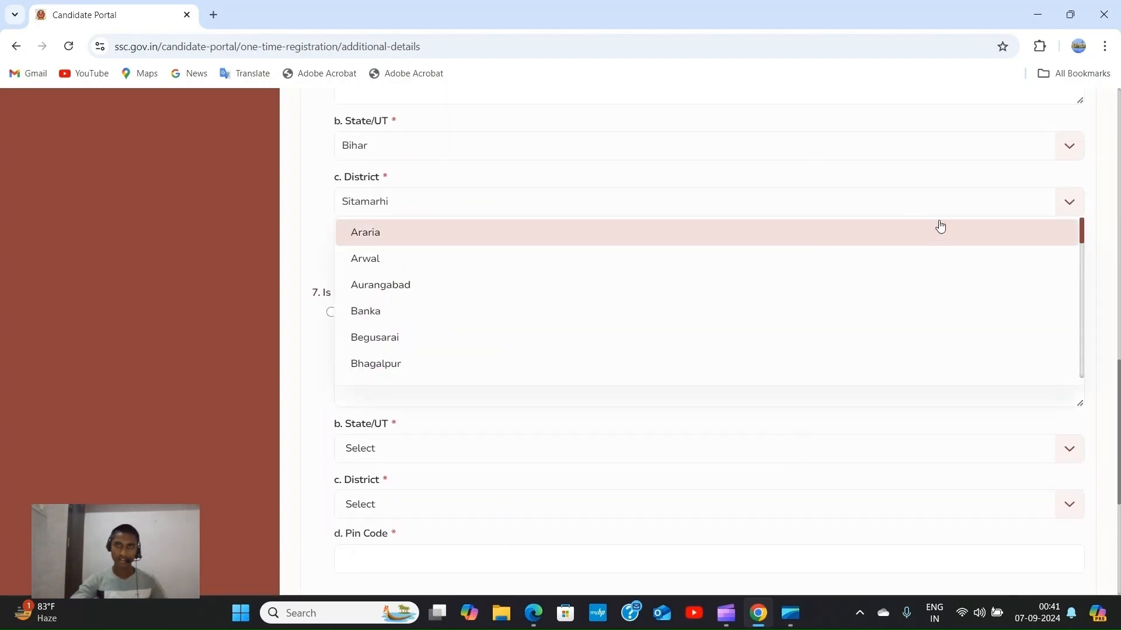
click(1044, 202)
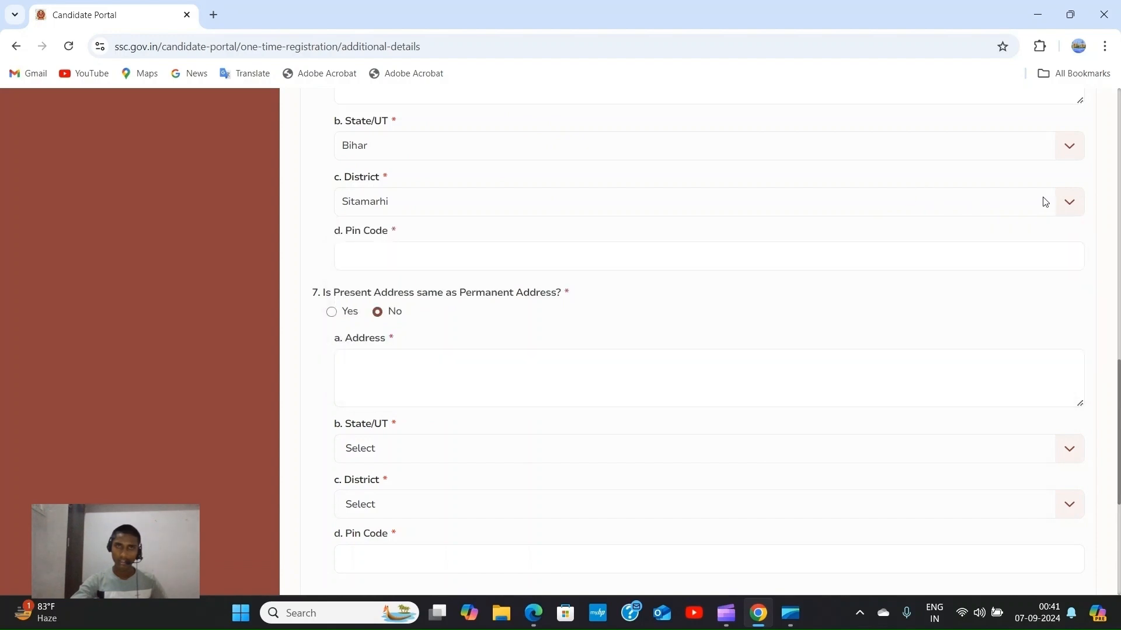
click(730, 264)
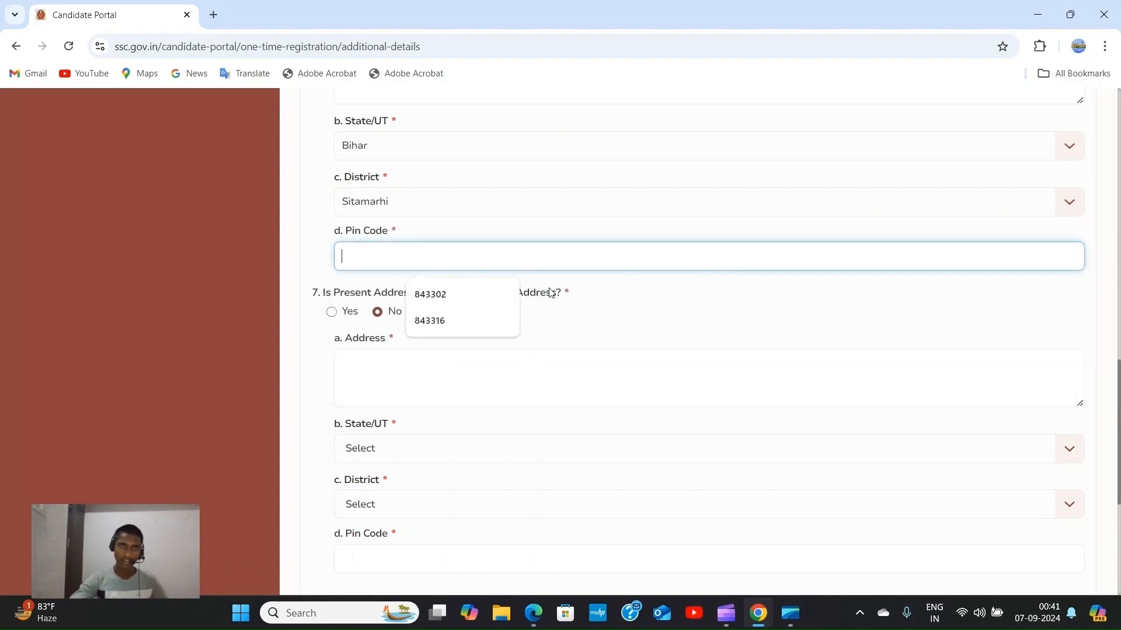
click(433, 324)
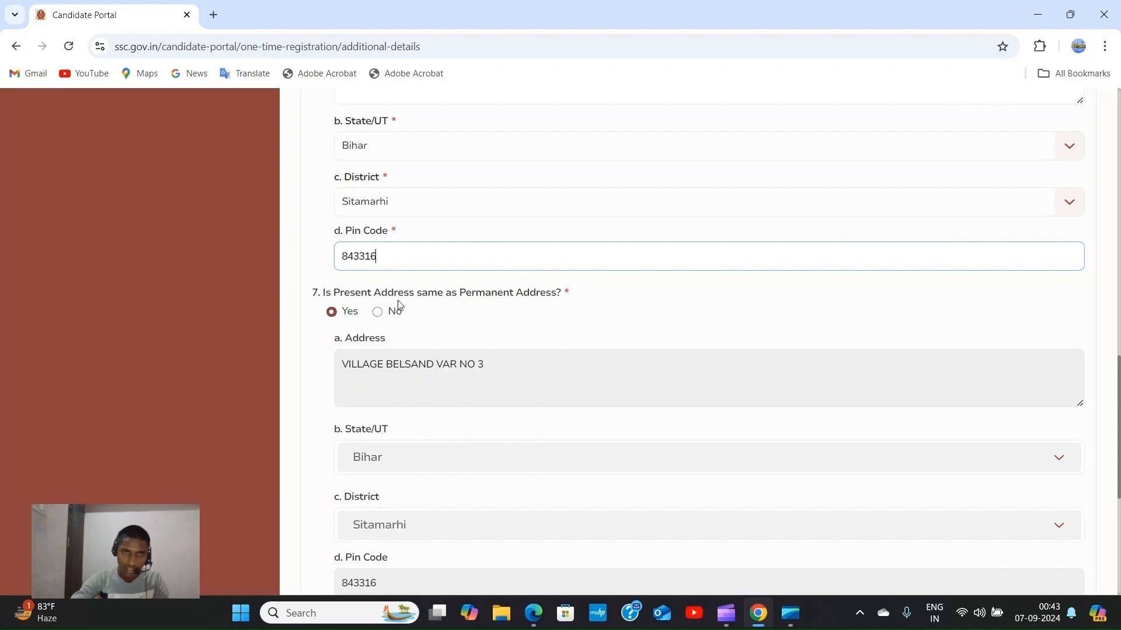
scroll(425, 153, up, 3)
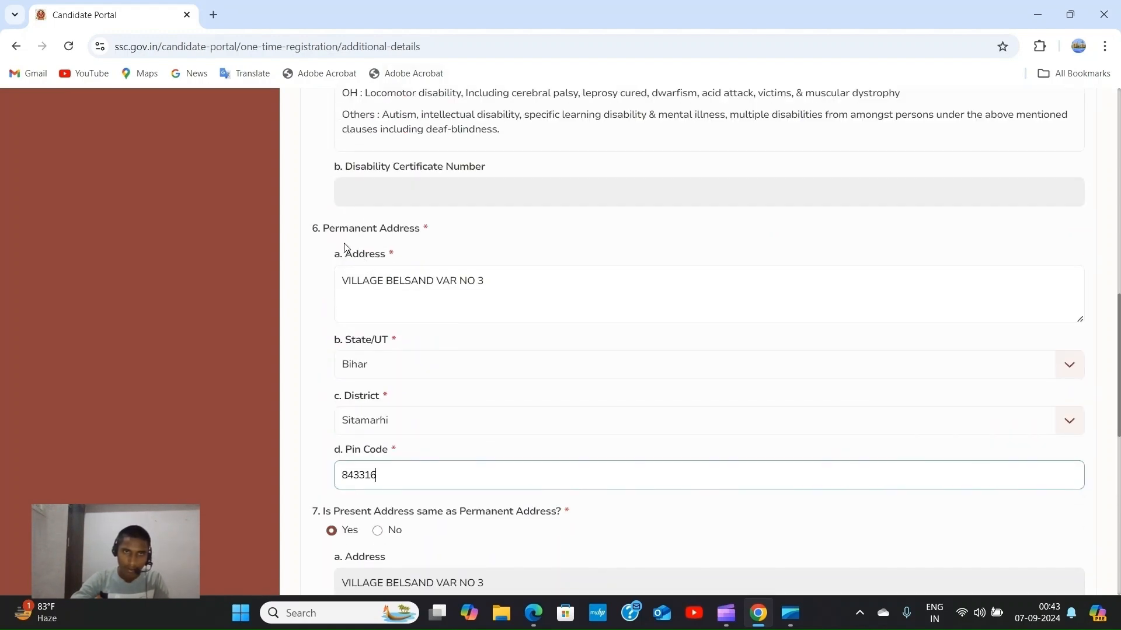
scroll(501, 238, down, 4)
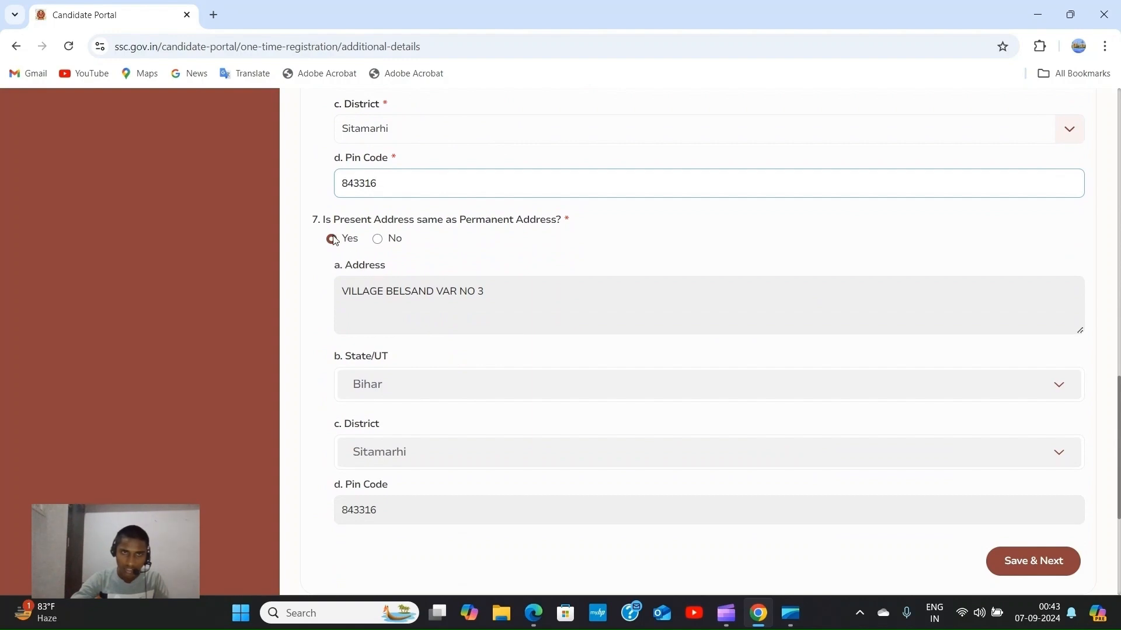
click(378, 239)
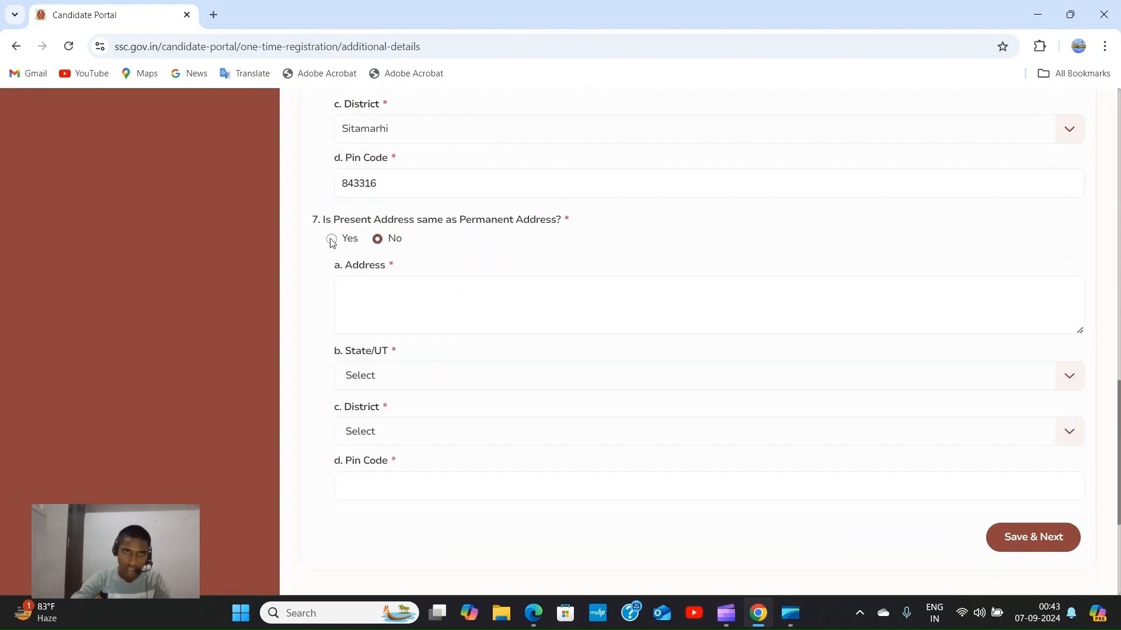
scroll(350, 234, up, 5)
scroll(388, 230, down, 5)
click(332, 240)
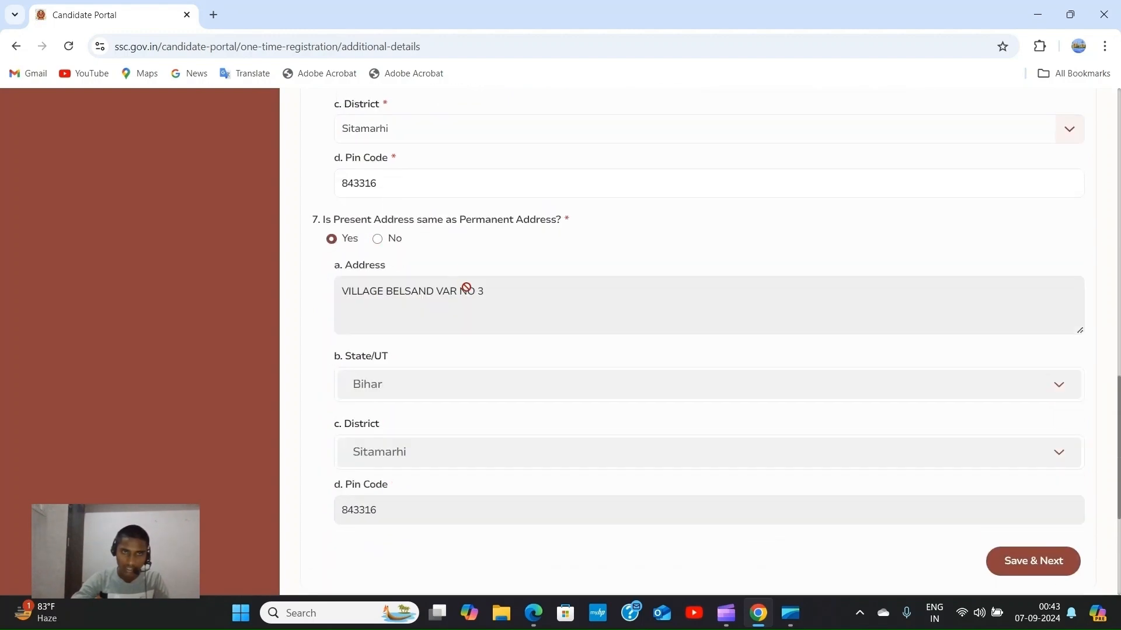
scroll(445, 296, down, 3)
scroll(508, 297, up, 1)
scroll(759, 245, down, 1)
scroll(835, 229, down, 1)
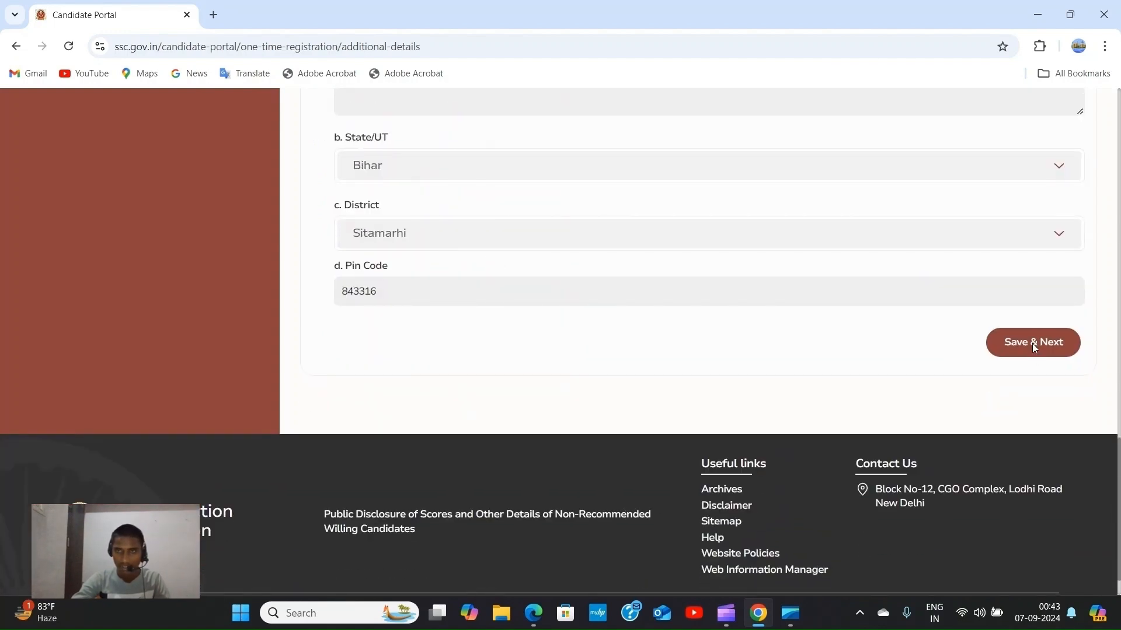
Save the additional details, dismiss the success dialog, and tick 'I Agree for the above Terms & Conditions'.
click(1032, 343)
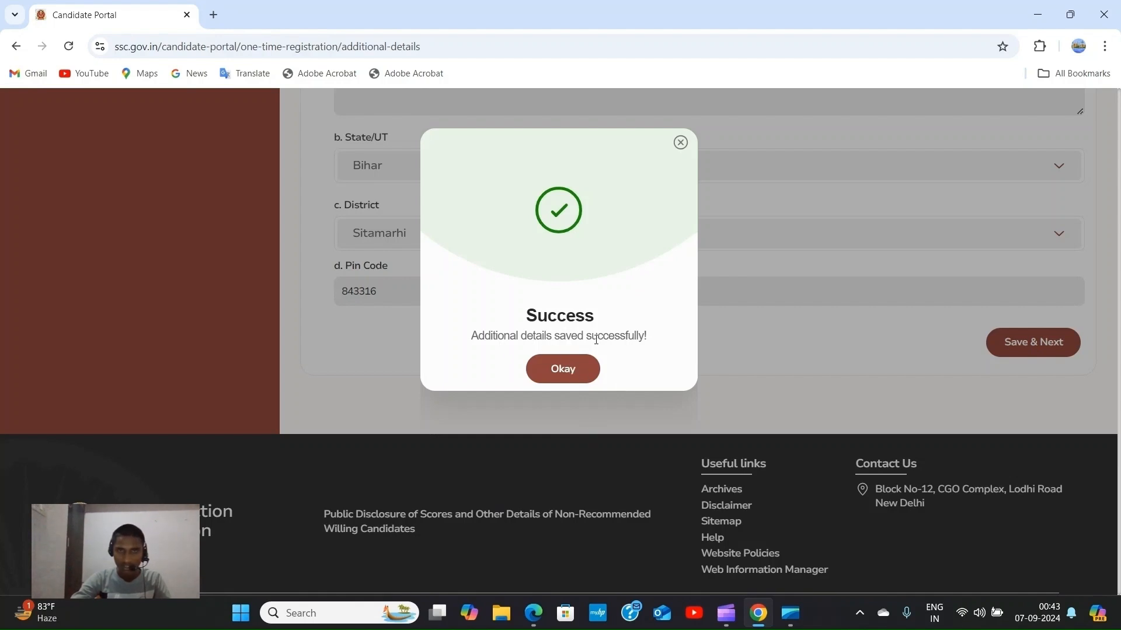
click(564, 371)
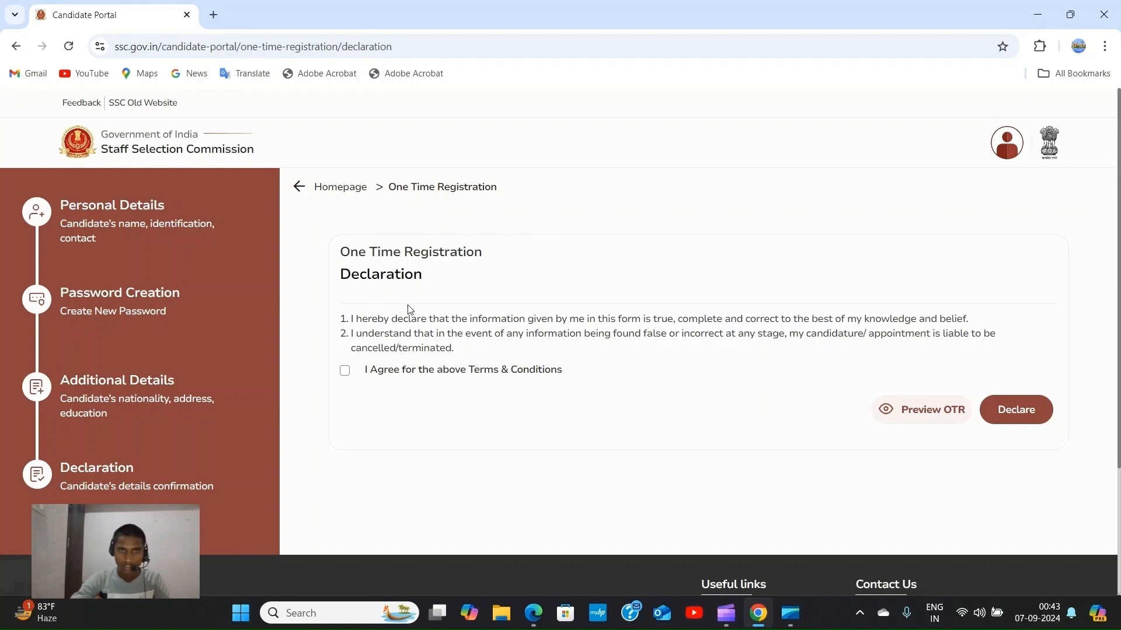
click(345, 371)
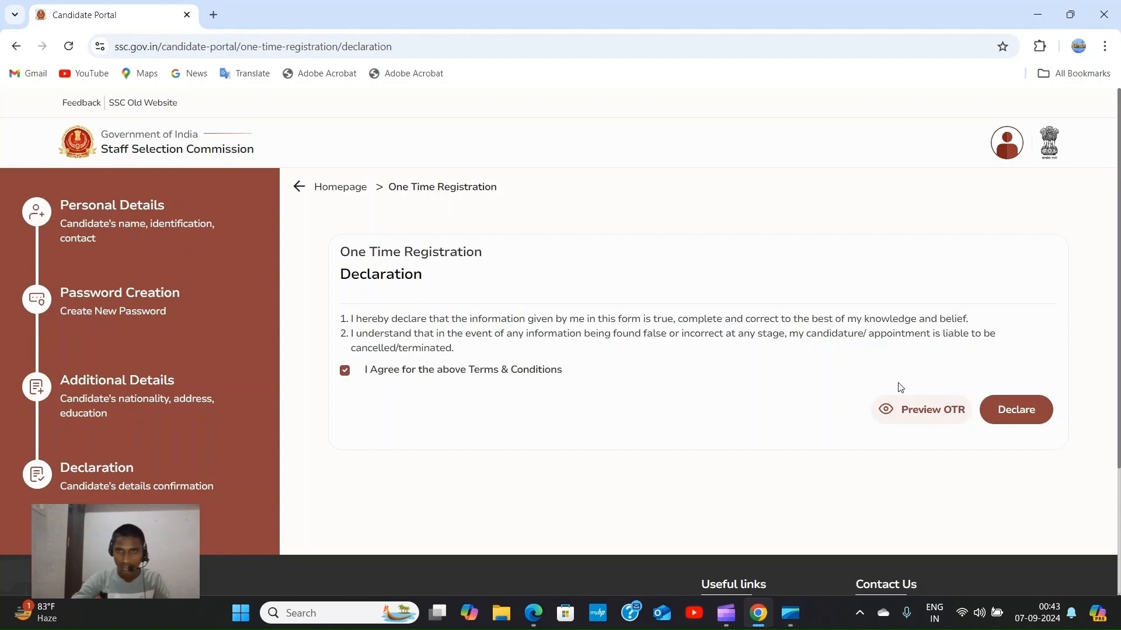
scroll(893, 386, down, 1)
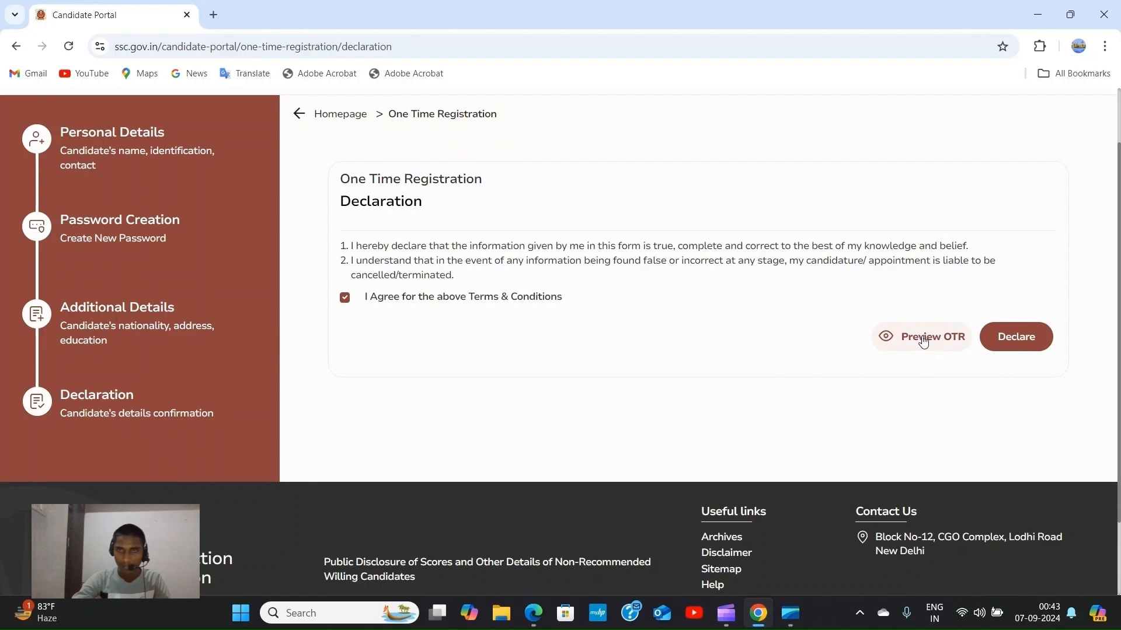
Review the One Time Registration preview, close it, and submit the declaration with Declare.
click(923, 342)
scroll(700, 350, down, 5)
scroll(554, 350, down, 15)
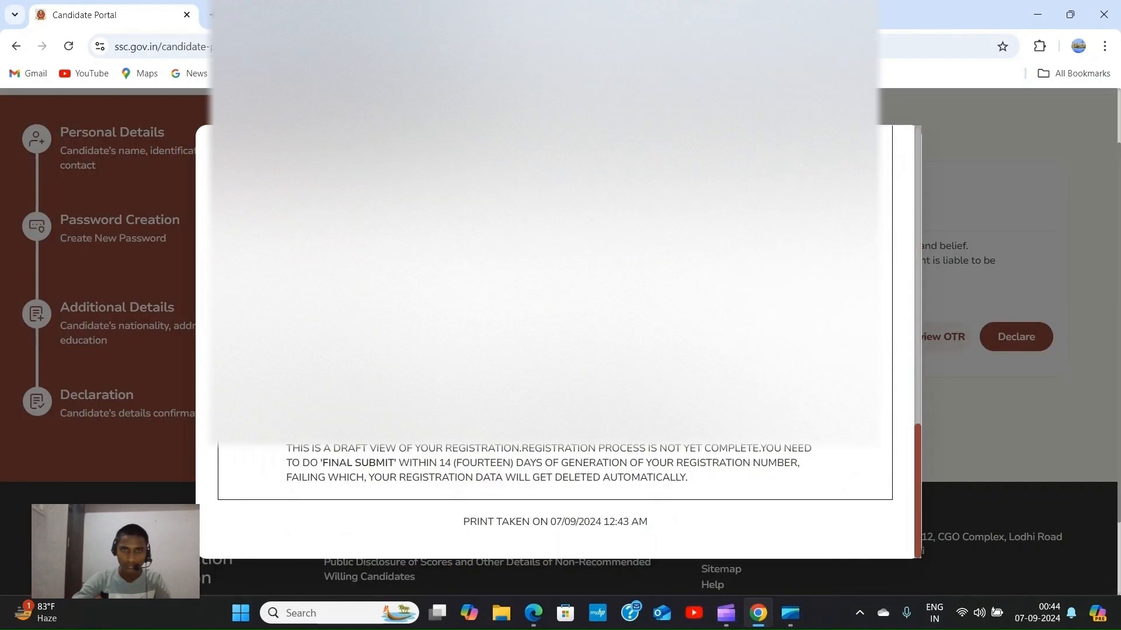
scroll(555, 351, up, 5)
scroll(554, 350, up, 8)
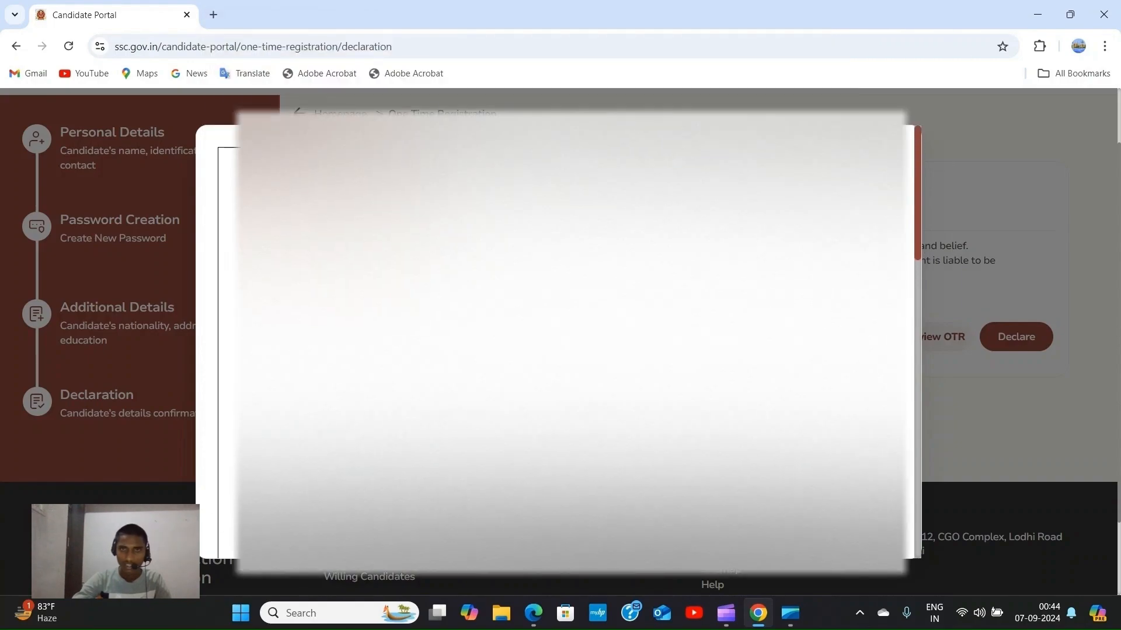
click(877, 163)
scroll(1021, 320, up, 2)
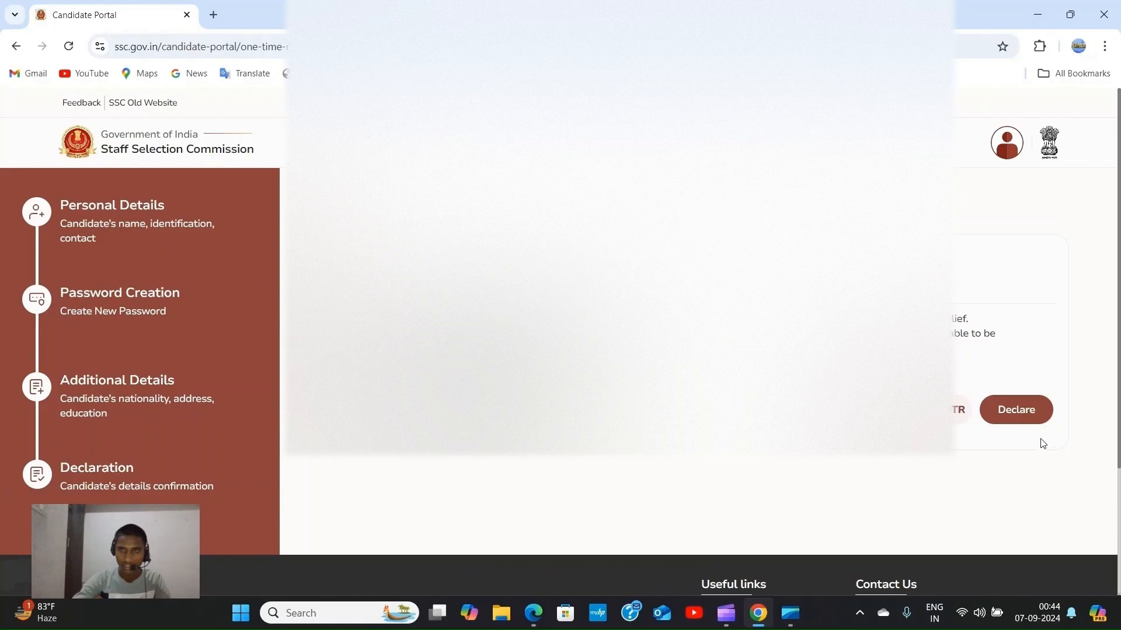
click(1030, 412)
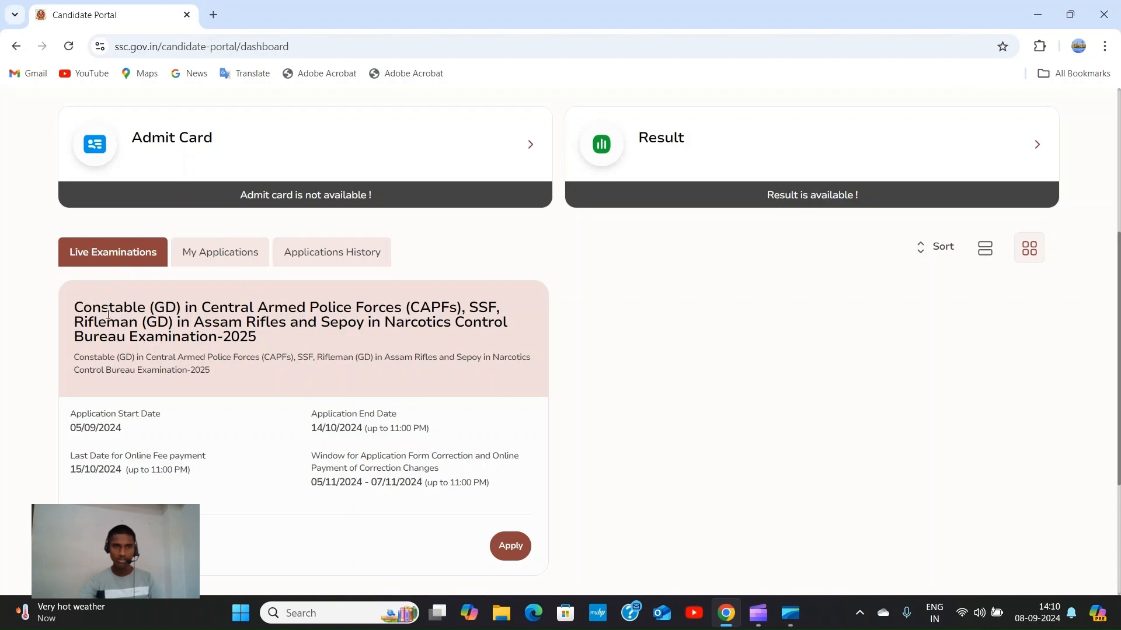
Apply for the Constable (GD) 2025 exam, read the instructions, and choose Fill Form.
scroll(373, 409, down, 1)
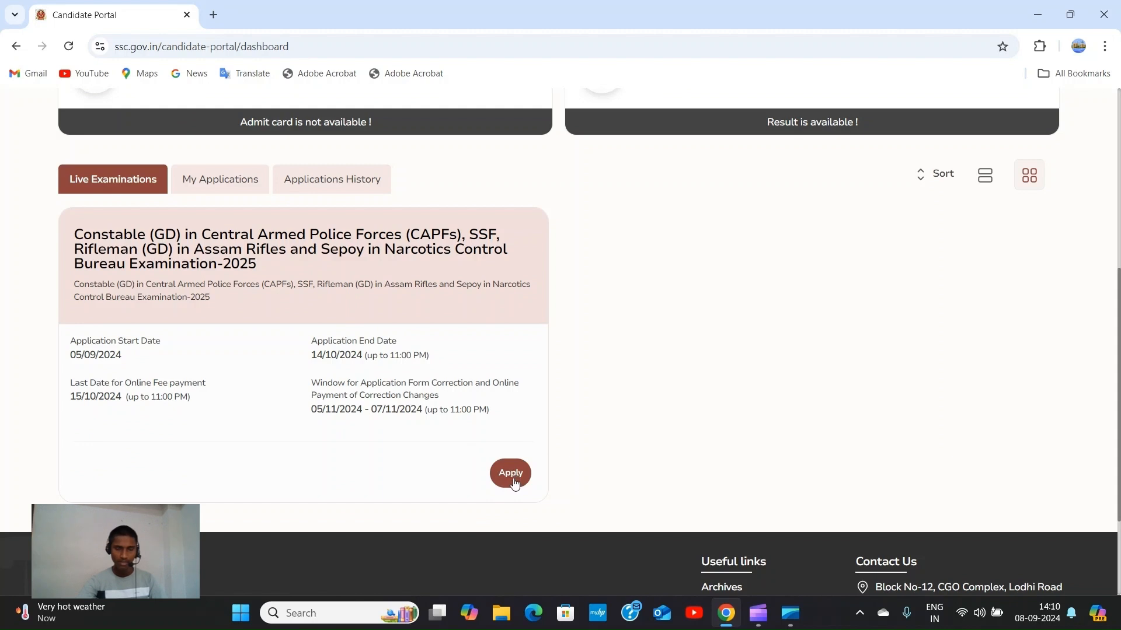
click(513, 473)
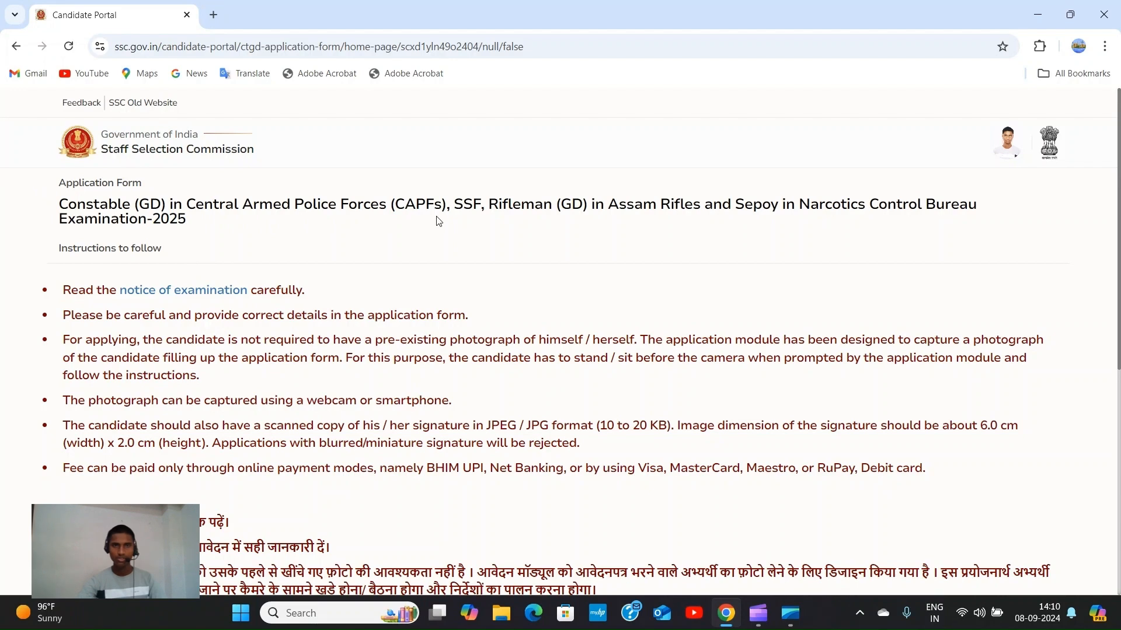
scroll(454, 211, down, 4)
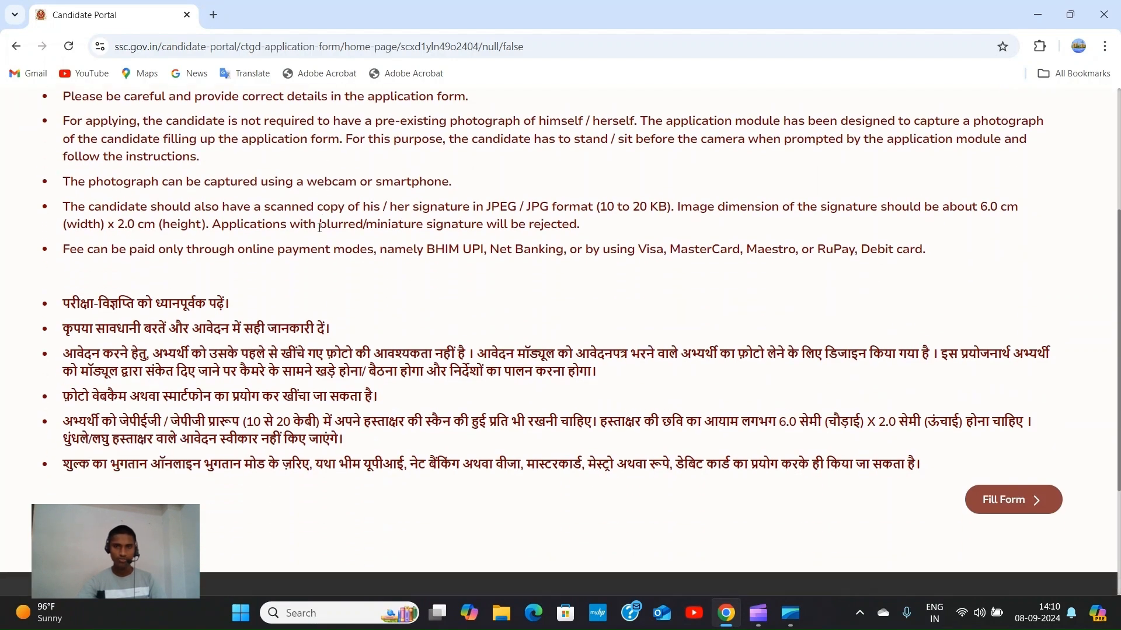
scroll(315, 230, up, 3)
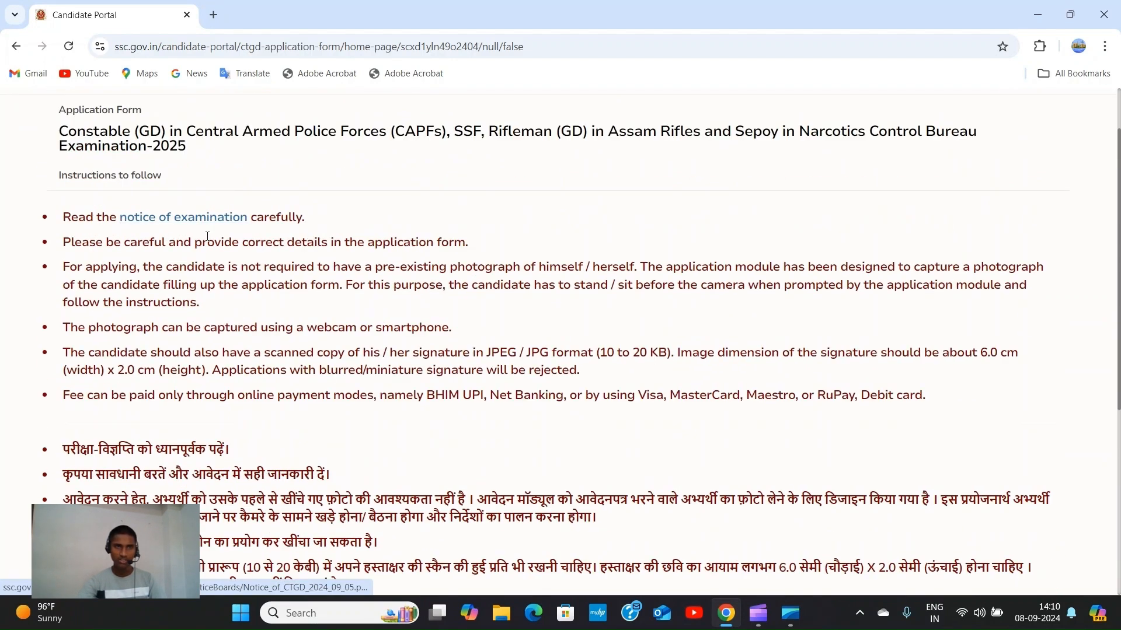
scroll(222, 233, down, 5)
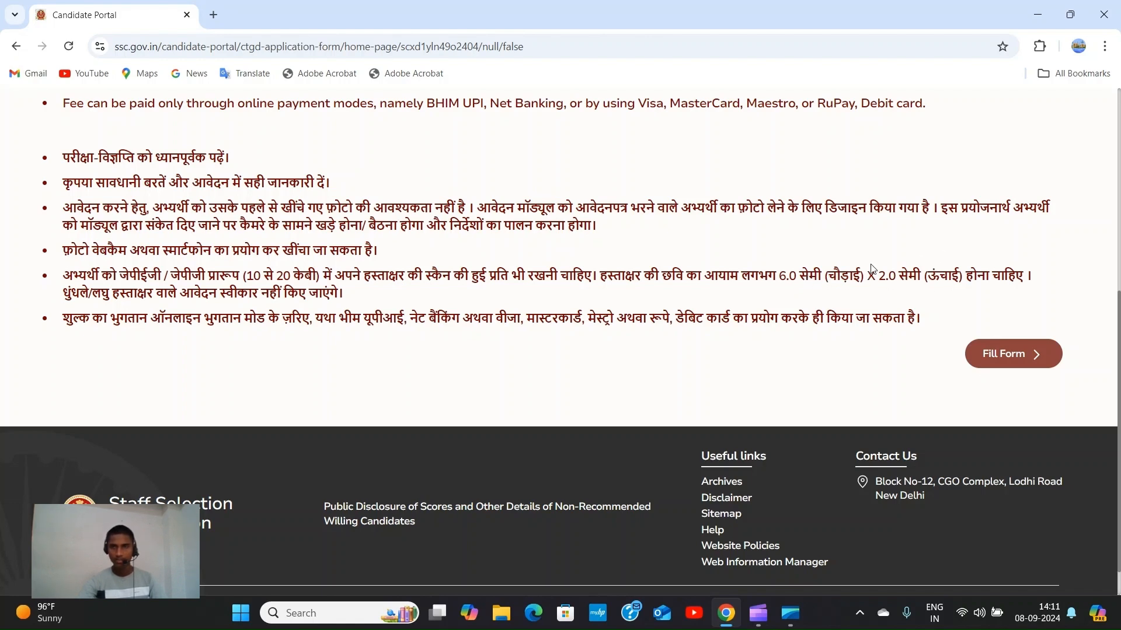
scroll(676, 297, down, 1)
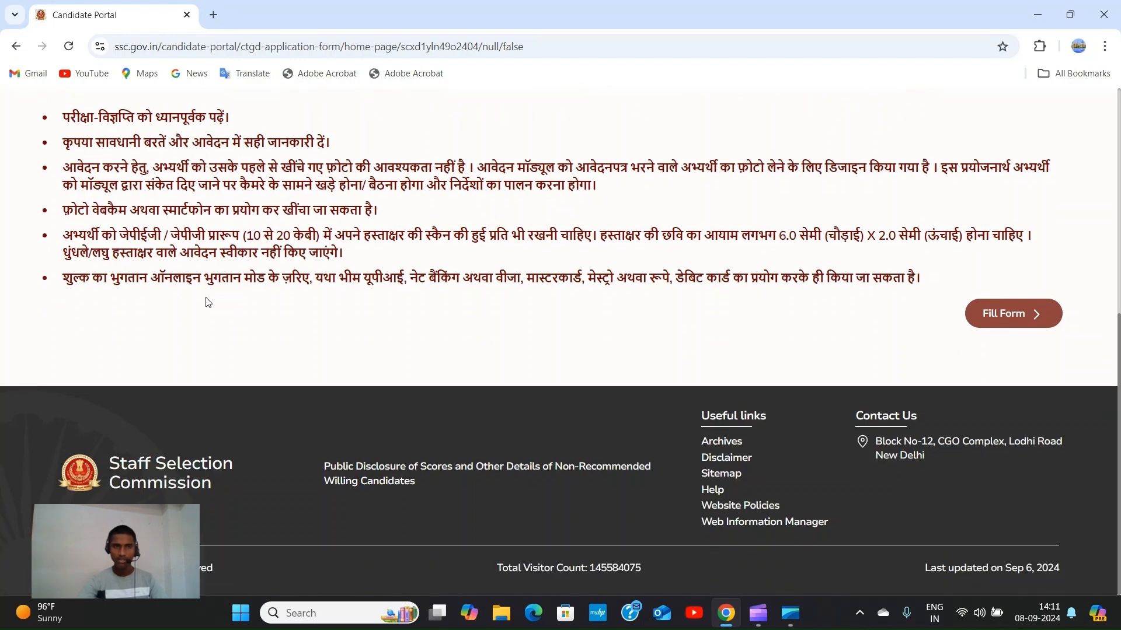
click(1003, 320)
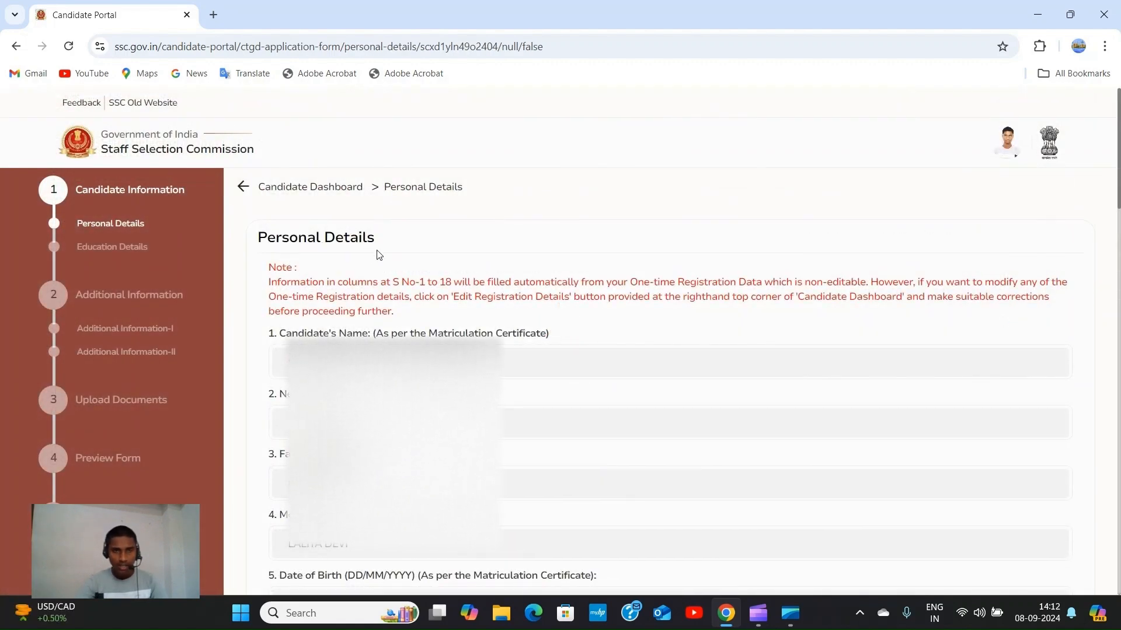
Save the prefilled Personal Details with Next and acknowledge the success message.
scroll(380, 305, down, 1)
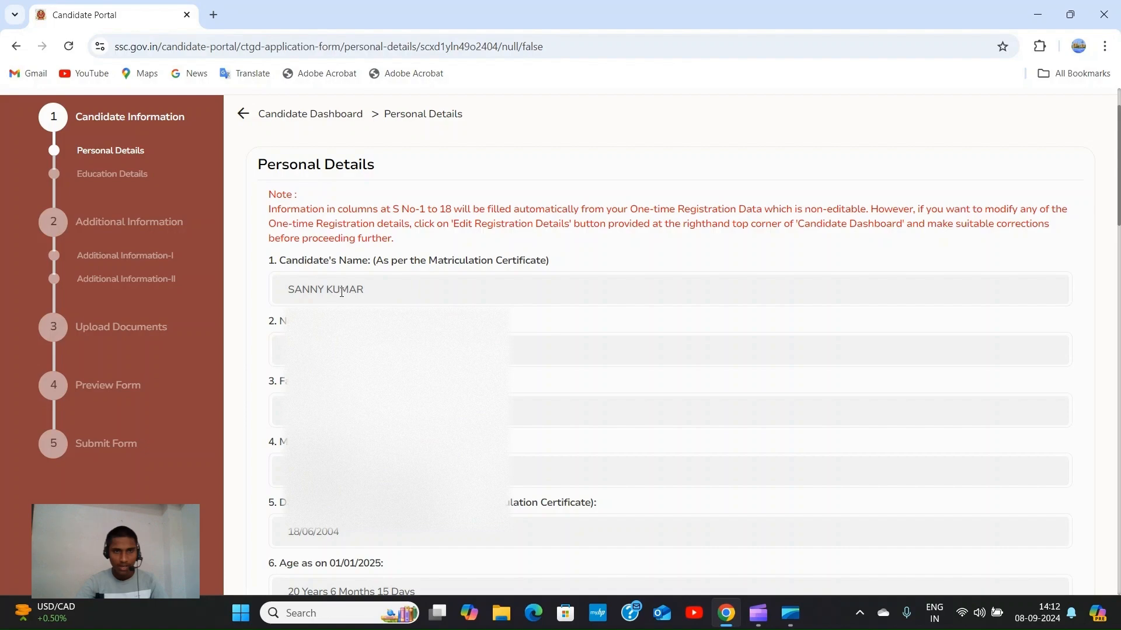
scroll(343, 293, down, 4)
scroll(355, 281, down, 15)
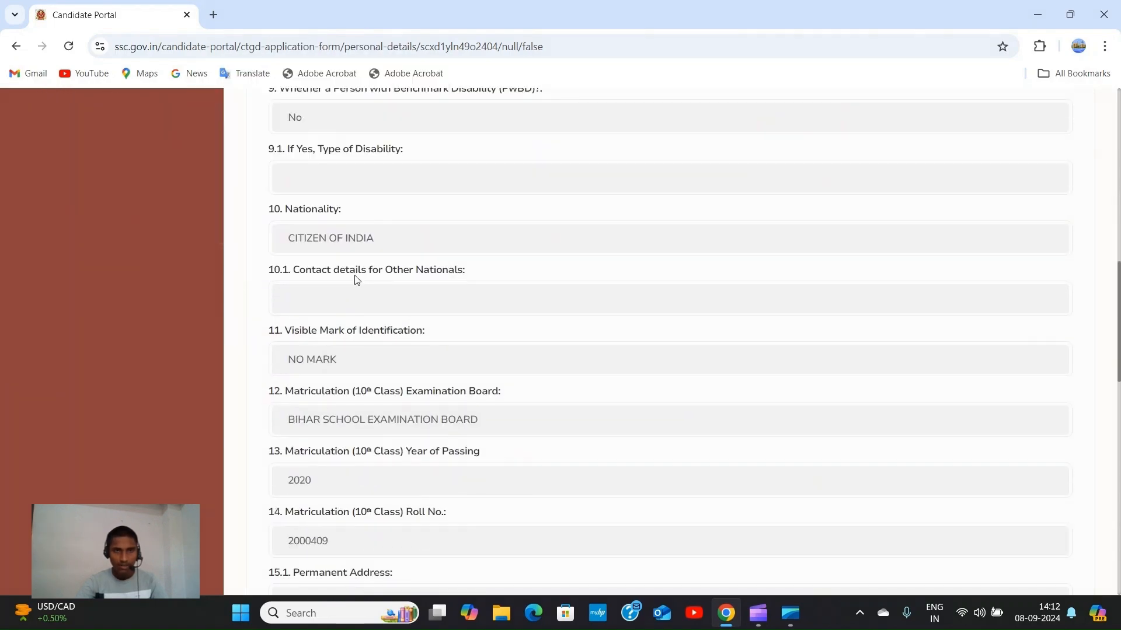
scroll(414, 318, down, 3)
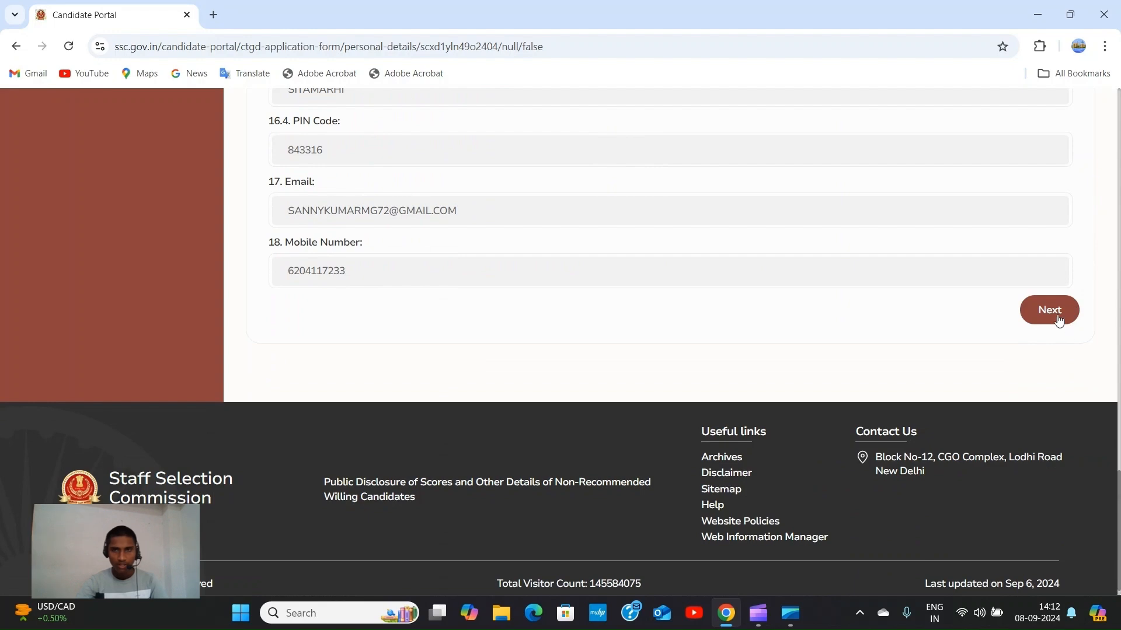
click(1058, 321)
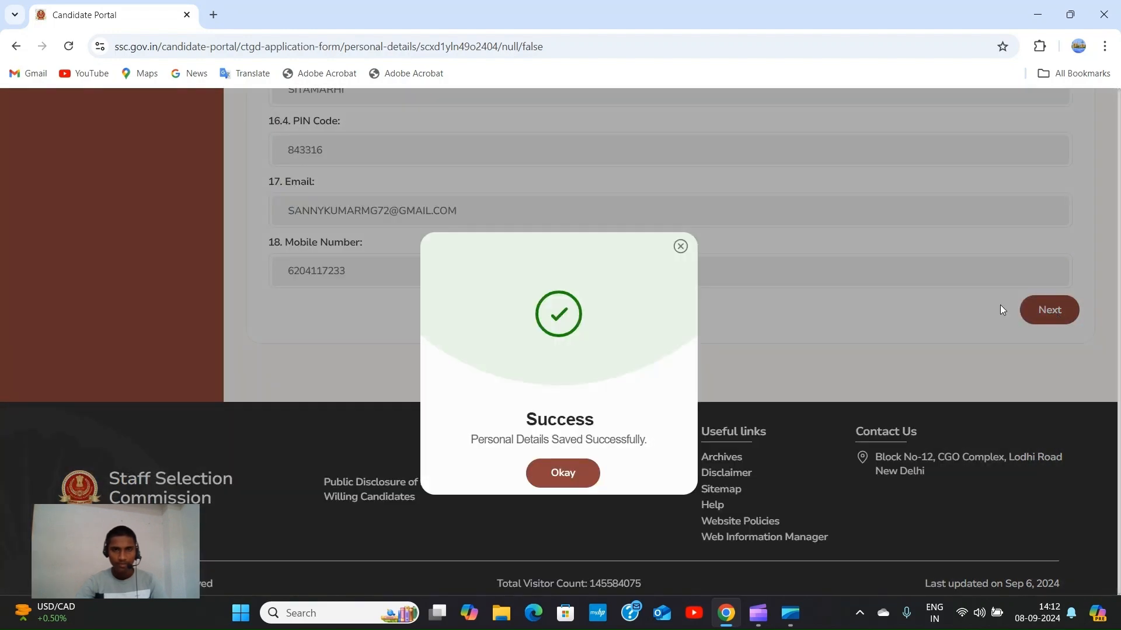
click(563, 474)
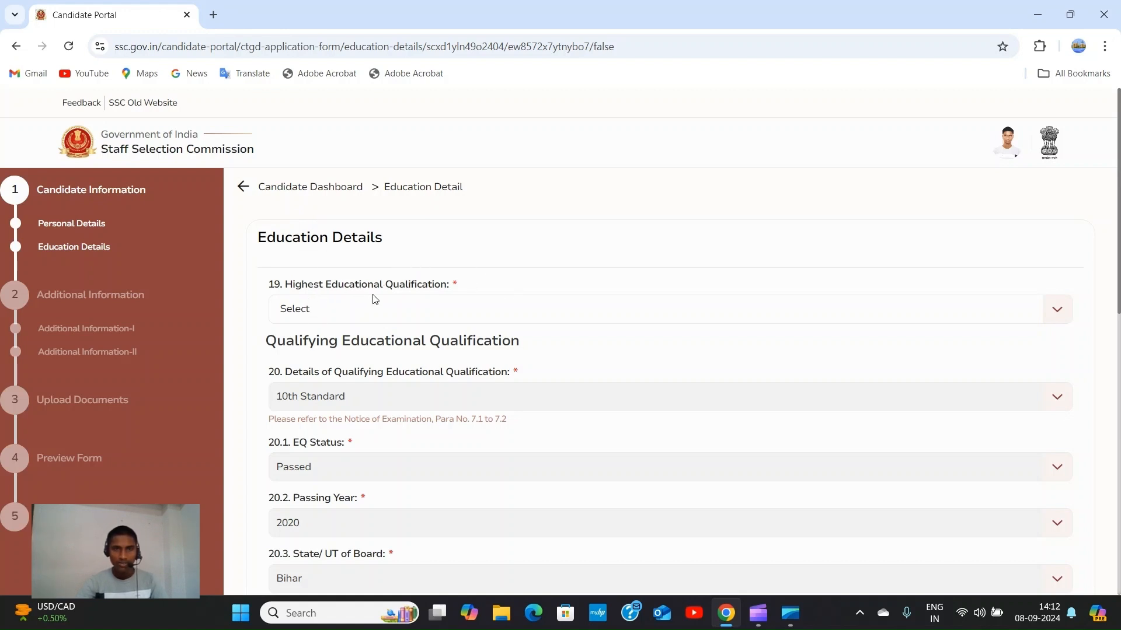
Set highest qualification to Higher Secondary (10+2) and enter 46.2 as the percentage.
click(1061, 313)
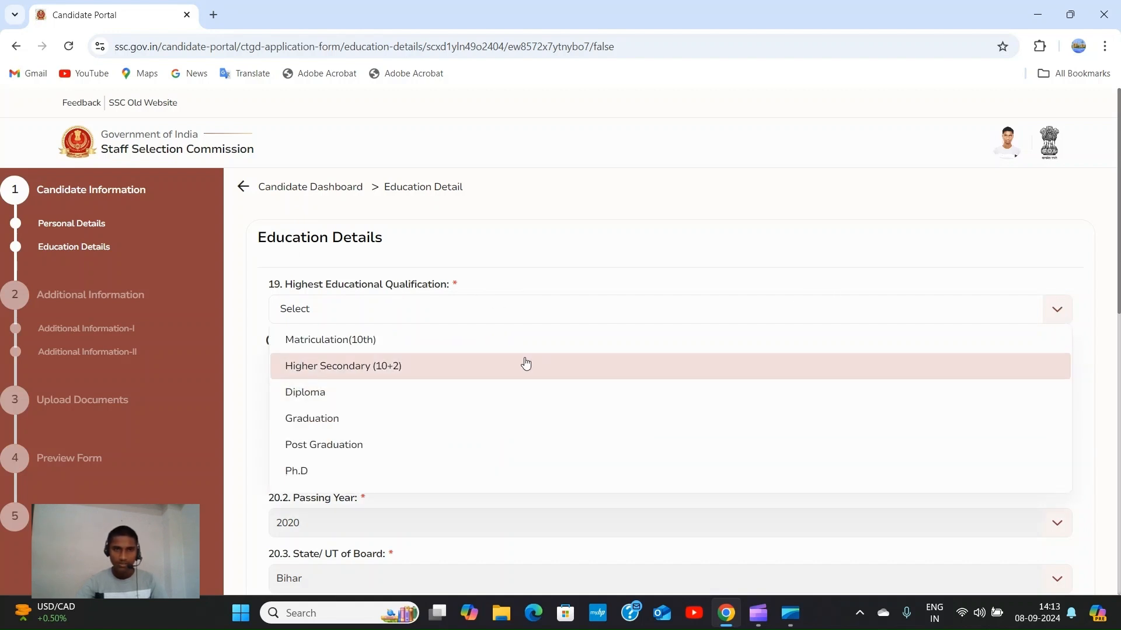
click(526, 362)
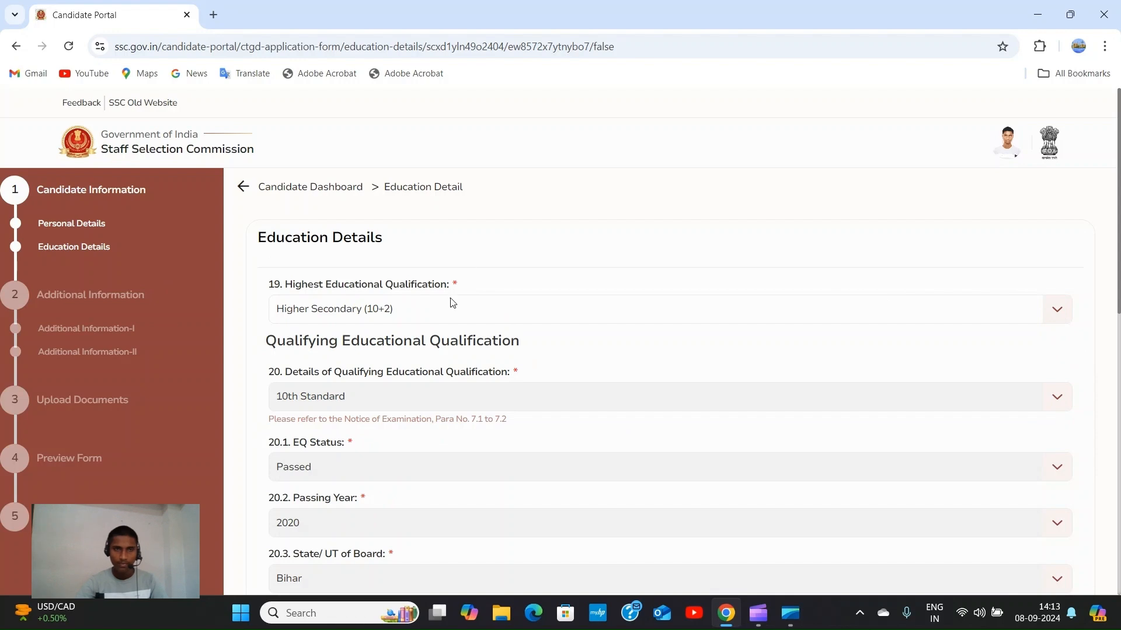
scroll(380, 241, down, 3)
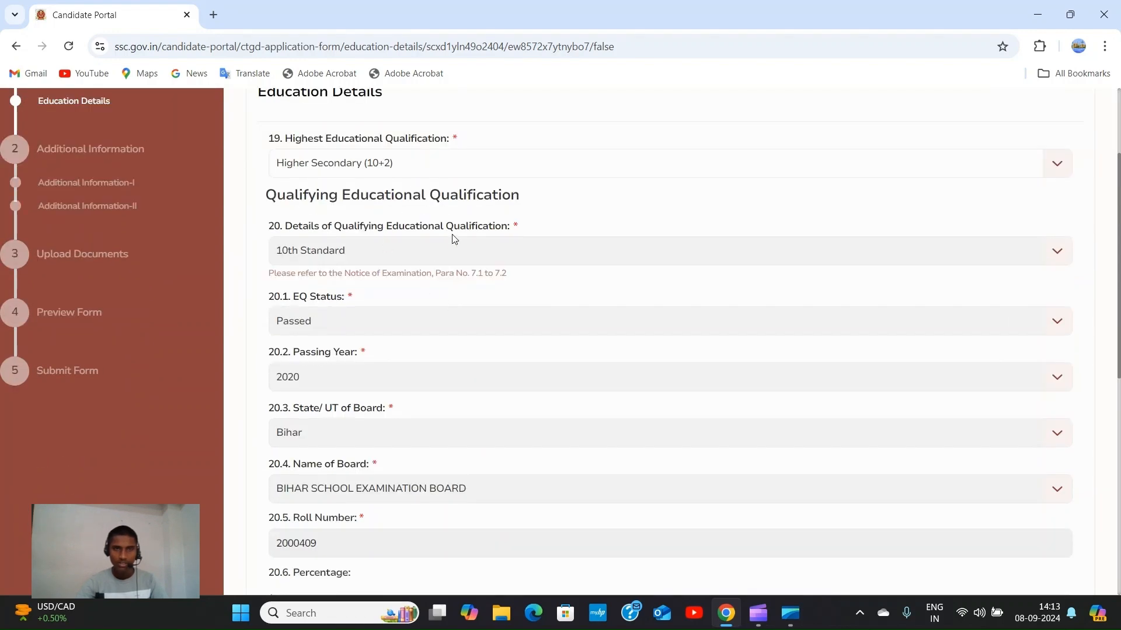
scroll(453, 234, down, 6)
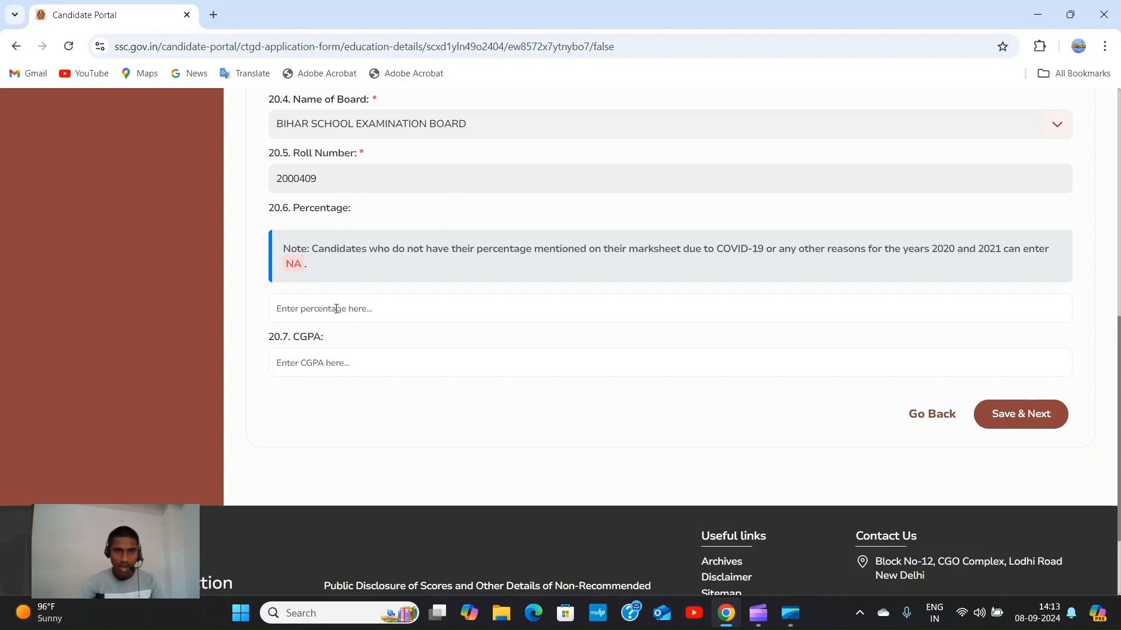
click(374, 311)
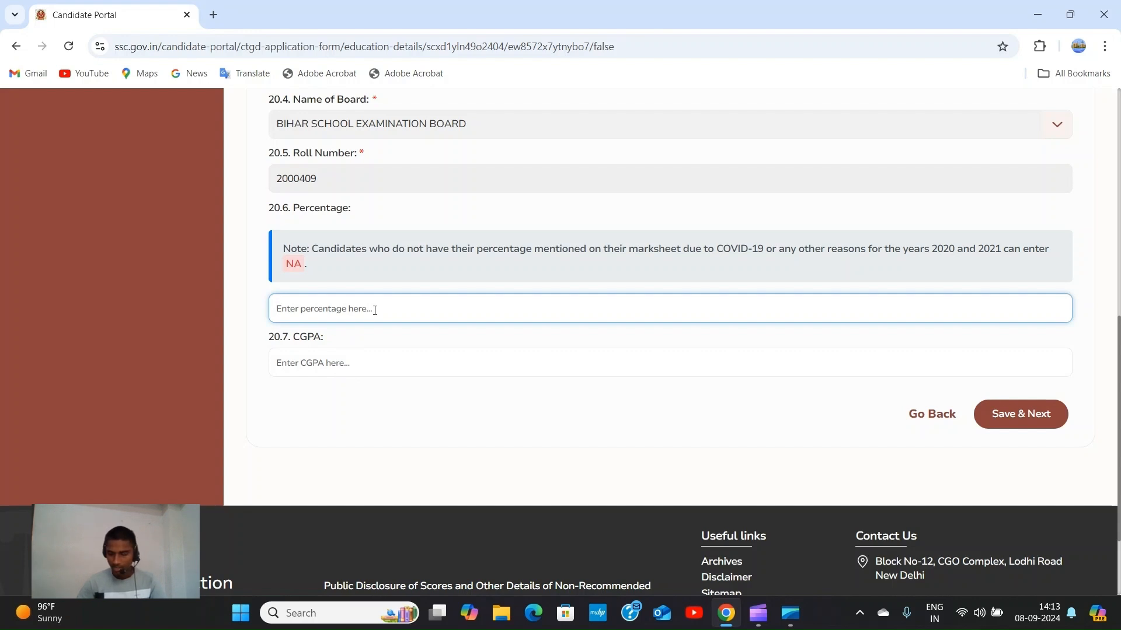
text(46.2)
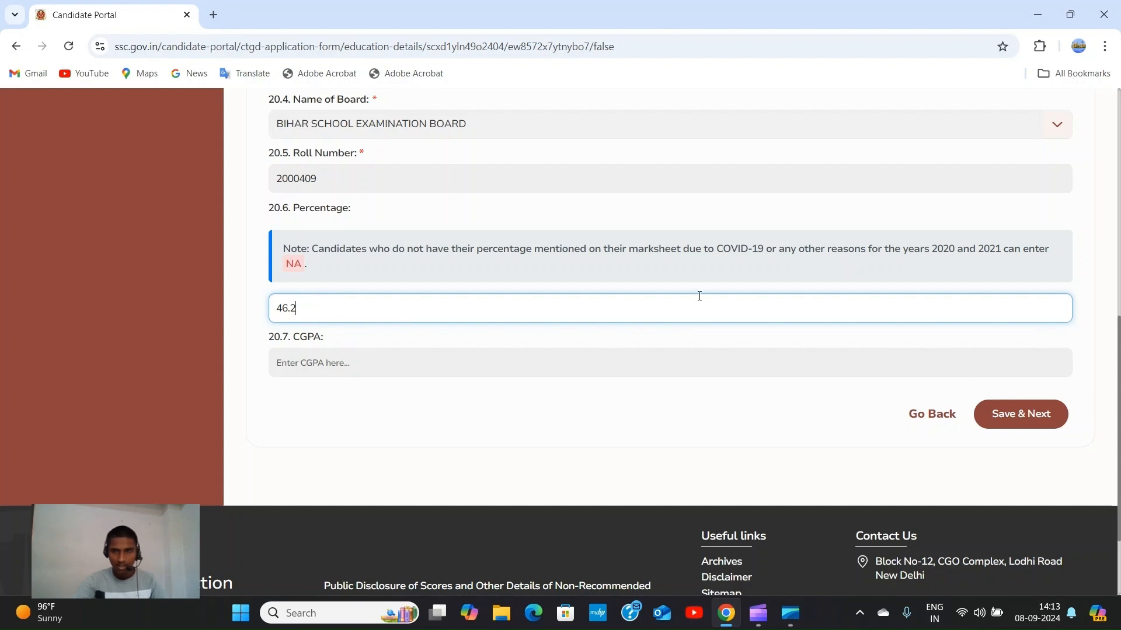
Save the education details and confirm the success message to move on.
scroll(655, 288, up, 2)
scroll(733, 325, down, 4)
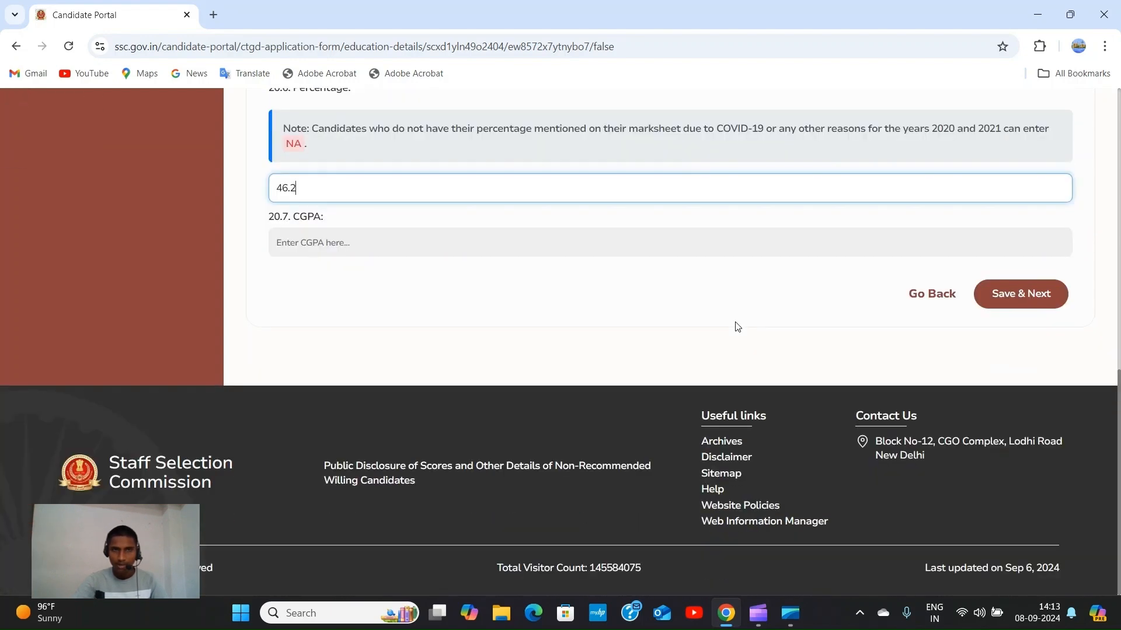
click(1026, 296)
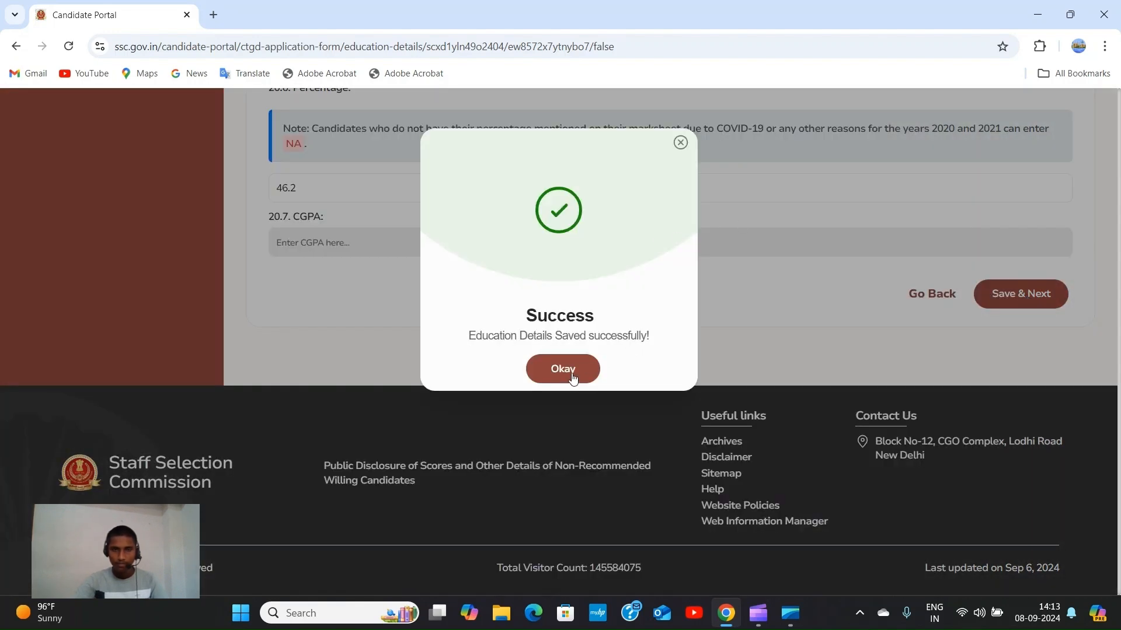
click(573, 378)
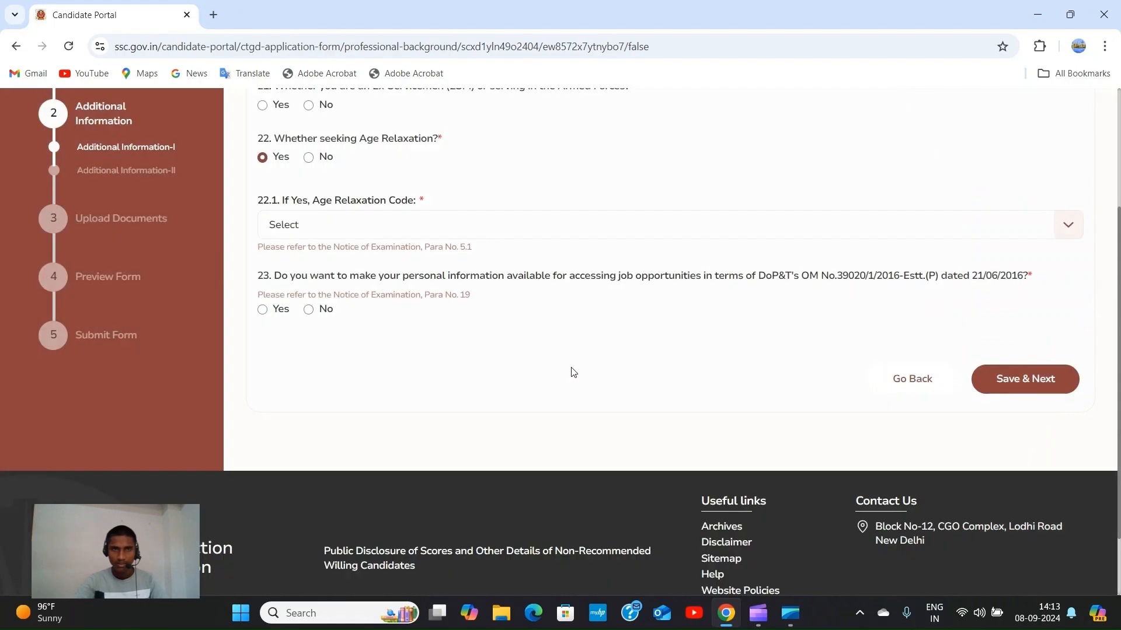
Answer No to question 21 (Ex-Servicemen/Armed Forces), replacing the initially selected Yes.
scroll(467, 275, up, 3)
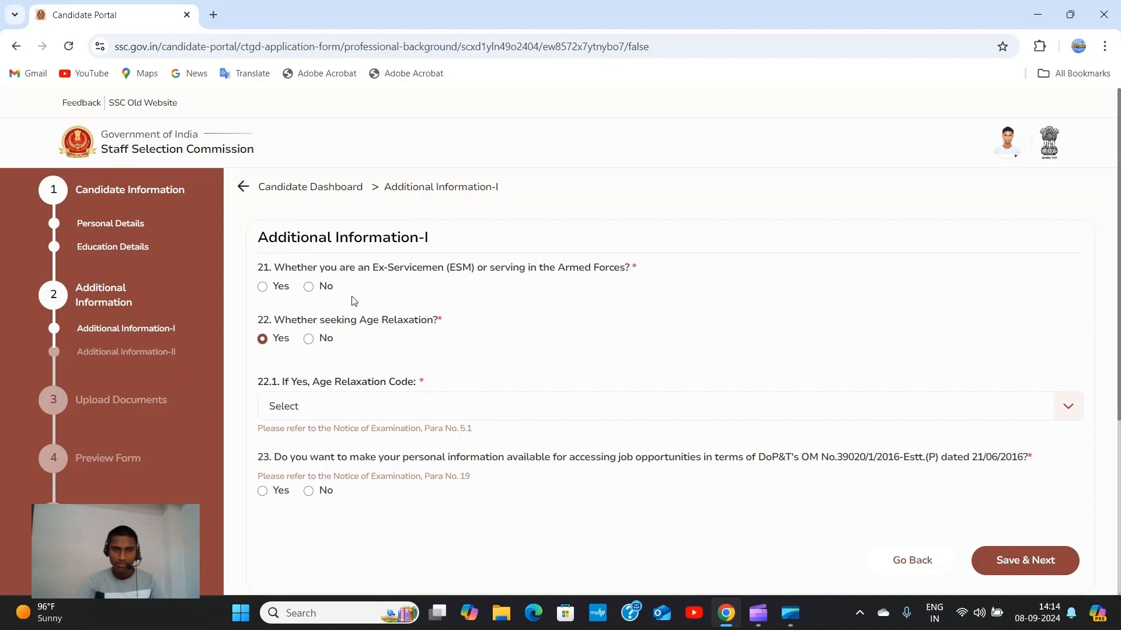
click(263, 287)
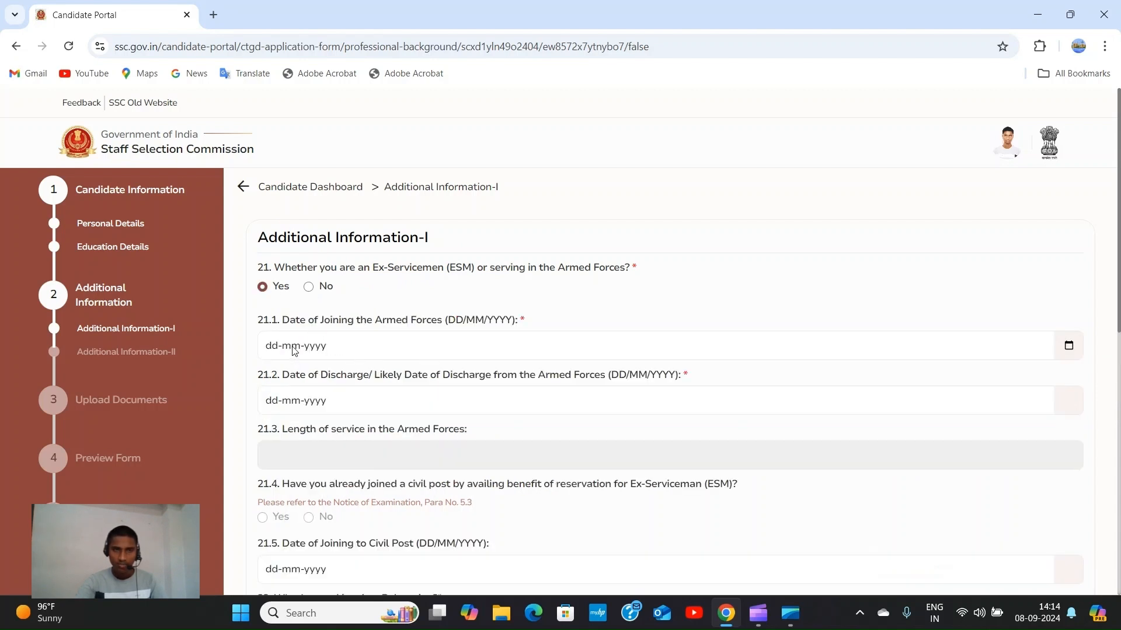
scroll(392, 379, down, 1)
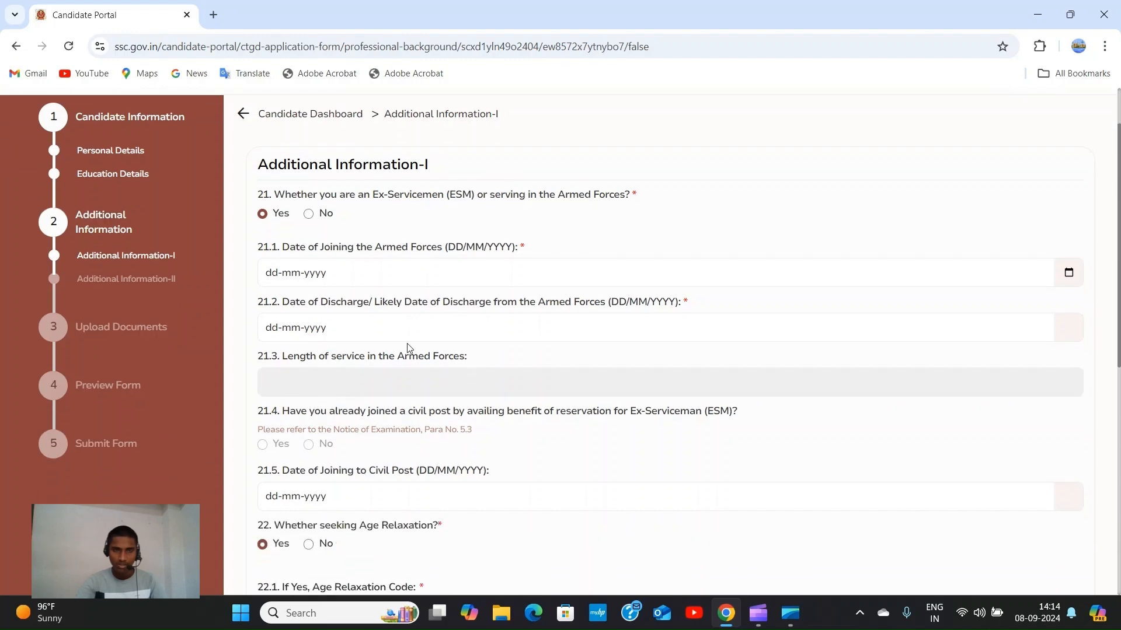
scroll(416, 349, up, 1)
scroll(391, 371, down, 1)
scroll(351, 373, up, 1)
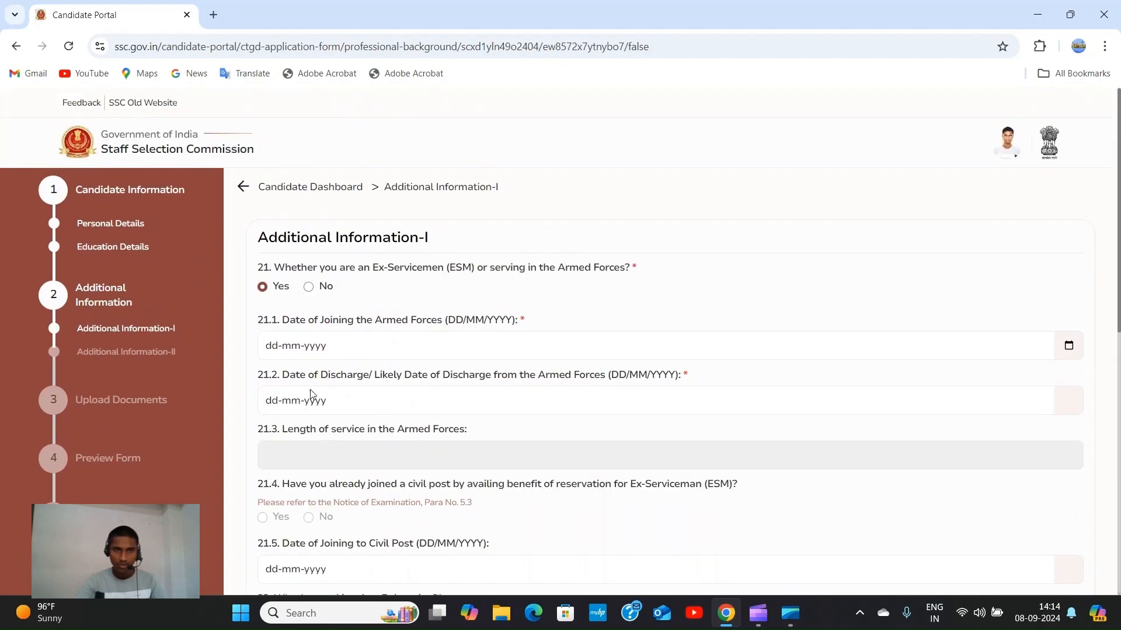
click(310, 287)
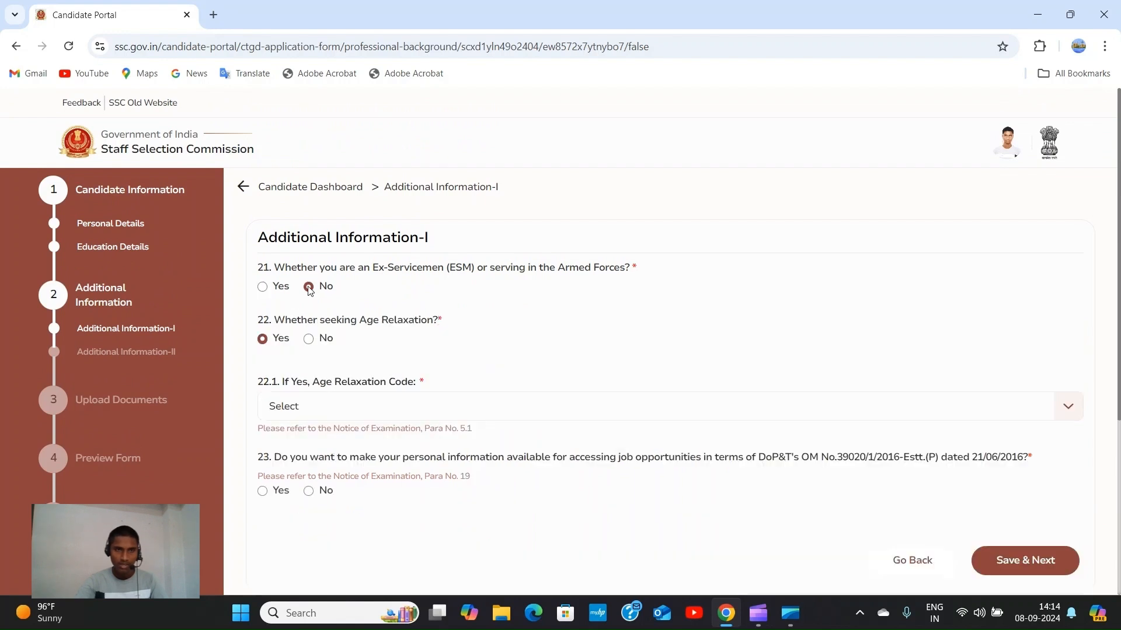
scroll(380, 295, down, 1)
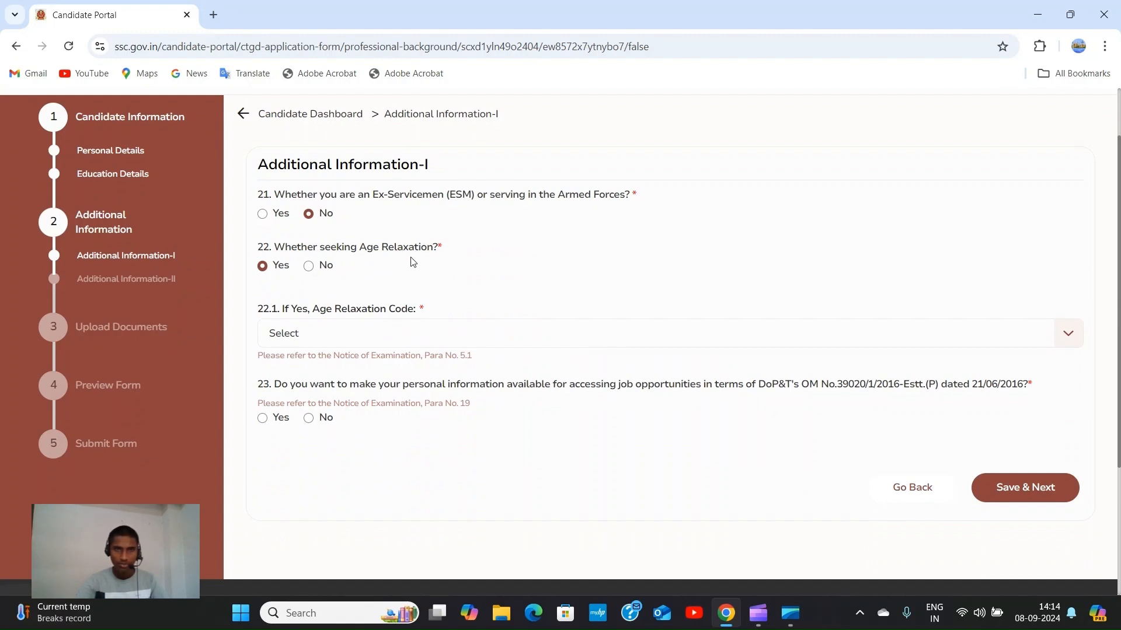
Select 02 - OBC as the age relaxation code.
click(1078, 336)
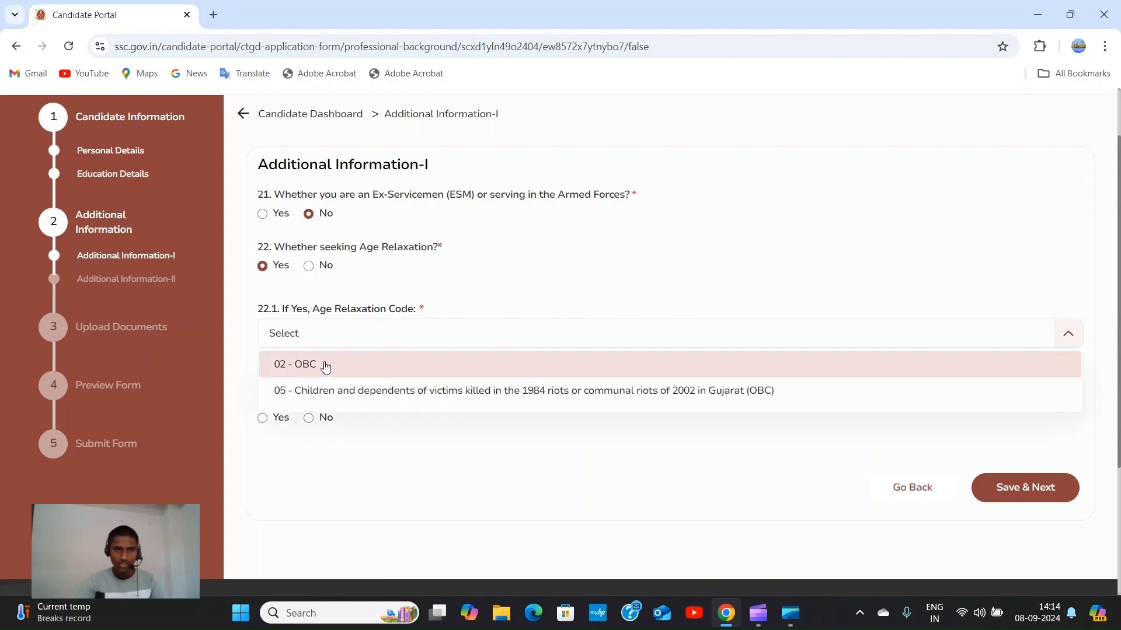
click(326, 366)
scroll(329, 351, down, 1)
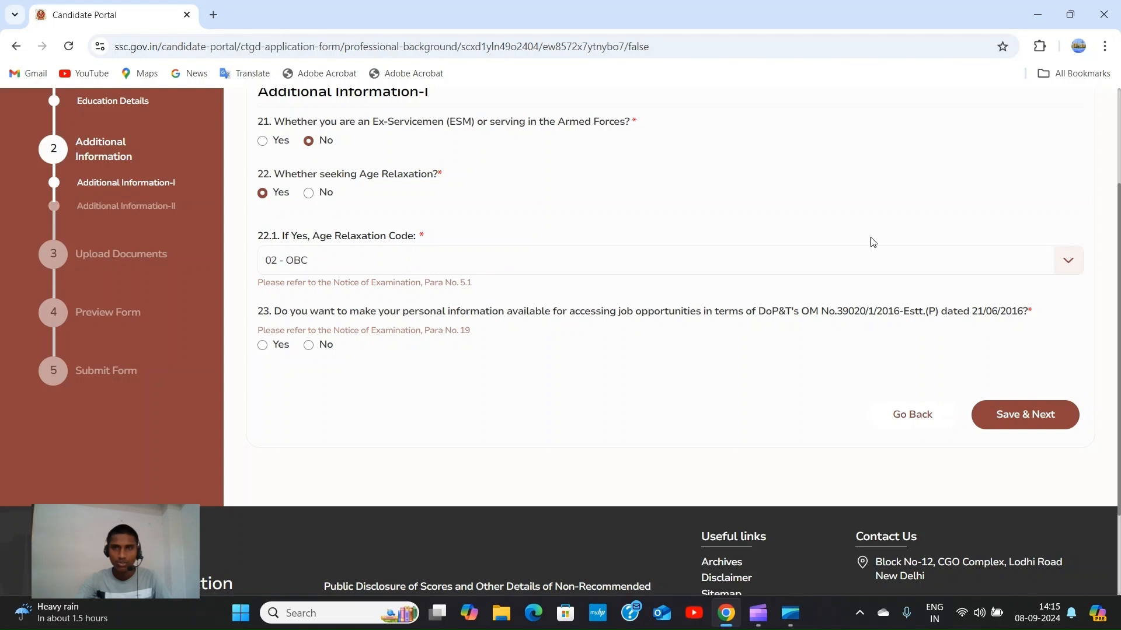
click(1068, 264)
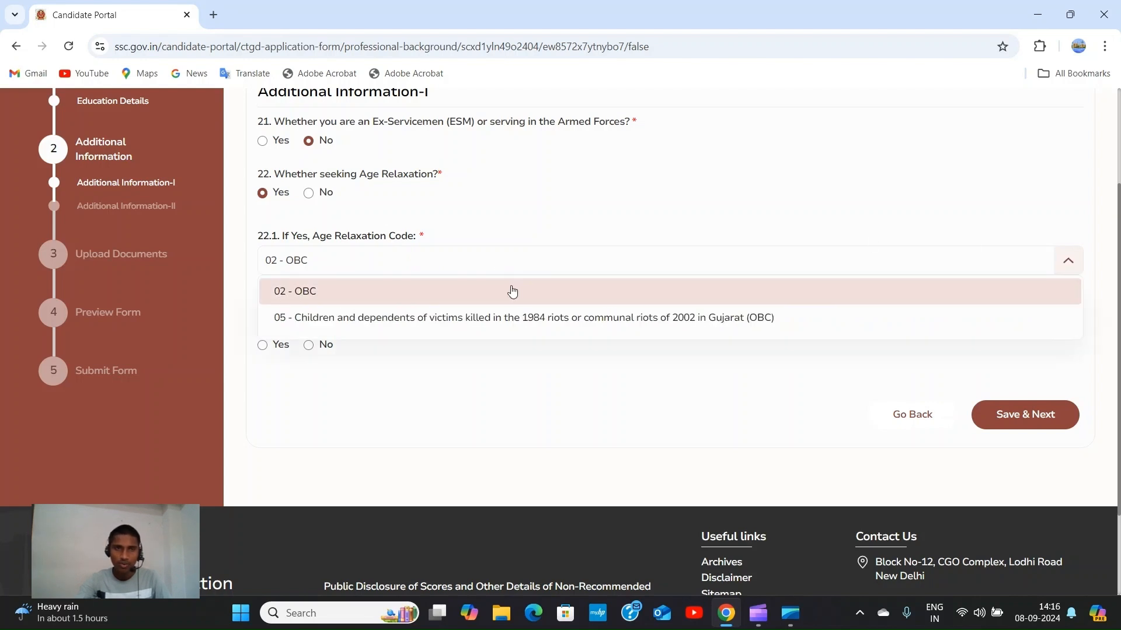
click(513, 292)
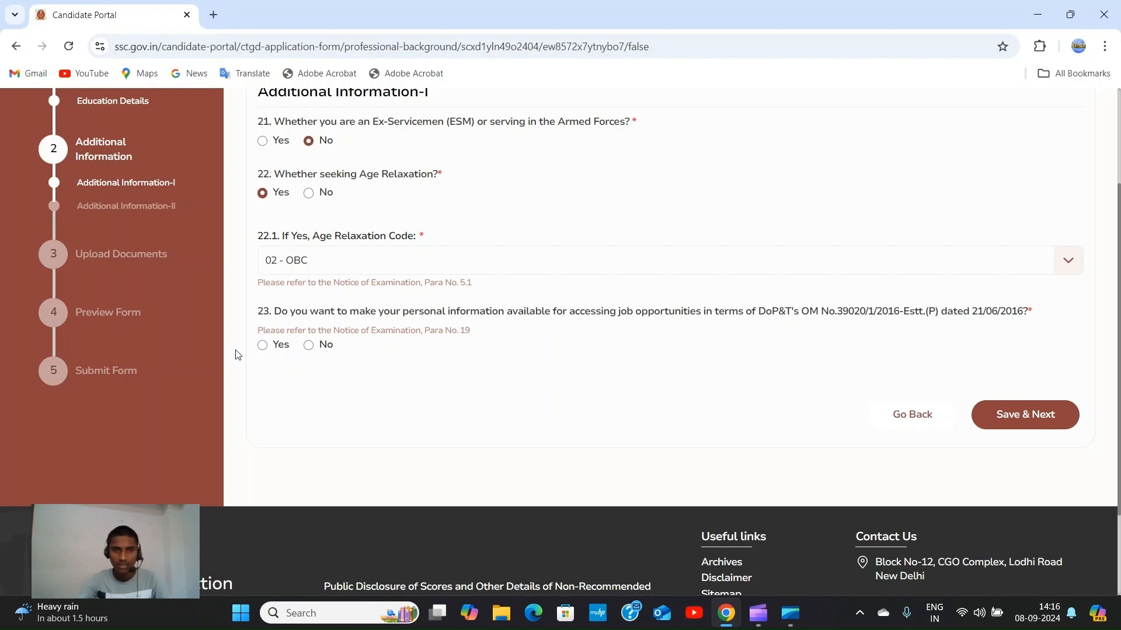
Answer Yes to sharing personal information, then save Additional Information-I and confirm.
click(263, 347)
scroll(458, 277, up, 3)
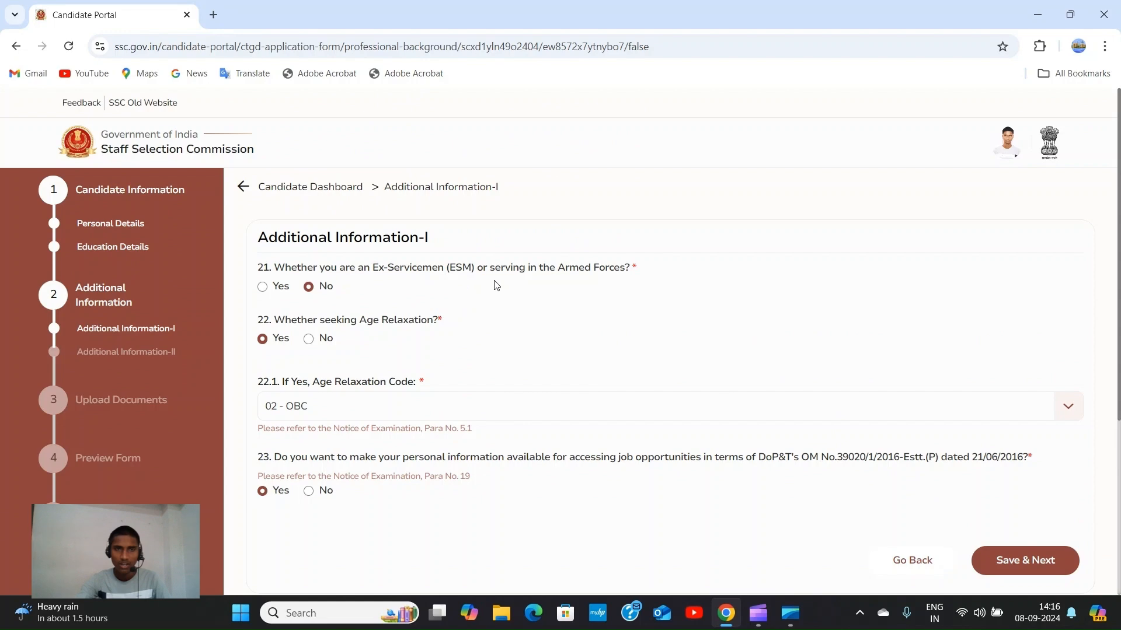
scroll(542, 312, down, 5)
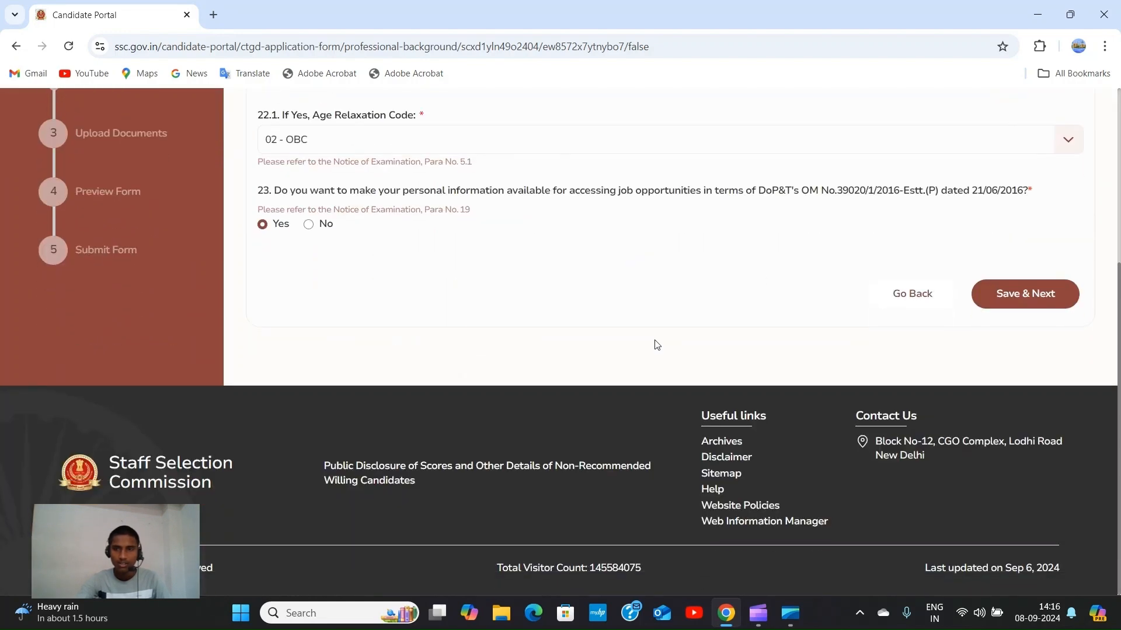
click(1039, 295)
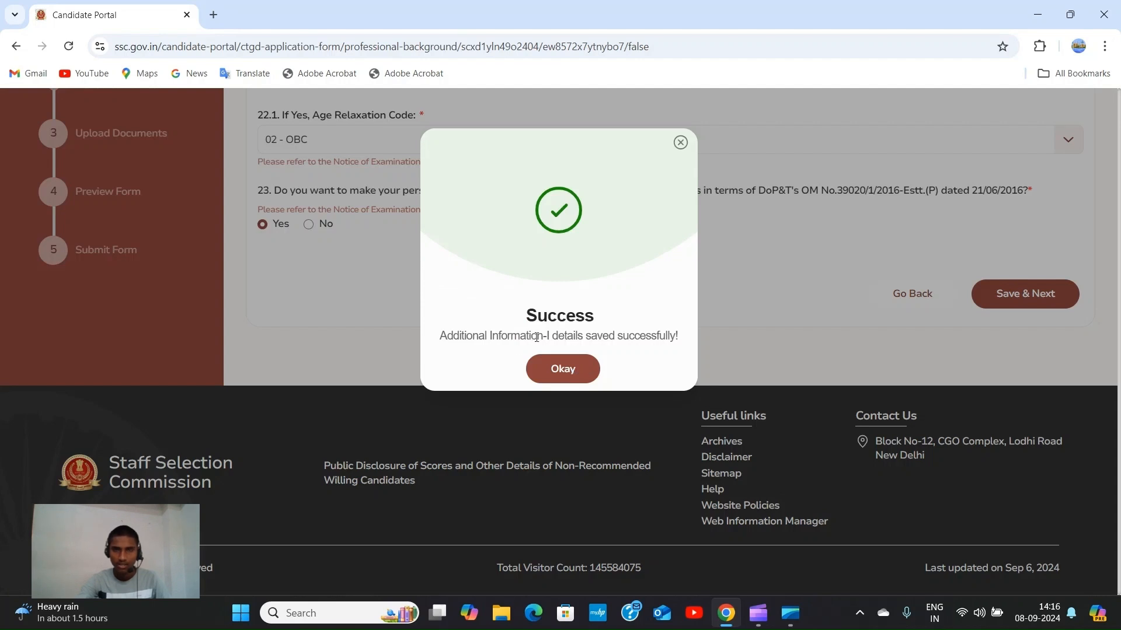
click(575, 375)
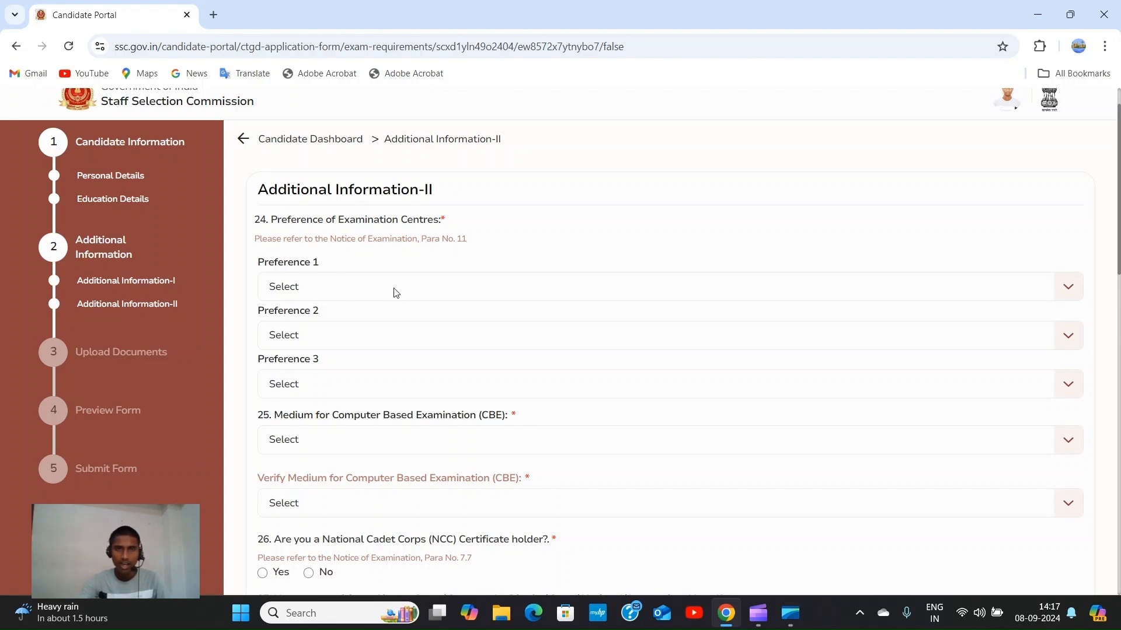
Set exam centre Preferences 1 and 2 to CR-Muzaffarpur (3205) and CR-Patna (3206).
click(1068, 290)
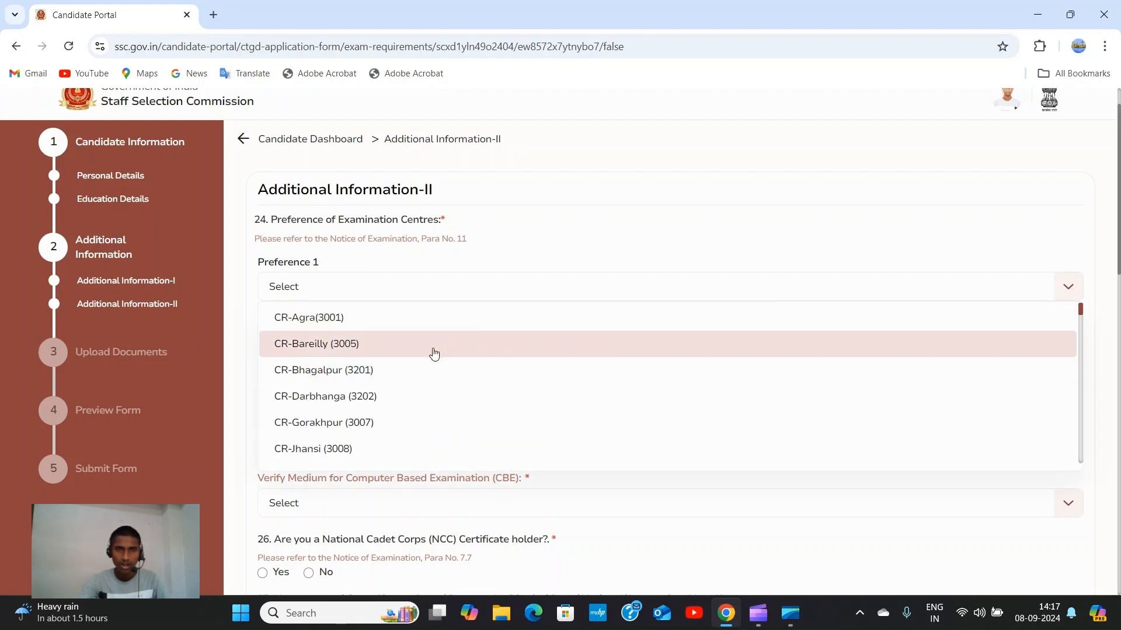
scroll(411, 370, down, 3)
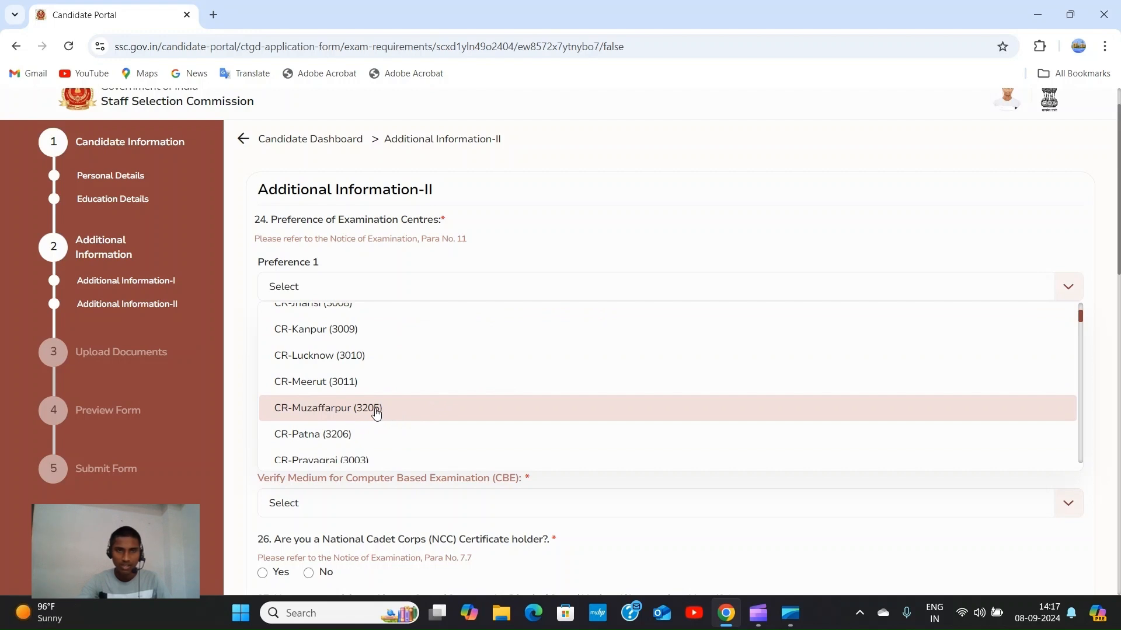
click(377, 410)
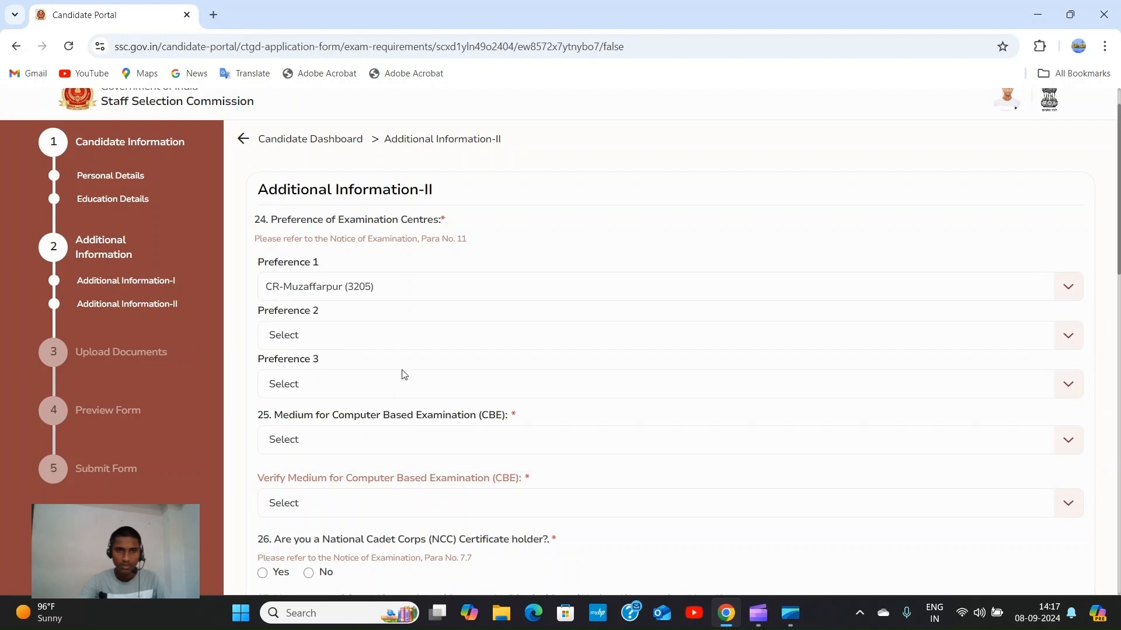
click(1071, 339)
scroll(425, 428, down, 1)
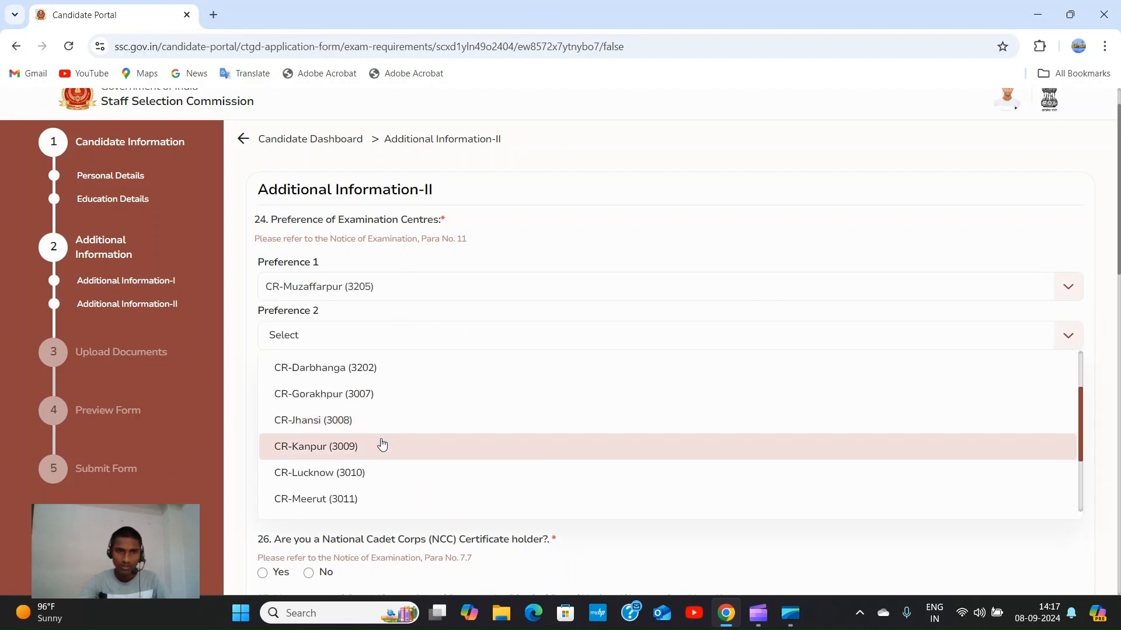
scroll(374, 443, down, 1)
scroll(363, 441, down, 1)
scroll(361, 442, up, 5)
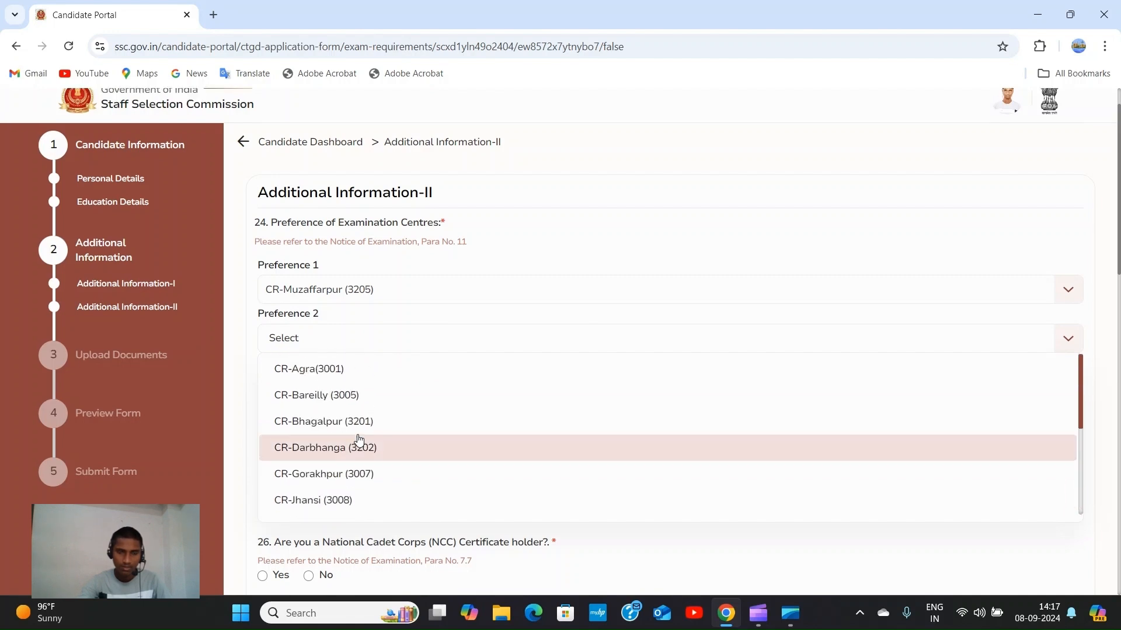
scroll(354, 452, down, 3)
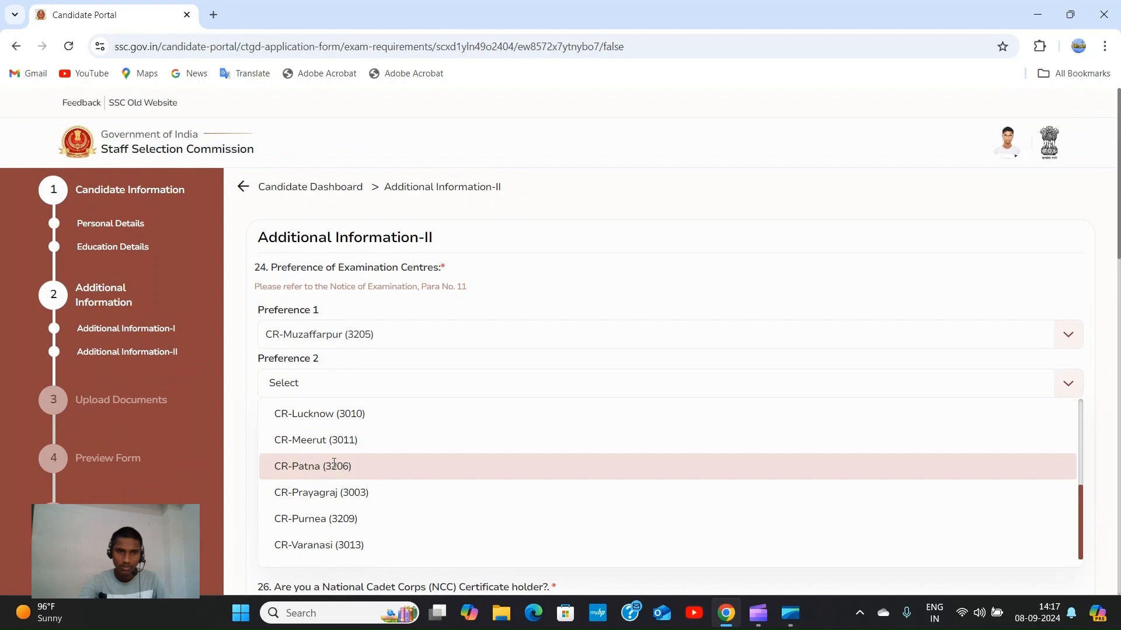
click(334, 468)
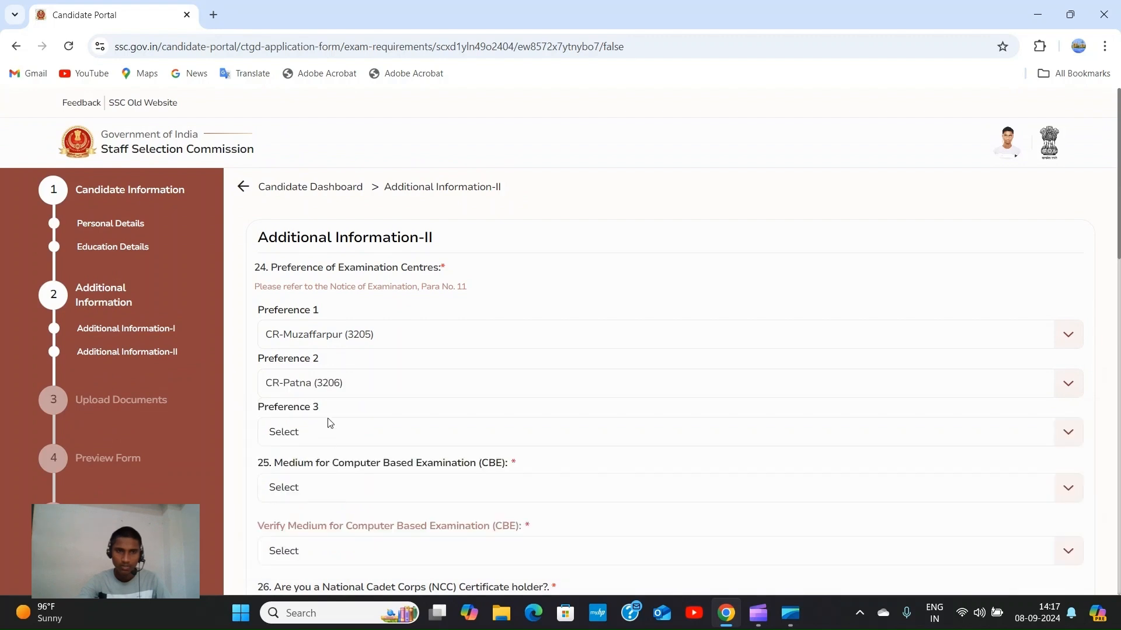
Choose CR-Lucknow (3010) as the third exam centre preference.
click(1072, 437)
scroll(352, 526, down, 2)
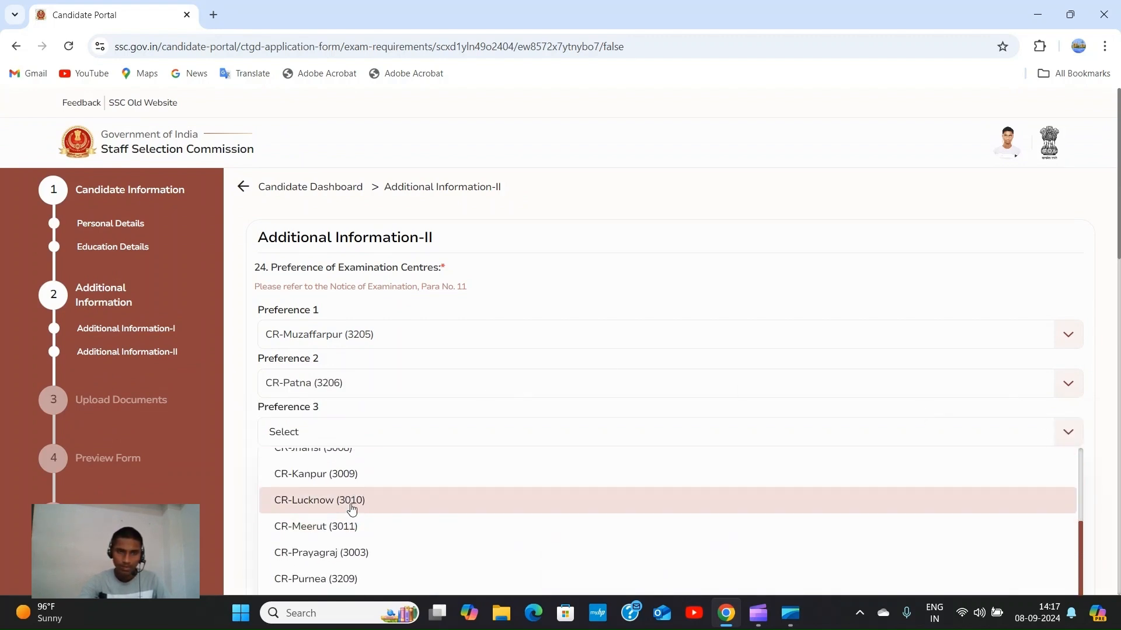
scroll(507, 385, down, 2)
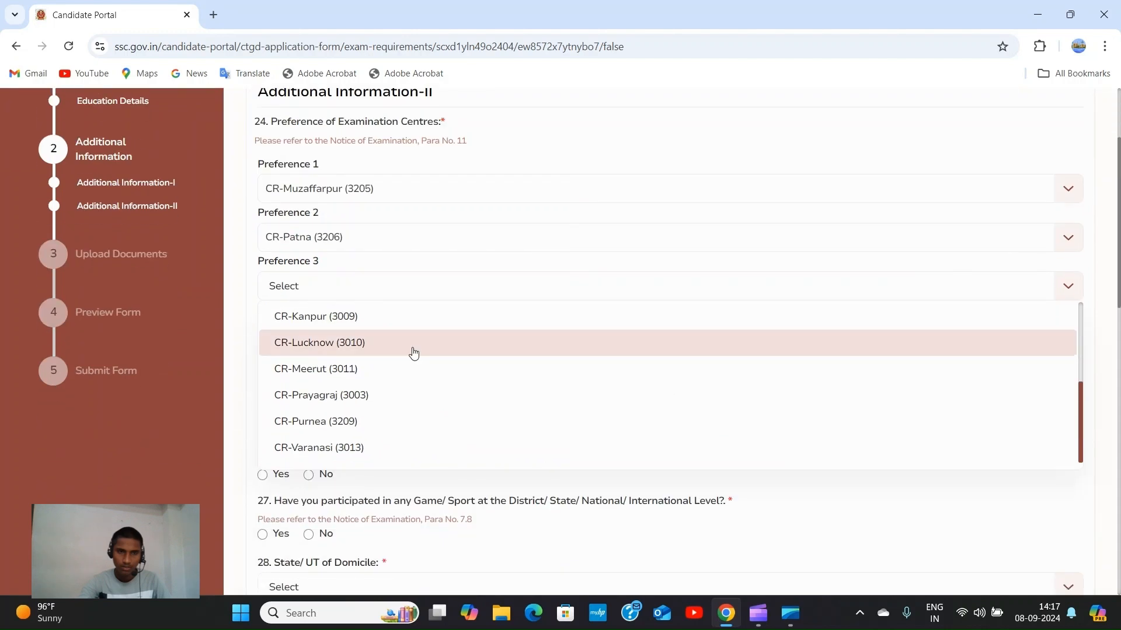
click(327, 343)
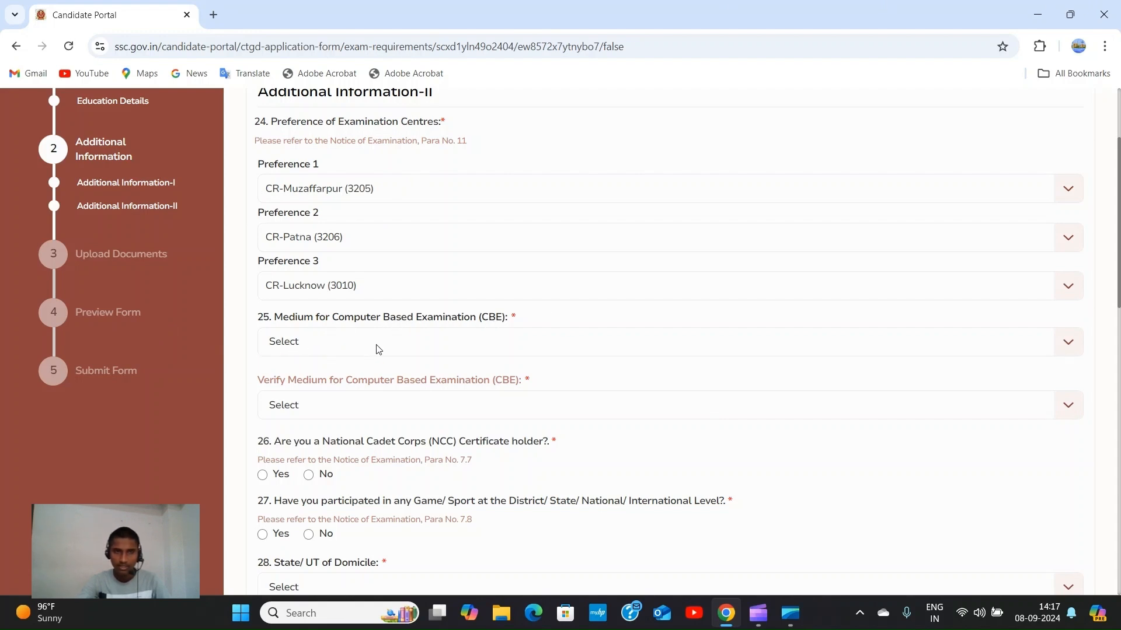
Choose 01 - Hindi as the medium for the computer based examination.
click(1066, 349)
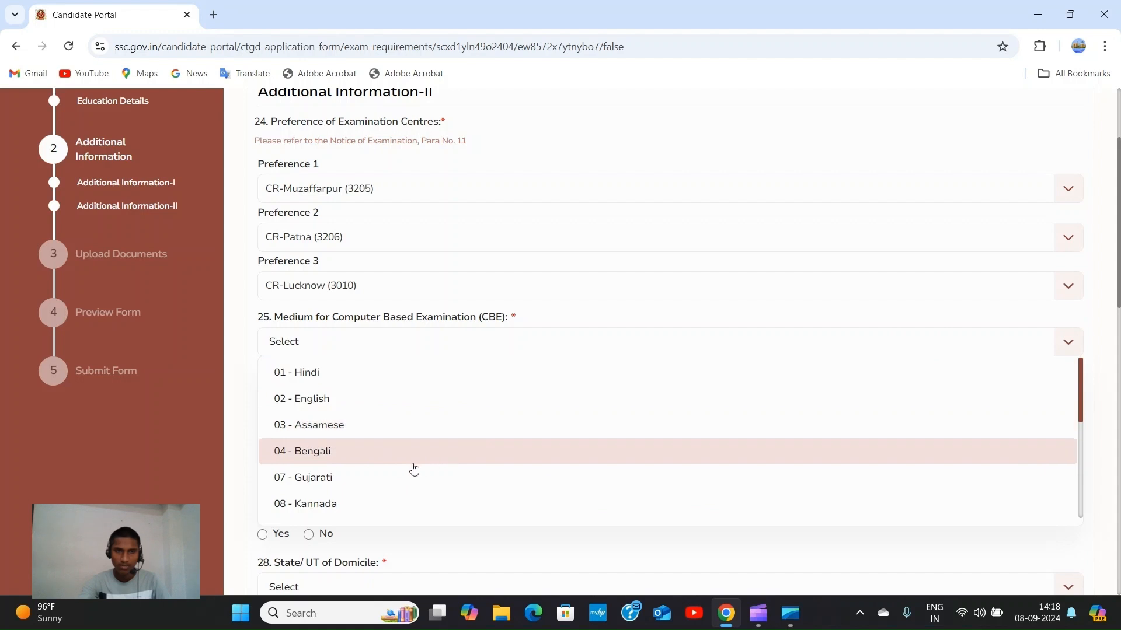
scroll(317, 448, down, 2)
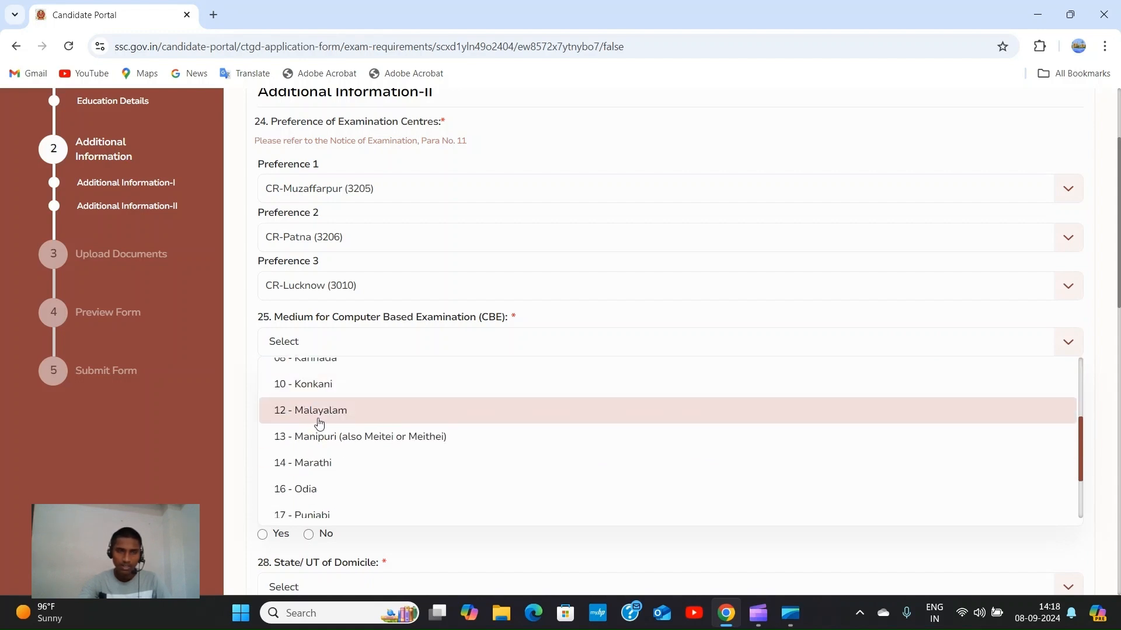
scroll(318, 422, up, 2)
scroll(327, 492, down, 1)
scroll(331, 492, down, 3)
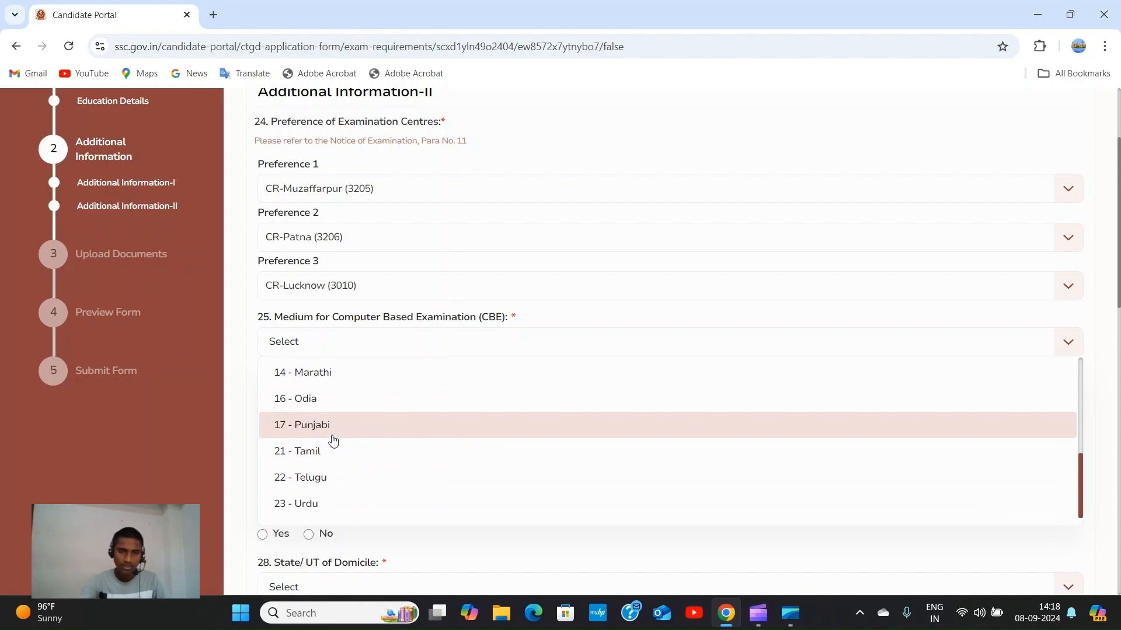
scroll(334, 438, up, 5)
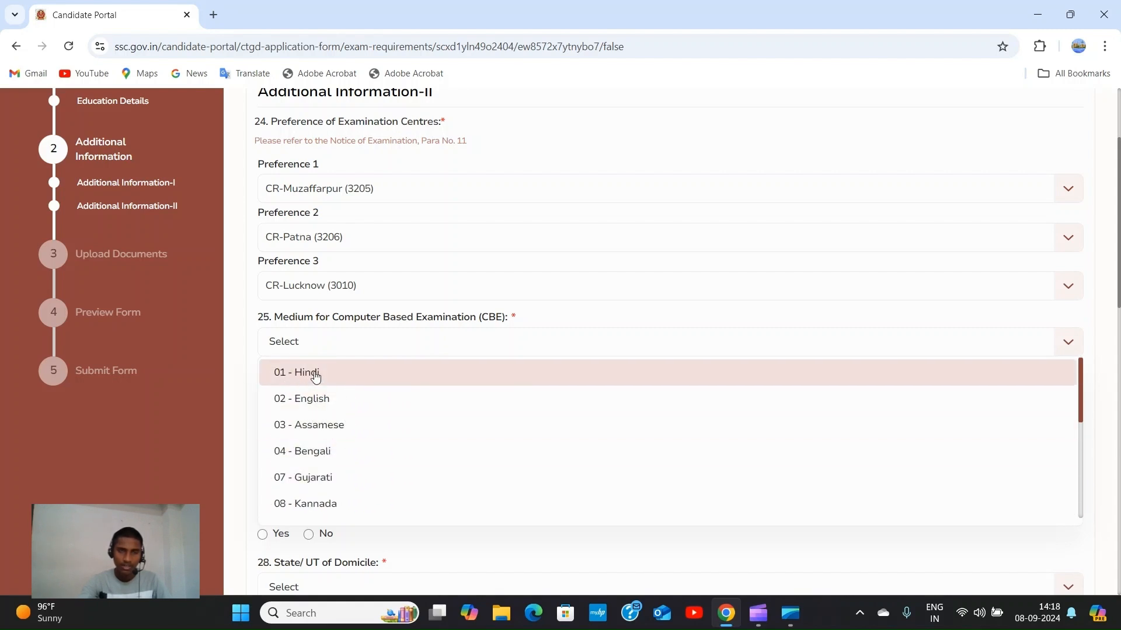
click(334, 374)
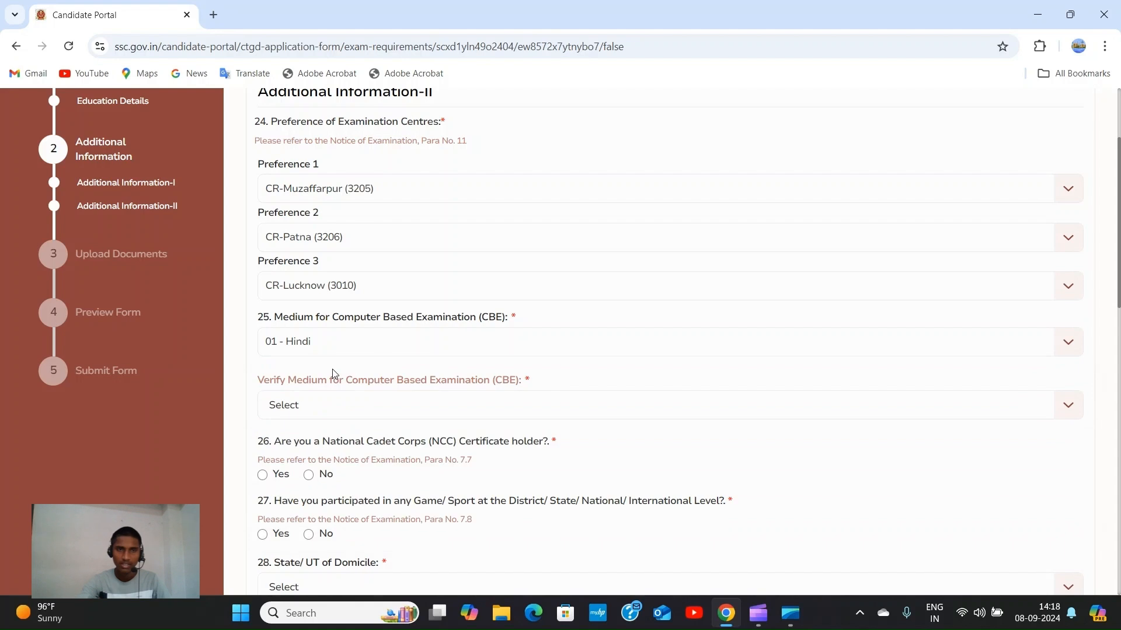
Select 01 - Hindi again in the Verify Medium for CBE field.
scroll(195, 334, down, 1)
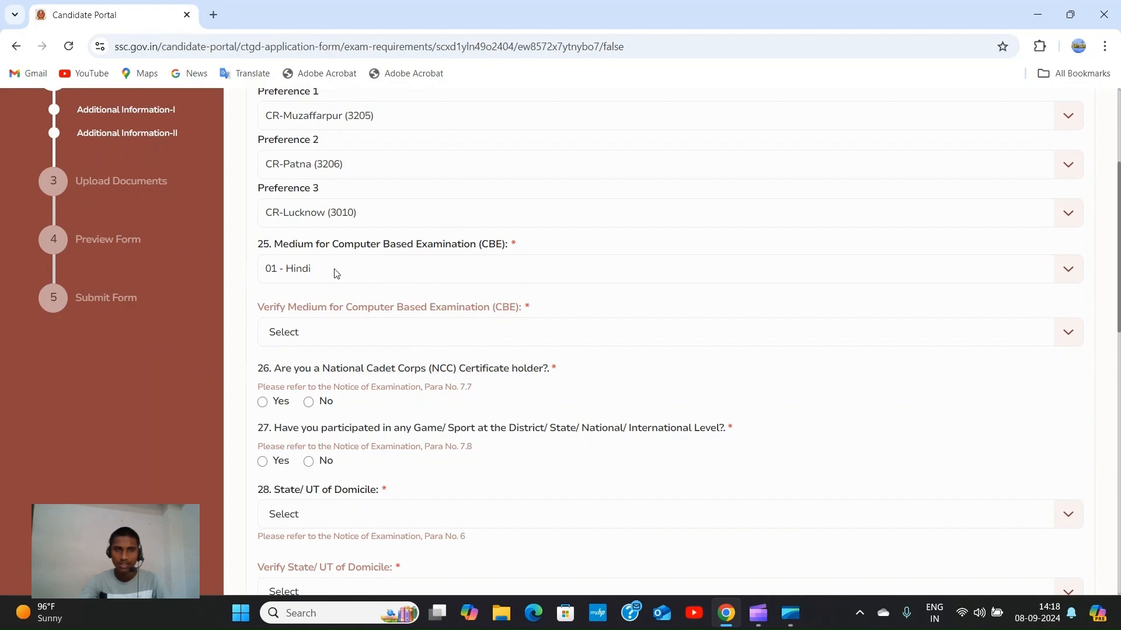
scroll(378, 330, down, 1)
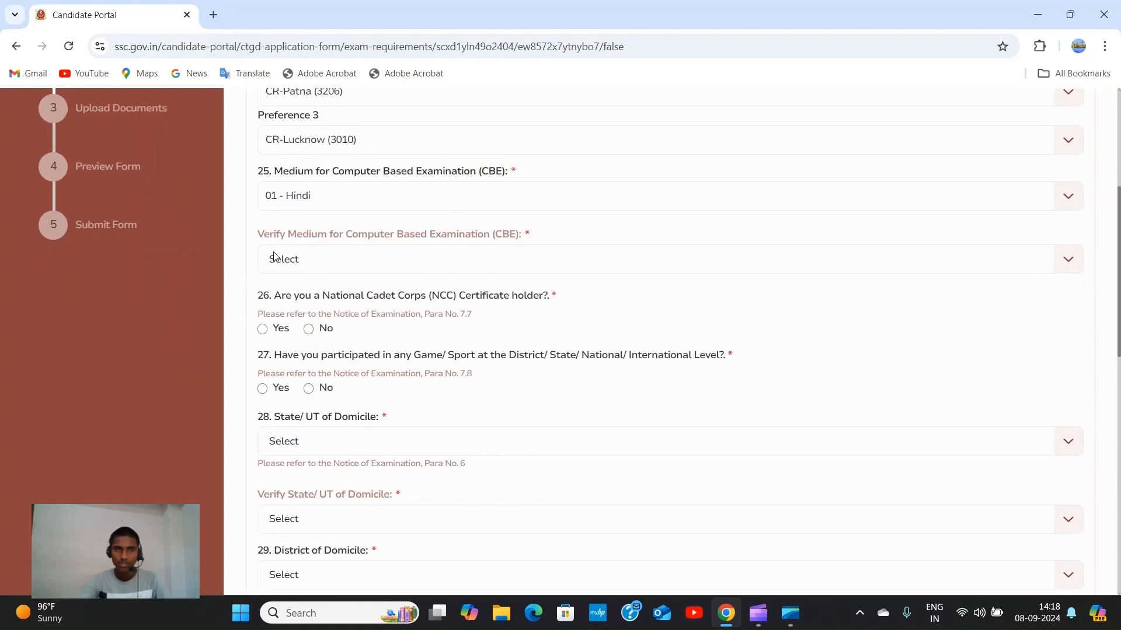
click(1068, 261)
click(510, 295)
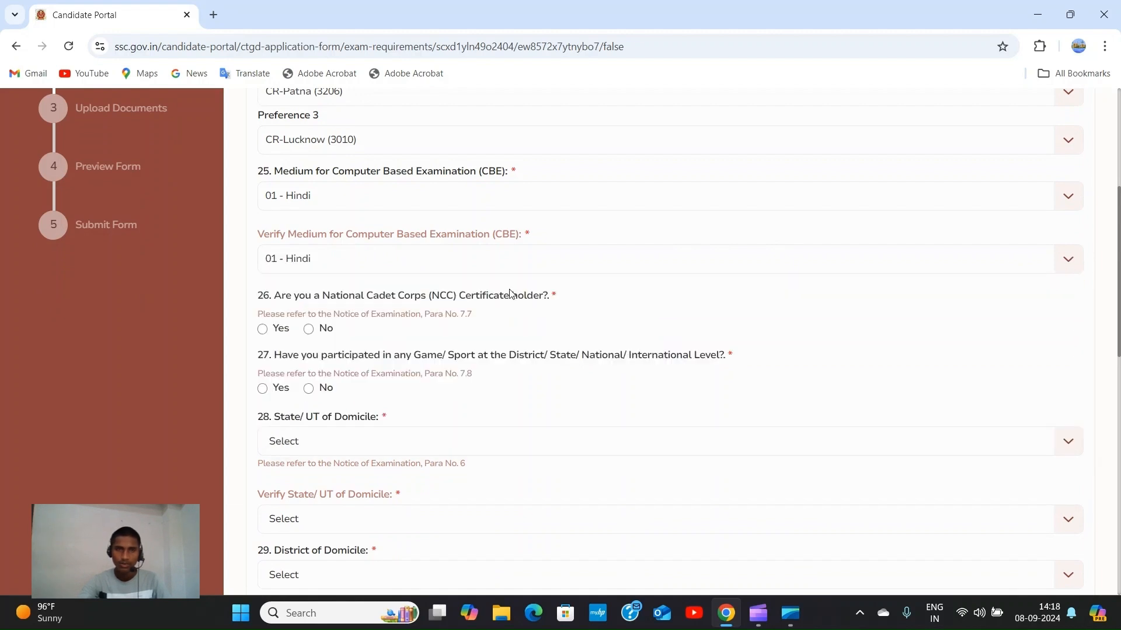
scroll(408, 251, down, 2)
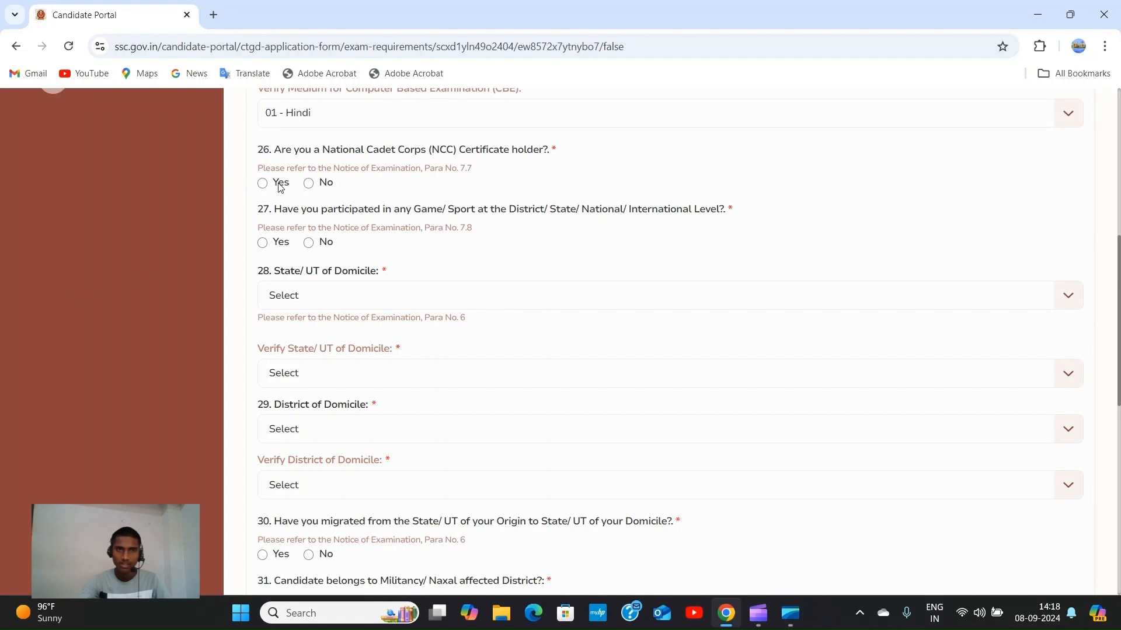
Mark No for question 26 (NCC certificate) and question 27 (Game/Sport participation).
click(309, 184)
click(308, 243)
scroll(412, 227, down, 2)
scroll(350, 216, up, 2)
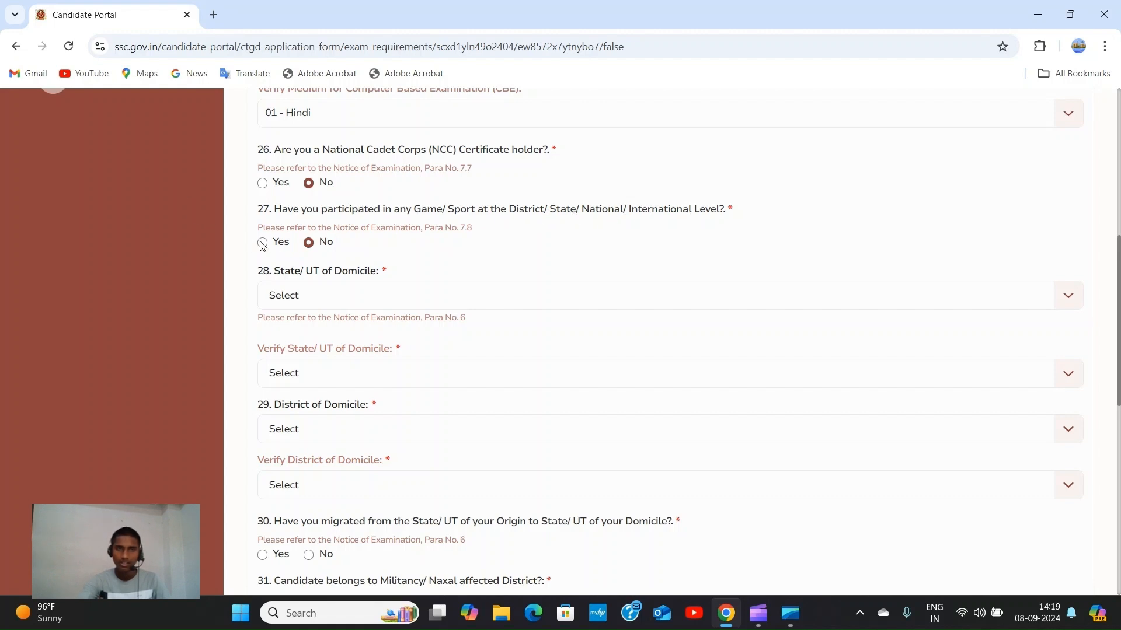
scroll(288, 295, down, 1)
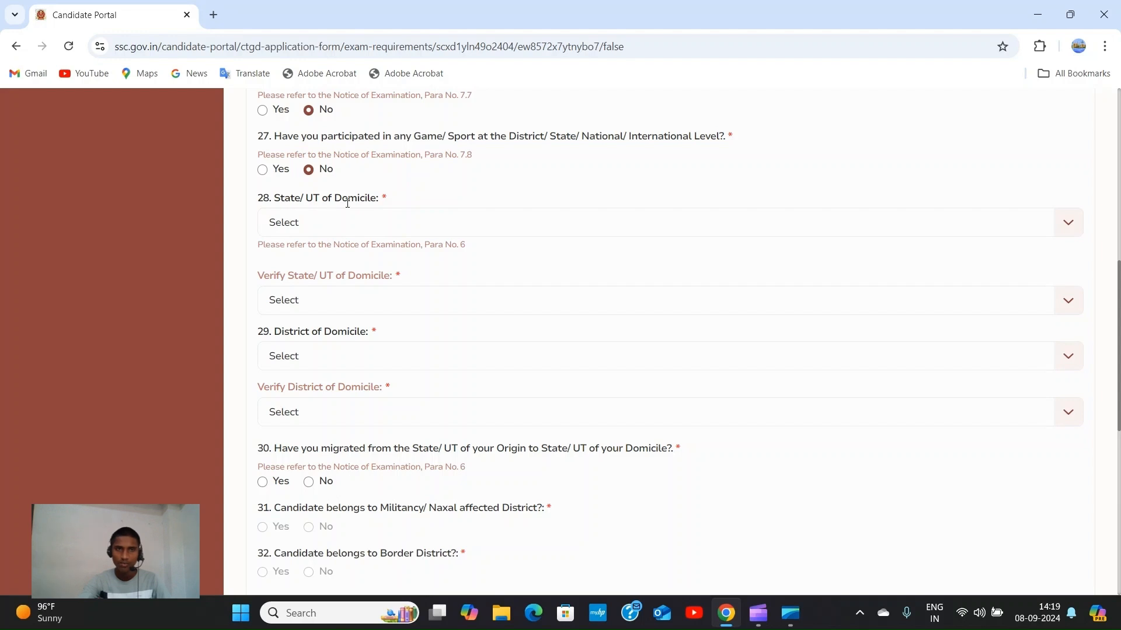
Set Bihar as the domicile state in both the State/UT and Verify fields.
click(1068, 225)
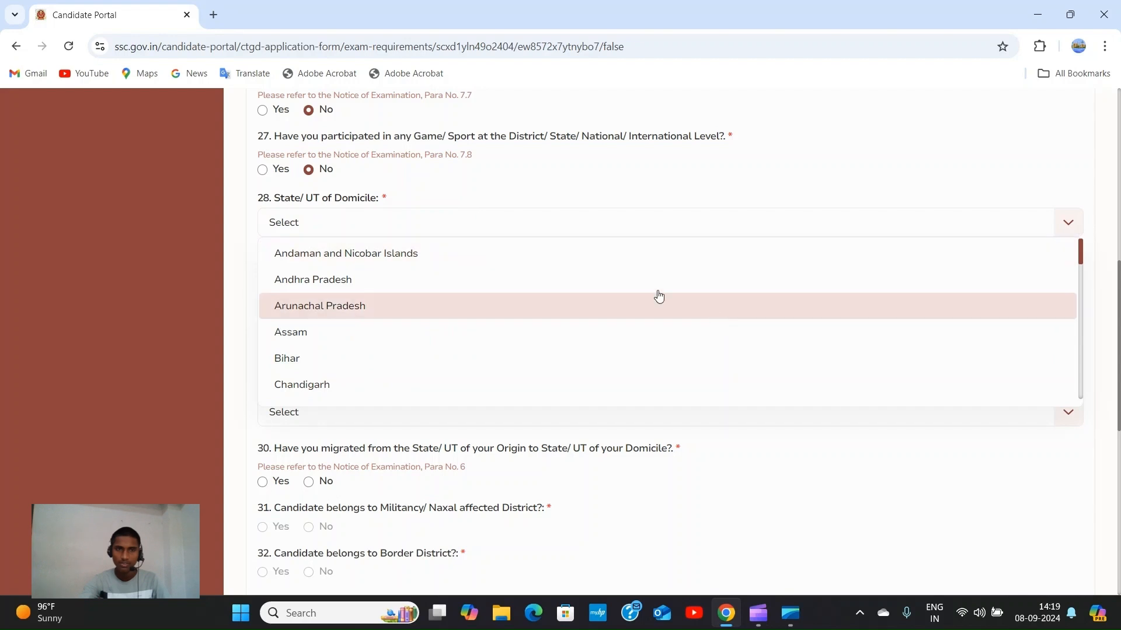
click(479, 370)
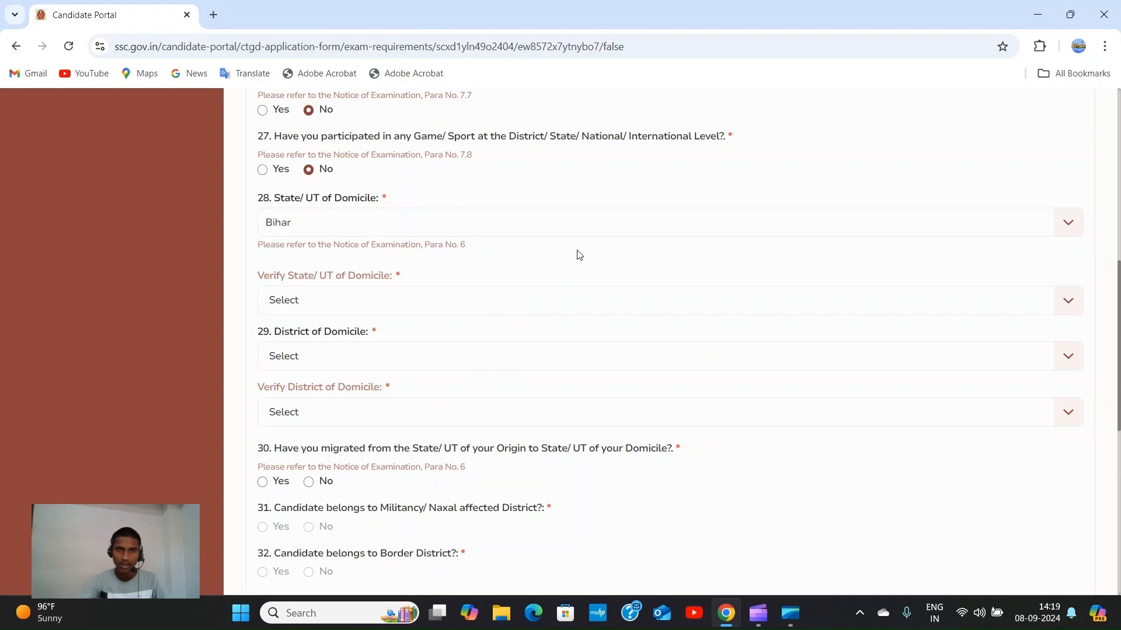
scroll(343, 253, down, 1)
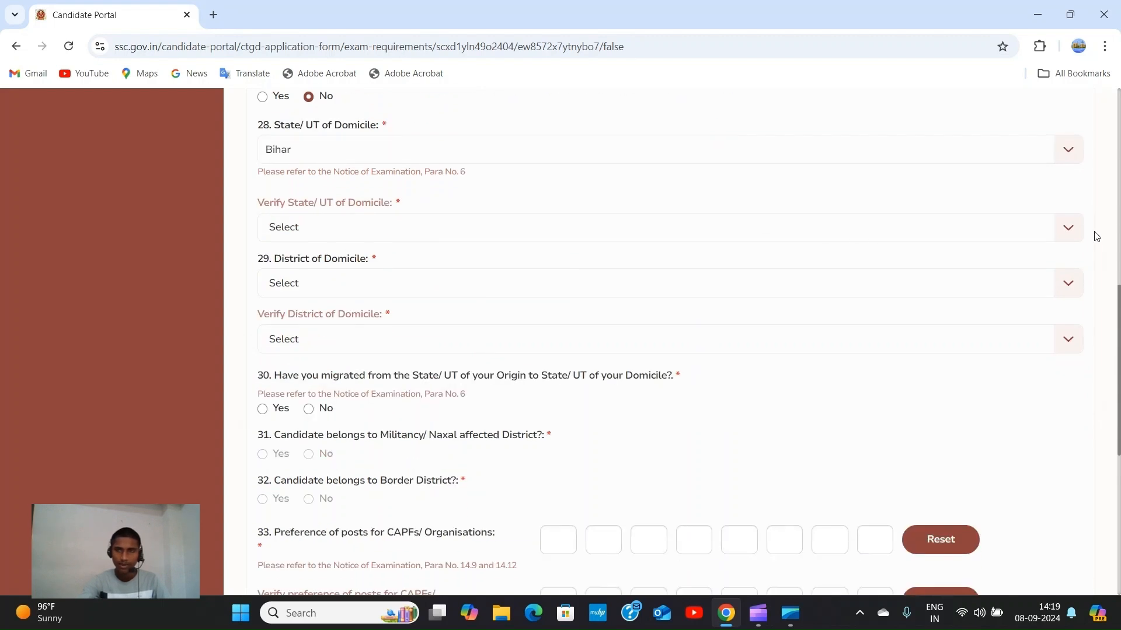
click(1068, 230)
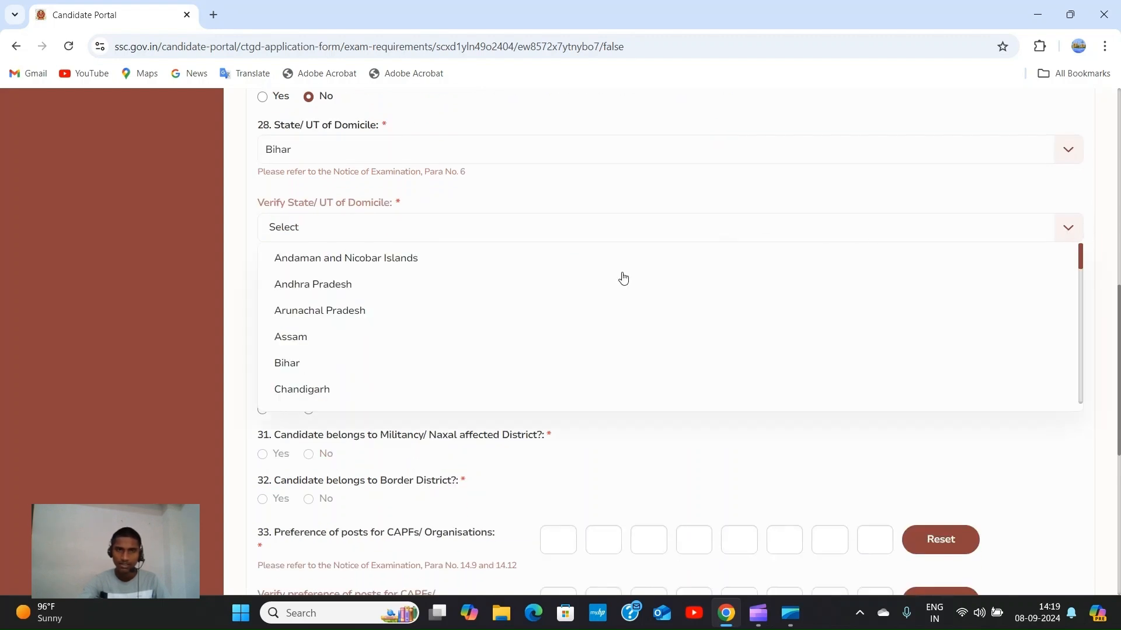
click(471, 363)
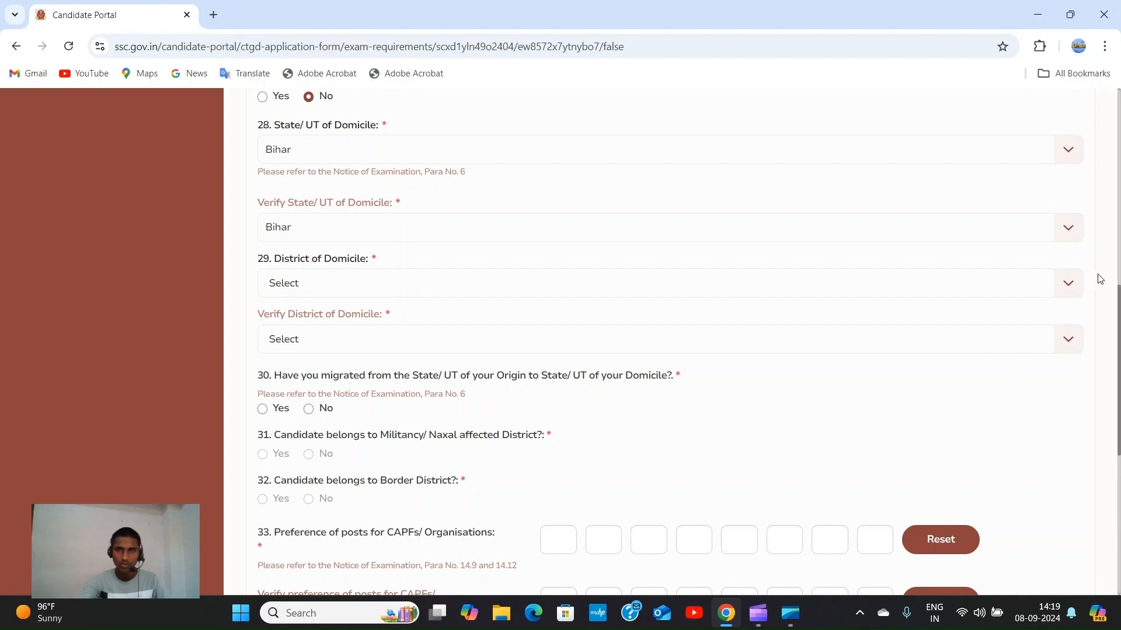
Set Sitamarhi as the domicile district in both the District and Verify District fields.
click(1063, 284)
scroll(446, 391, down, 12)
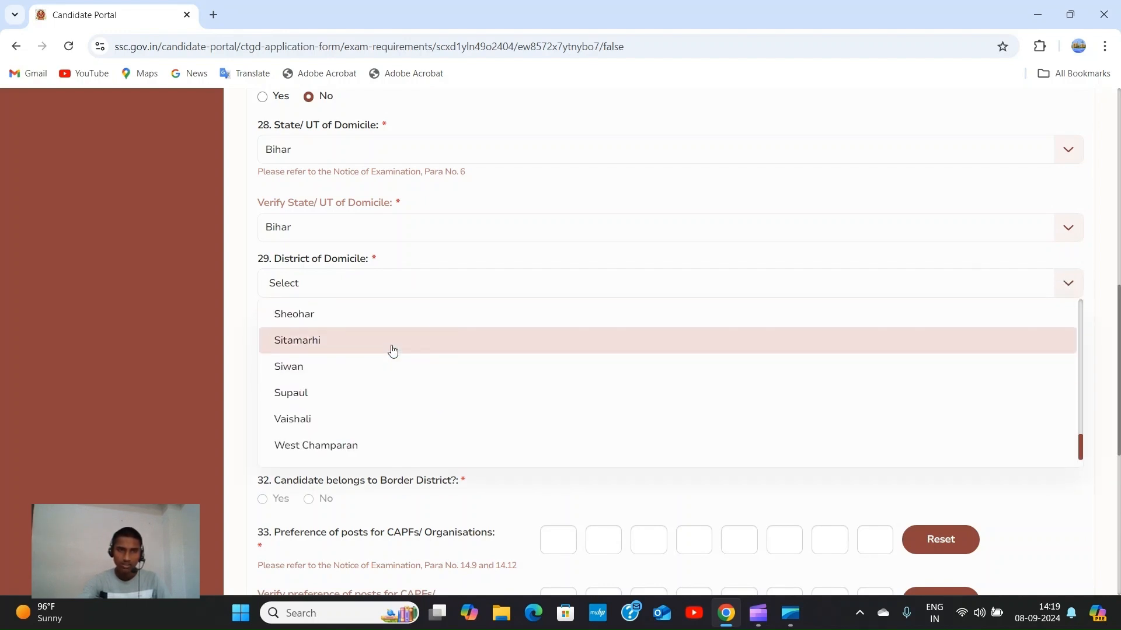
click(391, 344)
scroll(464, 280, down, 1)
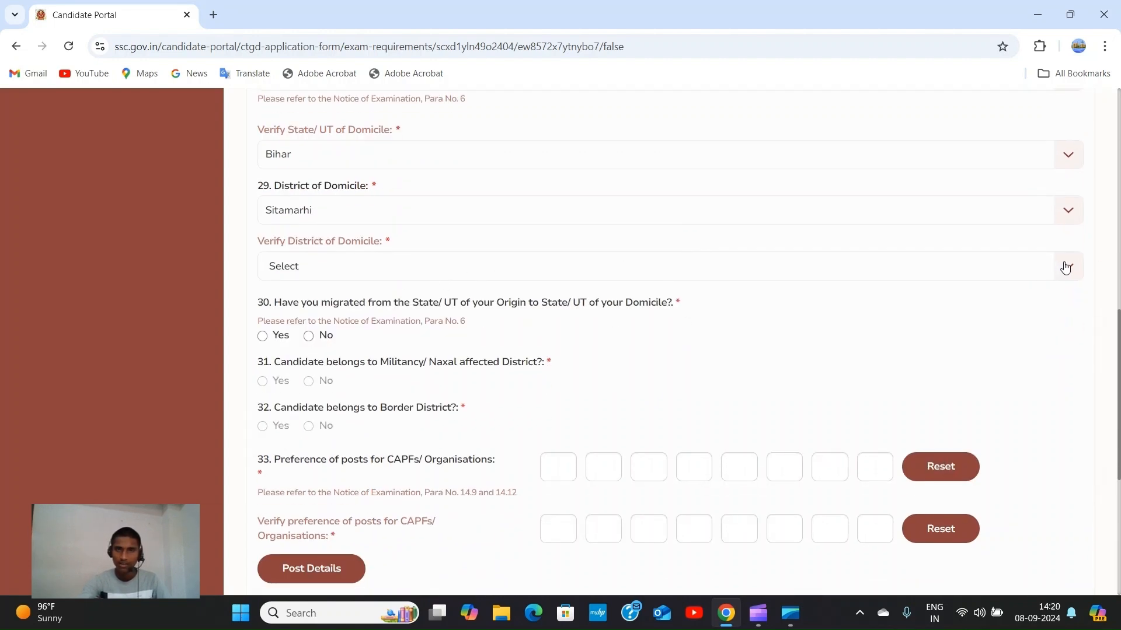
click(1065, 267)
scroll(530, 383, down, 10)
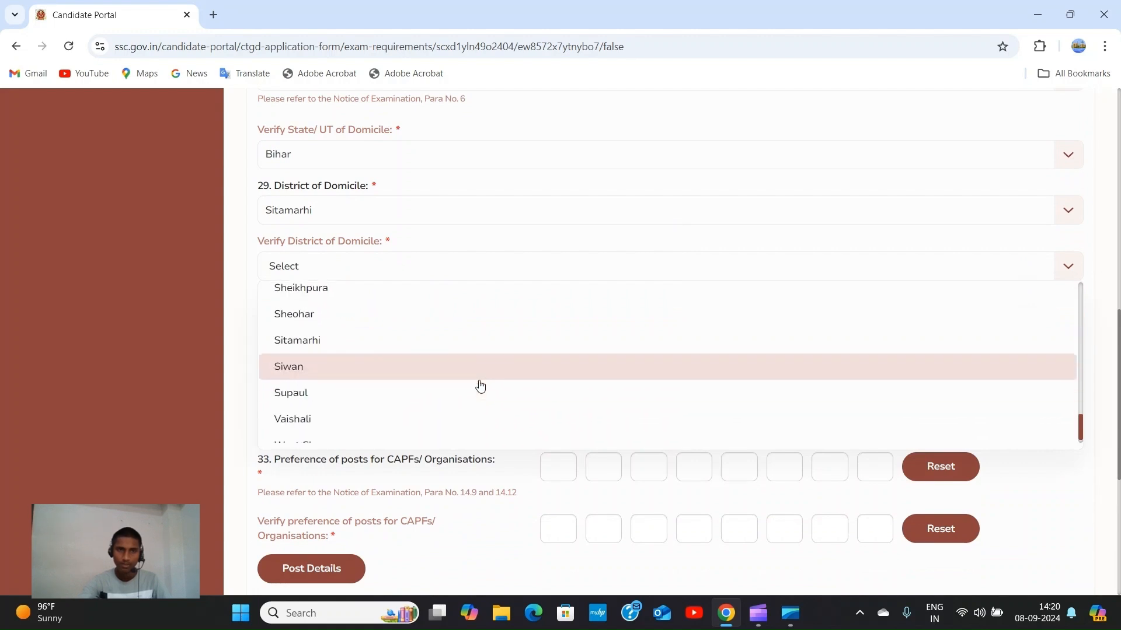
scroll(480, 385, down, 4)
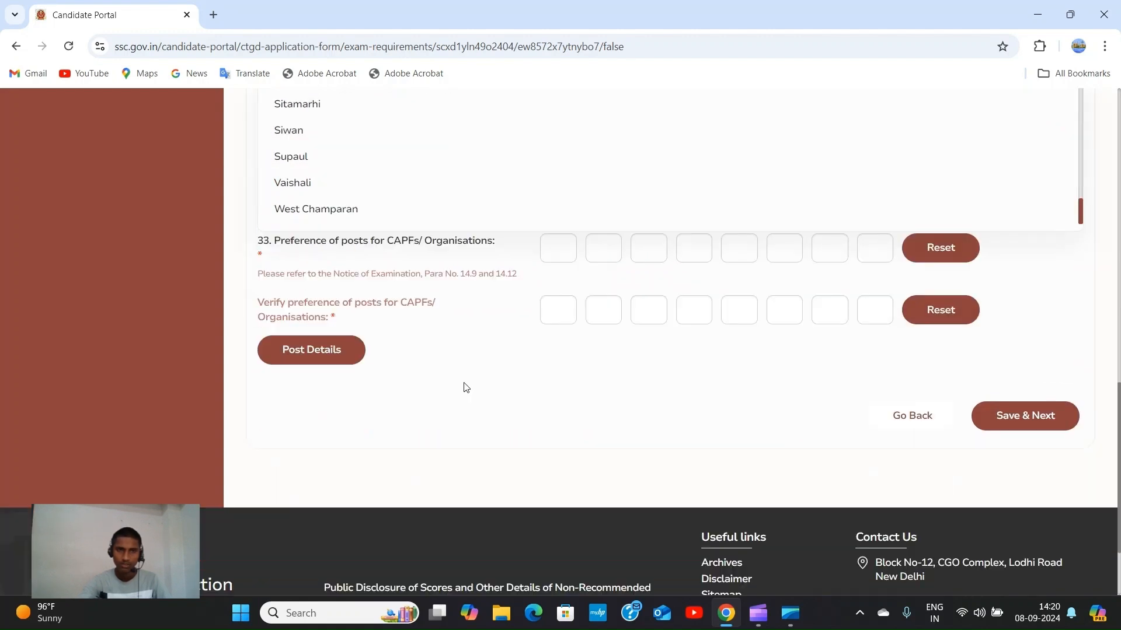
click(370, 104)
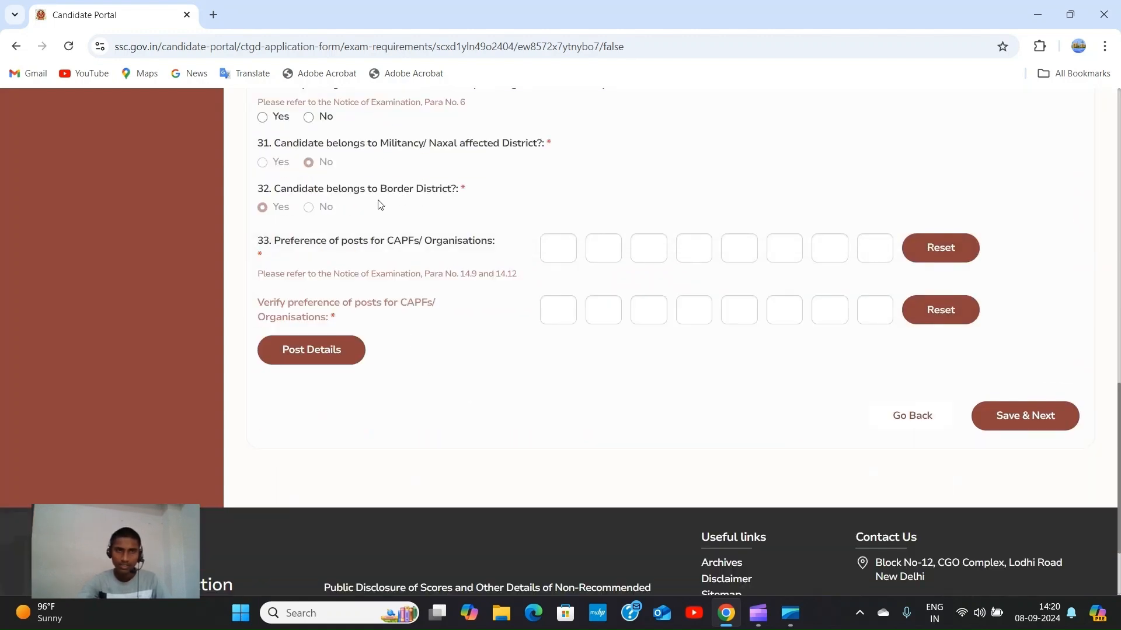
scroll(366, 208, up, 1)
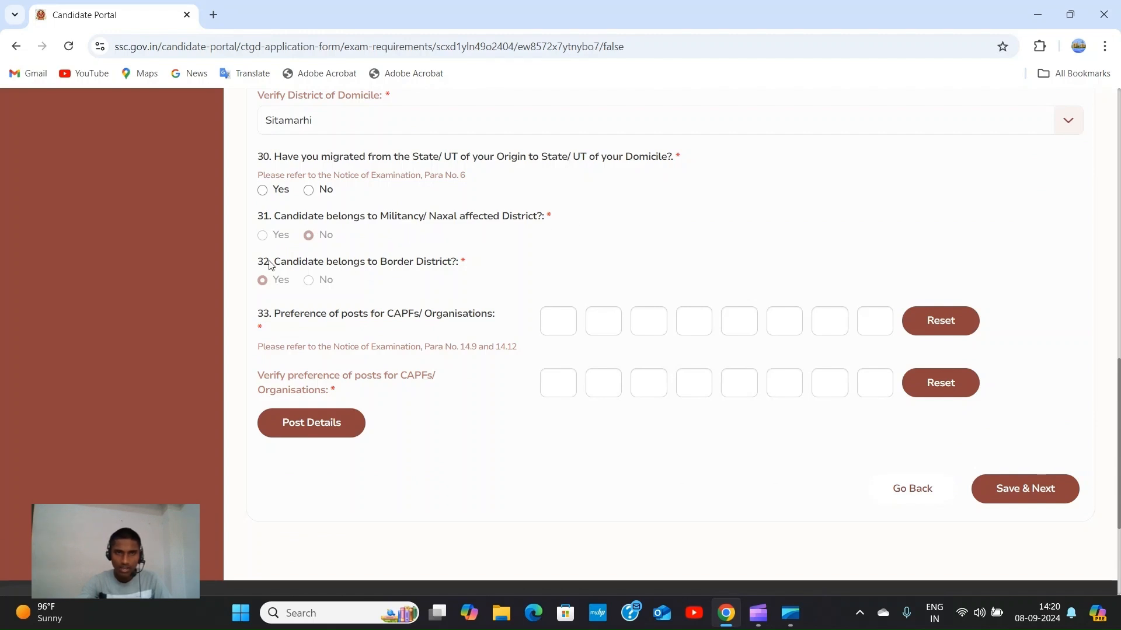
Open the Post Details popup listing post codes A–H, from BSF to SSF.
scroll(275, 280, up, 3)
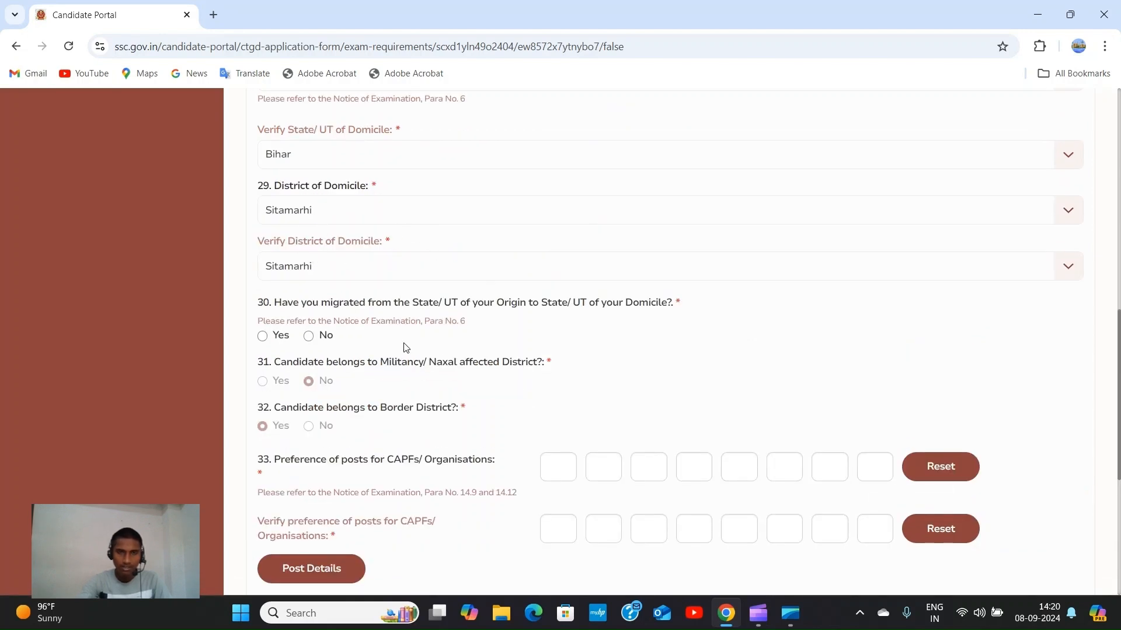
scroll(335, 381, down, 2)
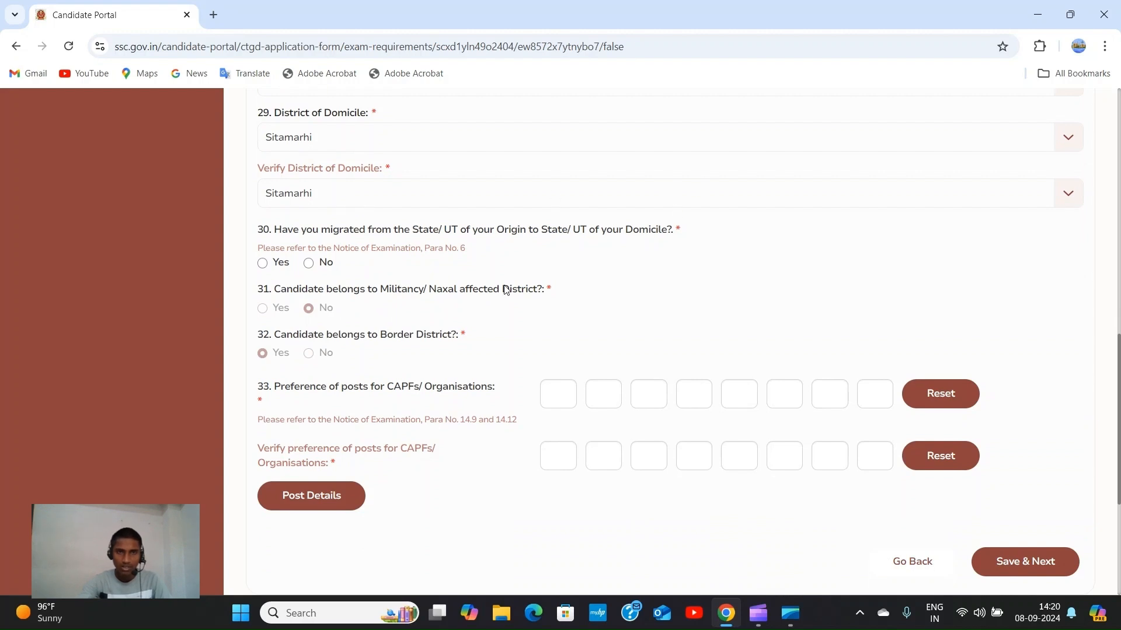
scroll(540, 291, down, 1)
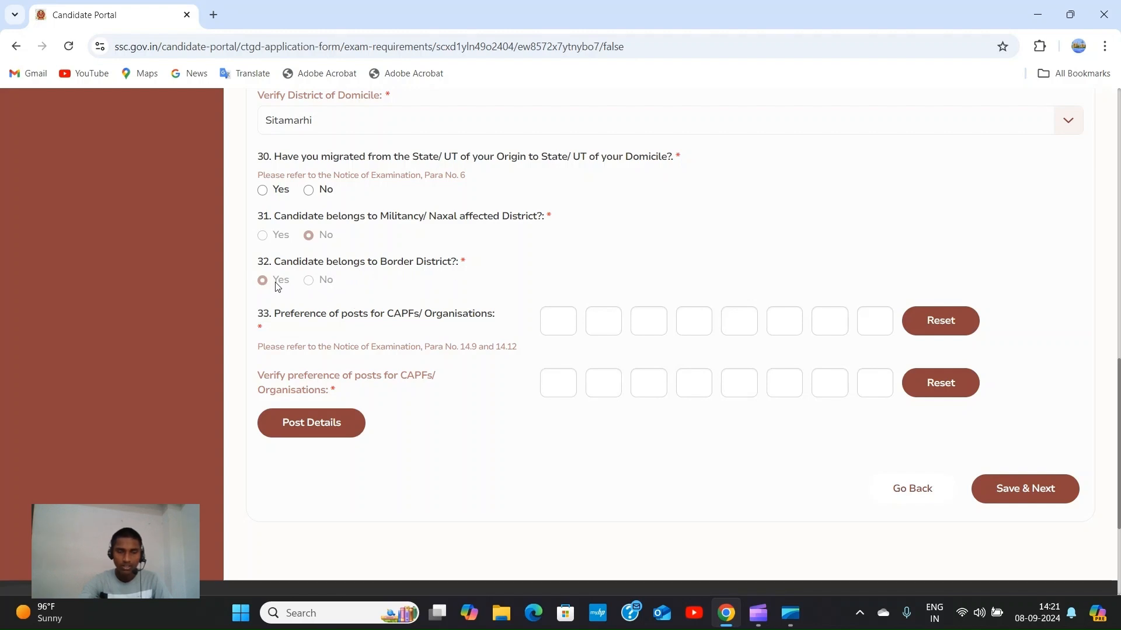
scroll(368, 279, down, 1)
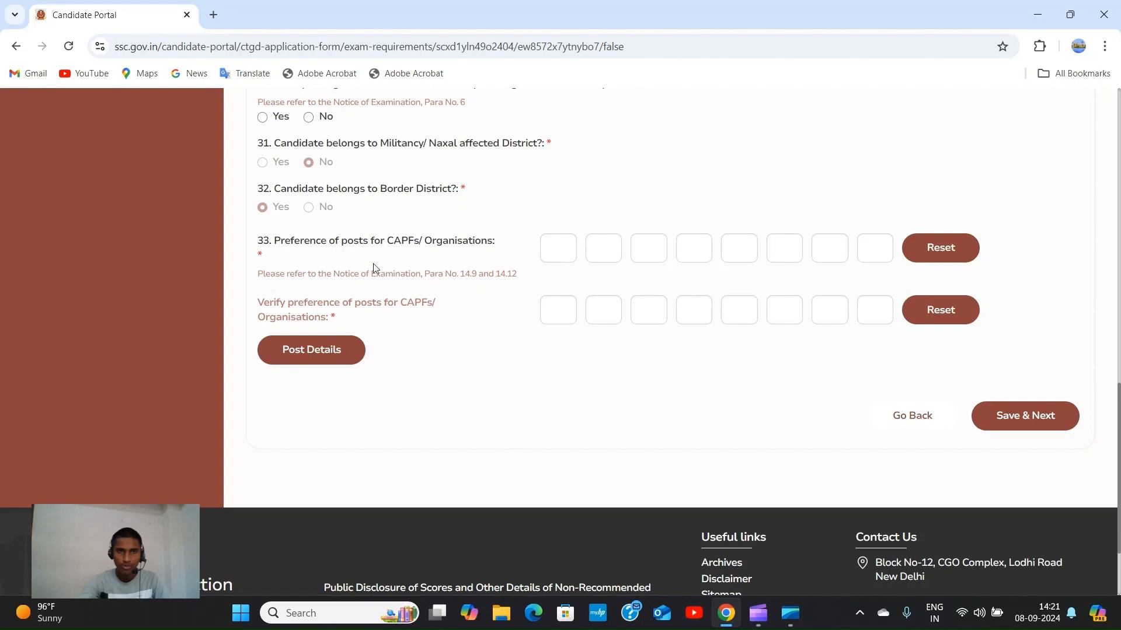
click(325, 351)
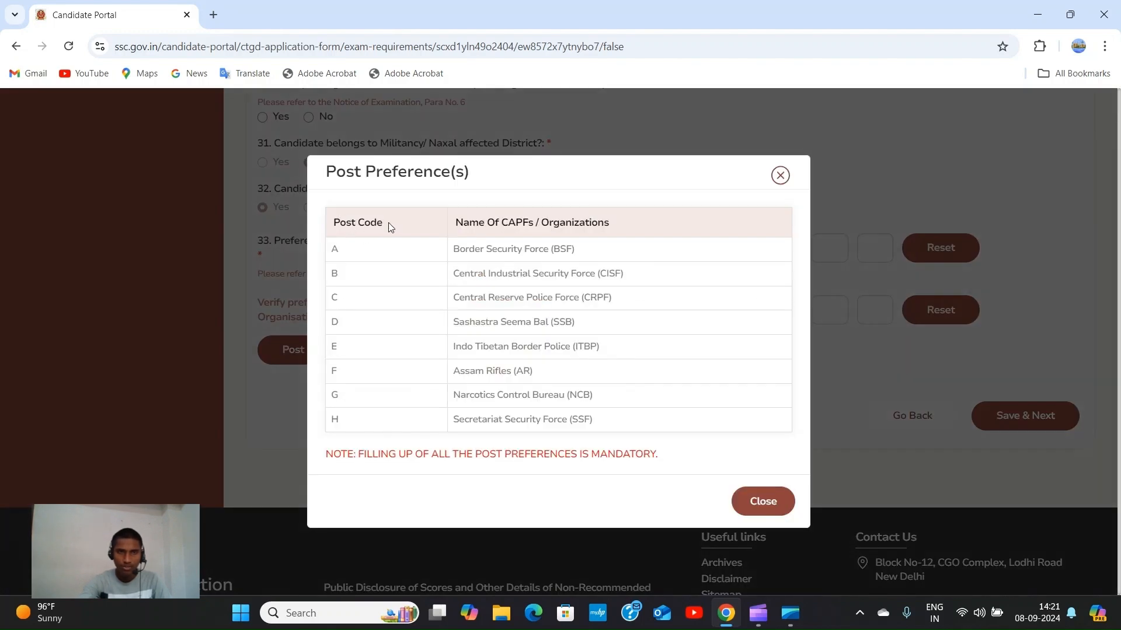
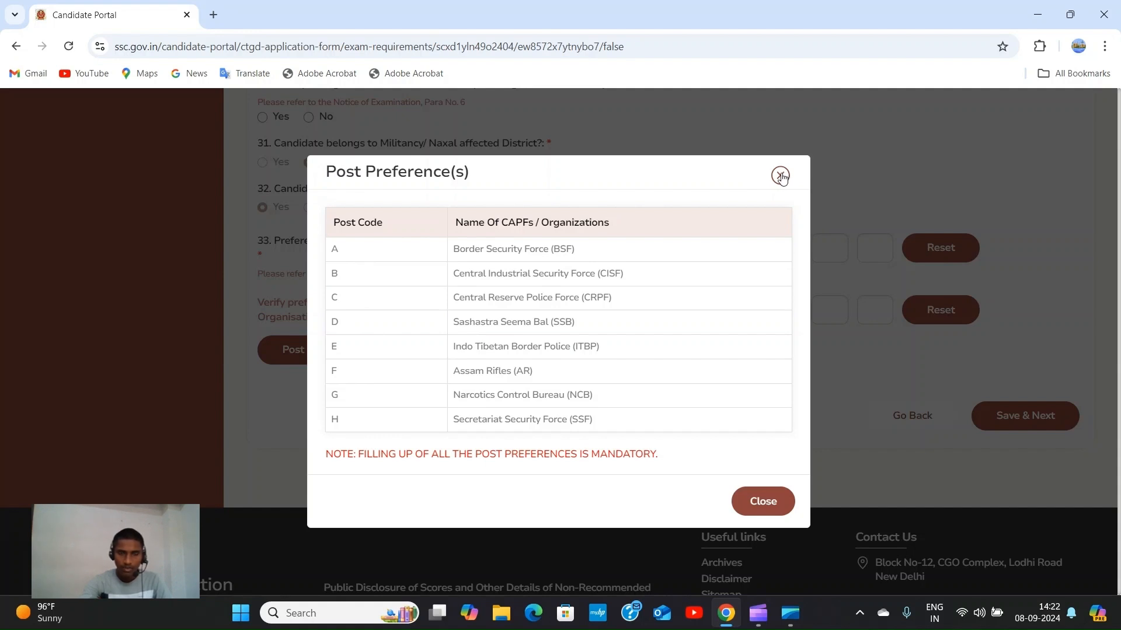
Enter B, A, C and D as the first four CAPF post preferences for question 33.
click(782, 177)
click(566, 242)
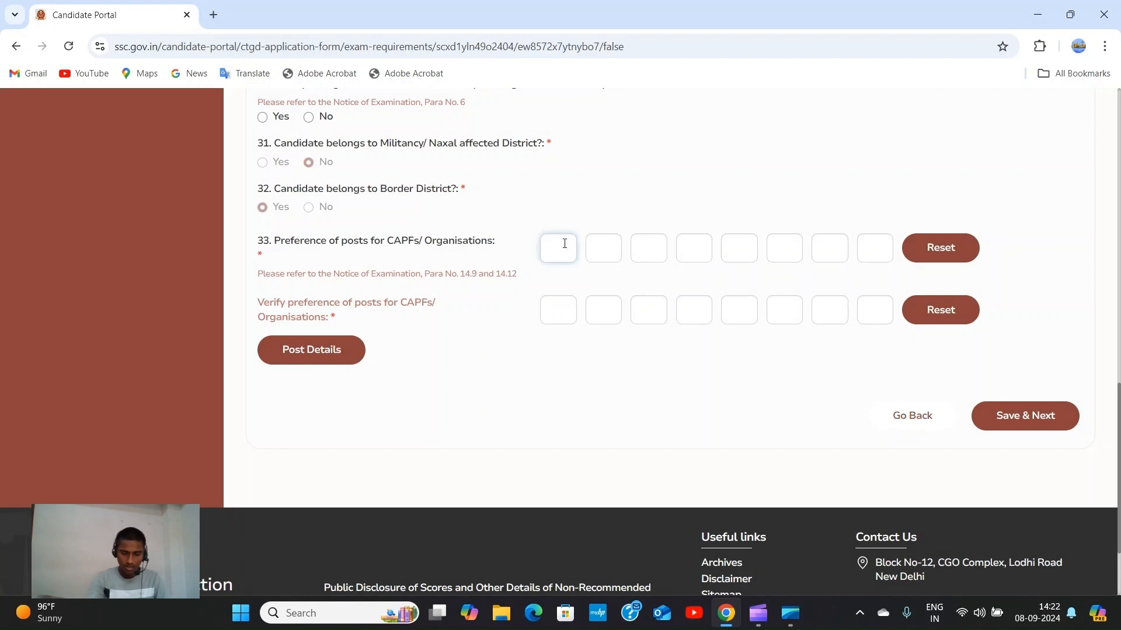
text(B)
click(607, 254)
text(A)
click(645, 254)
text(C)
click(690, 252)
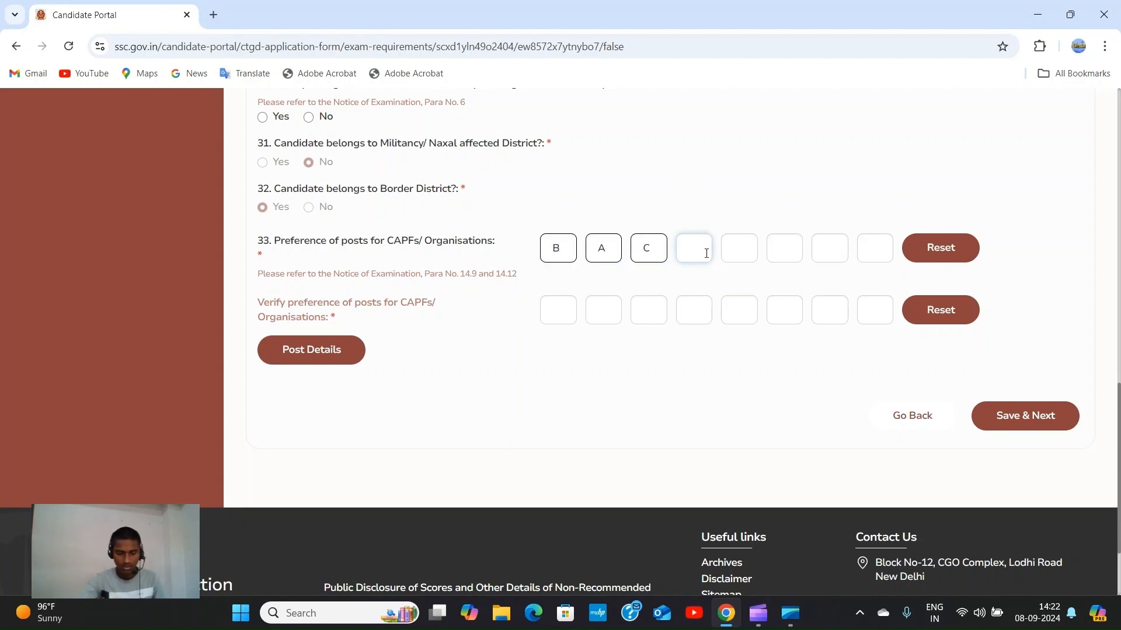
text(D)
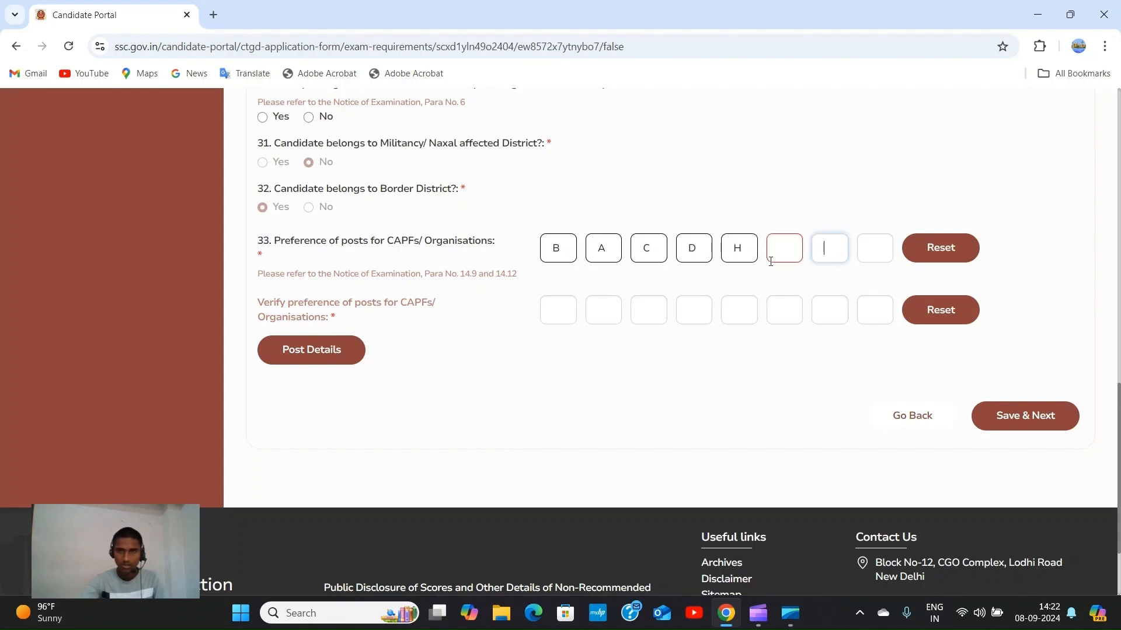
Recheck the post codes, then fill the remaining preferences with F, E and G.
click(315, 349)
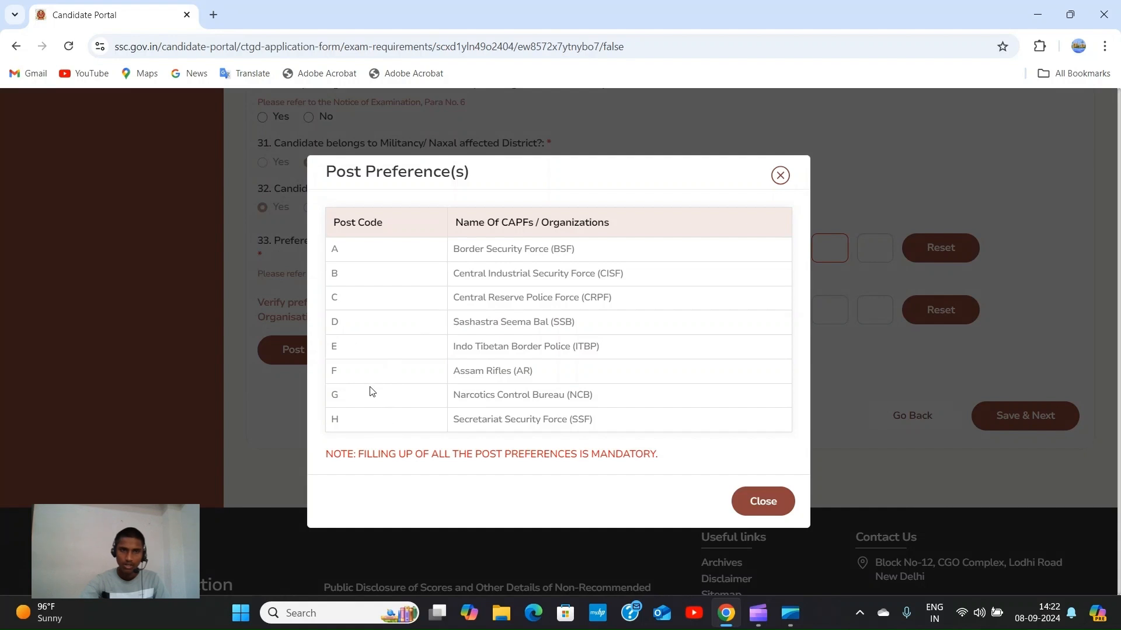
click(780, 175)
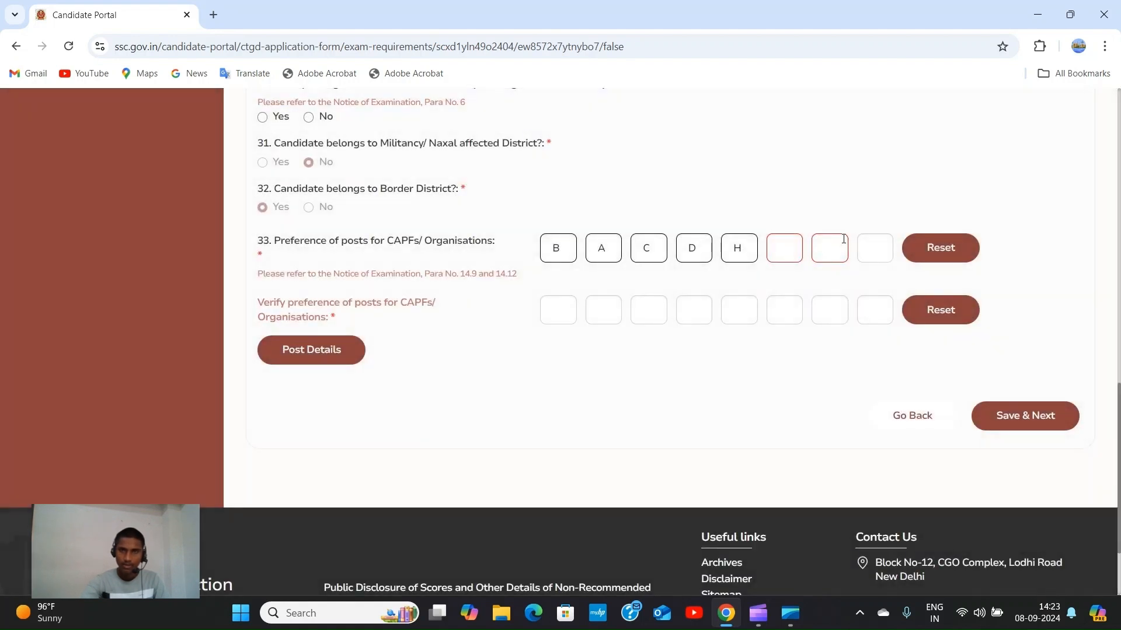
click(785, 254)
text(FE)
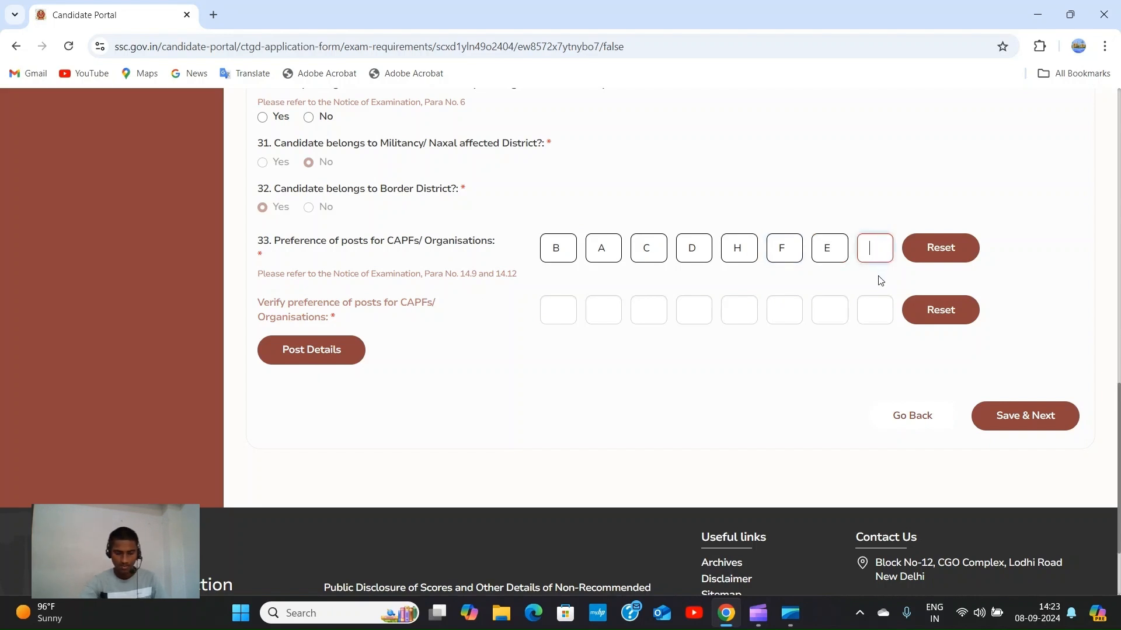
text(G)
click(570, 314)
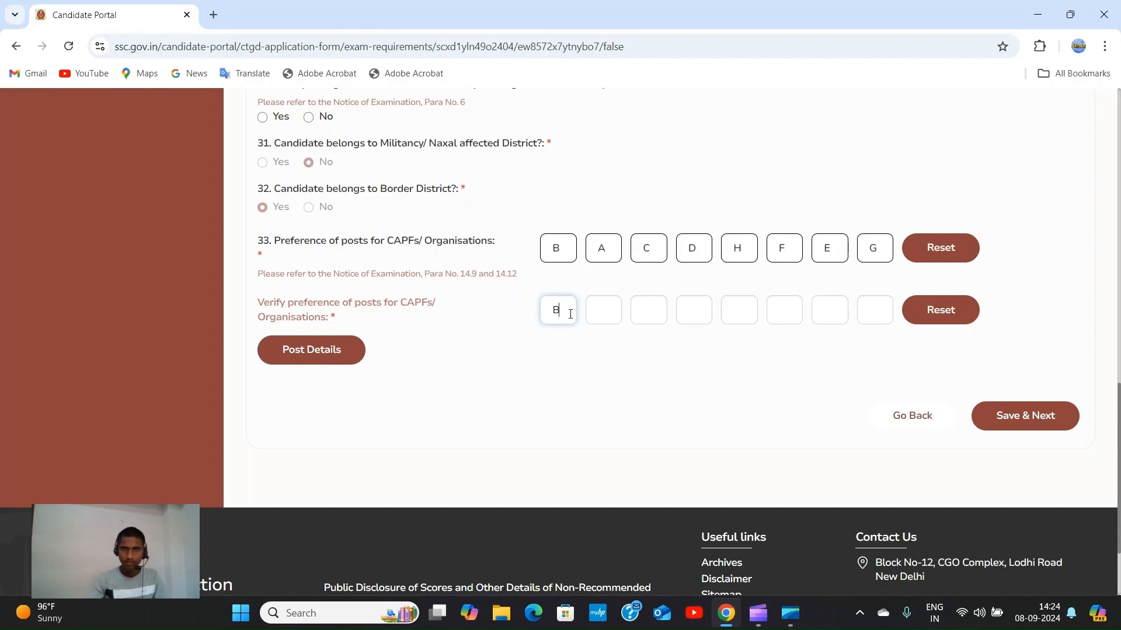
Fill the Verify preference boxes with B, A, C, D, H, F, E, G.
click(607, 307)
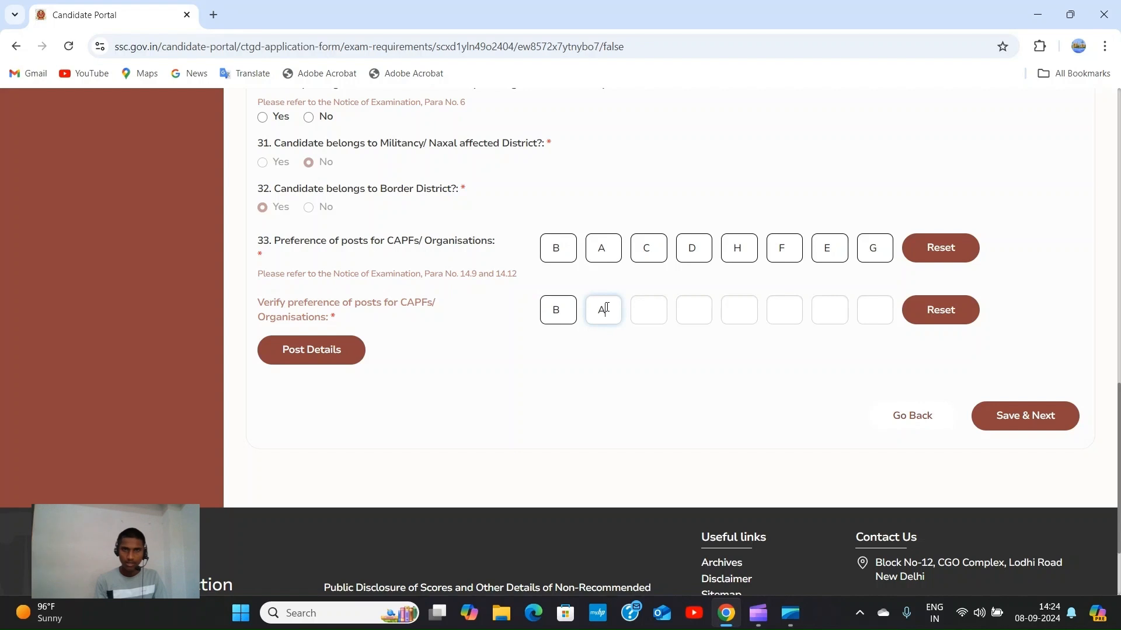
click(649, 317)
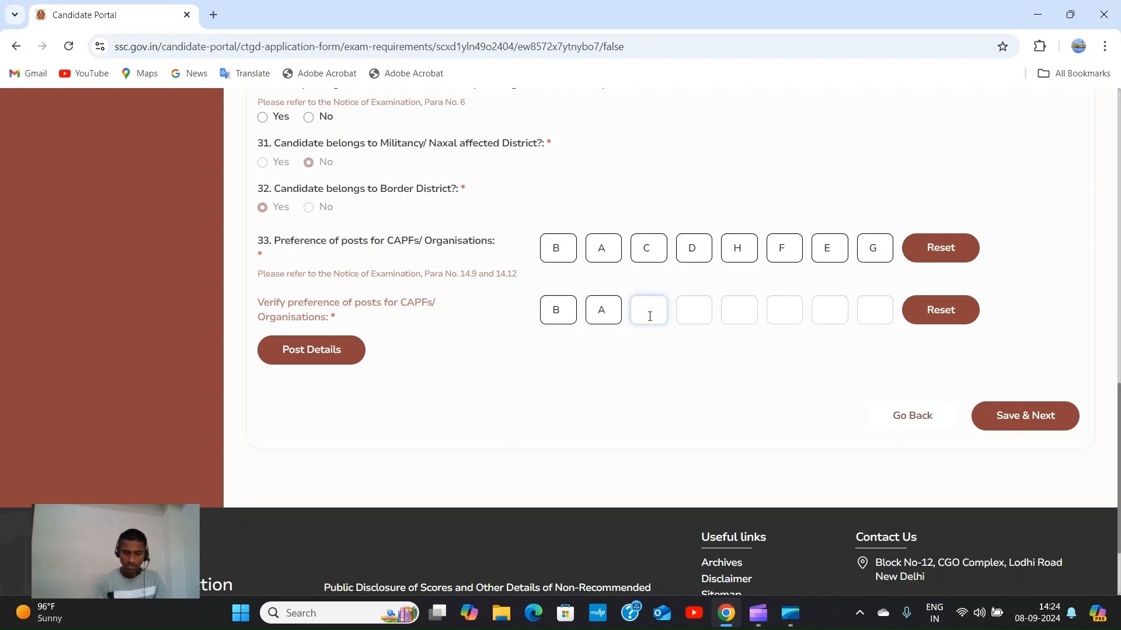
click(698, 307)
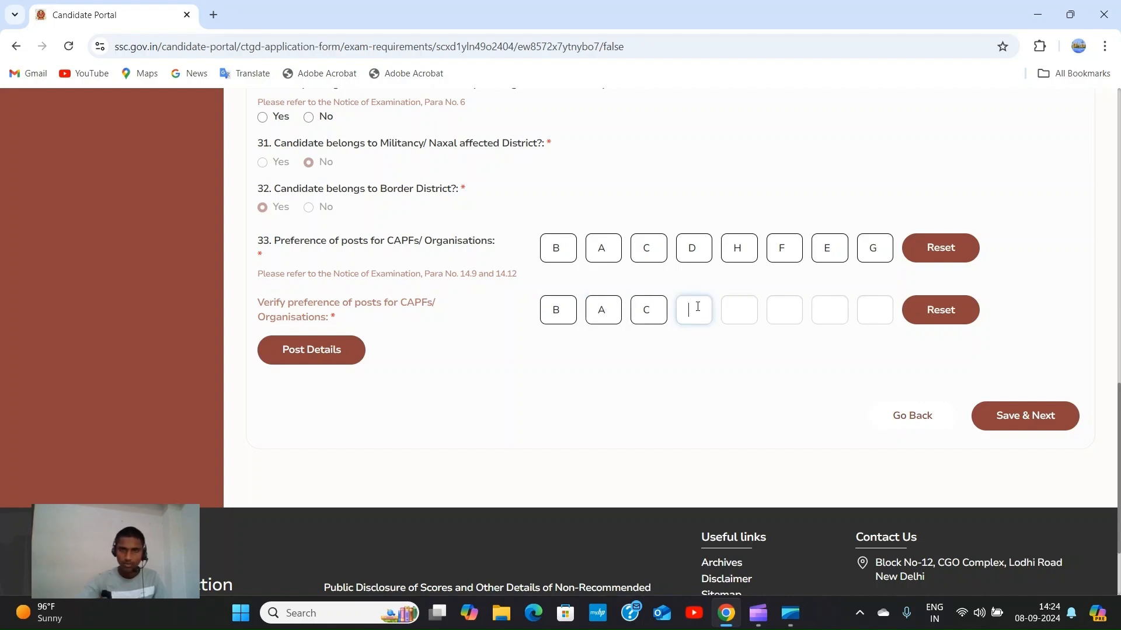
text(D)
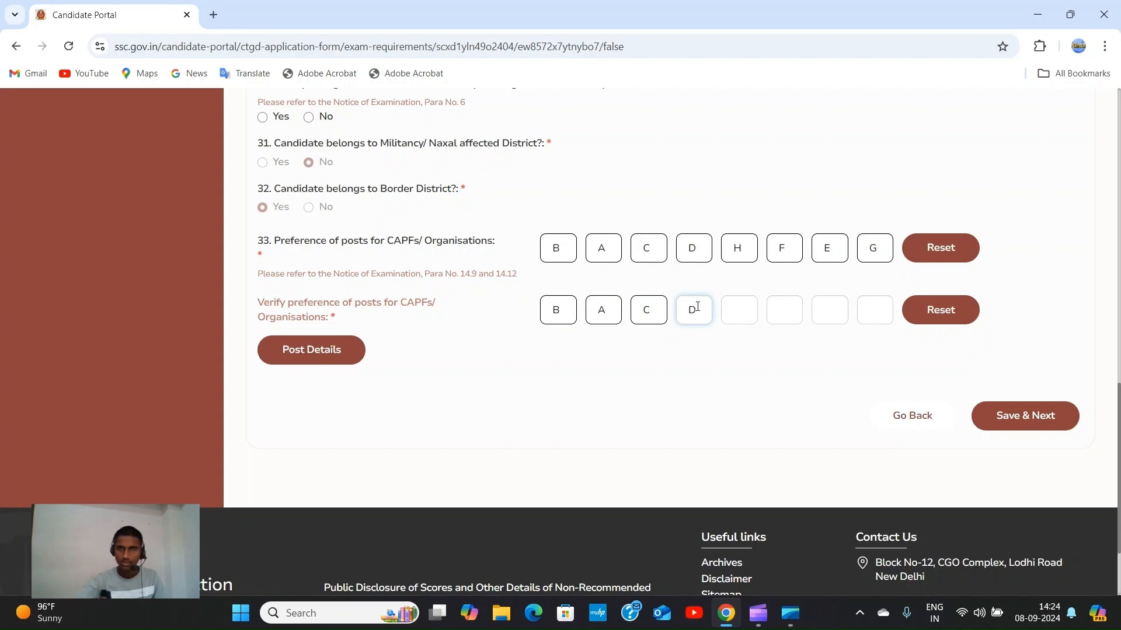
click(746, 302)
text(H)
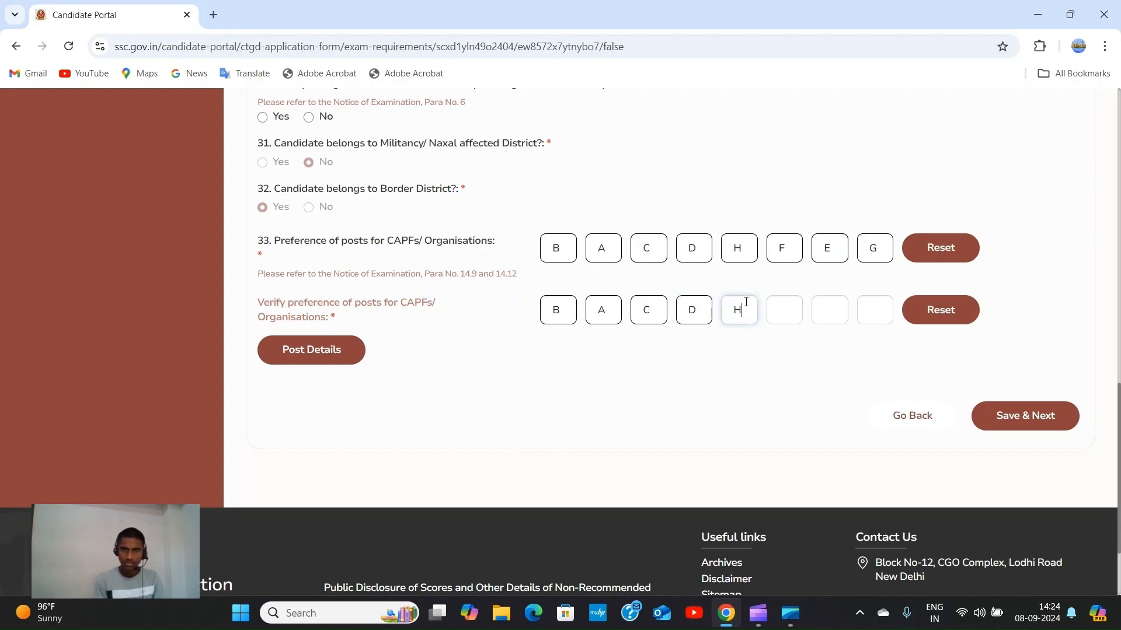
click(778, 314)
click(835, 307)
text(E)
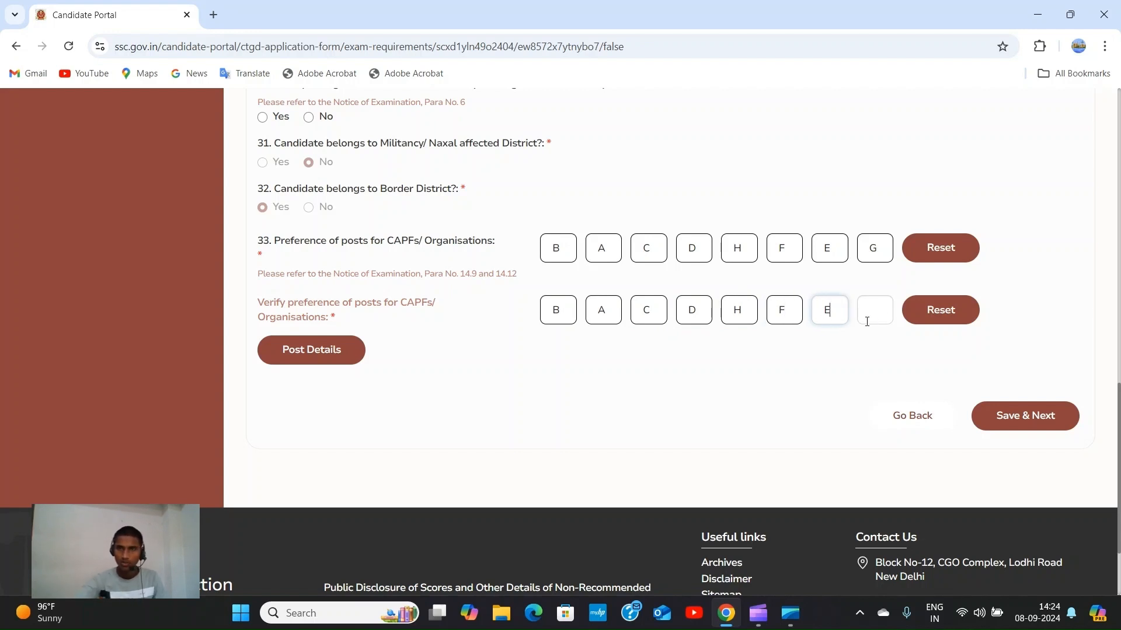
click(872, 307)
text(G)
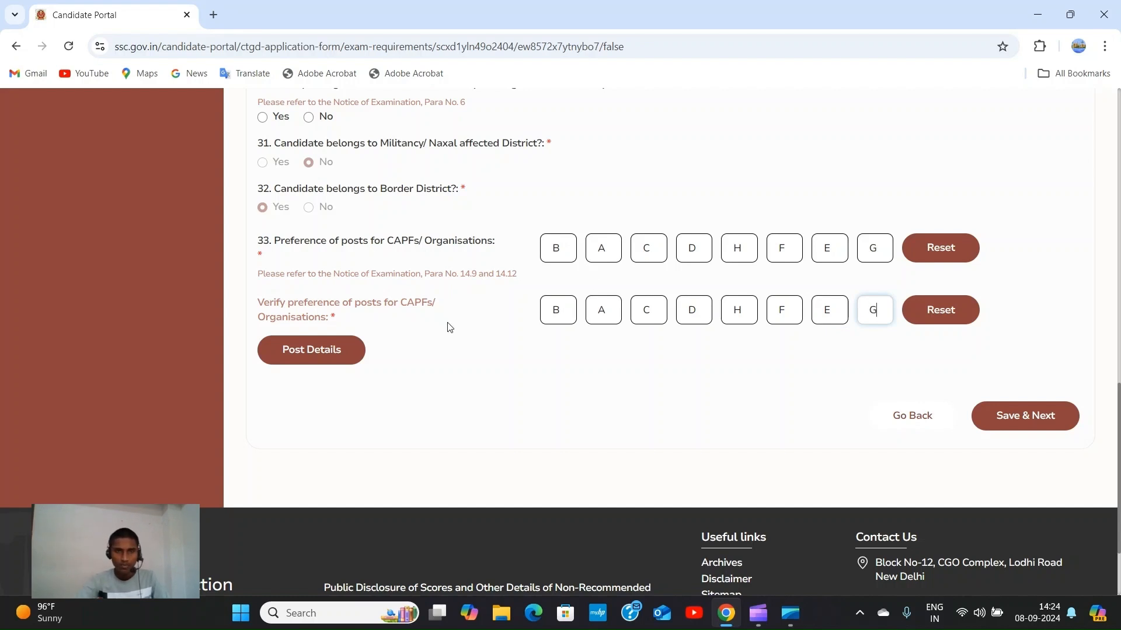
scroll(700, 348, up, 1)
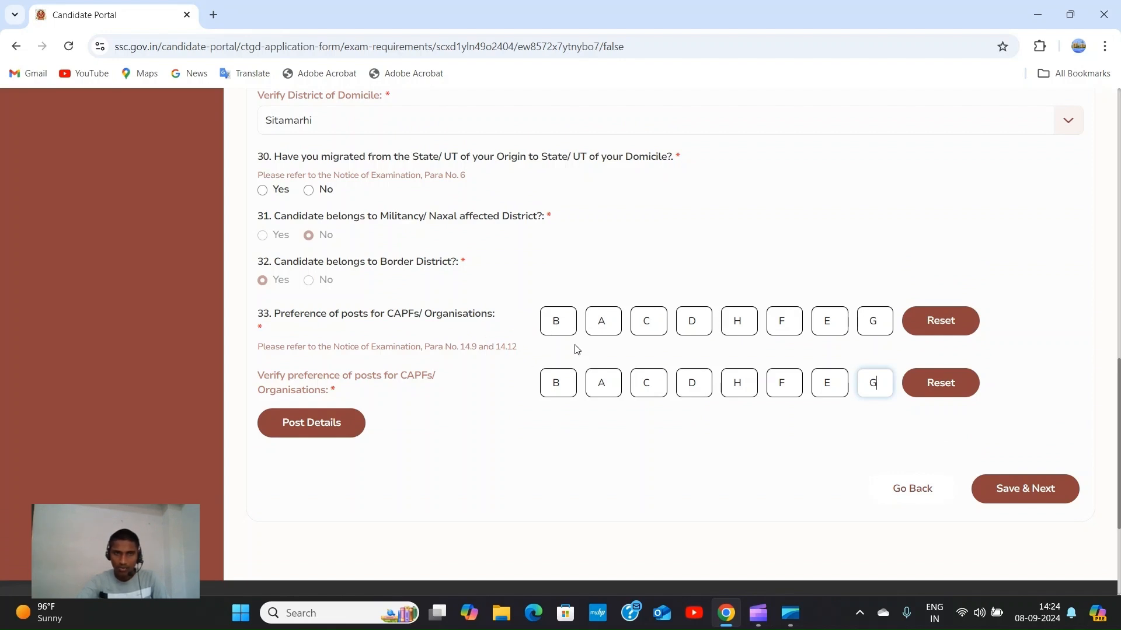
Save the Additional Information-II page with Save & Next.
click(1028, 488)
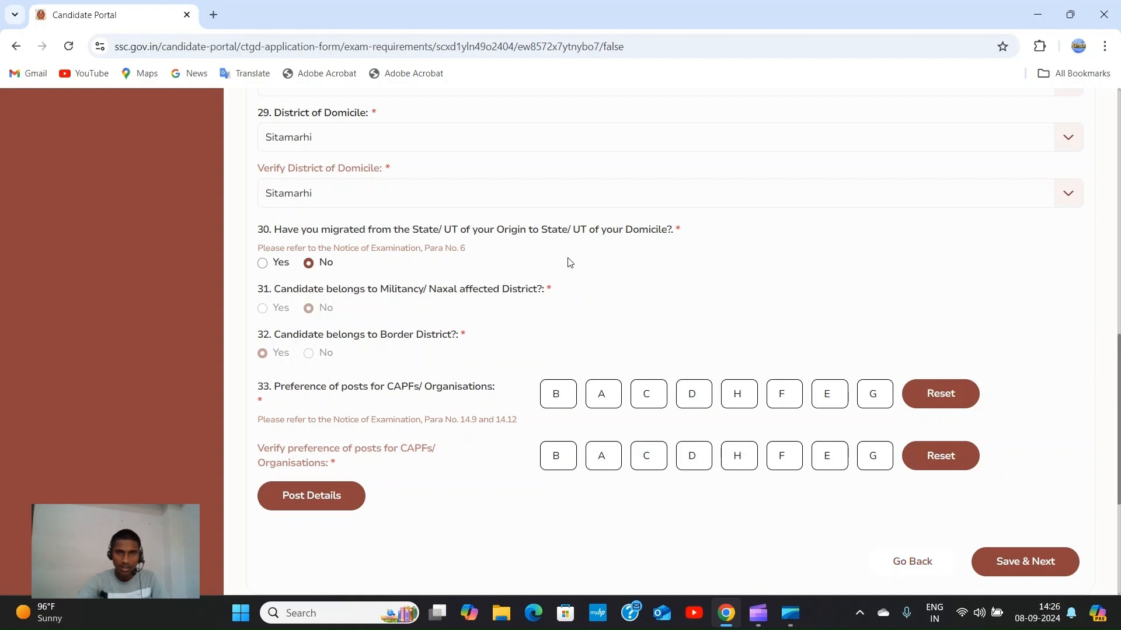
scroll(593, 260, down, 1)
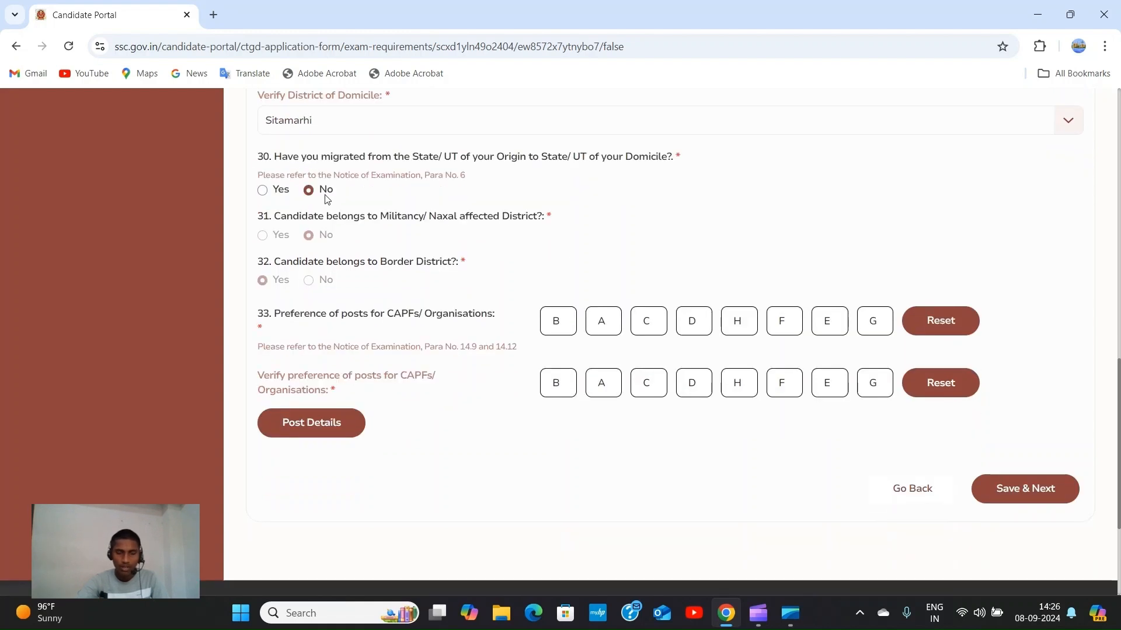
click(1019, 494)
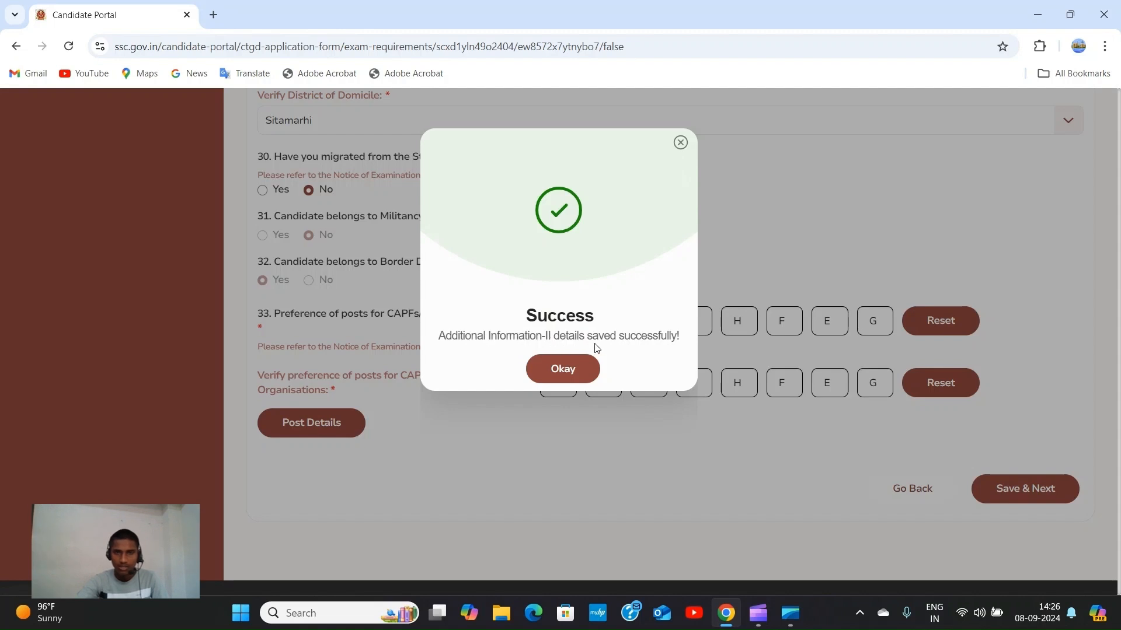
Save the photo and signature and dismiss the 'saved successfully' confirmation.
click(564, 371)
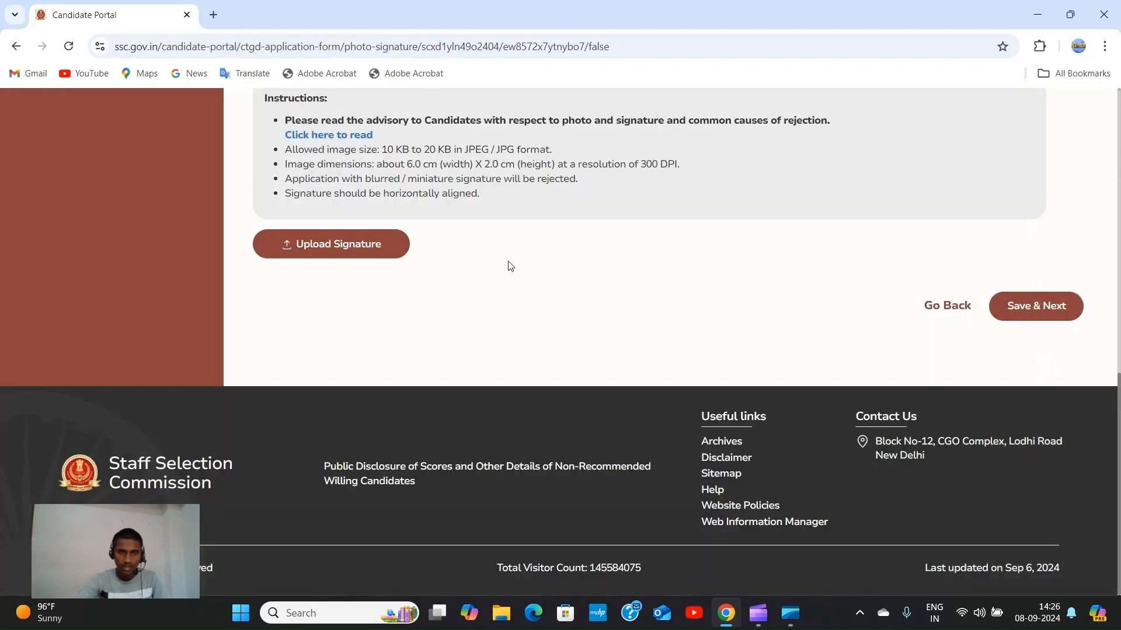
scroll(510, 266, up, 15)
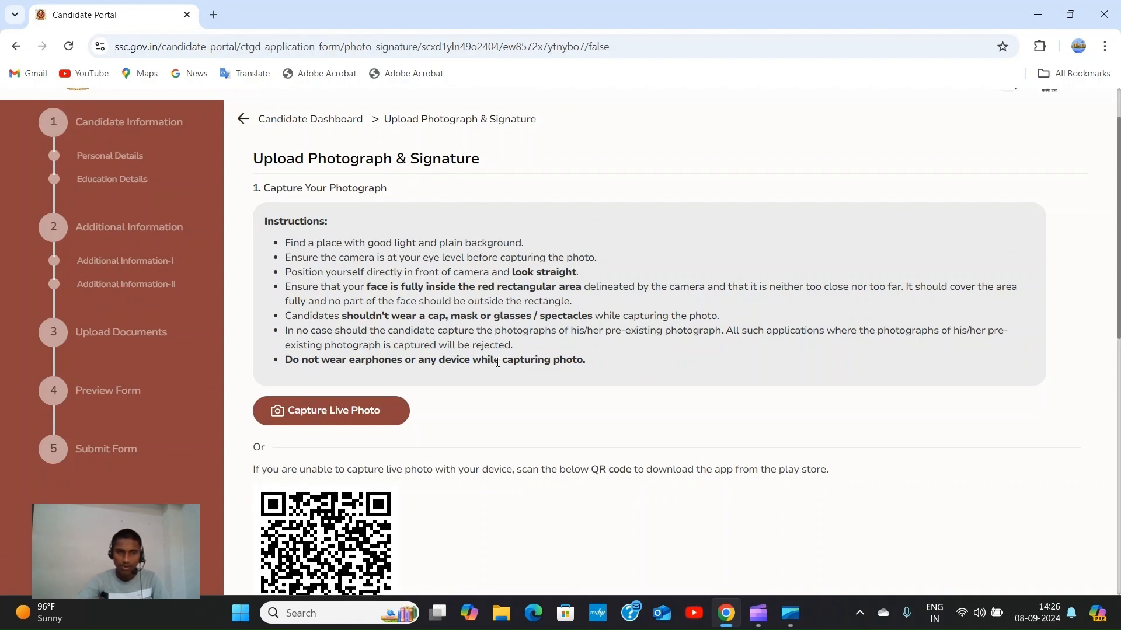
scroll(501, 368, down, 7)
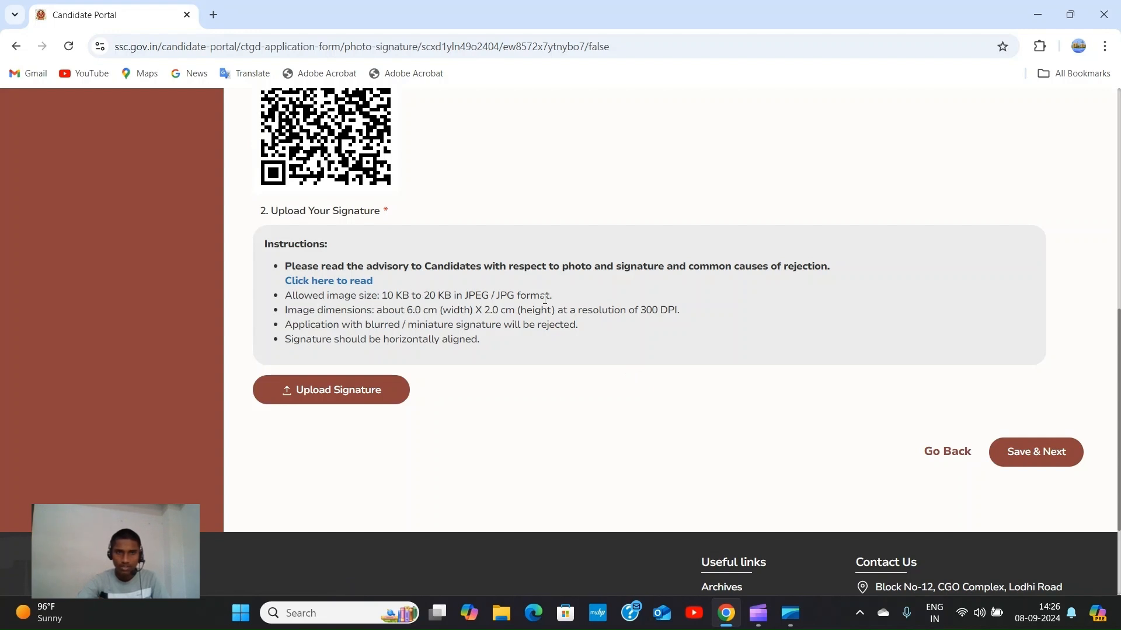
scroll(471, 300, up, 7)
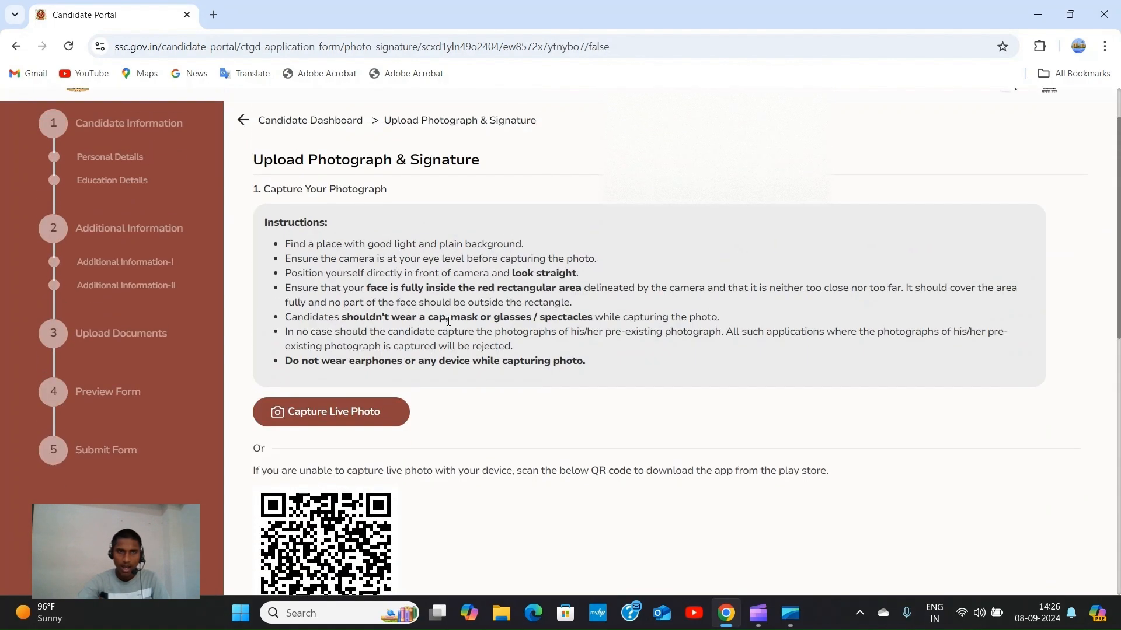
click(374, 414)
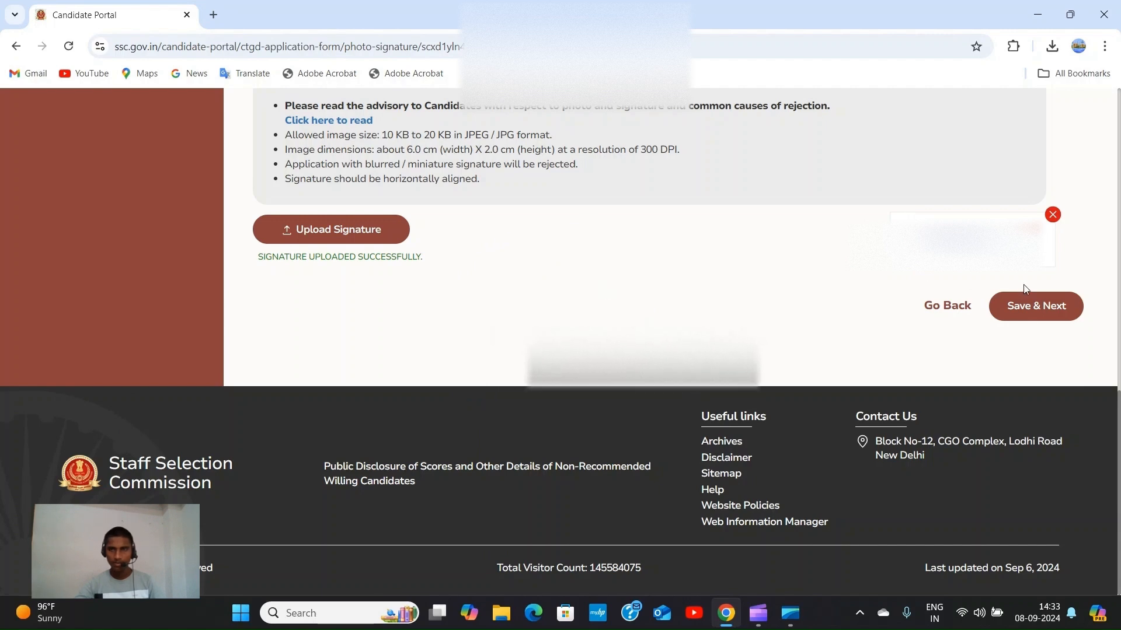
click(1052, 310)
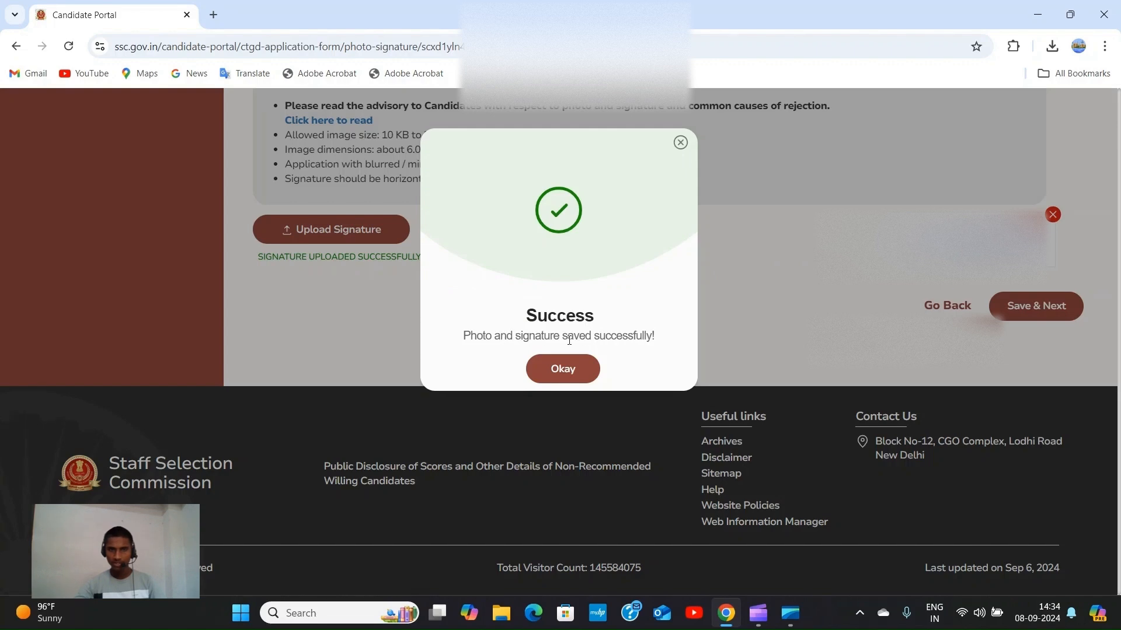
click(577, 371)
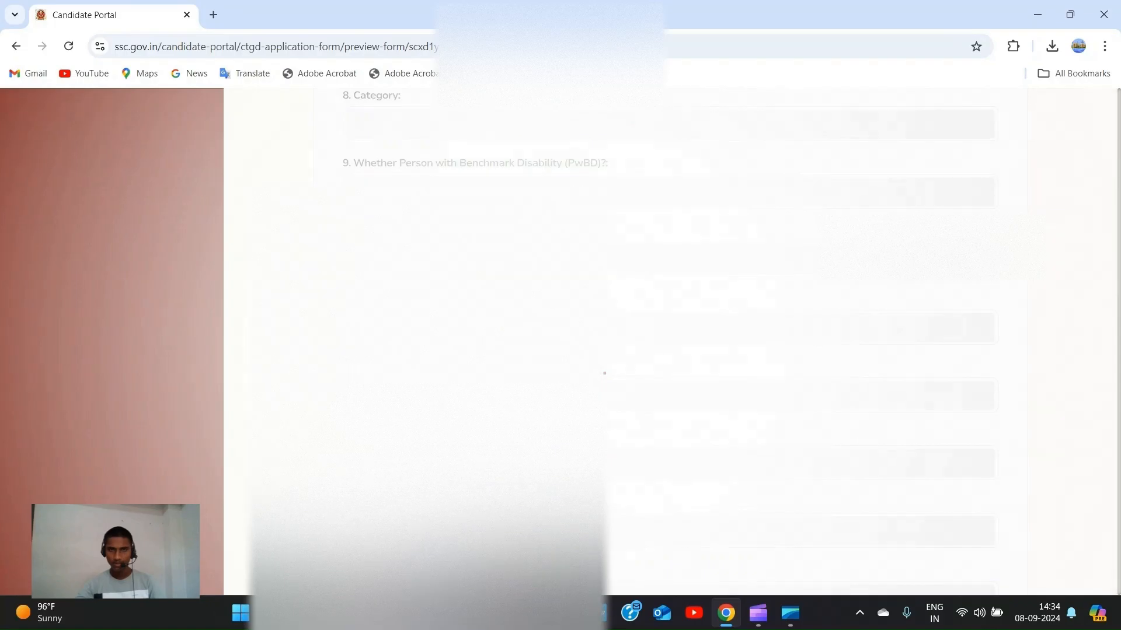
Review the full preview, including centres CR-Muzaffarpur, CR-Patna, CR-Lucknow, then go to Declaration.
scroll(668, 342, up, 6)
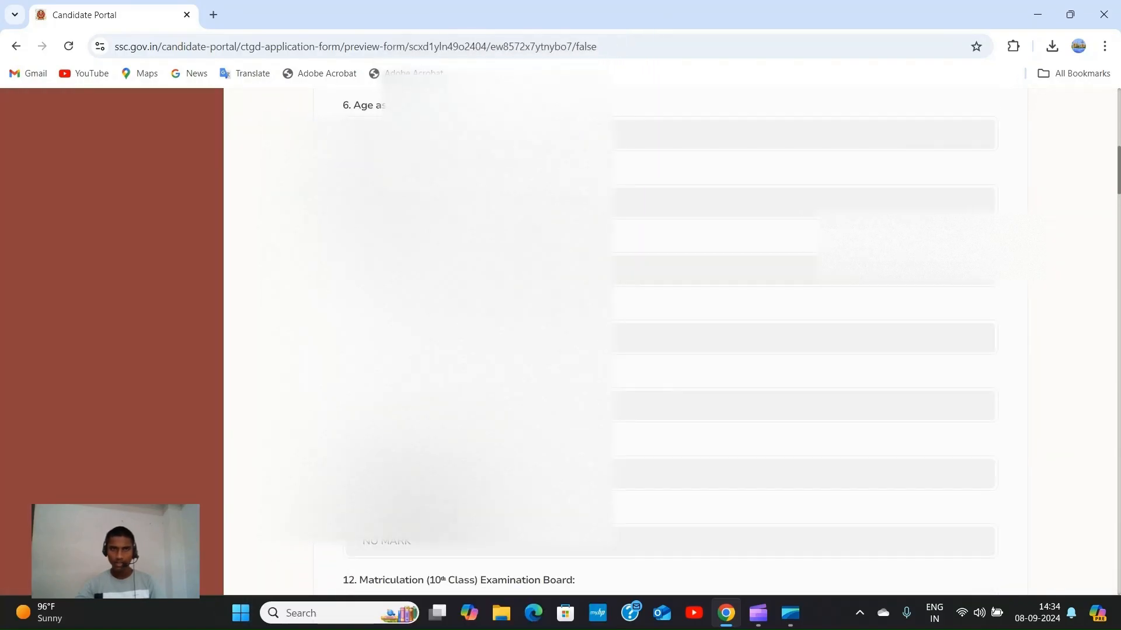
scroll(671, 350, up, 1)
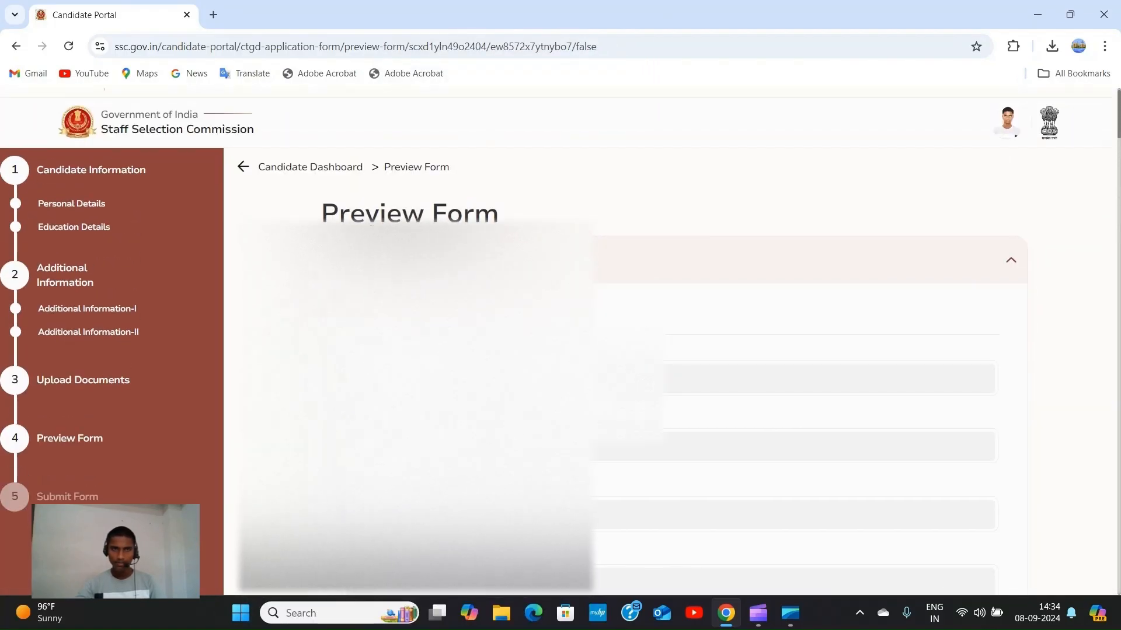
scroll(671, 351, down, 1)
scroll(671, 350, up, 2)
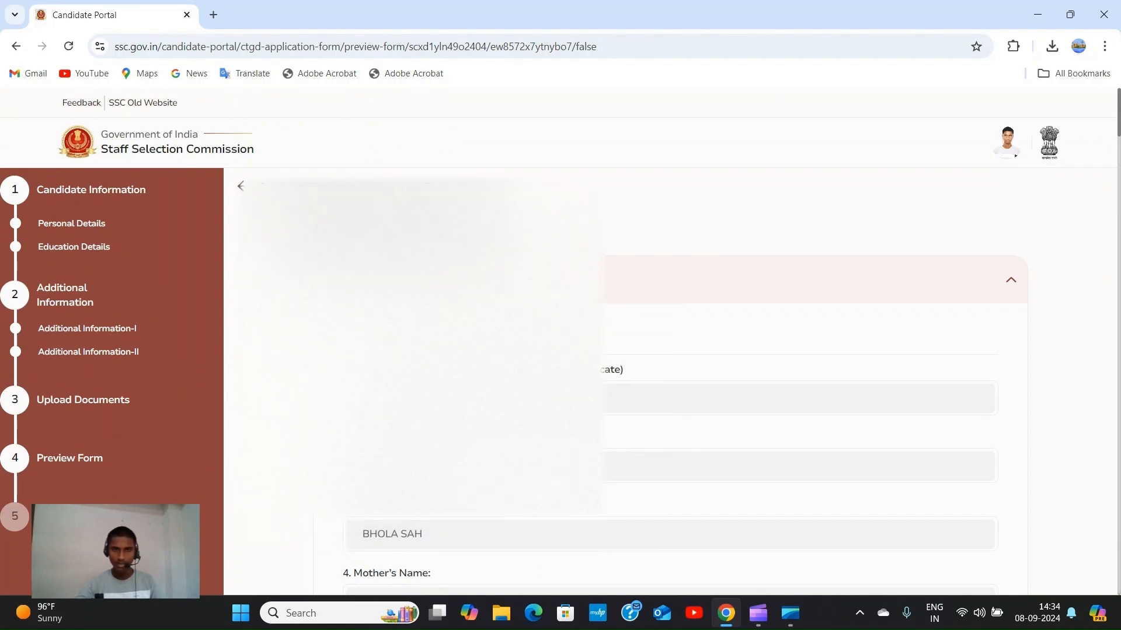
scroll(671, 350, down, 3)
scroll(671, 350, down, 20)
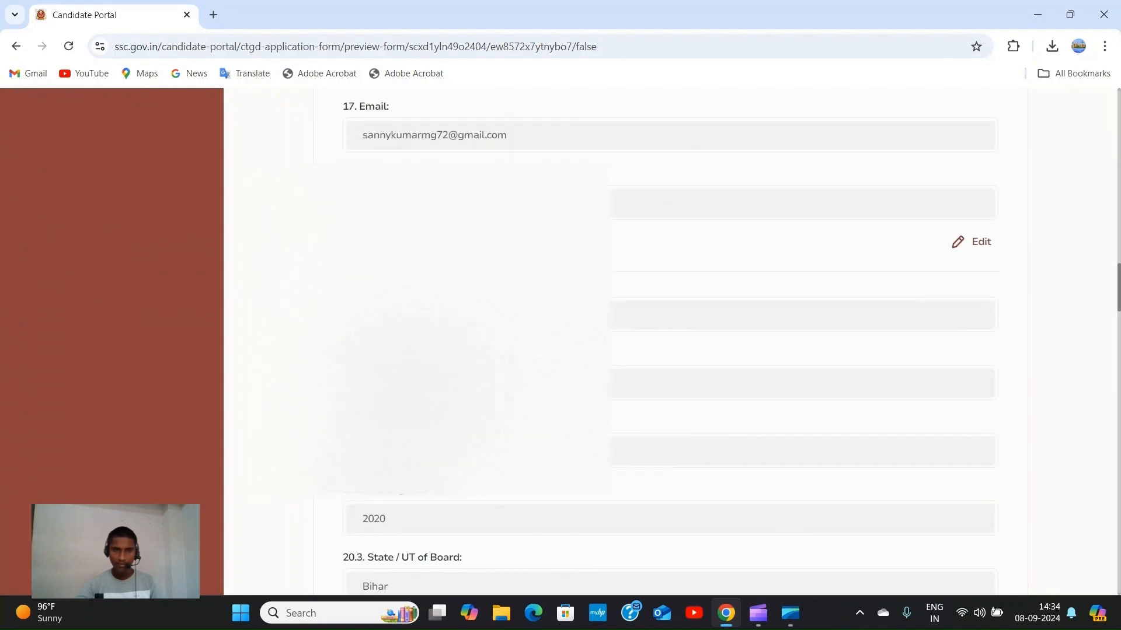
scroll(671, 350, down, 4)
scroll(671, 350, up, 5)
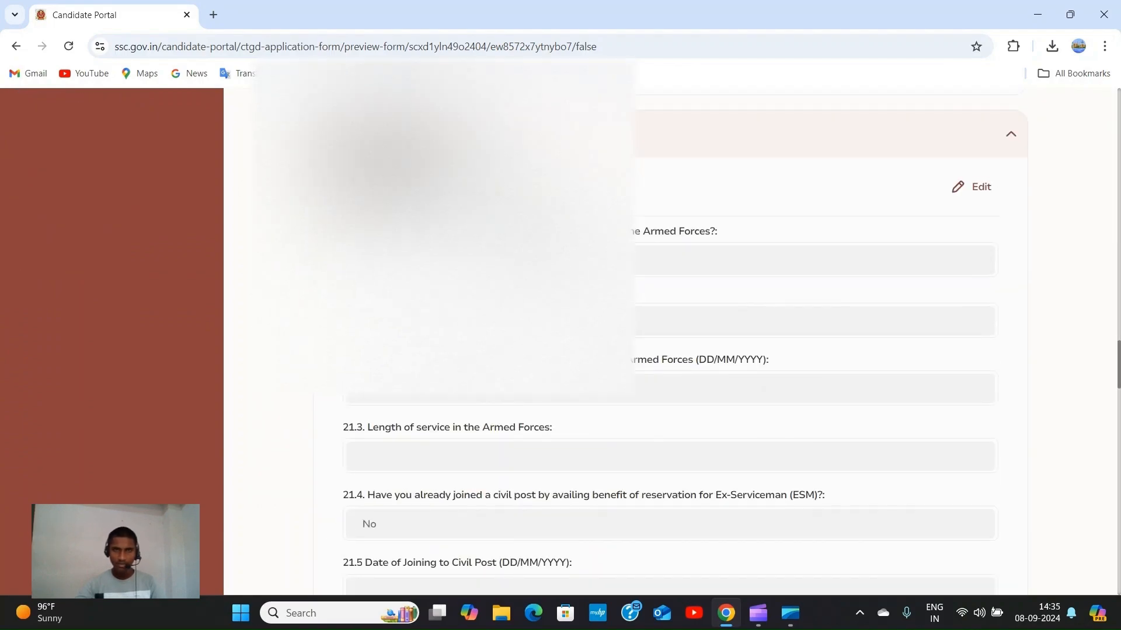
scroll(670, 252, down, 15)
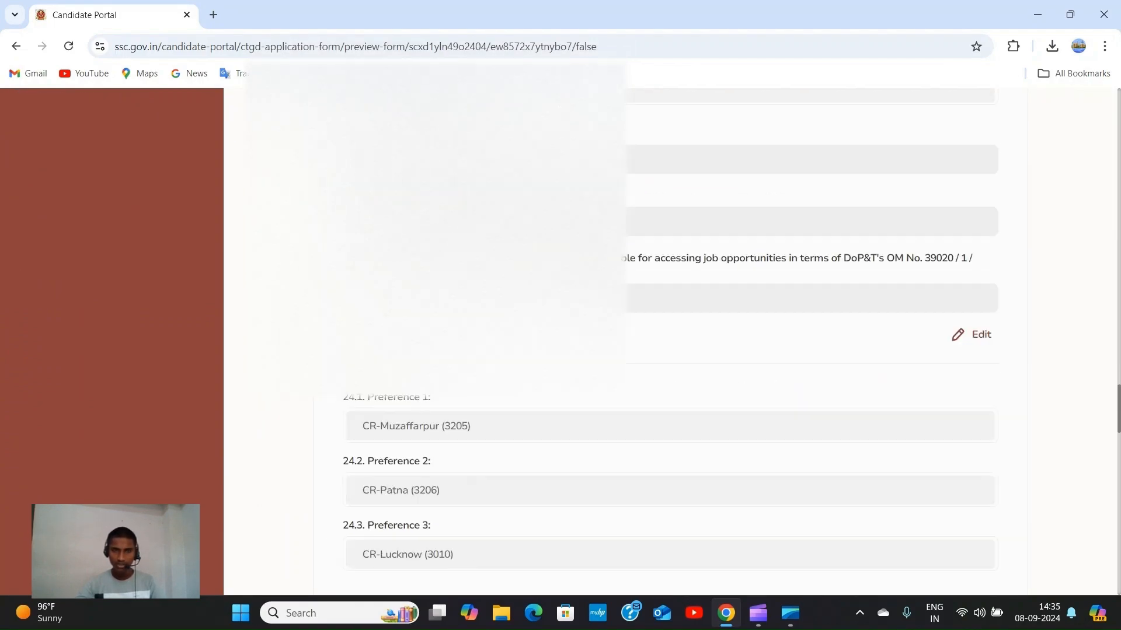
scroll(711, 267, down, 15)
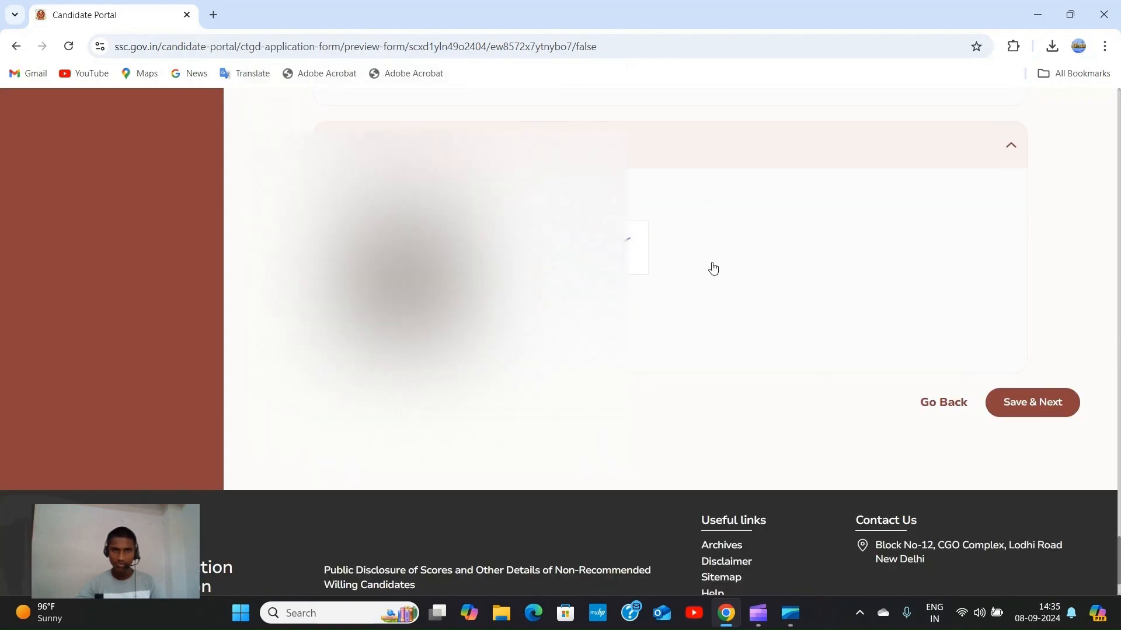
scroll(678, 250, down, 1)
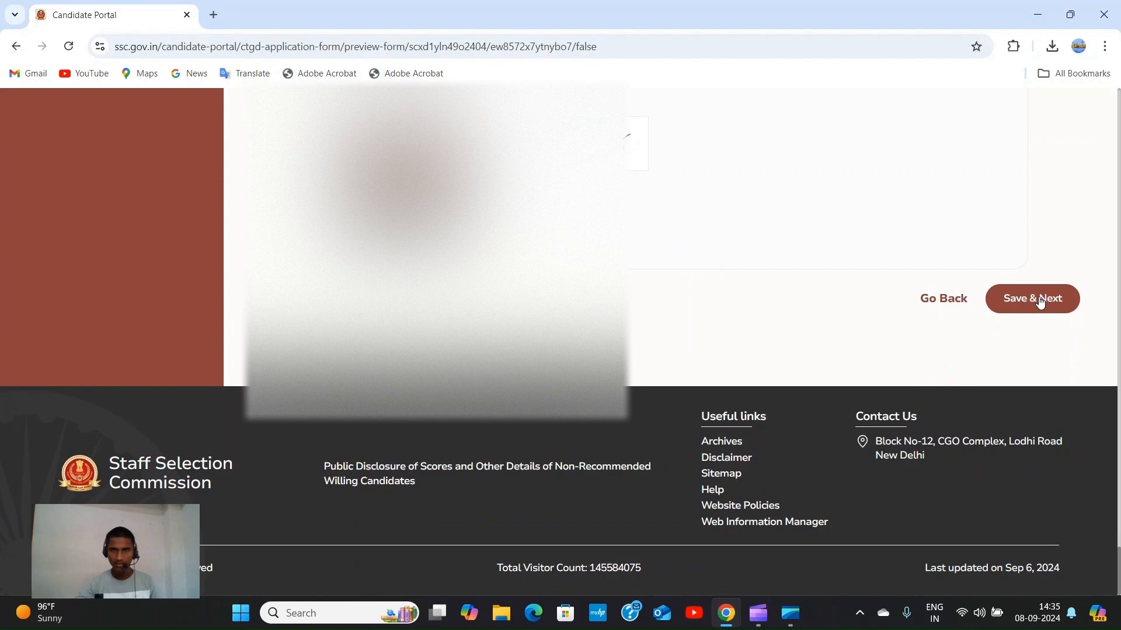
click(1040, 300)
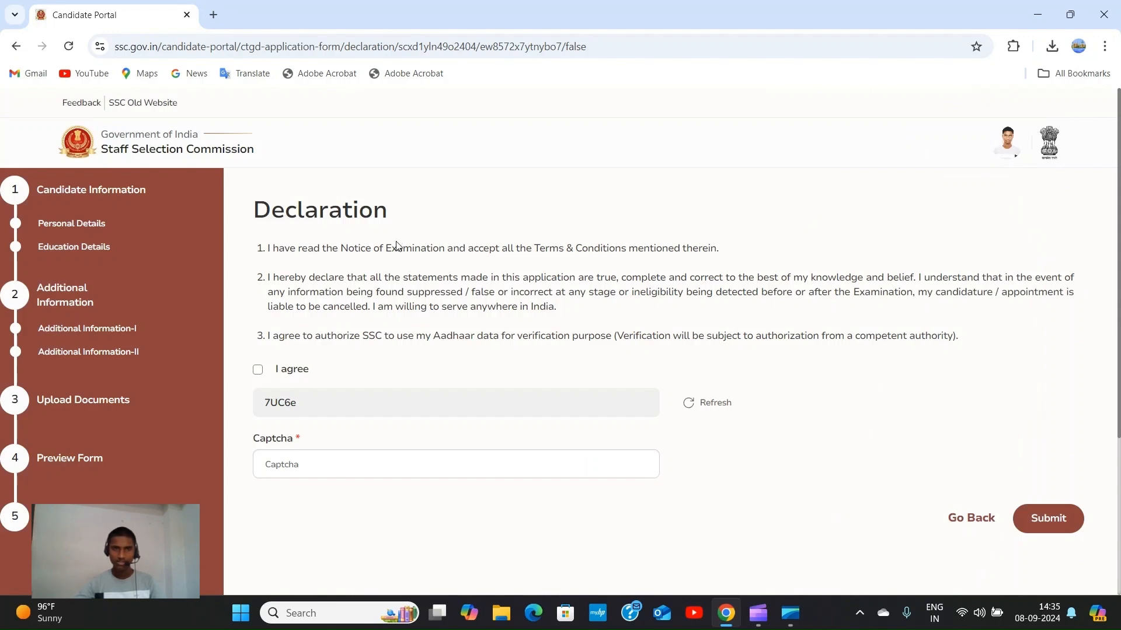
Tick 'I agree' on the declaration and enter the displayed captcha code.
click(258, 371)
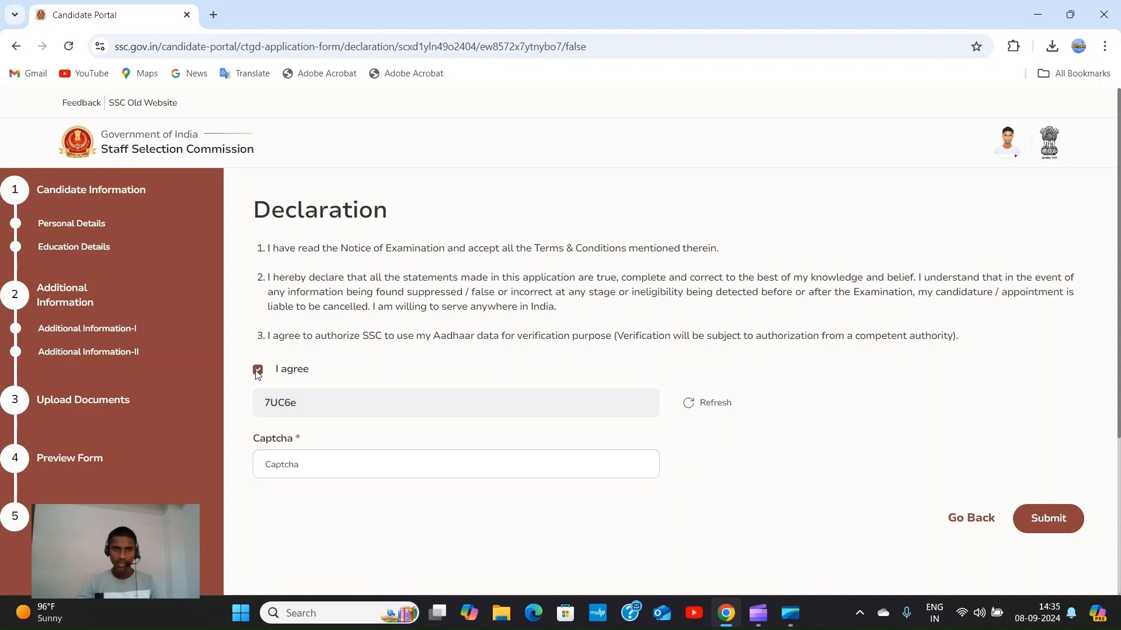
click(397, 463)
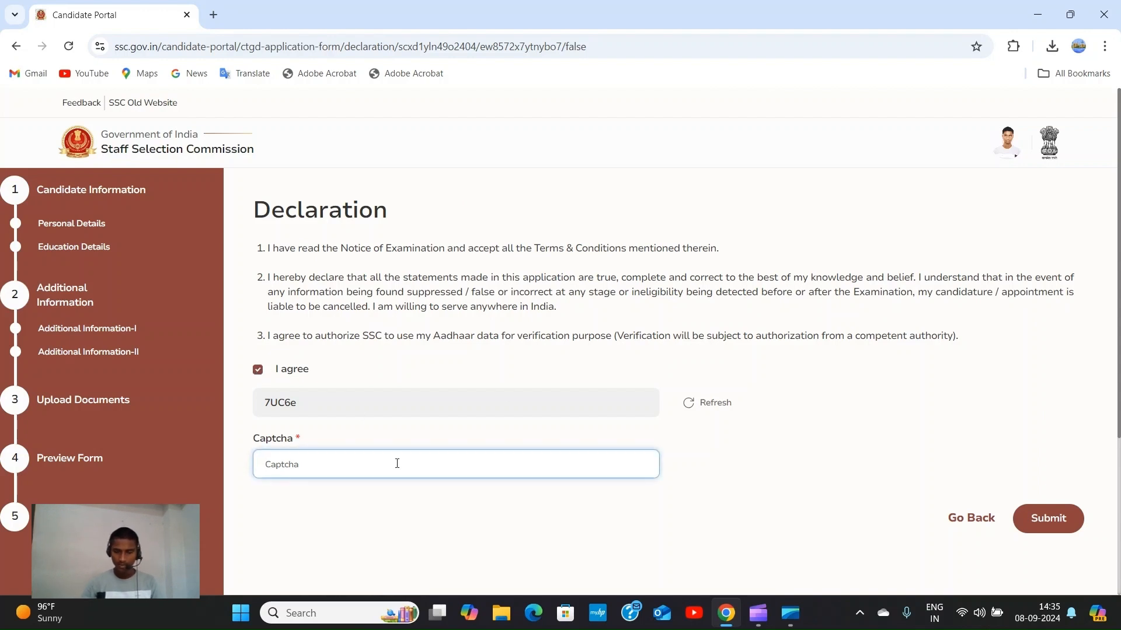
text(7)
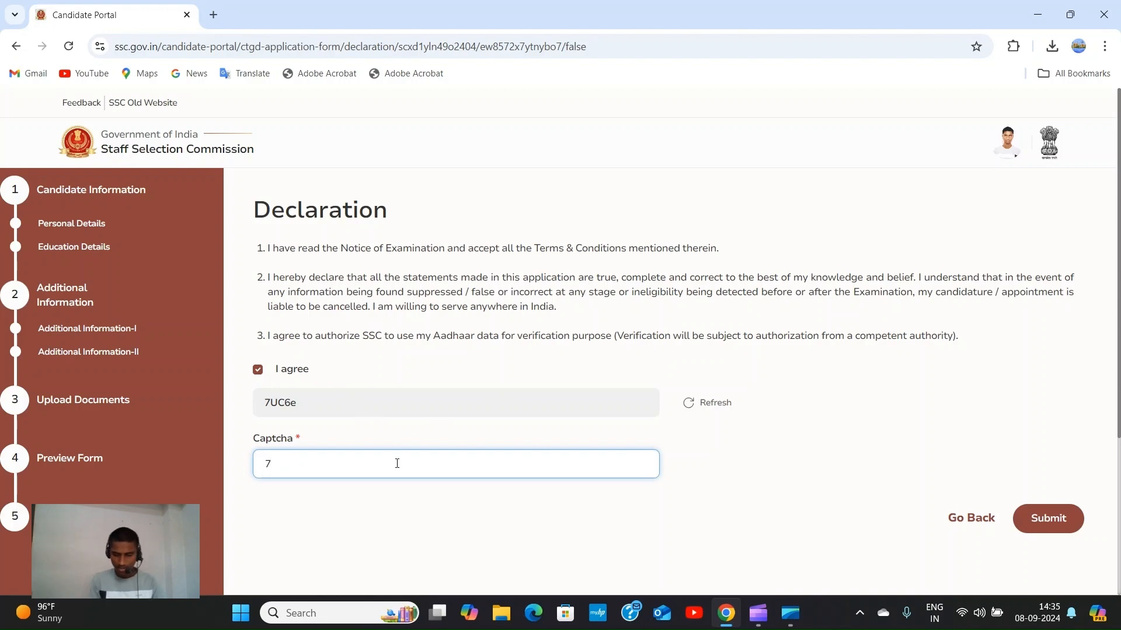
text(UC)
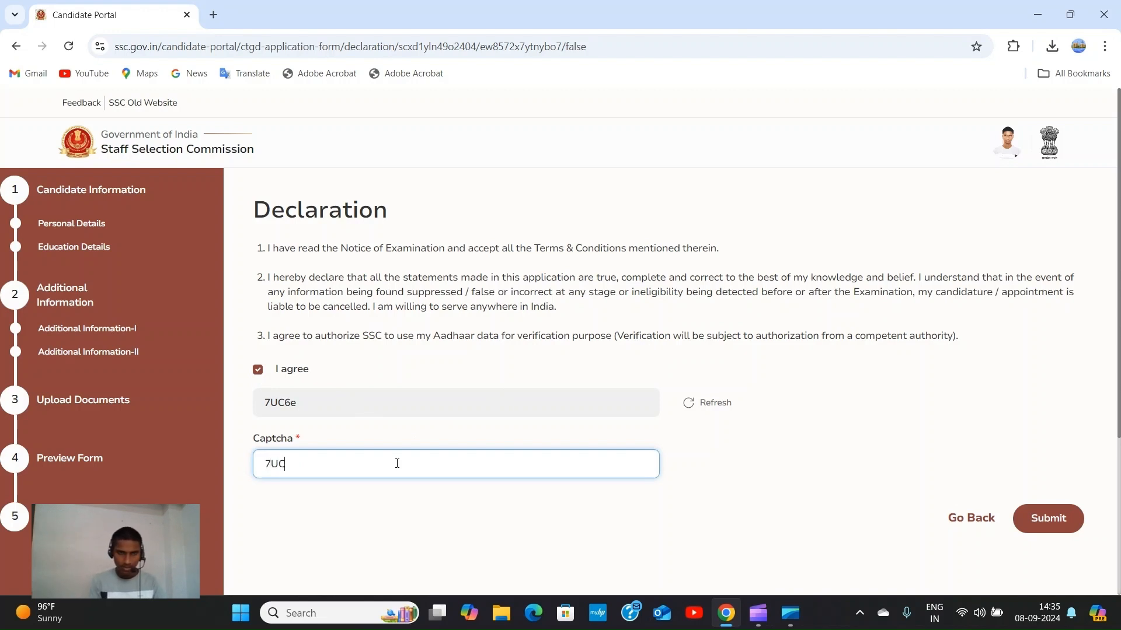
text(6)
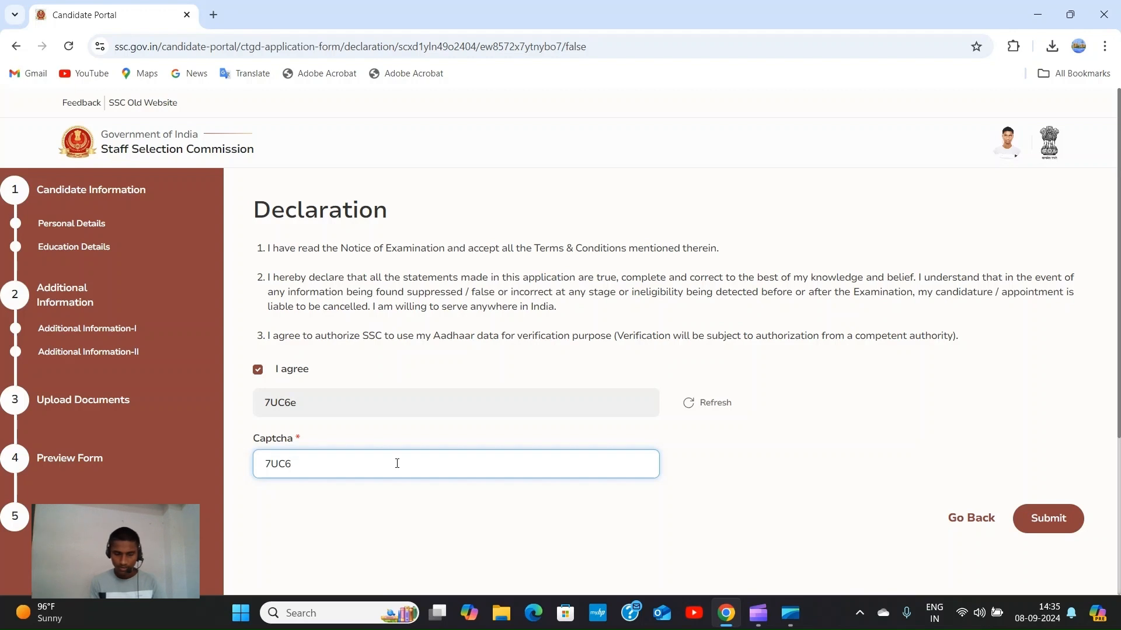
text(e)
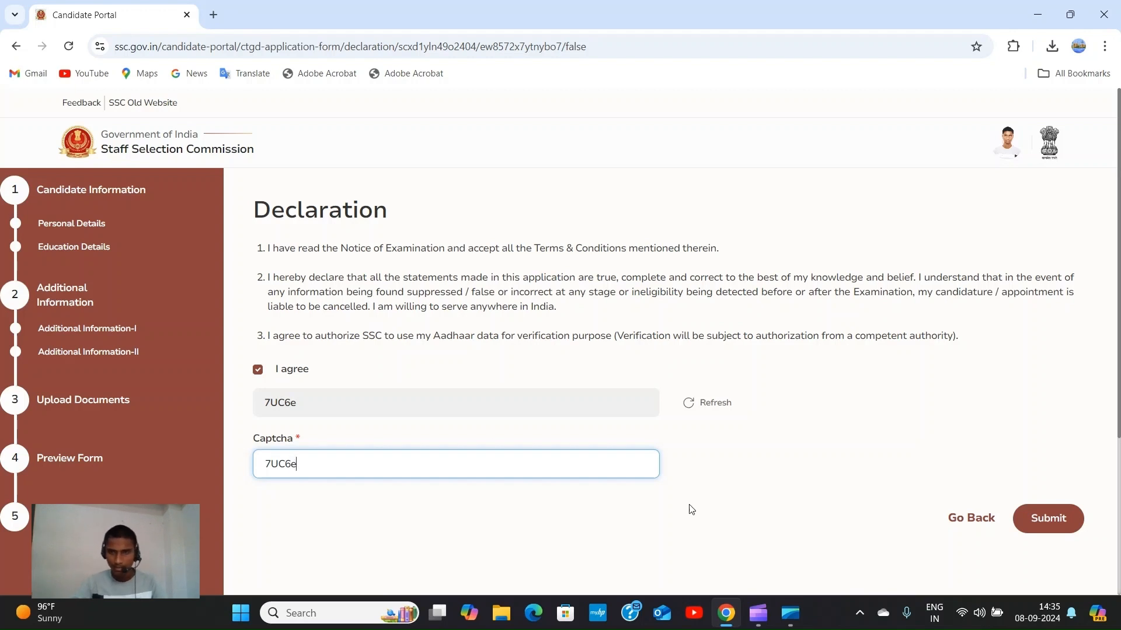
Submit the application and begin the ₹100 online fee payment.
click(1054, 517)
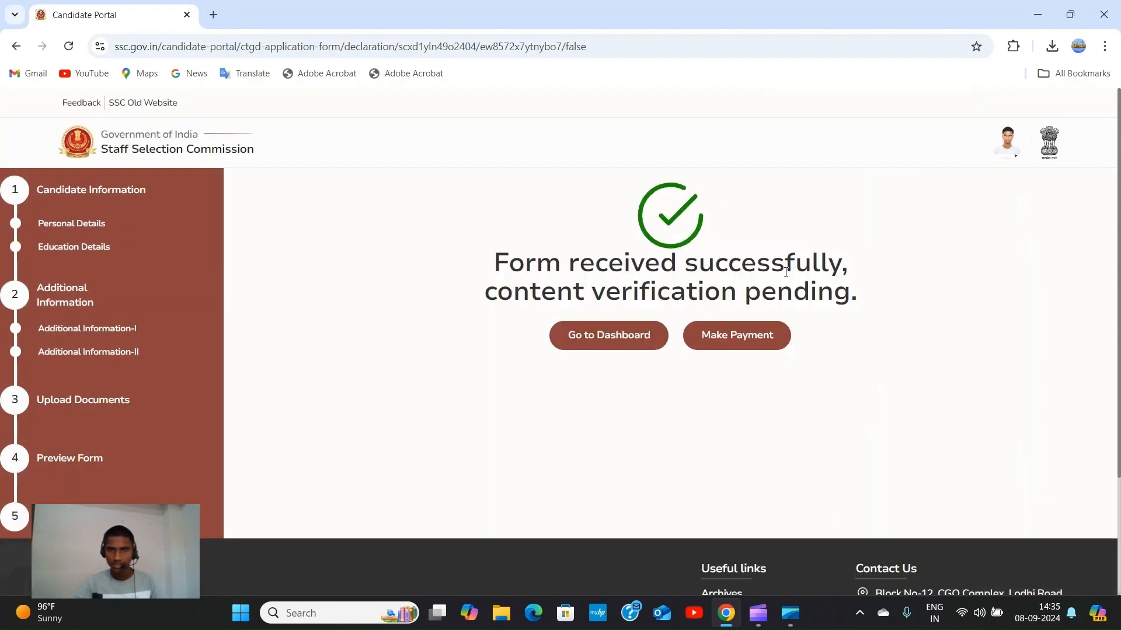
click(733, 341)
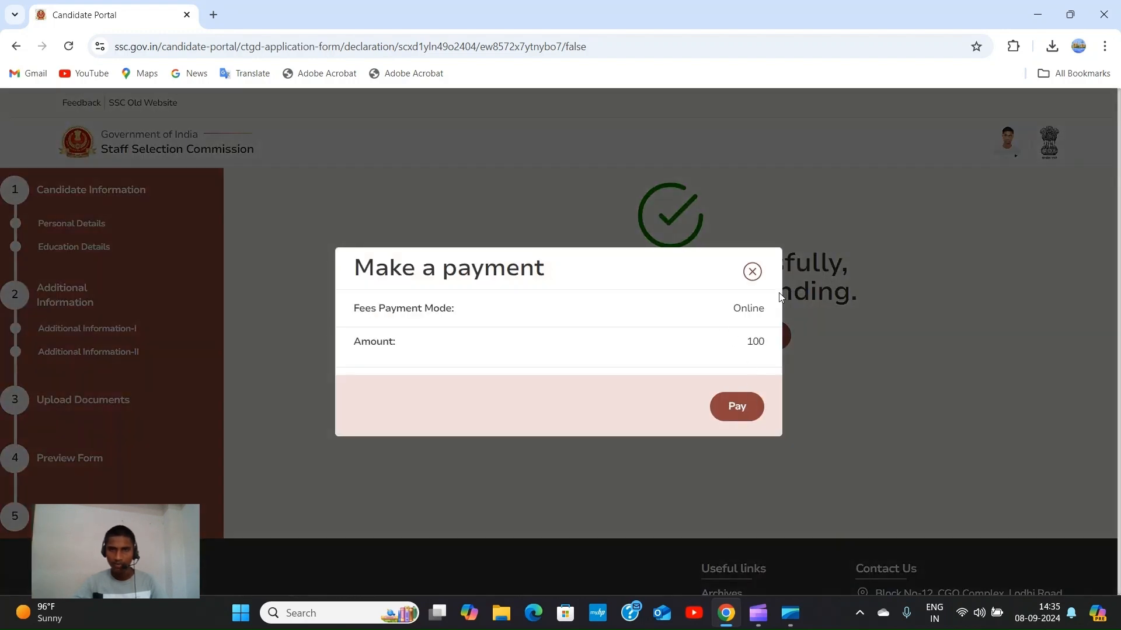
click(740, 407)
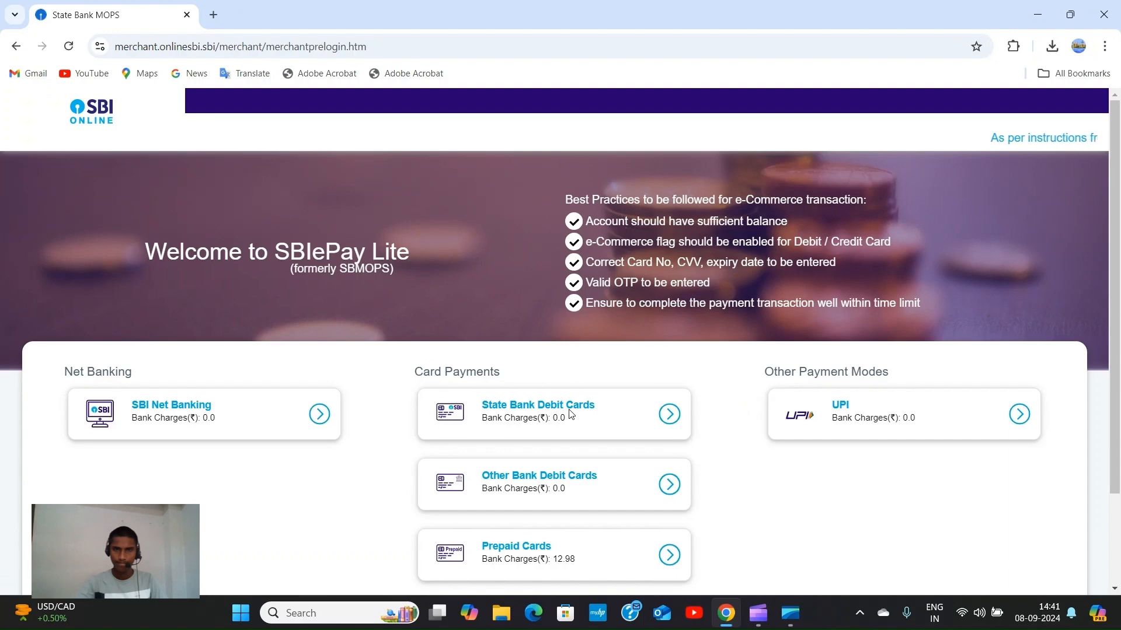
Choose State Bank Debit Cards and confirm the ₹100 SSC_FEE payment details.
click(571, 413)
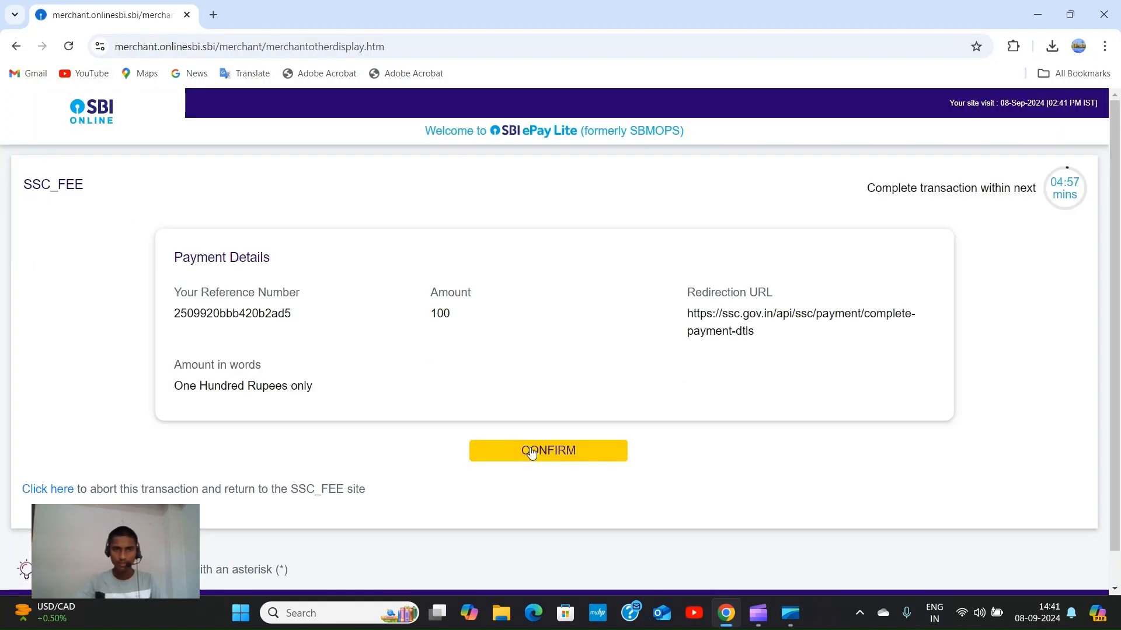
click(538, 457)
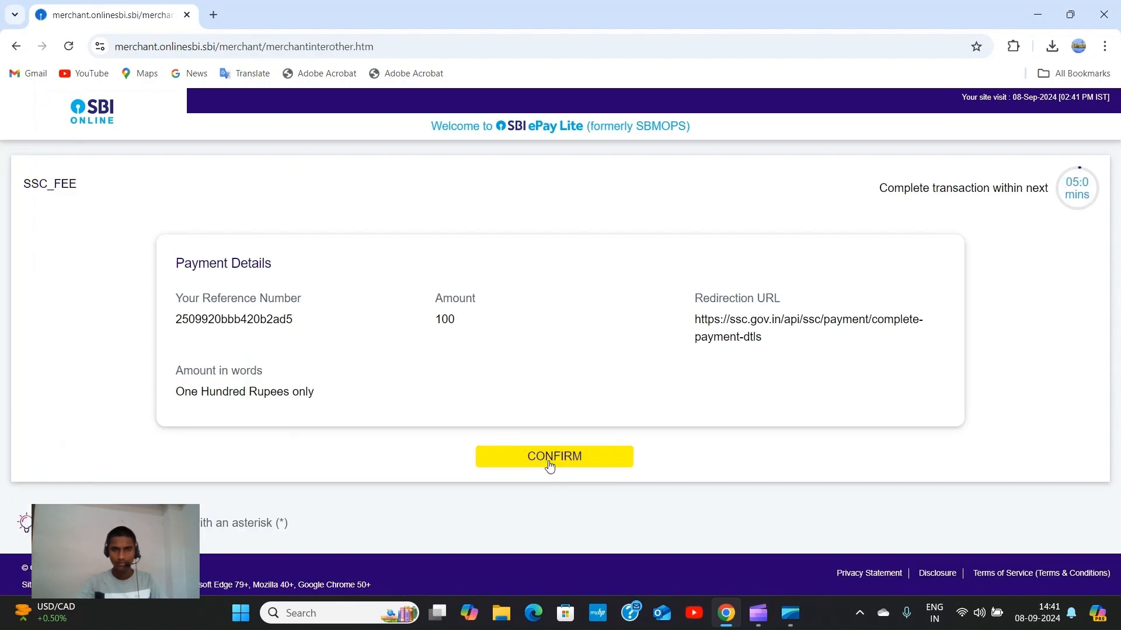
click(554, 460)
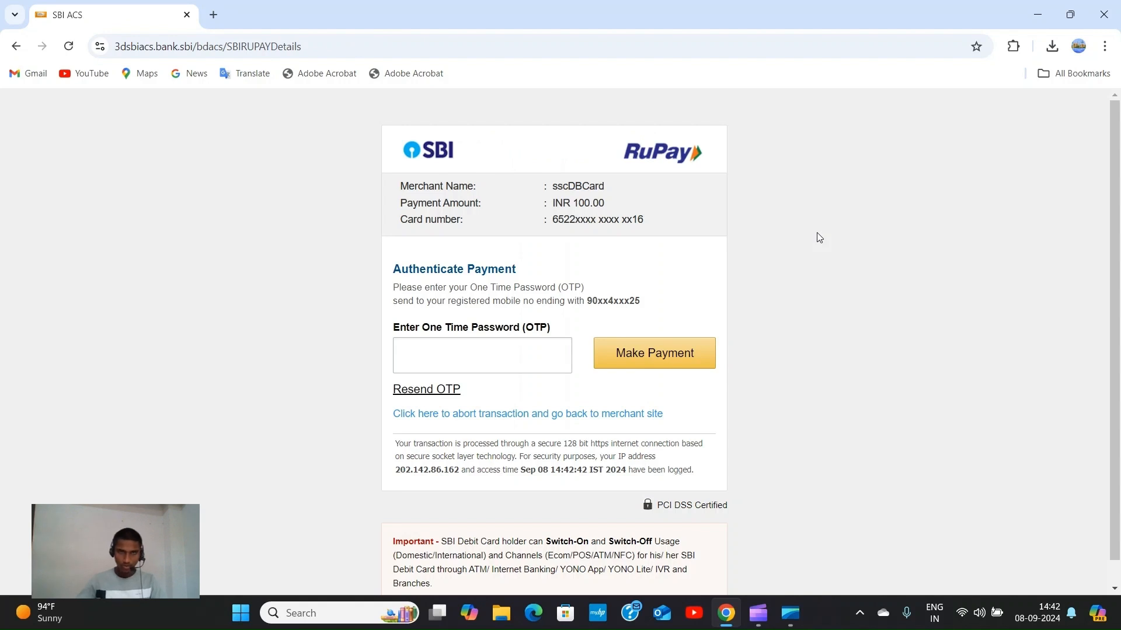
Authorise the INR 100.00 payment with the six-digit OTP, retrying after the invalid-OTP alert.
click(485, 356)
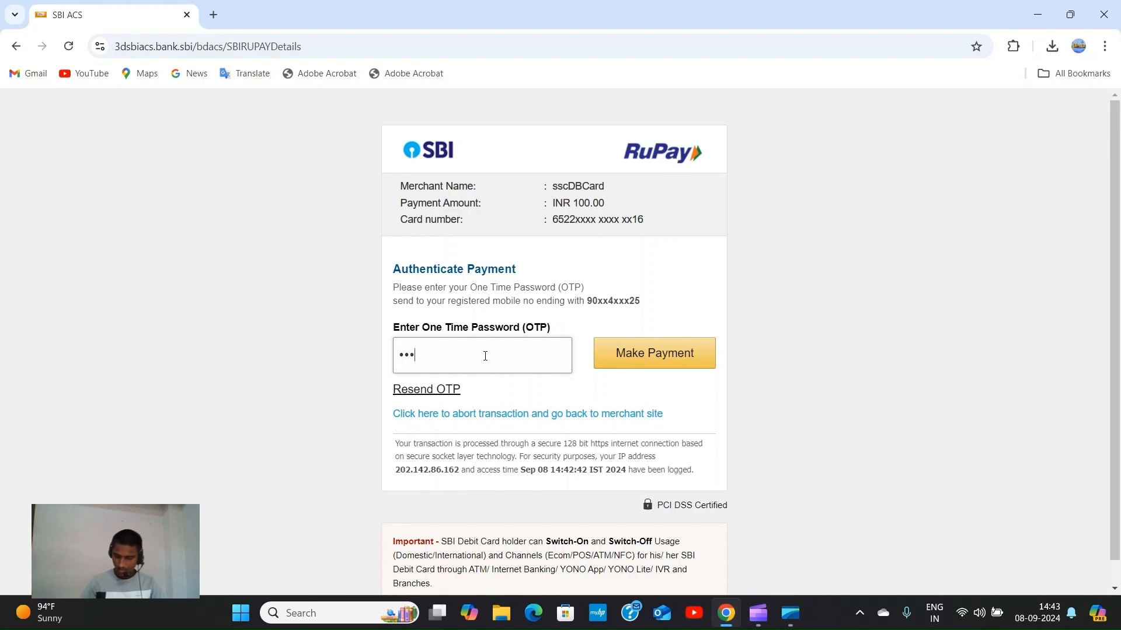
text(1)
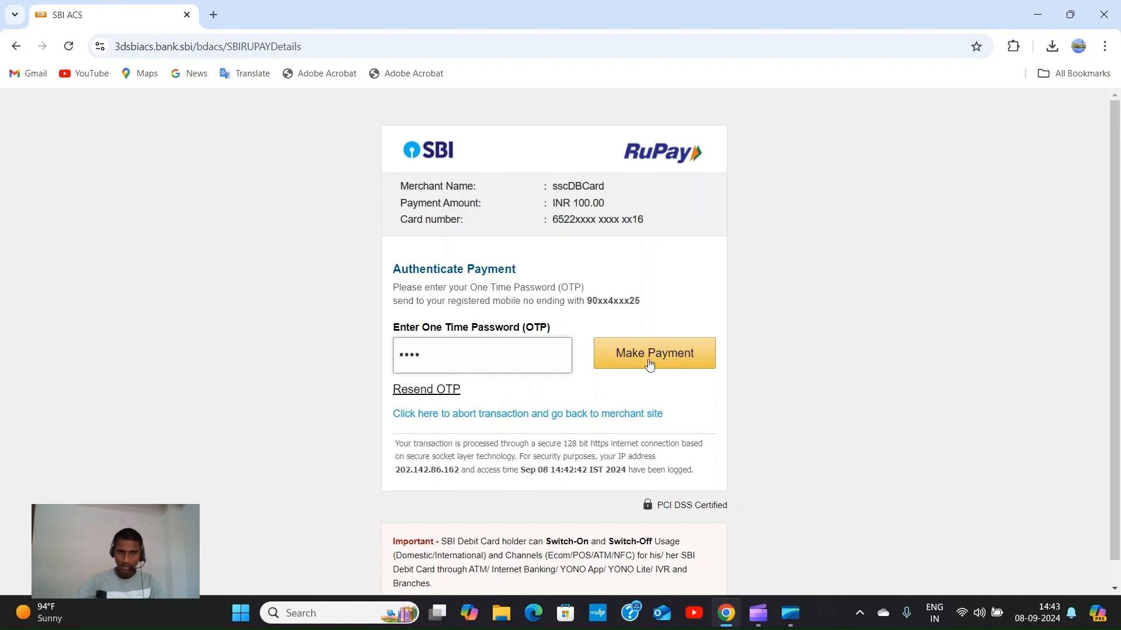
scroll(636, 316, down, 1)
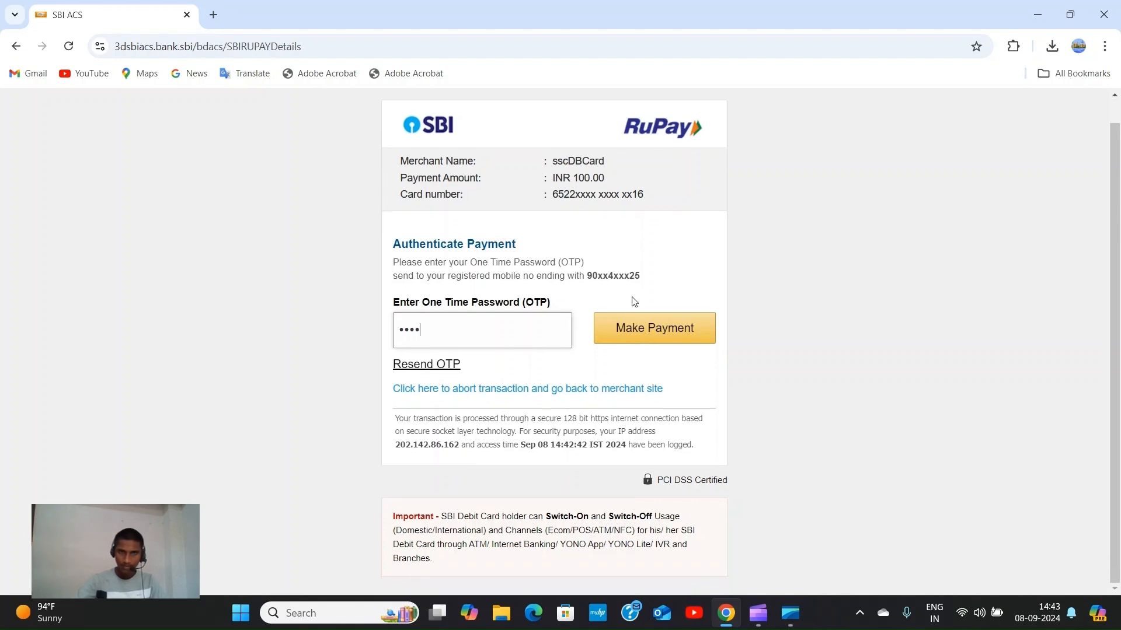
click(658, 335)
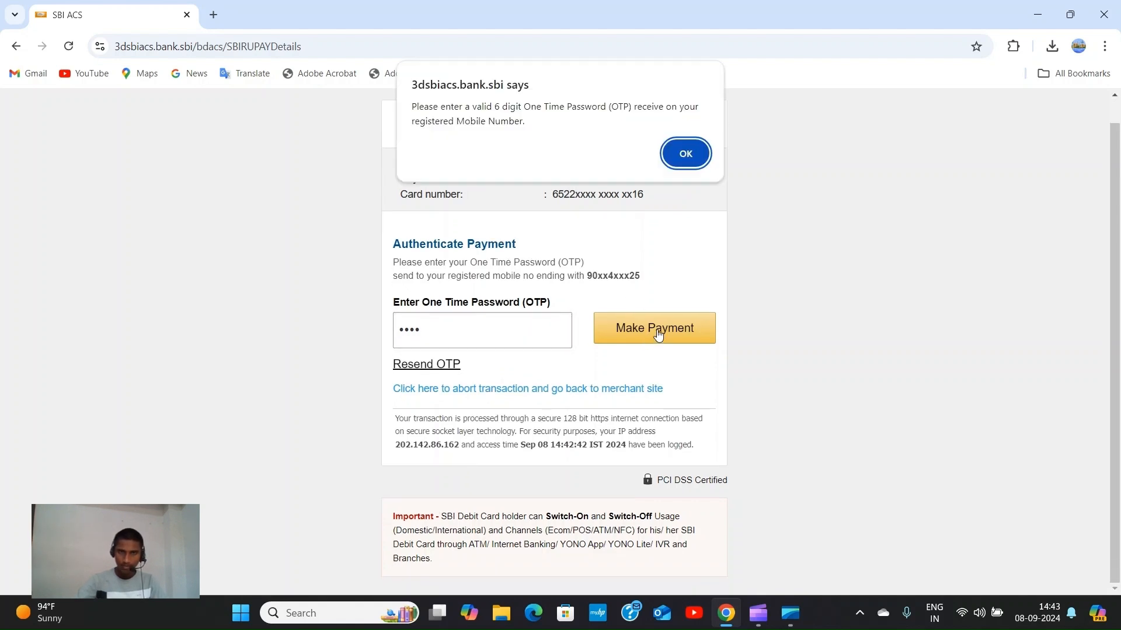
click(687, 153)
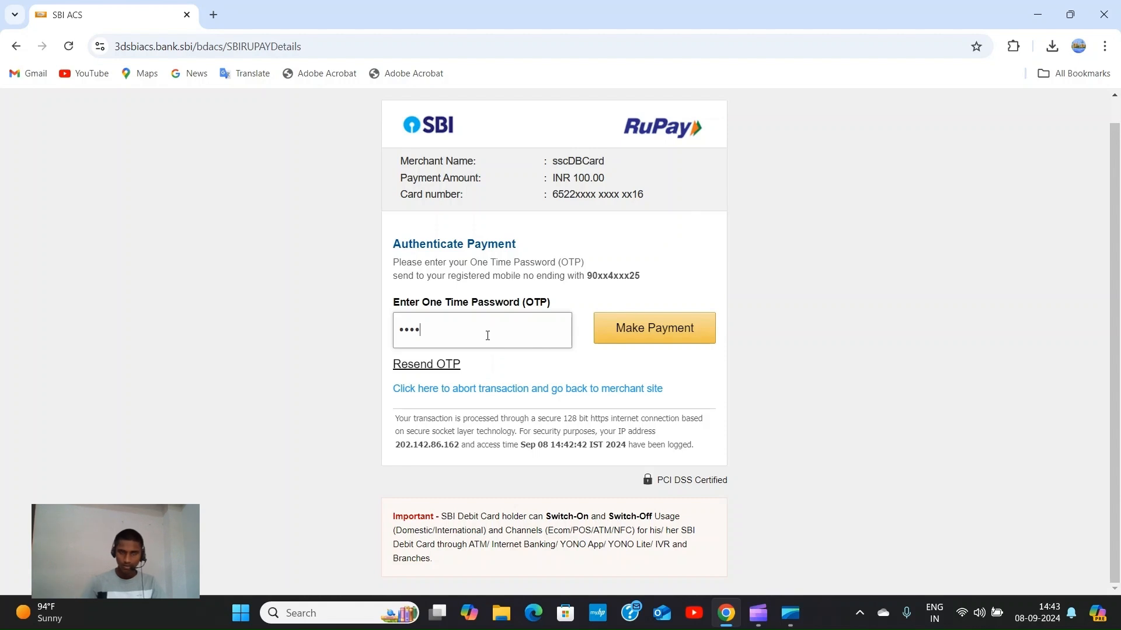
text(••)
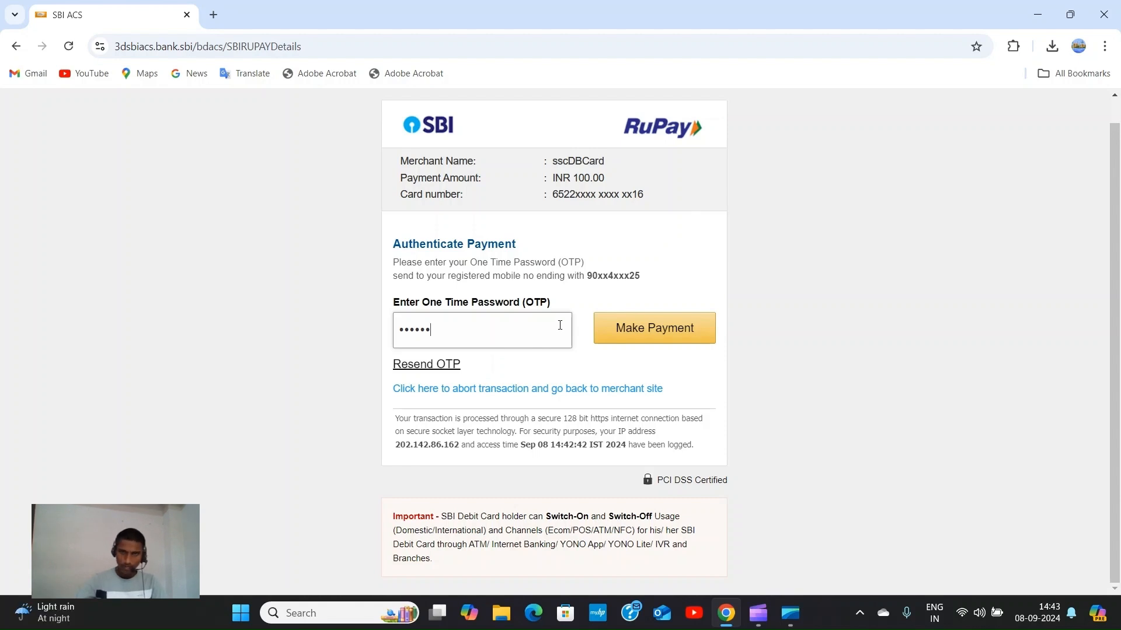
click(647, 332)
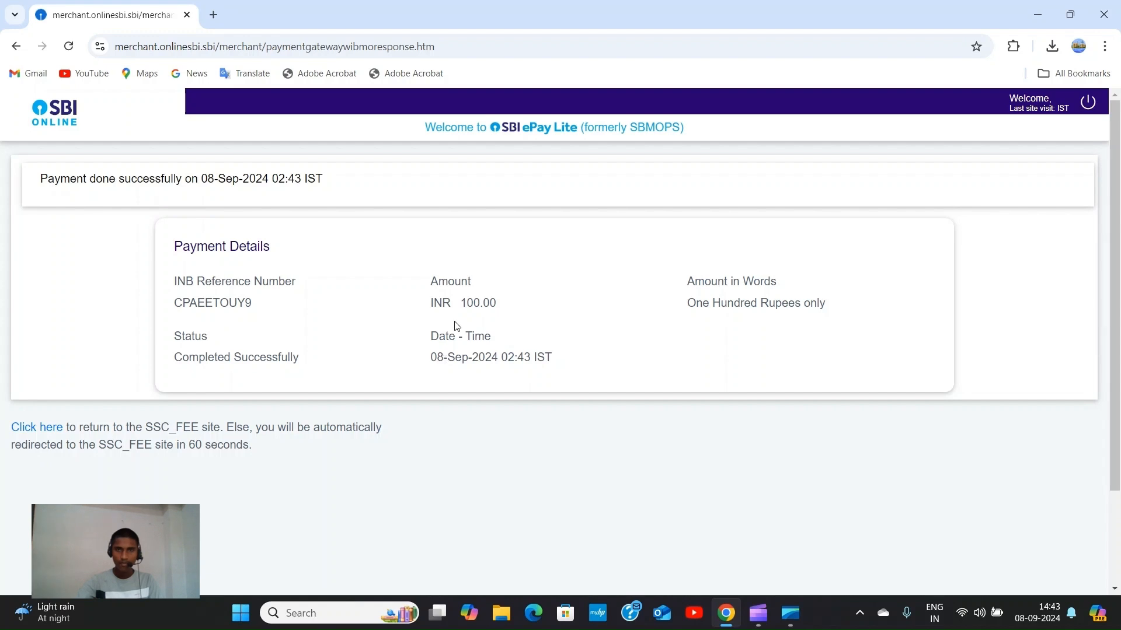
Review the payment-success details and return to the SSC site's fee e-receipt.
scroll(457, 326, down, 2)
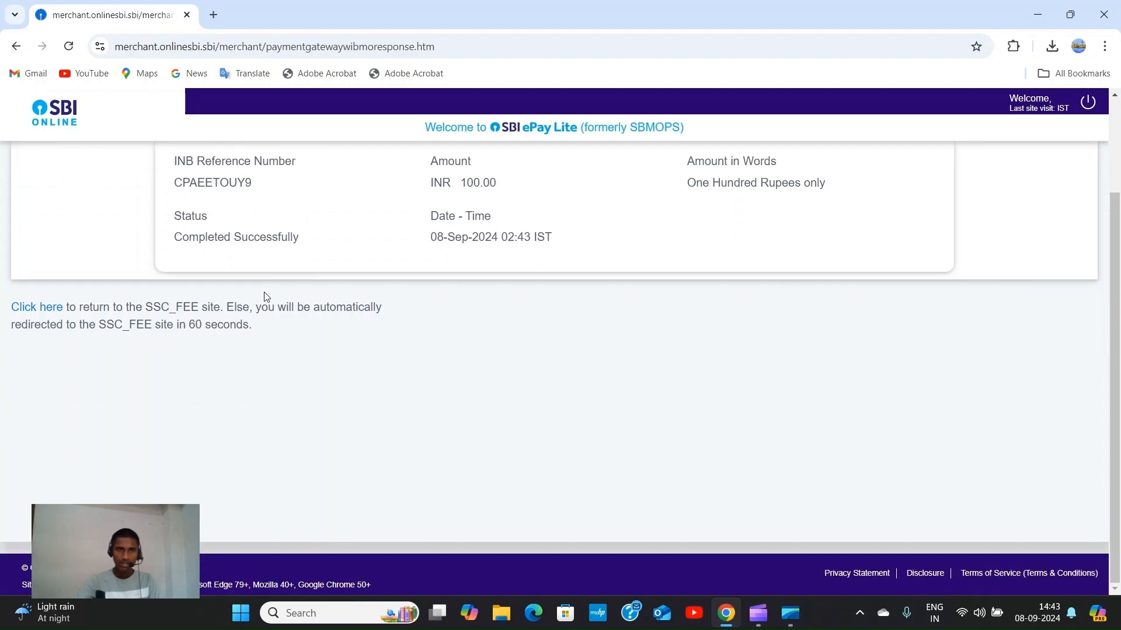
scroll(265, 298, up, 2)
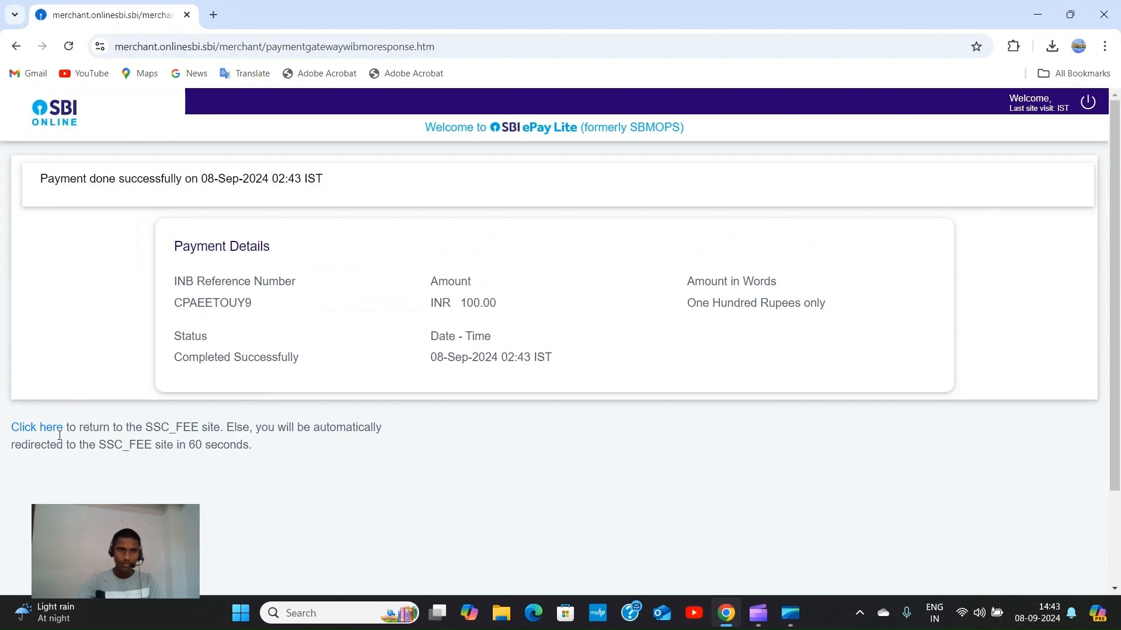
scroll(442, 270, down, 2)
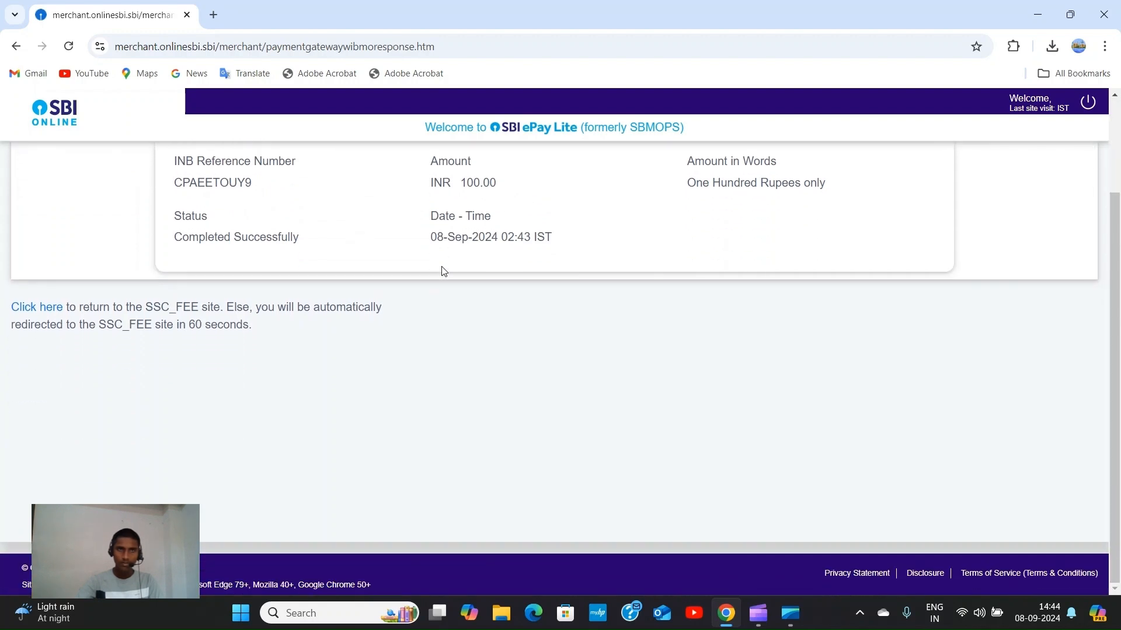
scroll(442, 271, up, 2)
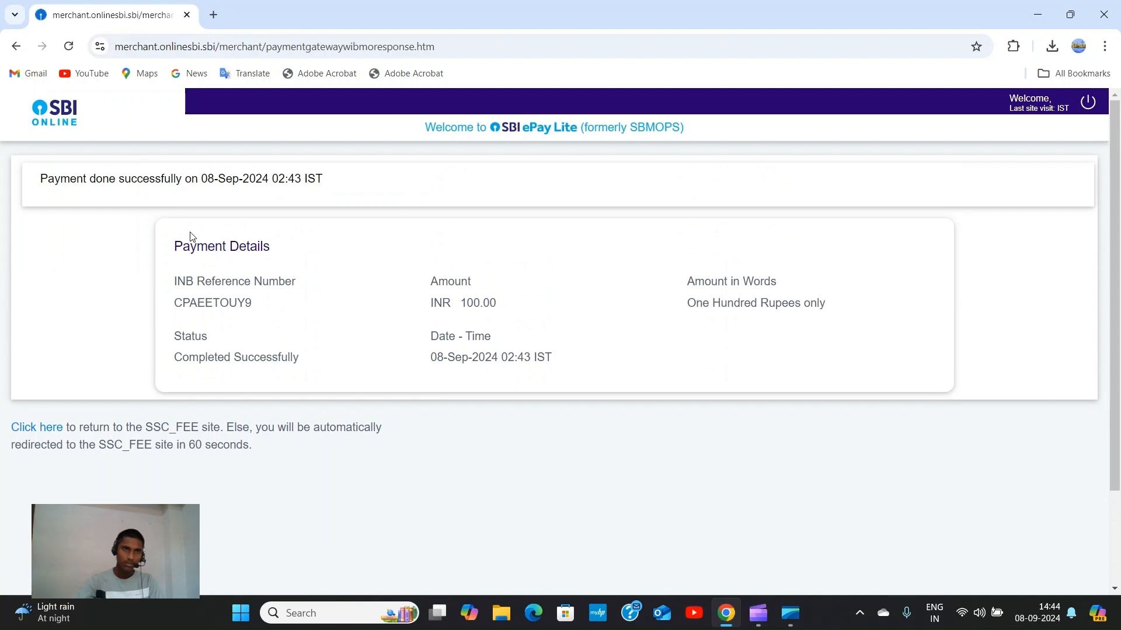
scroll(192, 237, down, 2)
scroll(195, 242, up, 2)
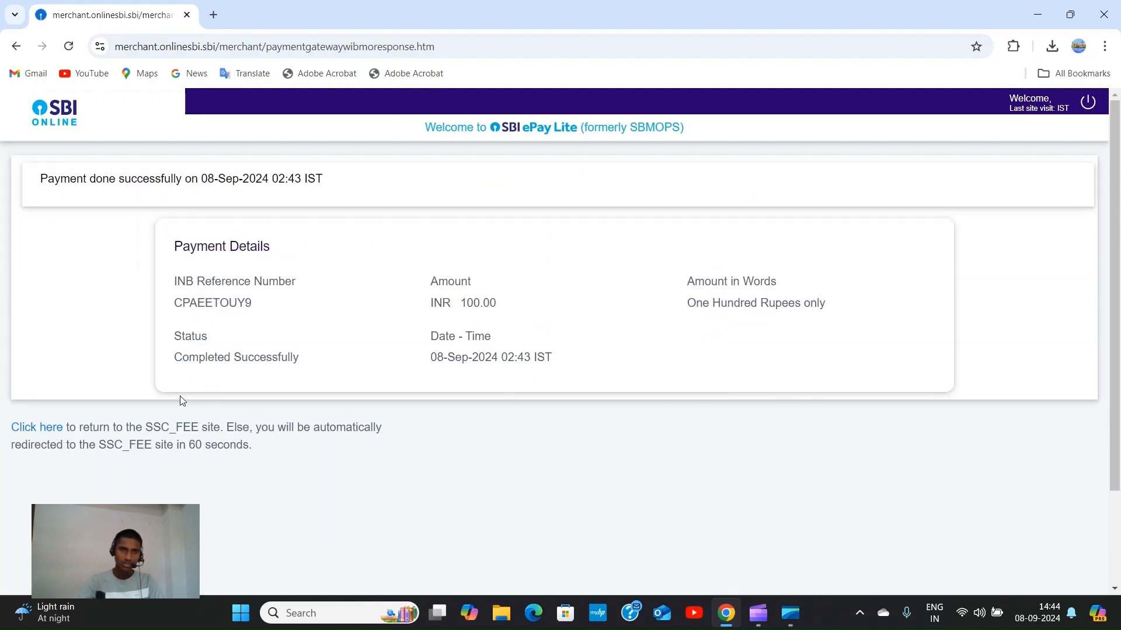
click(50, 432)
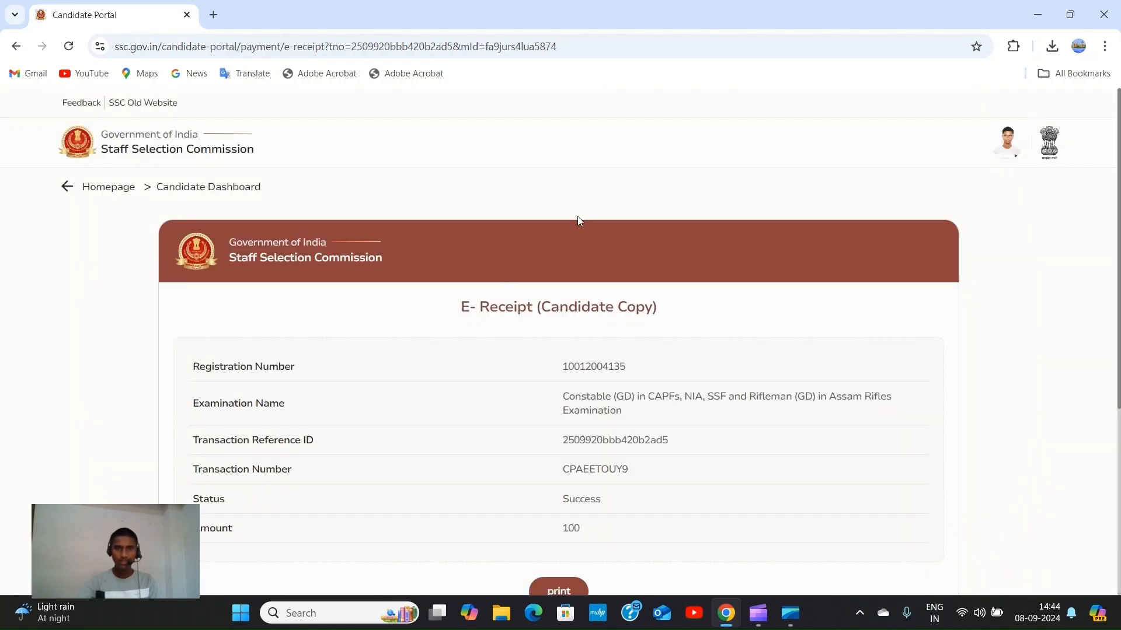
Review the Constable (GD) fee e-receipt page, then return to the candidate dashboard.
scroll(586, 199, down, 5)
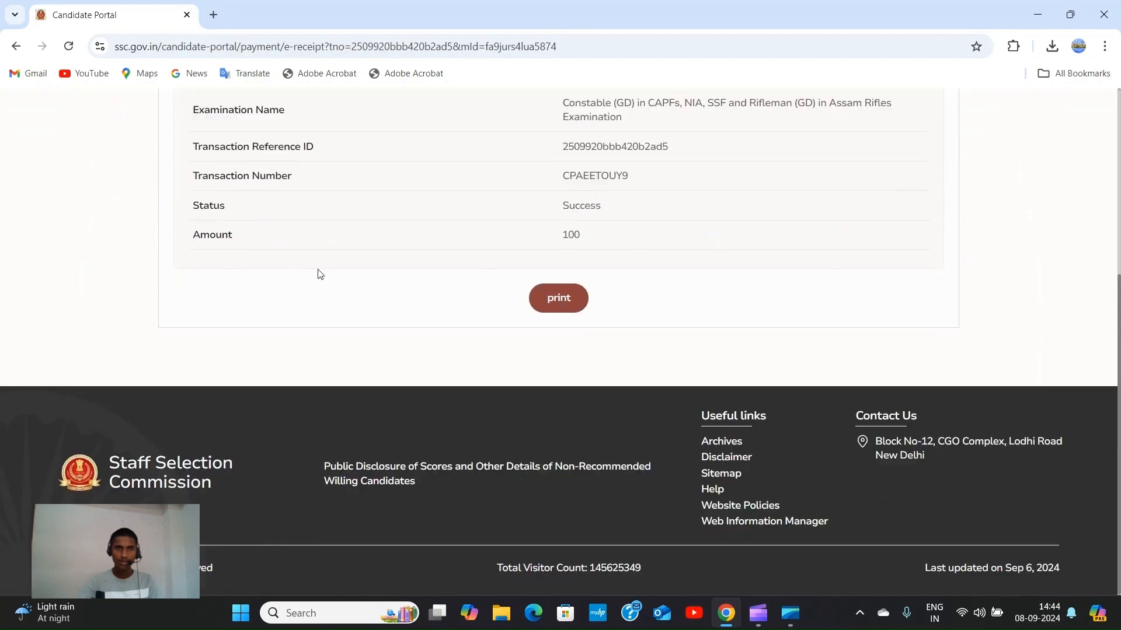
scroll(490, 210, up, 1)
scroll(553, 243, down, 1)
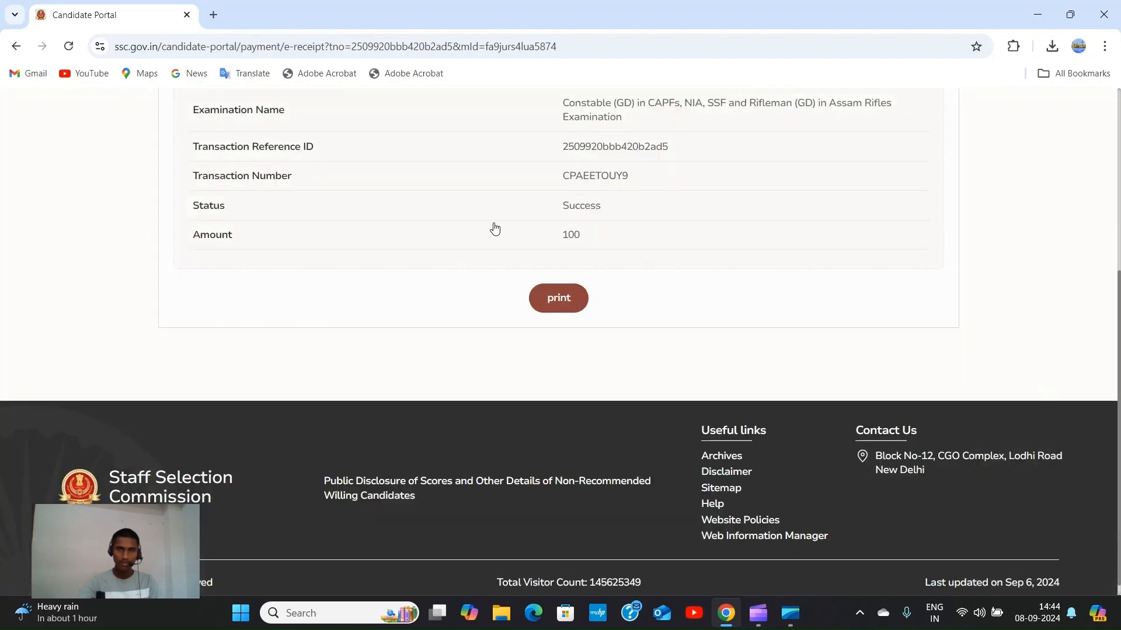
scroll(493, 228, up, 5)
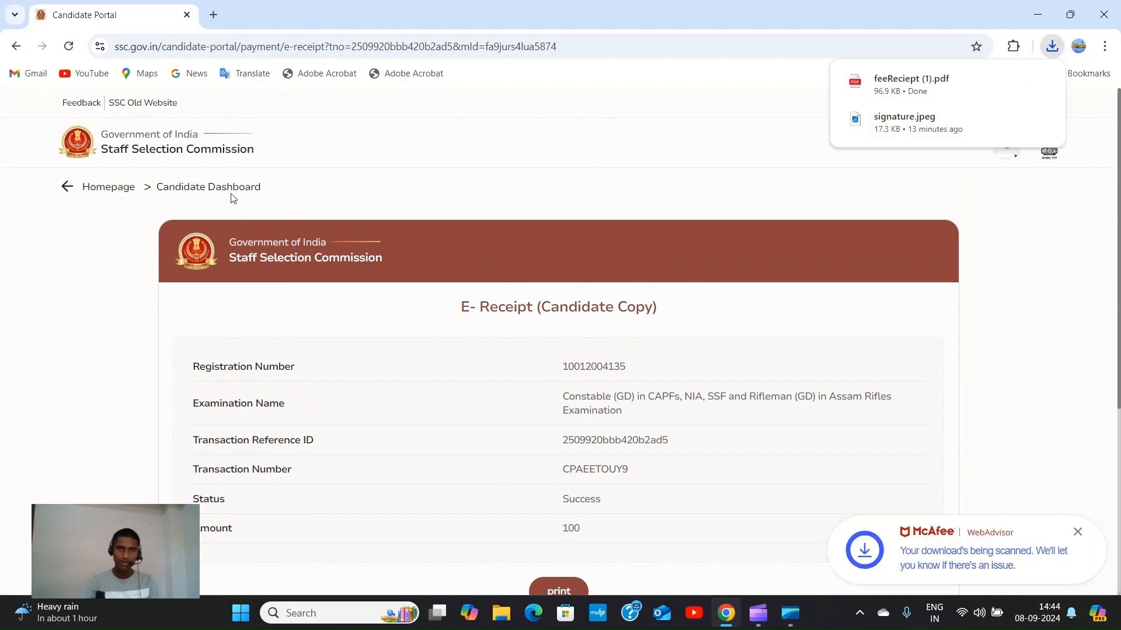
click(114, 187)
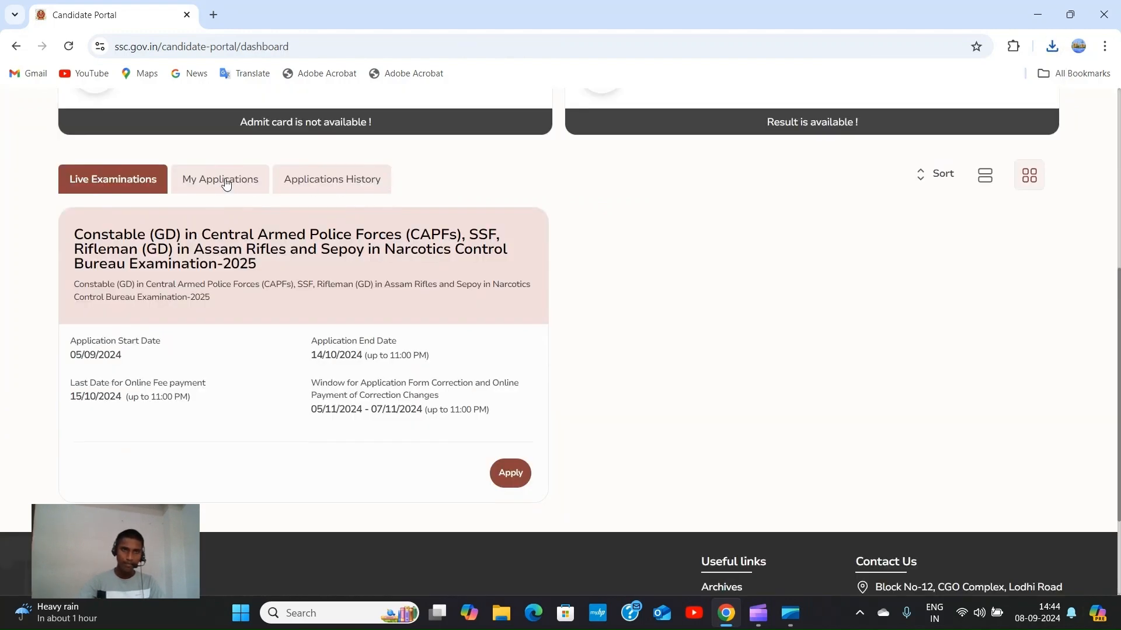
Show My Applications and confirm Constable (GD) 2025 is listed with Multi Tasking and CGL 2024.
click(225, 183)
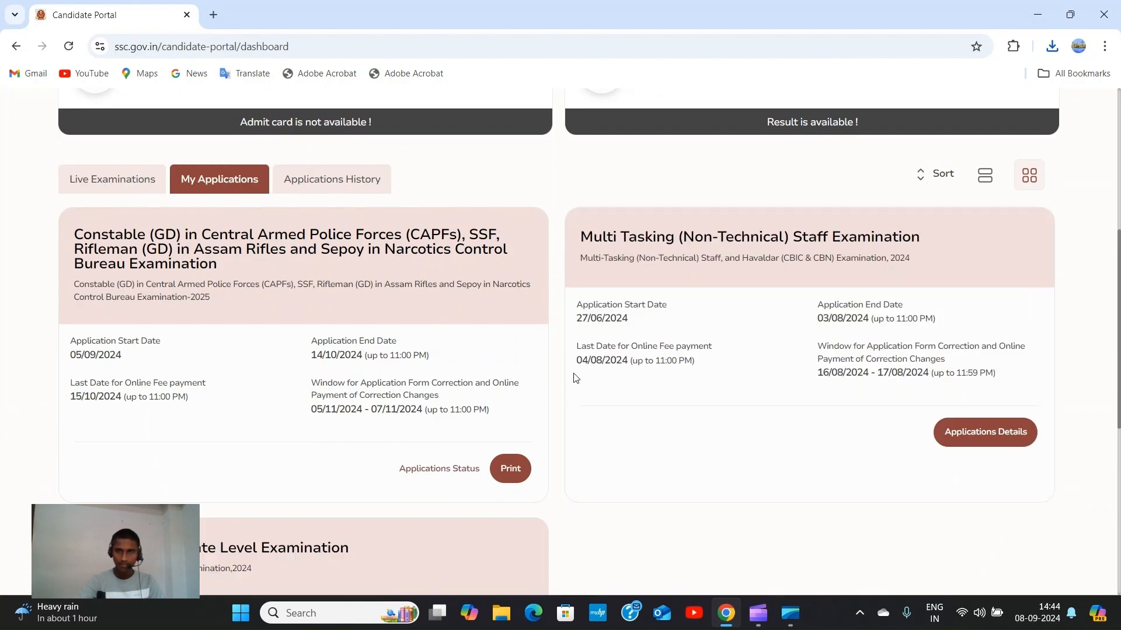
scroll(576, 380, down, 2)
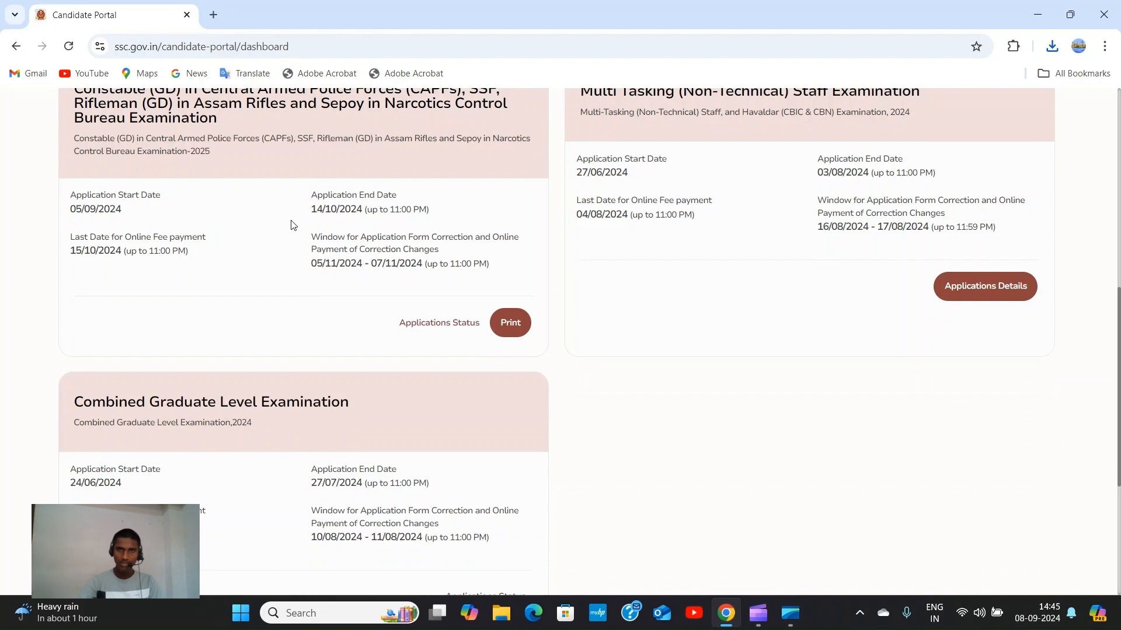
scroll(292, 220, up, 2)
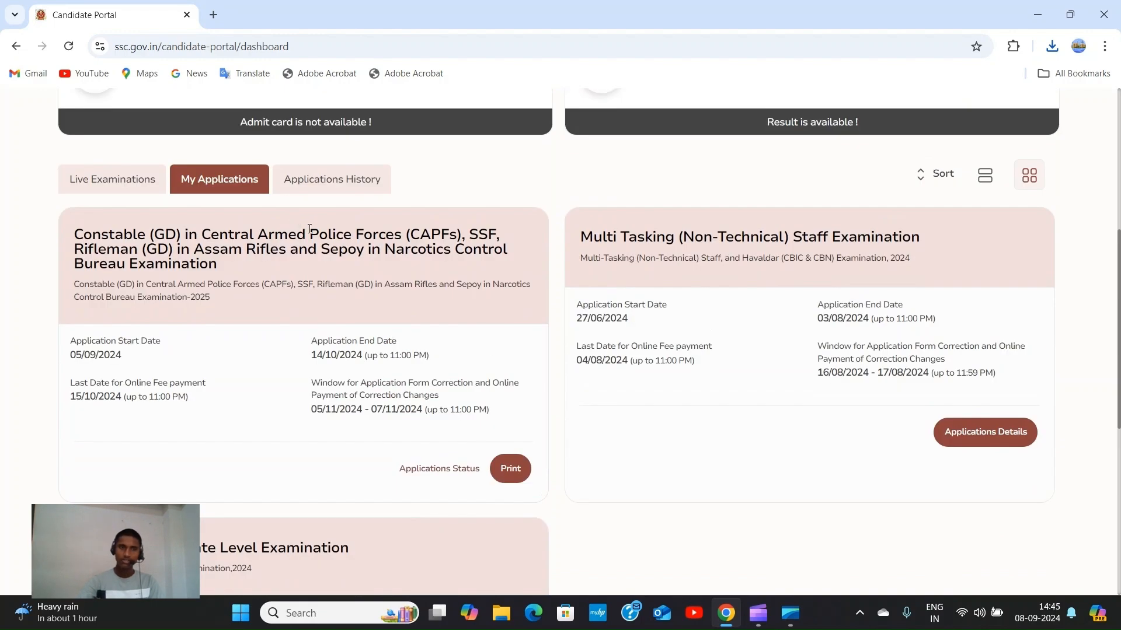
scroll(419, 228, down, 4)
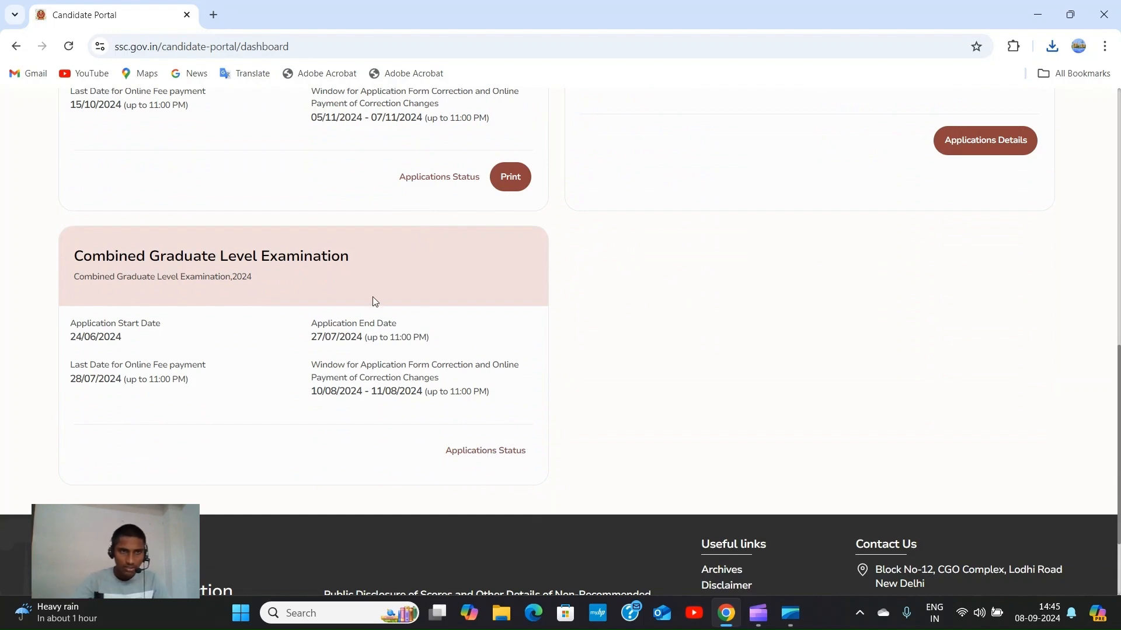
scroll(374, 298, up, 3)
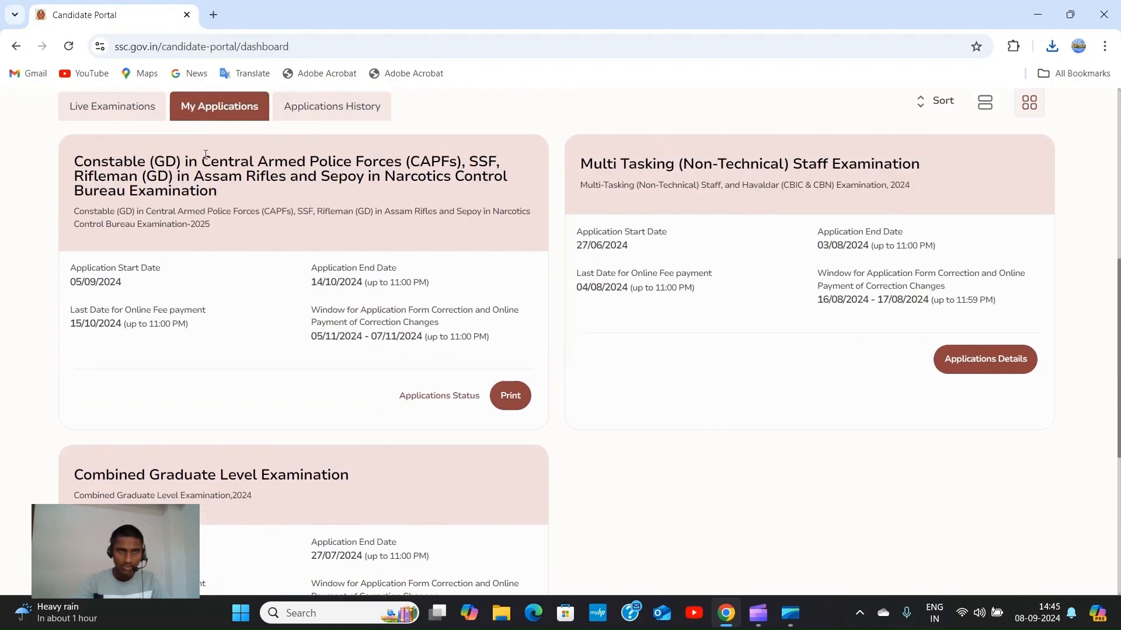